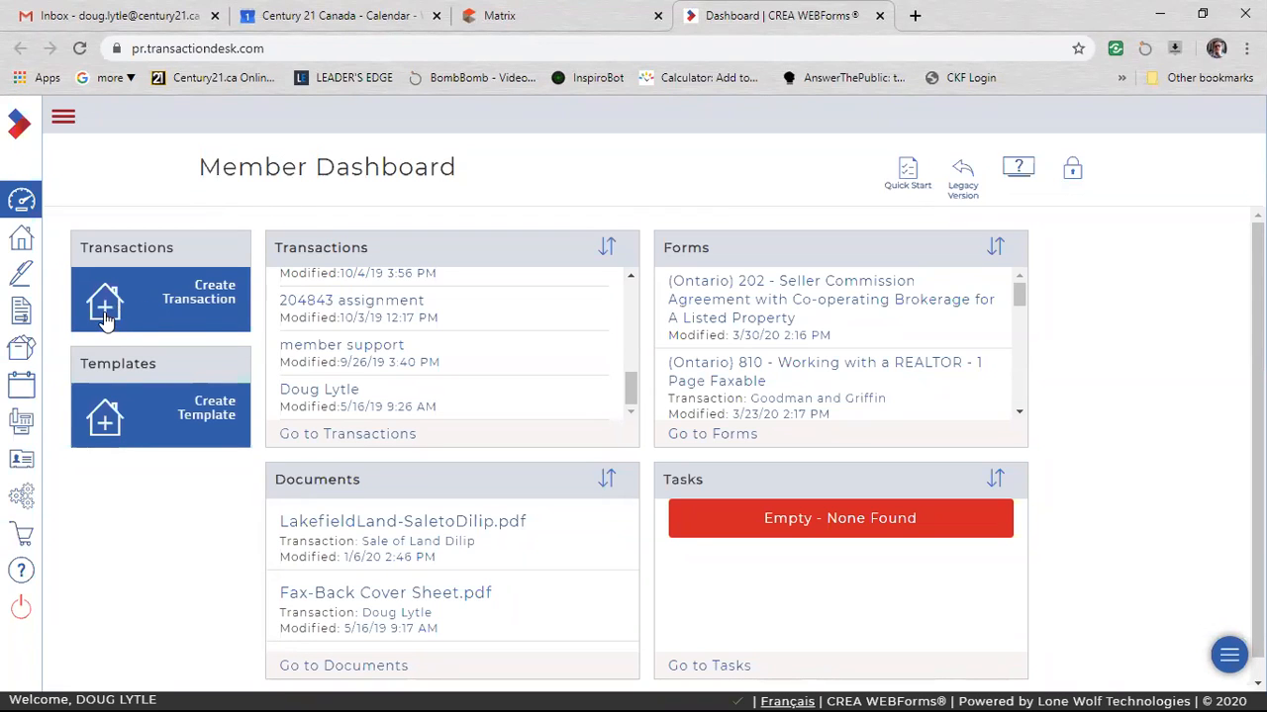
Start a new transaction named 100 Anystreet based on the City Res Purchase Part 2 template.
click(199, 301)
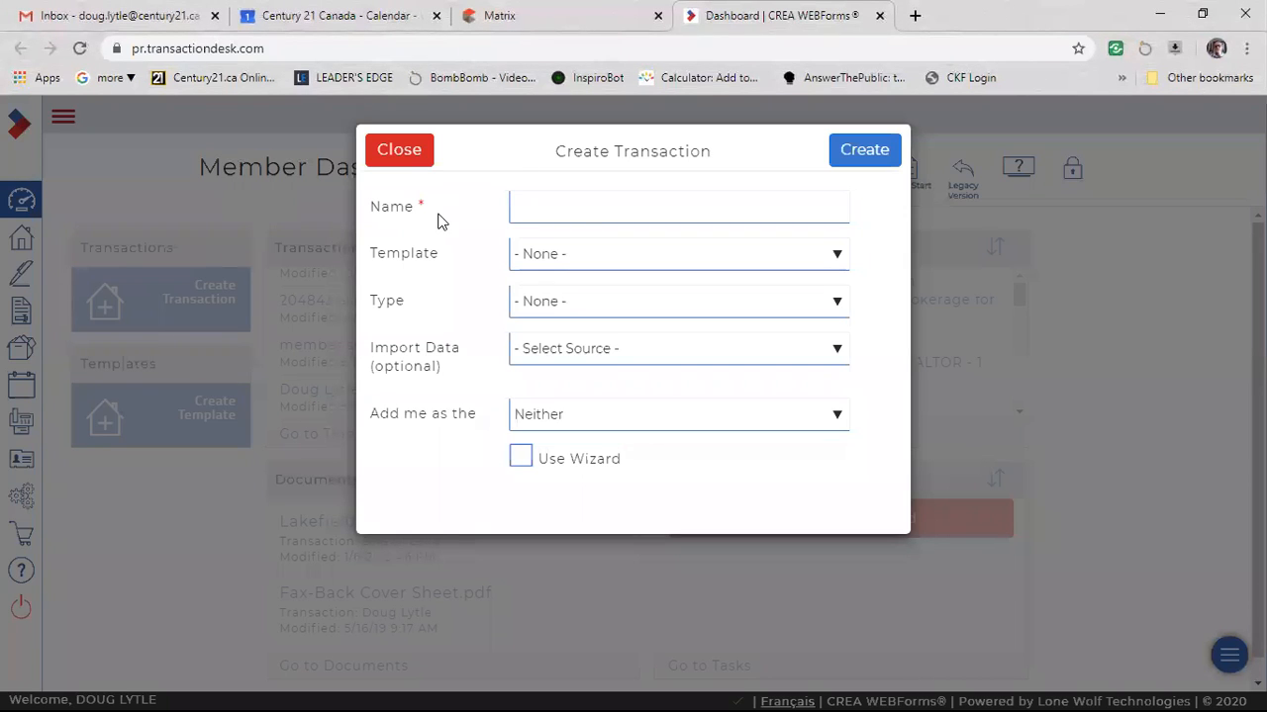
click(579, 203)
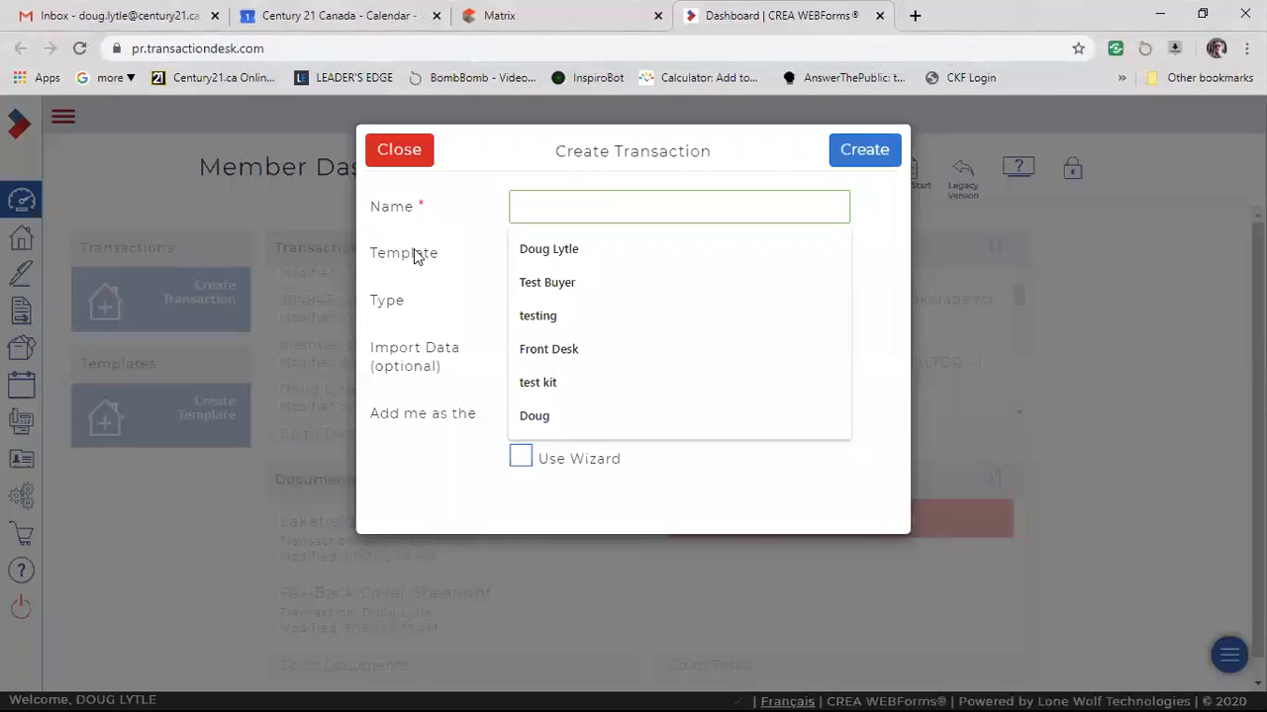
text(100 Anysr)
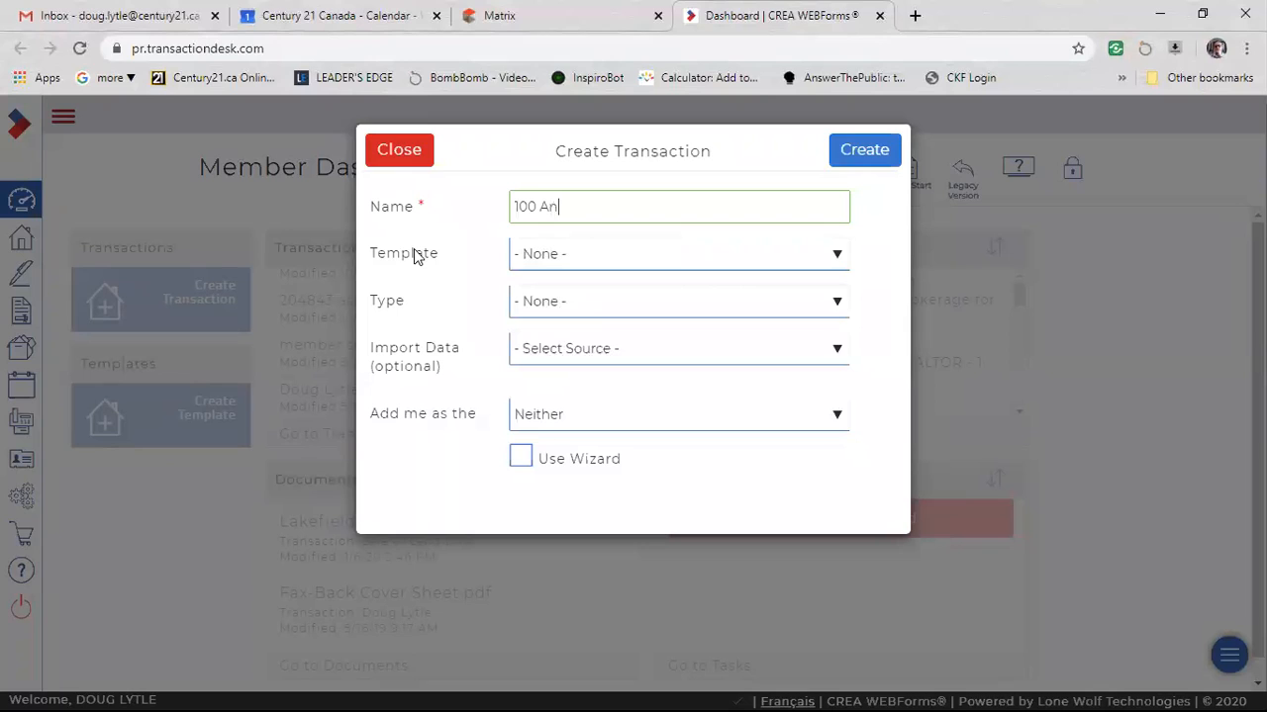
key(BackSpace)
text(treet)
click(442, 290)
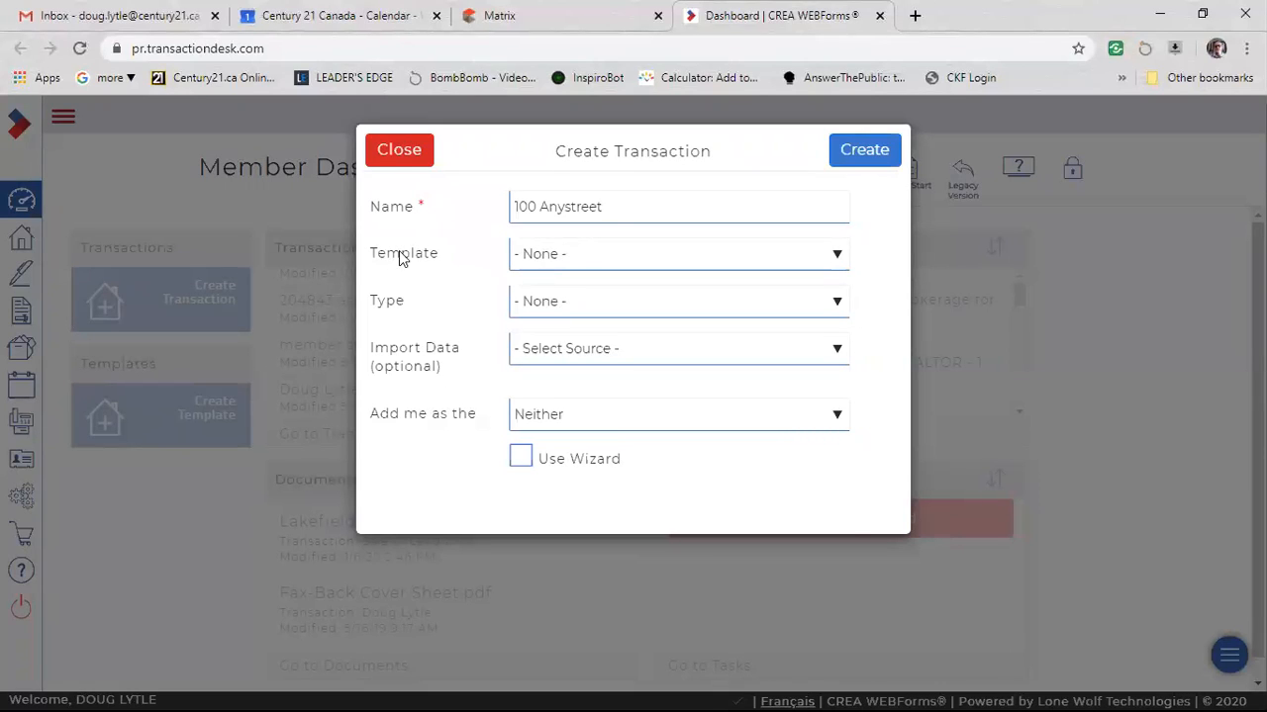
click(837, 257)
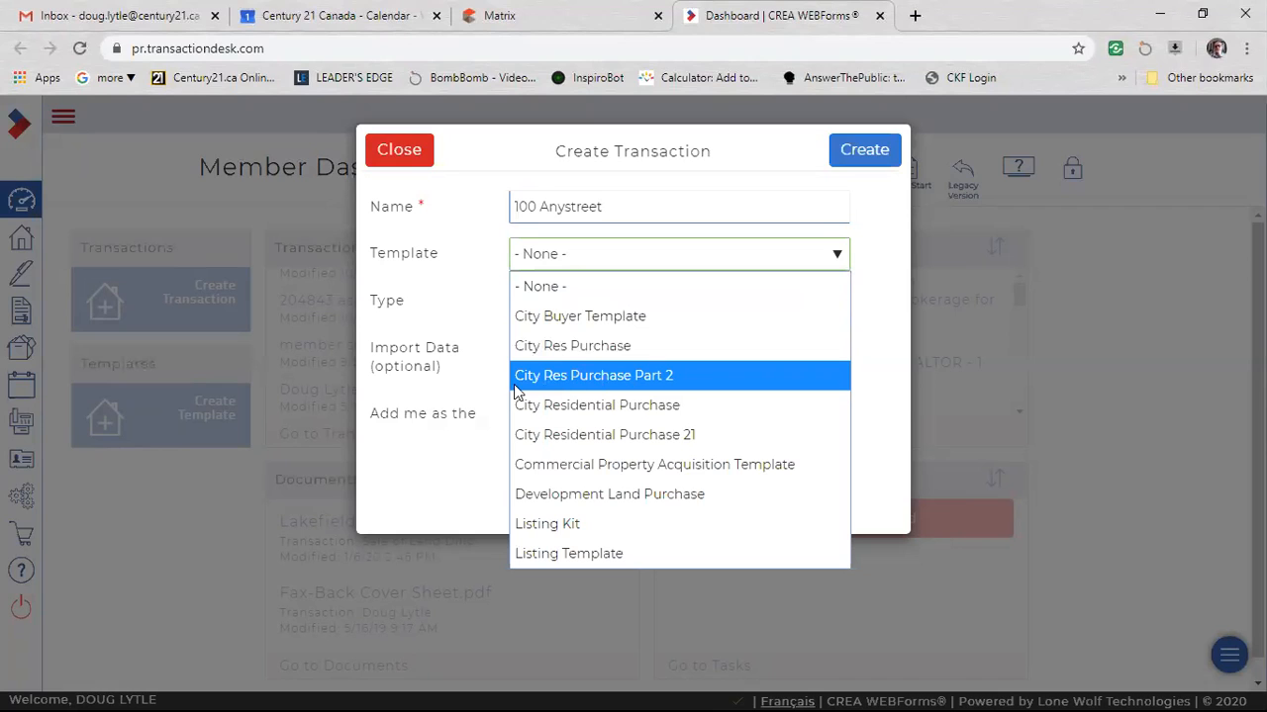
click(641, 376)
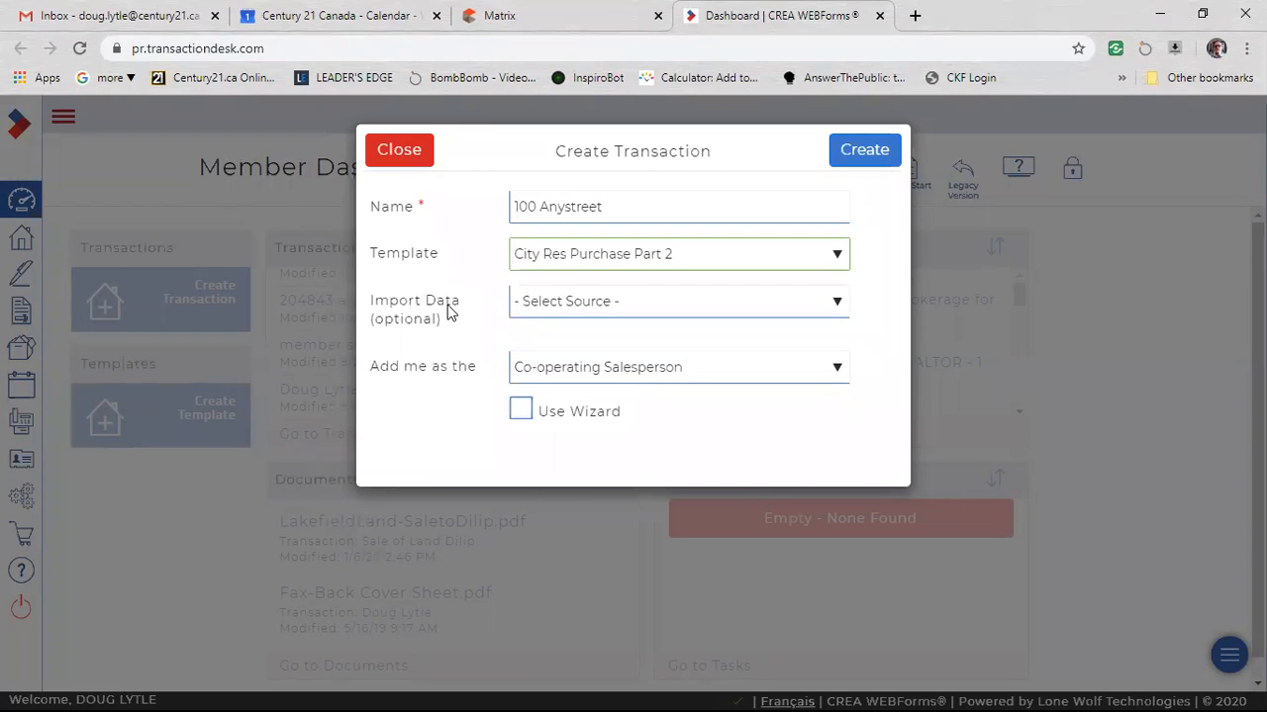
Try Peterborough as the import data source and return the field to no selected source.
click(564, 305)
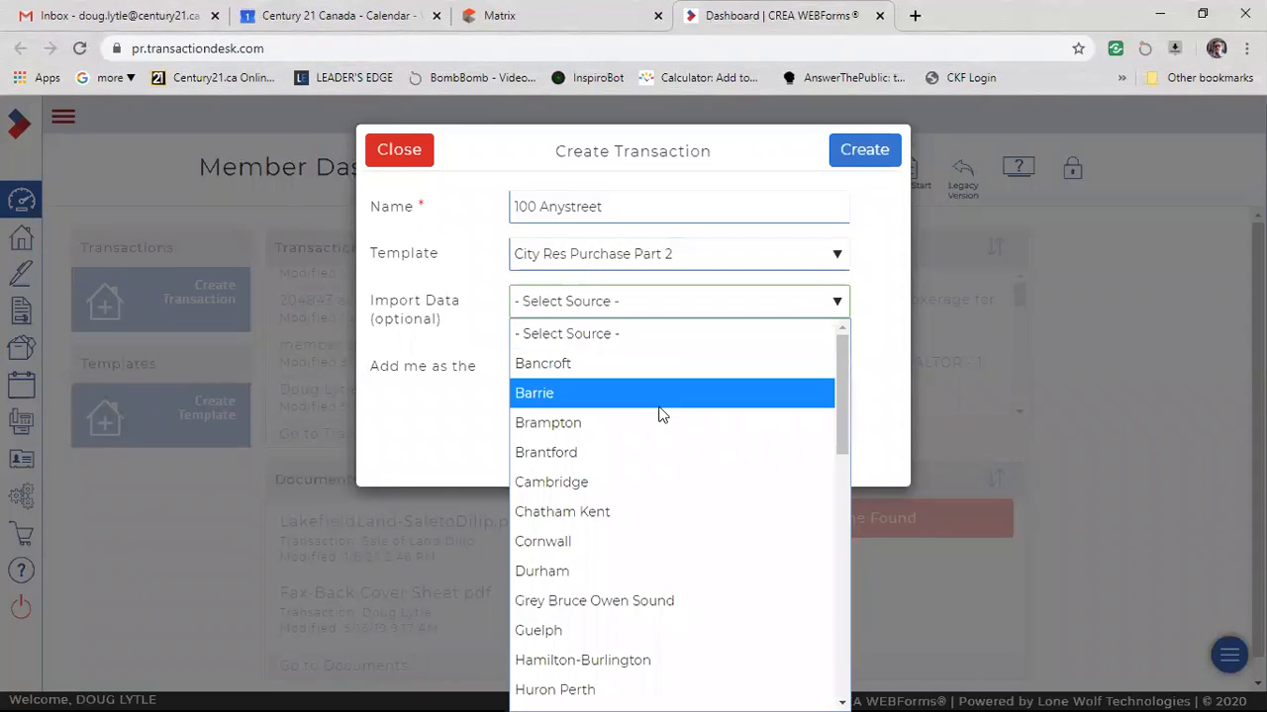
scroll(668, 435, down, 6)
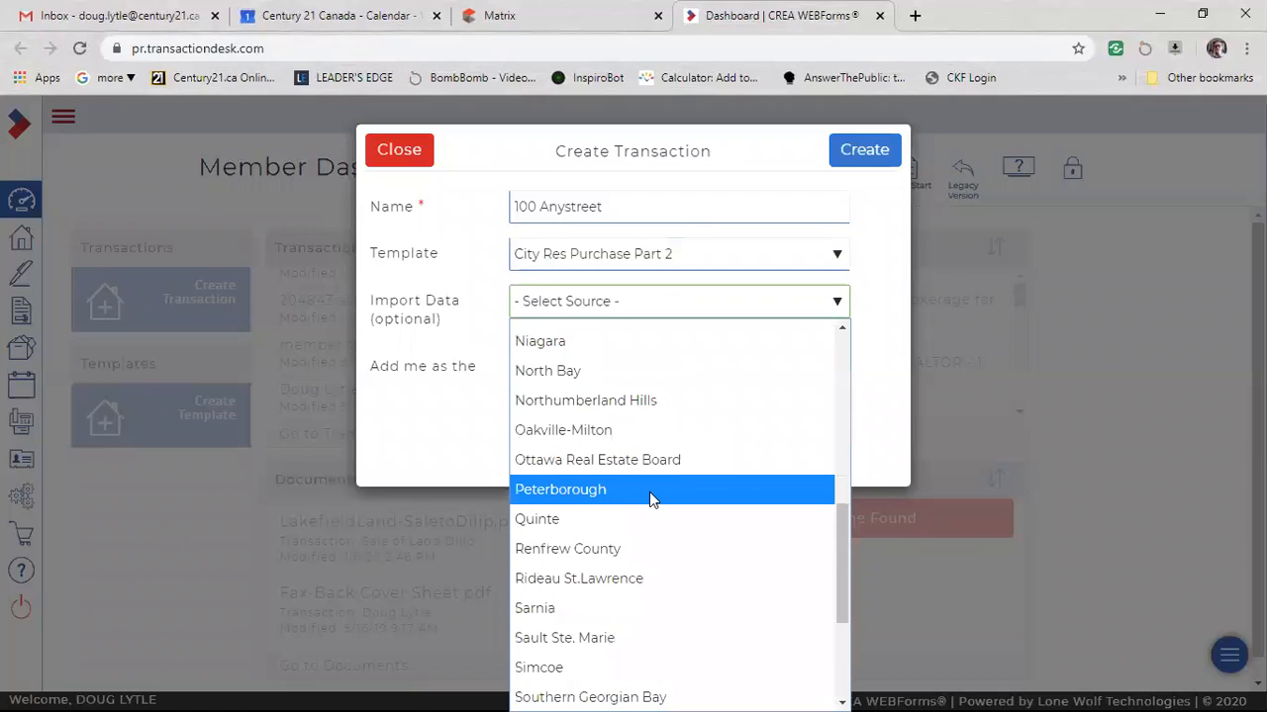
click(649, 492)
click(591, 341)
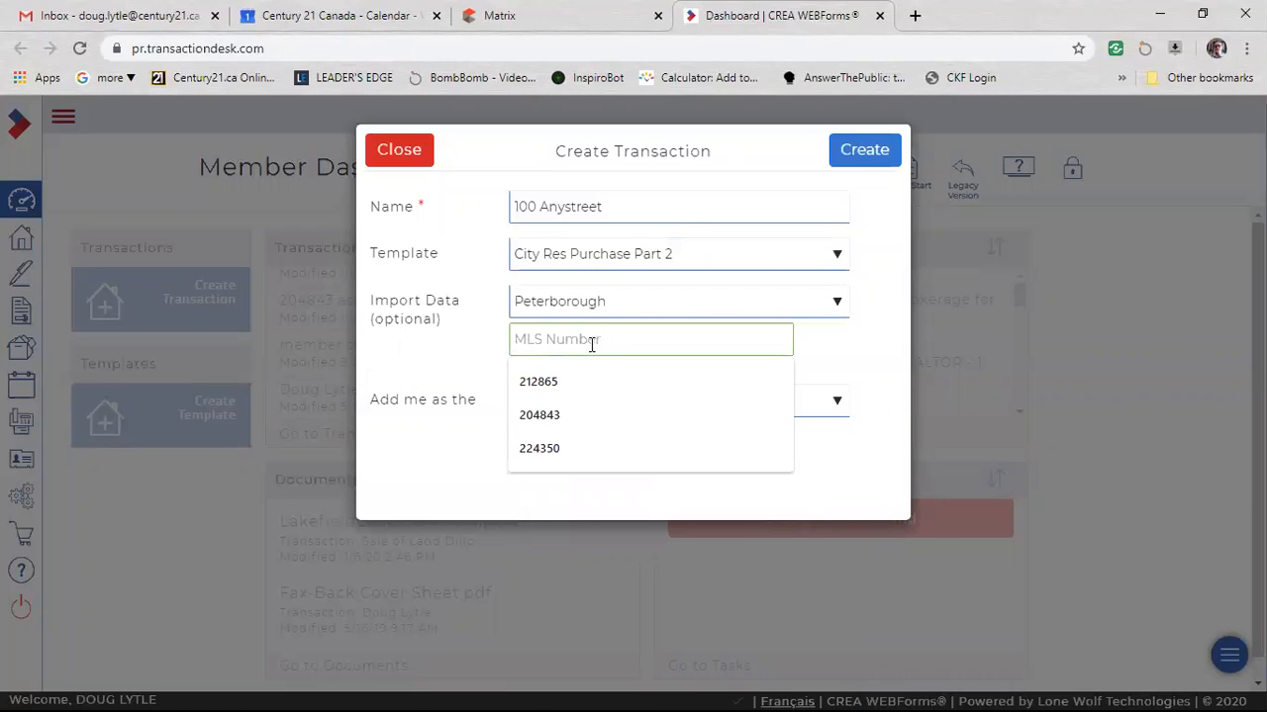
click(461, 358)
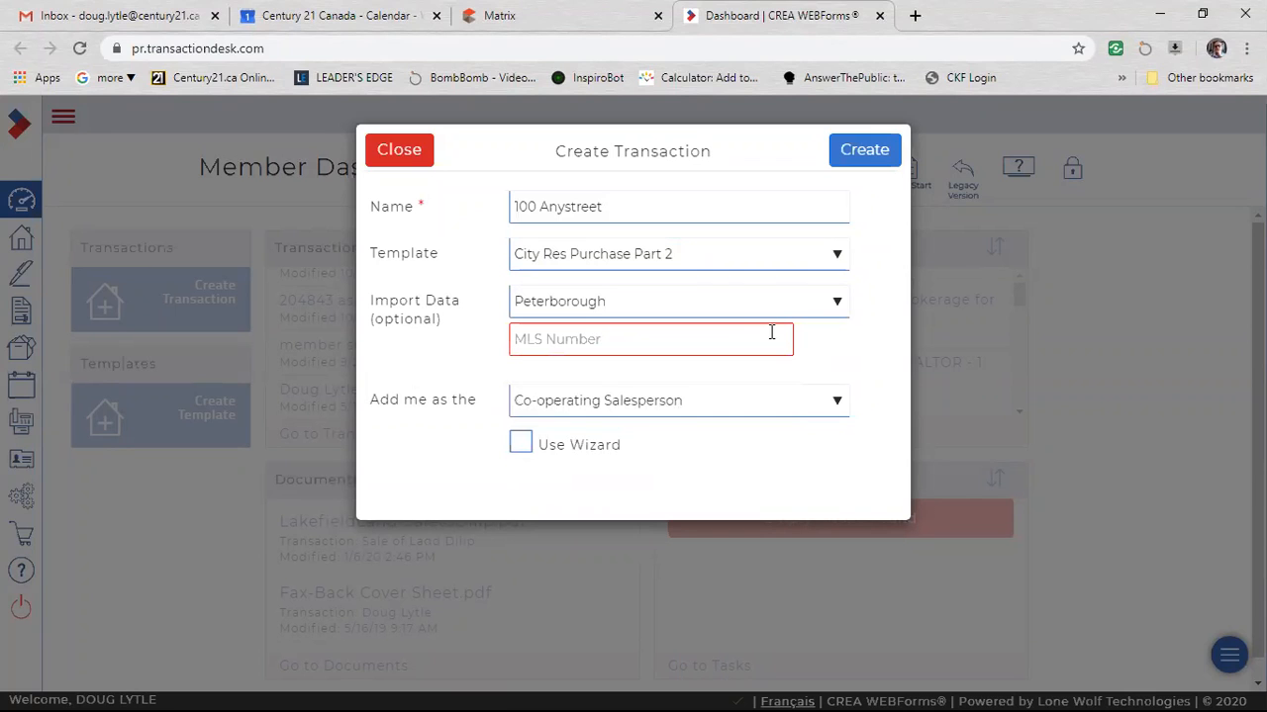
click(836, 307)
scroll(777, 465, up, 1)
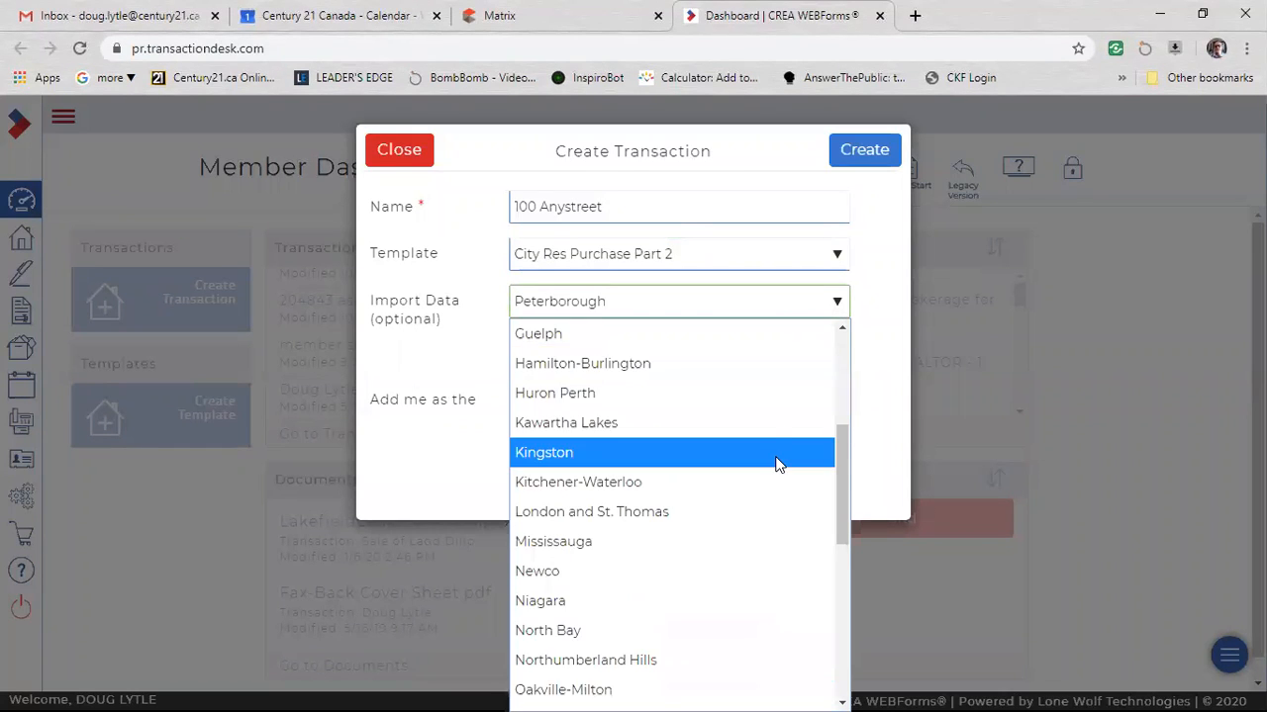
scroll(768, 450, up, 4)
click(644, 334)
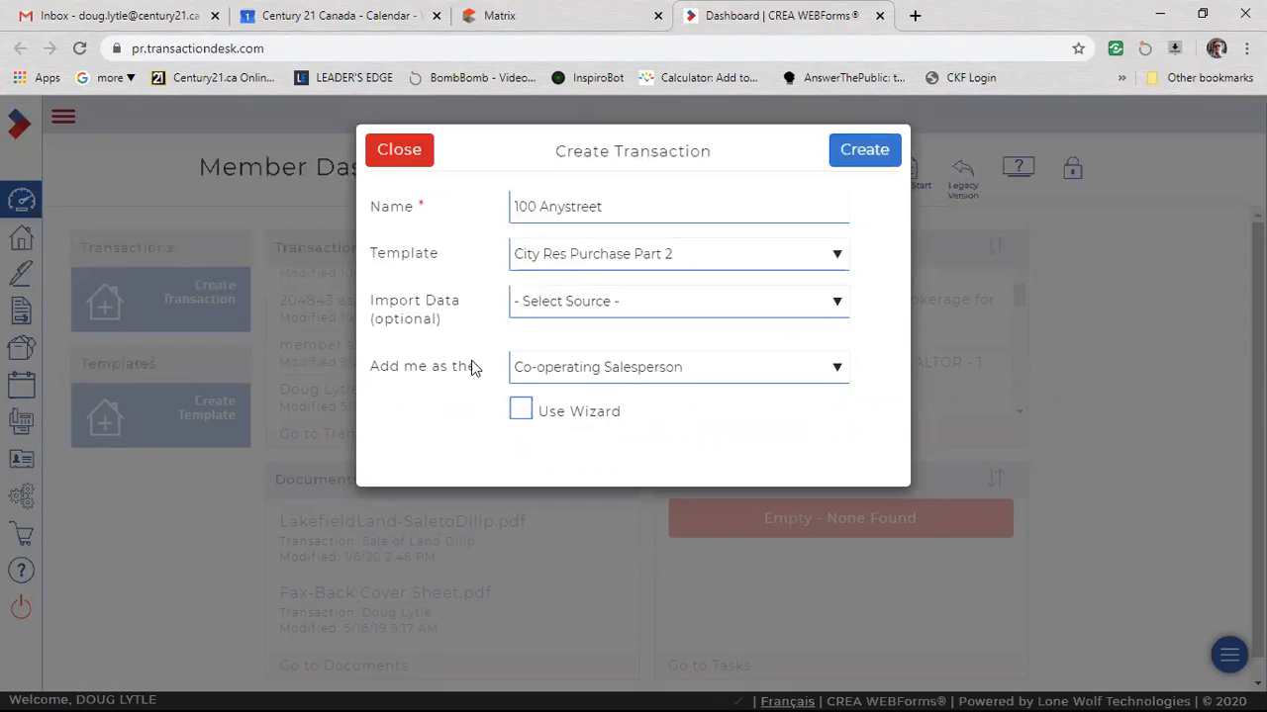
Try Listing Salesperson, Co-operating Salesperson and Neither as your own role in the transaction.
click(562, 366)
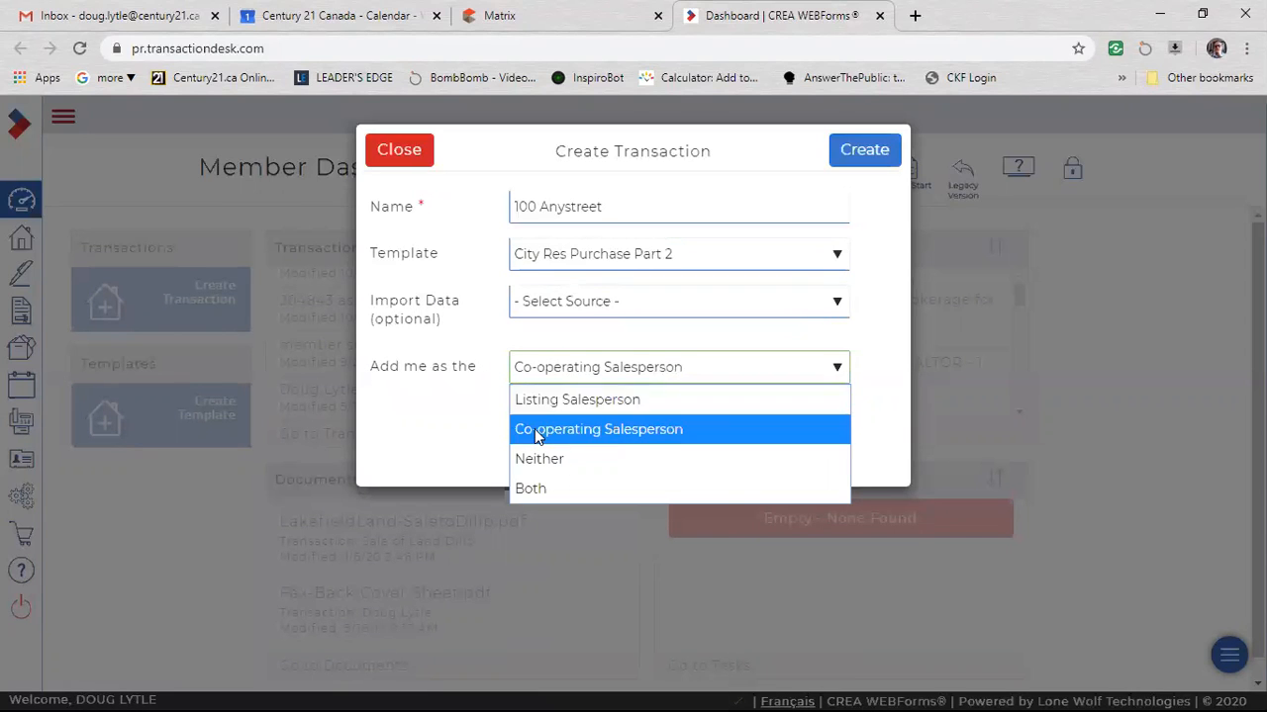
click(572, 399)
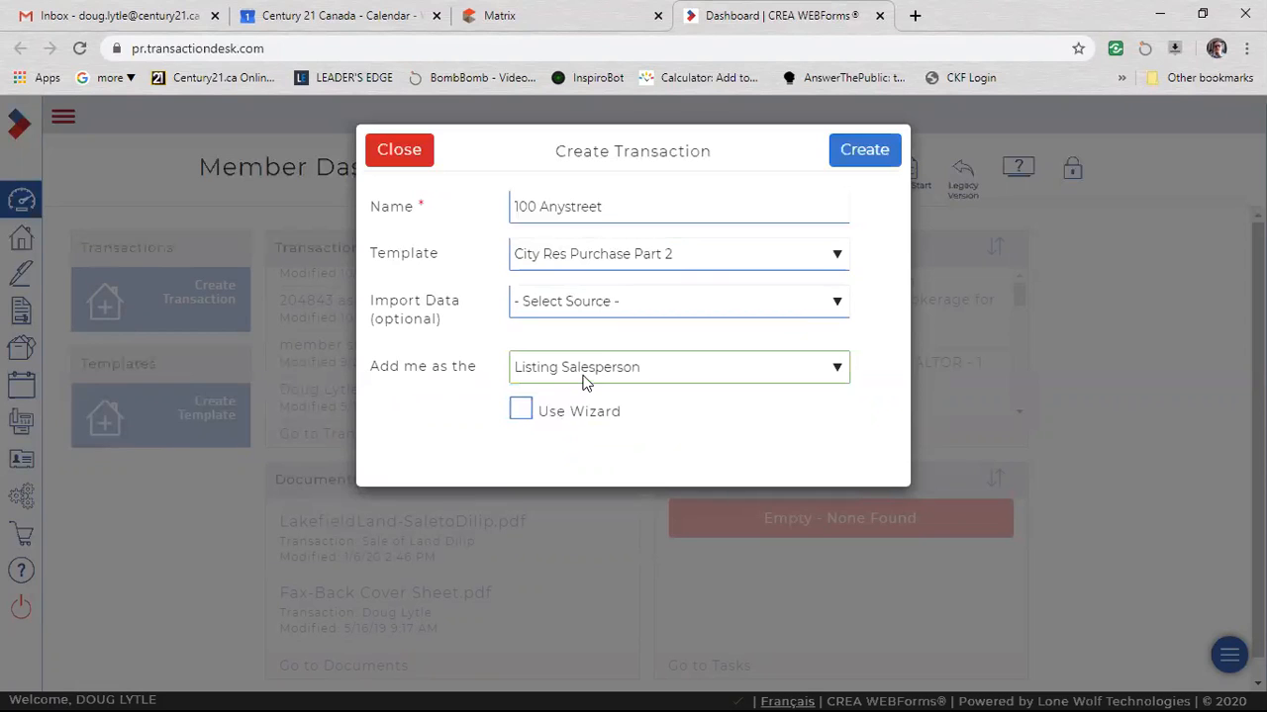
click(583, 374)
click(595, 429)
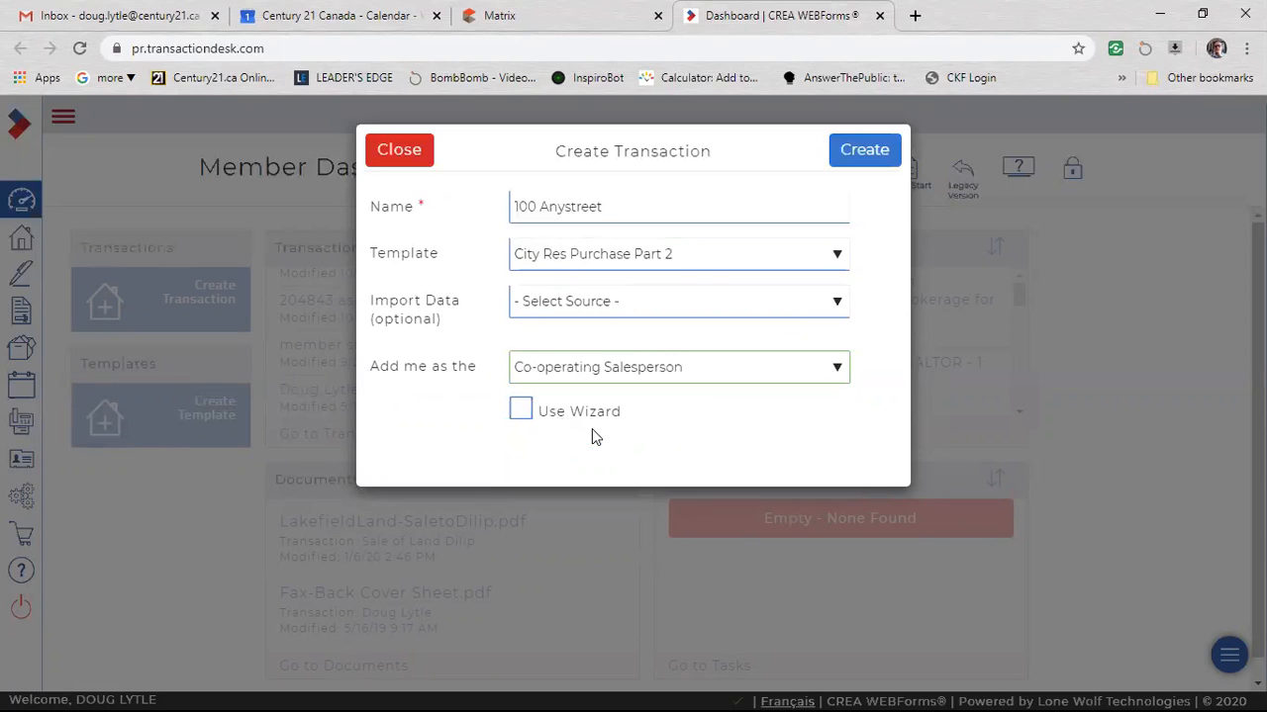
click(522, 377)
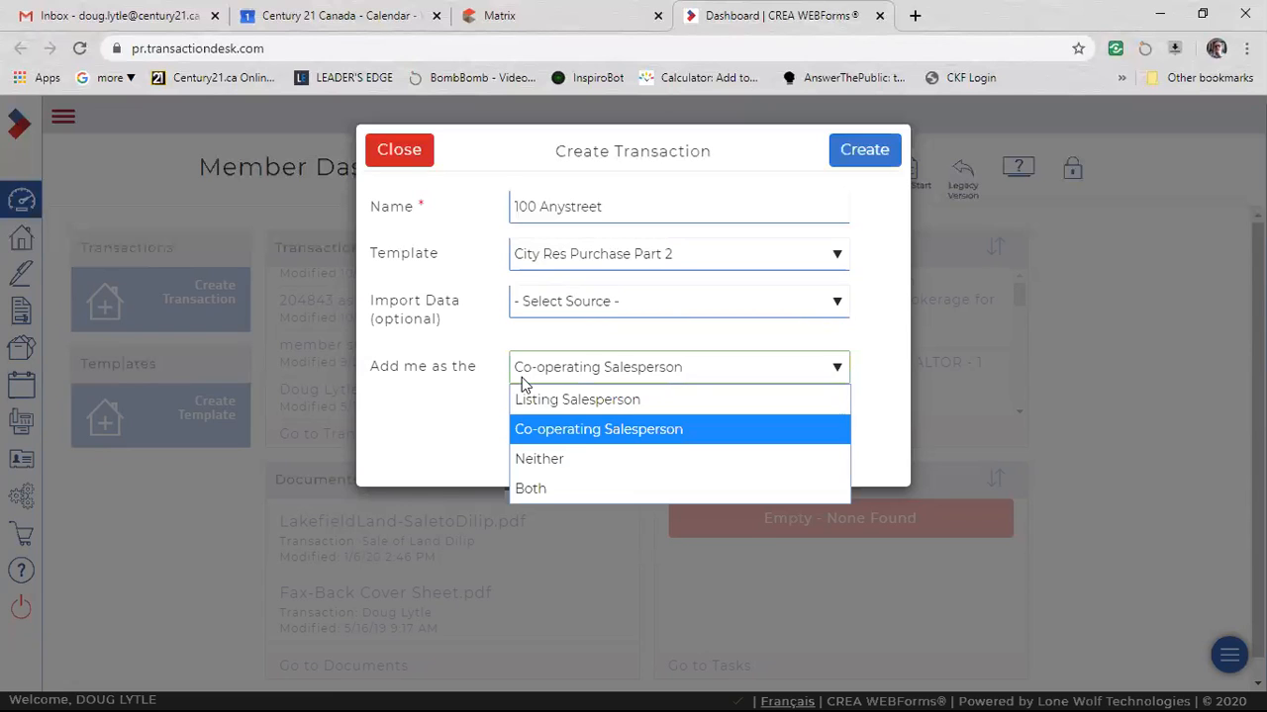
click(550, 456)
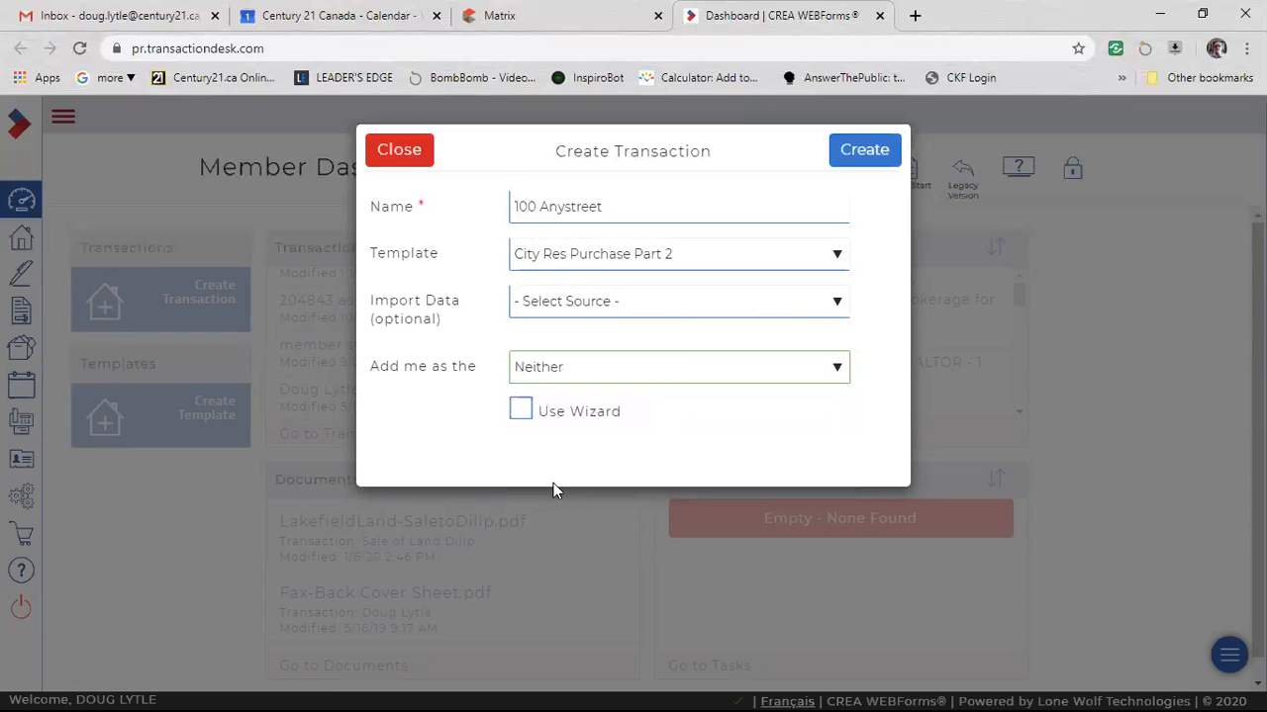
Add yourself as the Co-operating Salesperson and create the transaction.
click(579, 368)
click(585, 432)
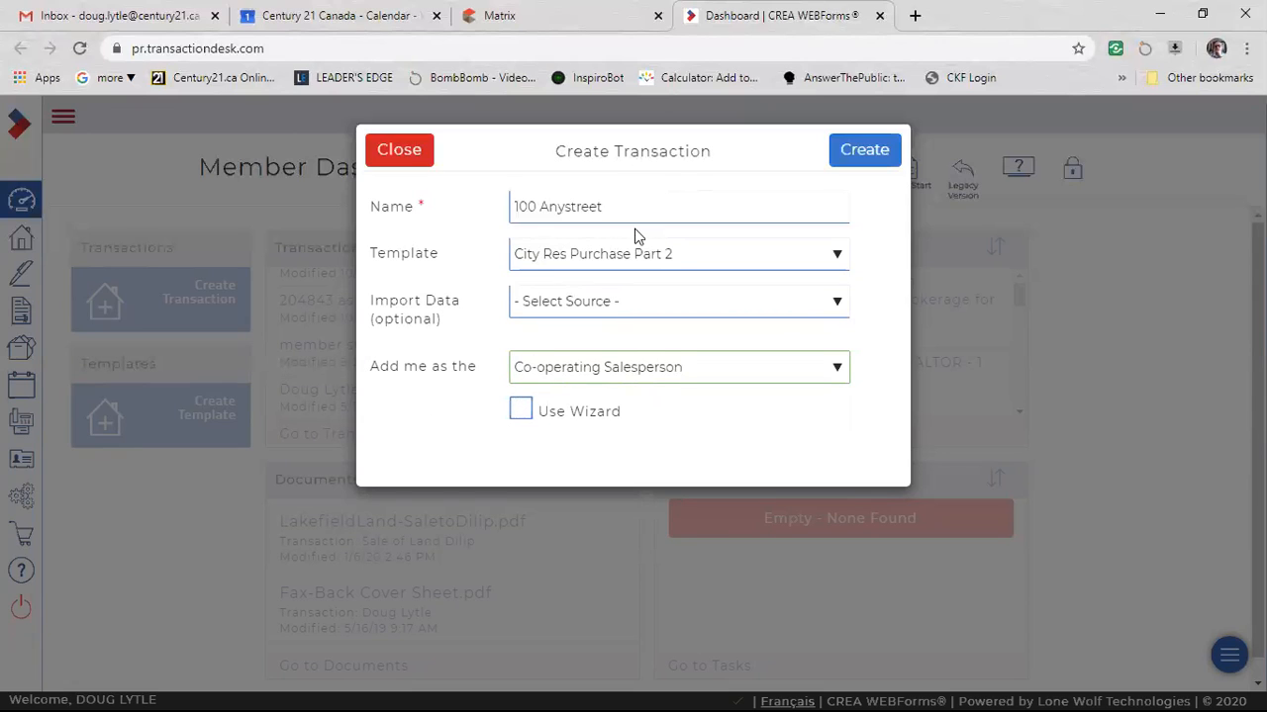
click(857, 148)
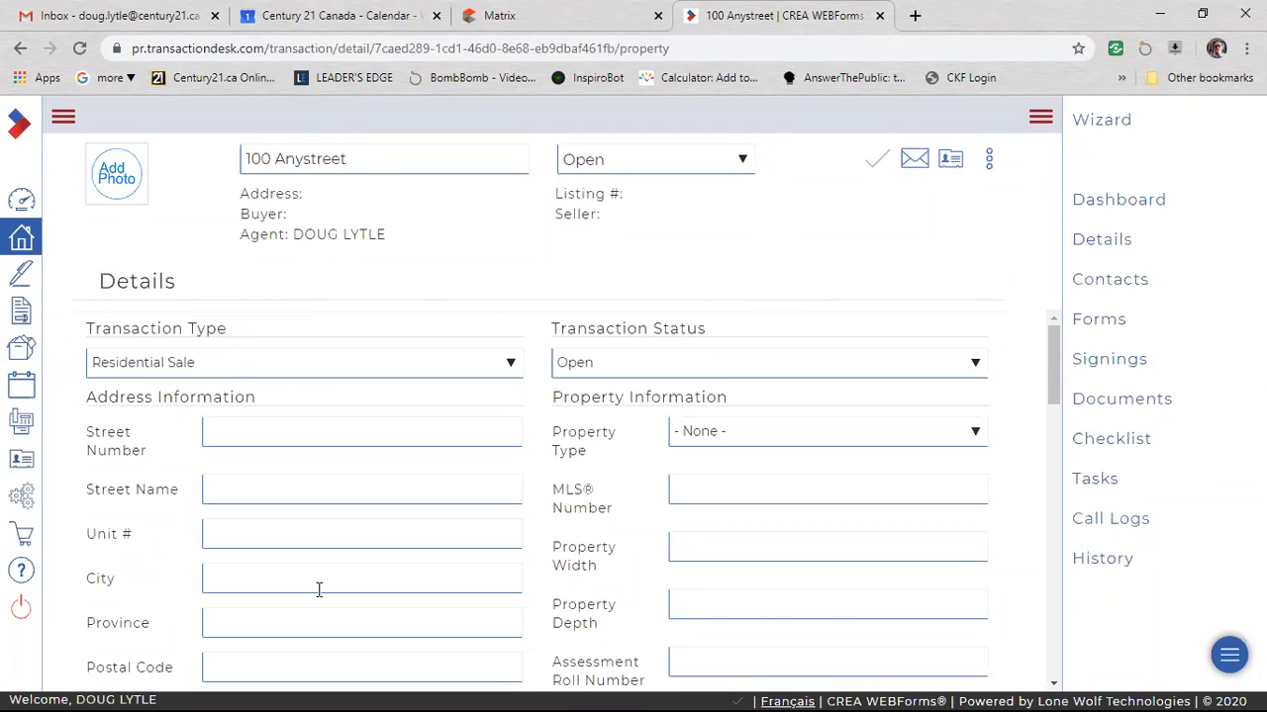
Open the (Ontario) 100 - Agreement of Purchase and Sale - Residential form from the new transaction's forms.
scroll(588, 472, down, 7)
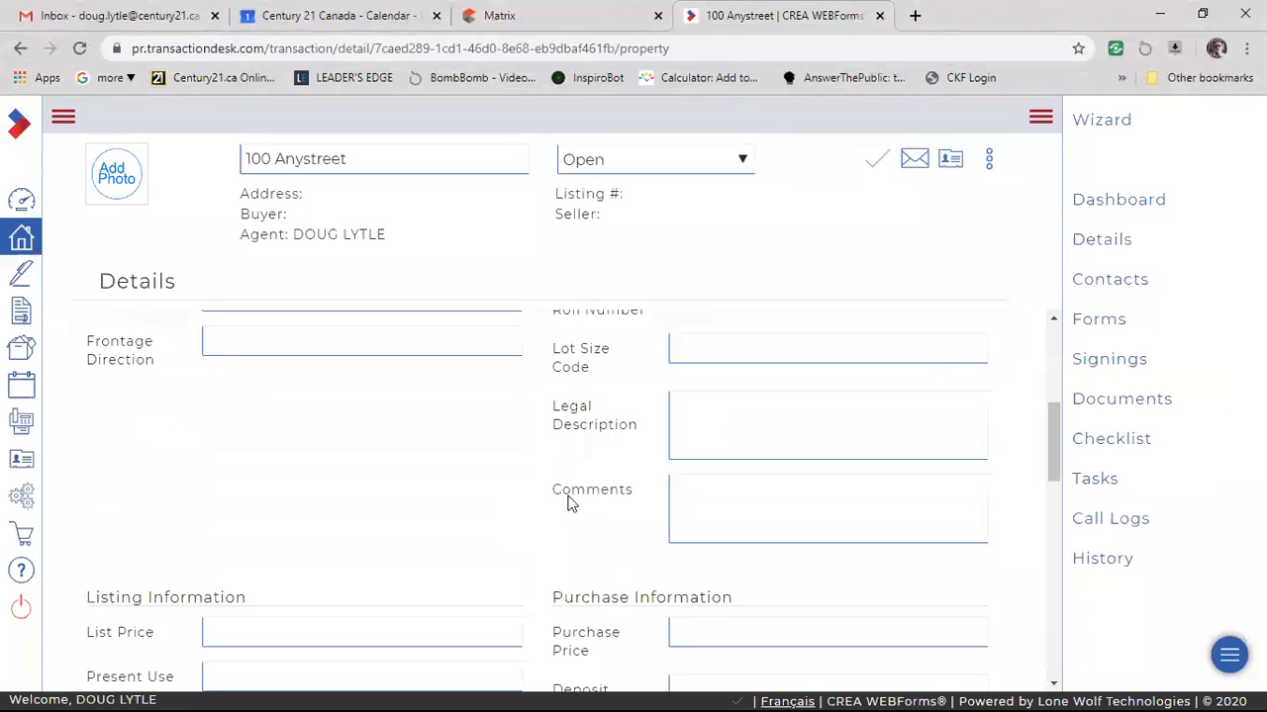
scroll(604, 533, up, 8)
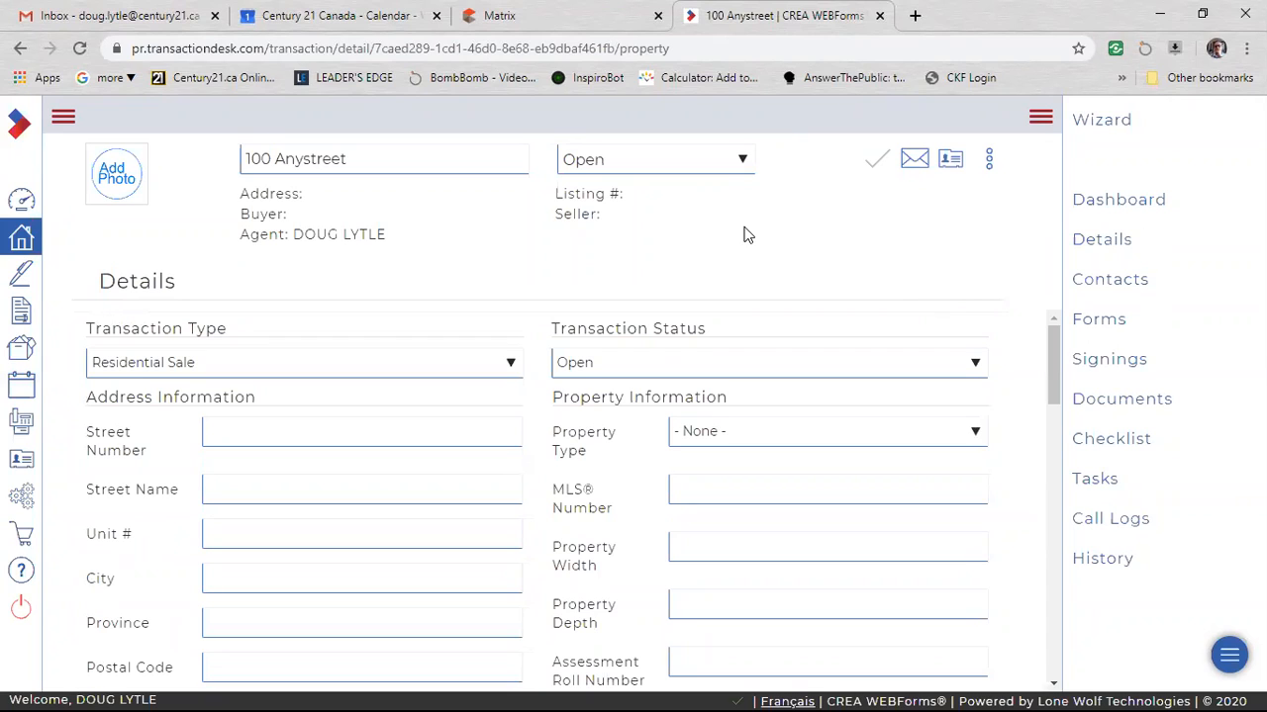
click(1100, 328)
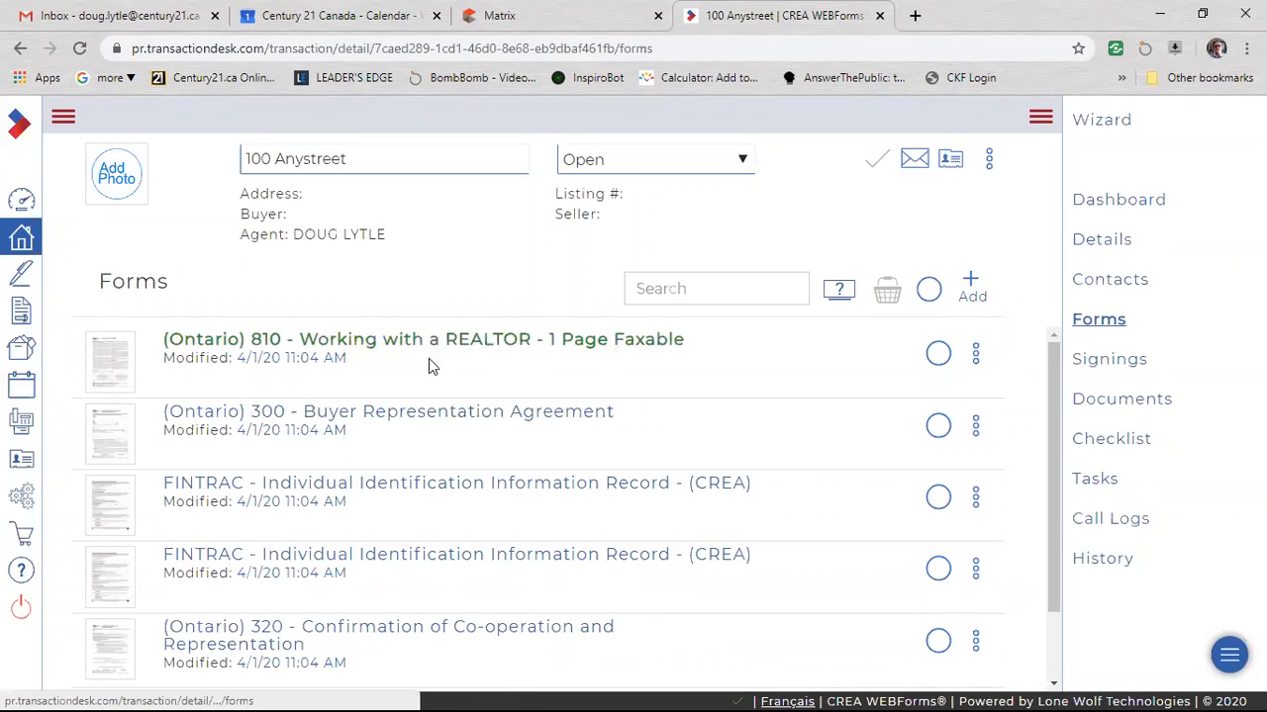
scroll(423, 502, down, 1)
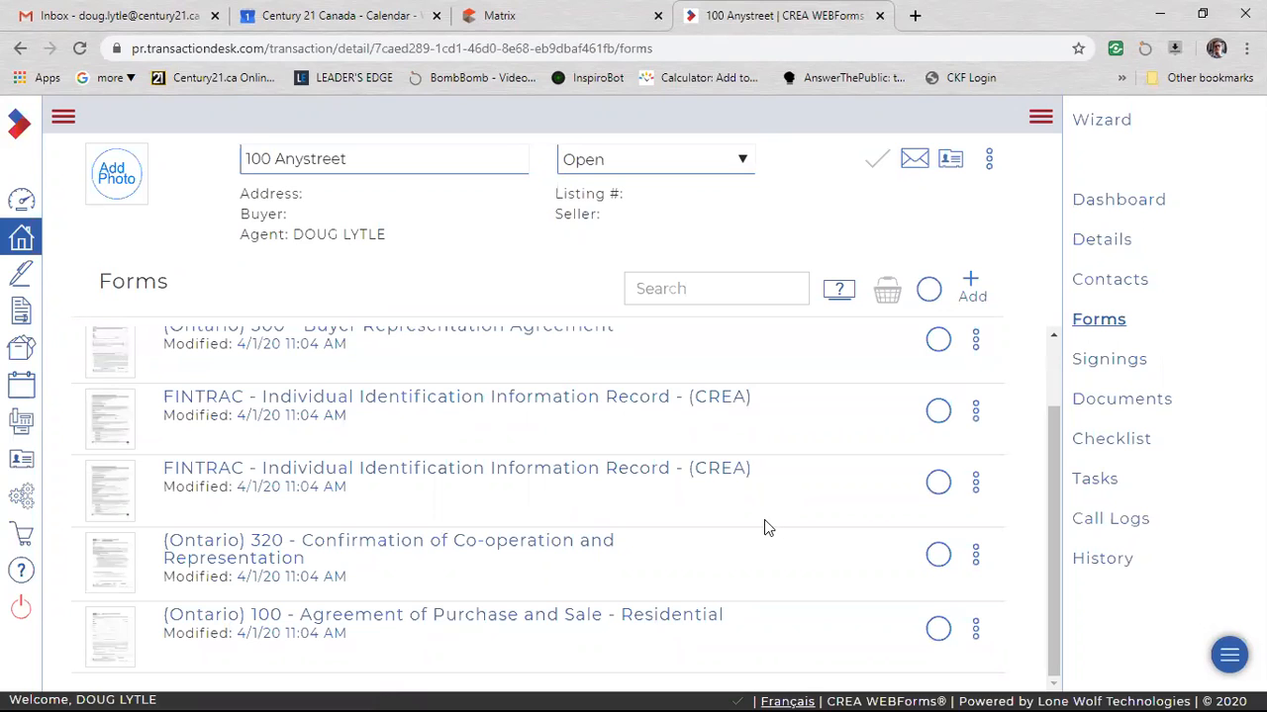
click(522, 615)
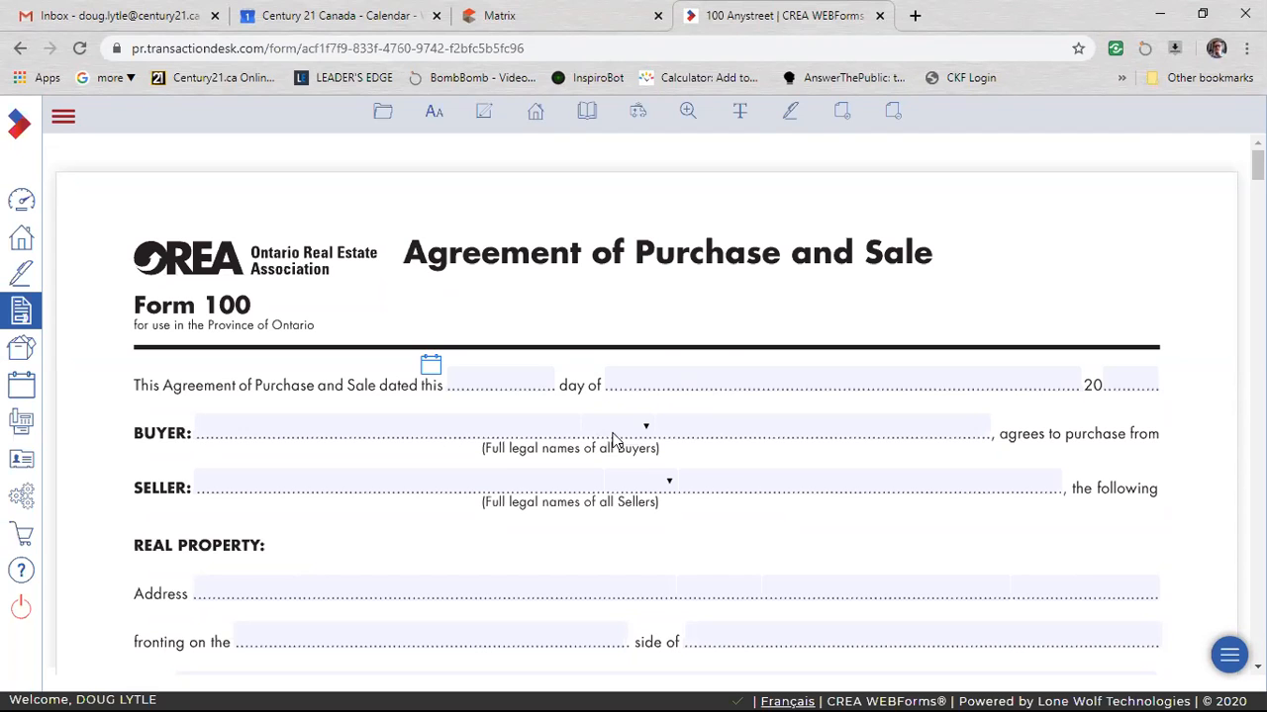
Date the Agreement of Purchase and Sale 01 April 2020.
scroll(623, 431, down, 3)
scroll(614, 405, down, 2)
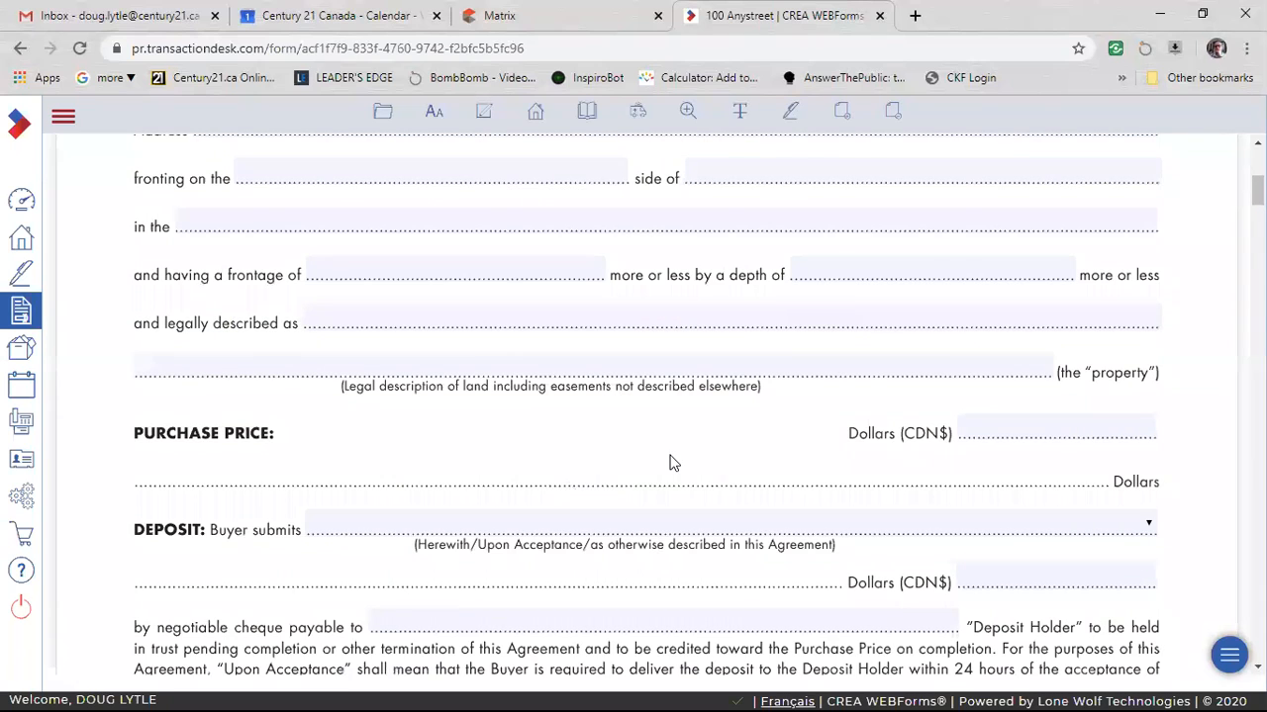
scroll(594, 481, up, 2)
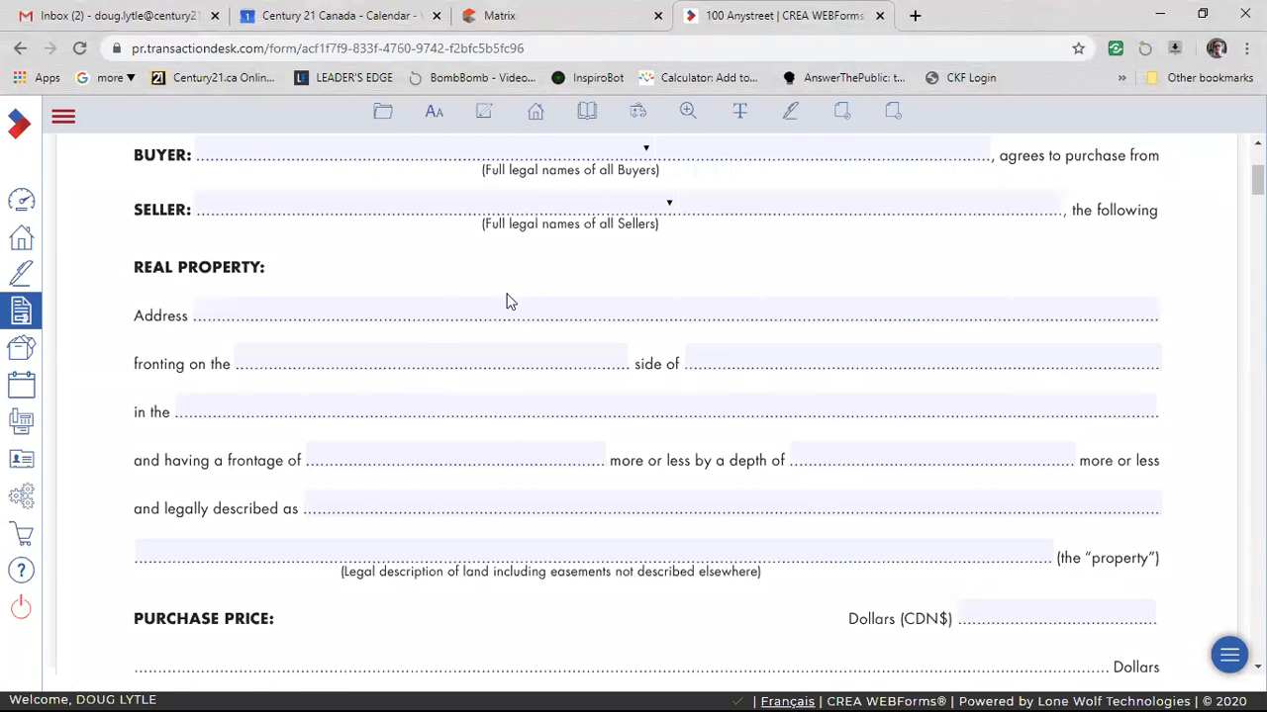
scroll(503, 514, up, 3)
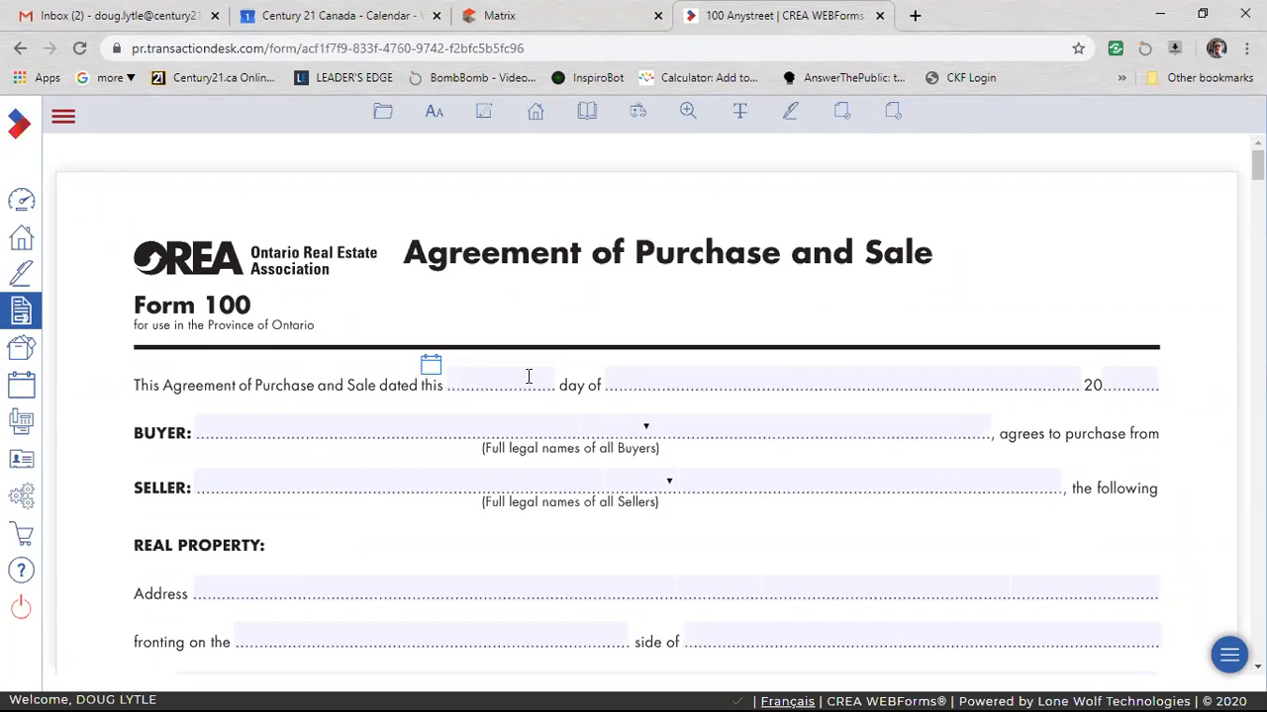
click(428, 368)
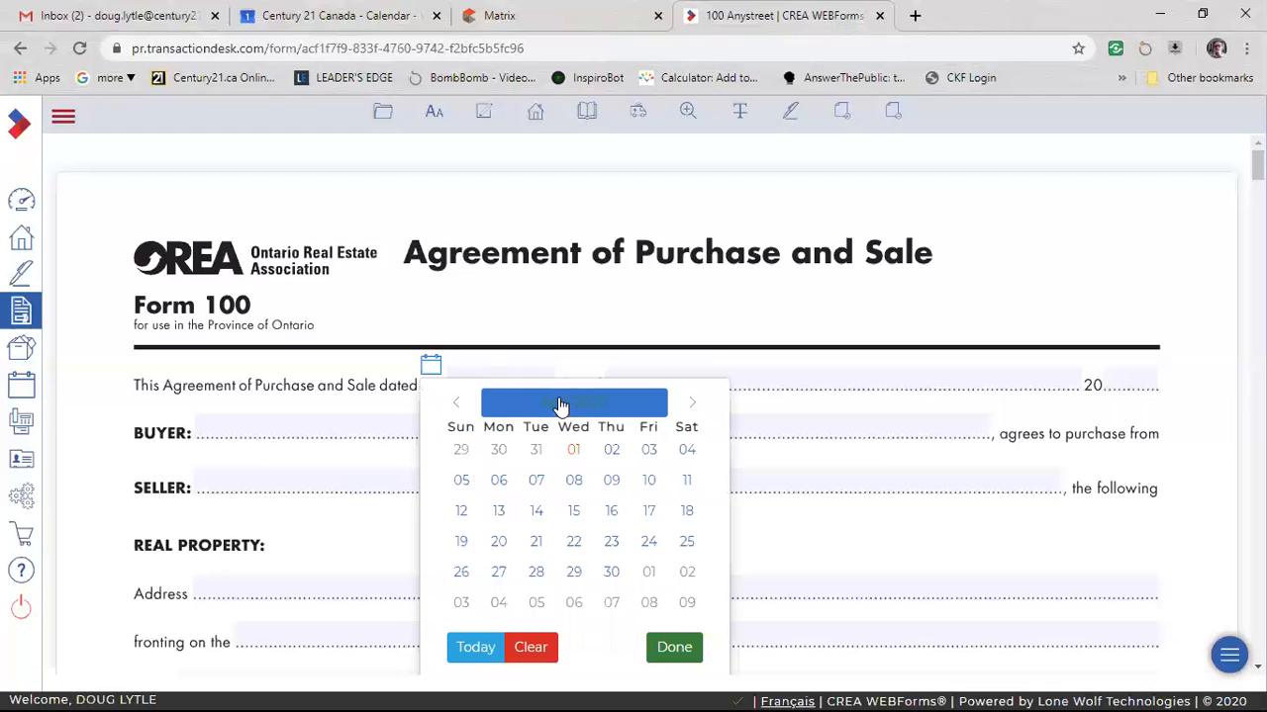
click(573, 453)
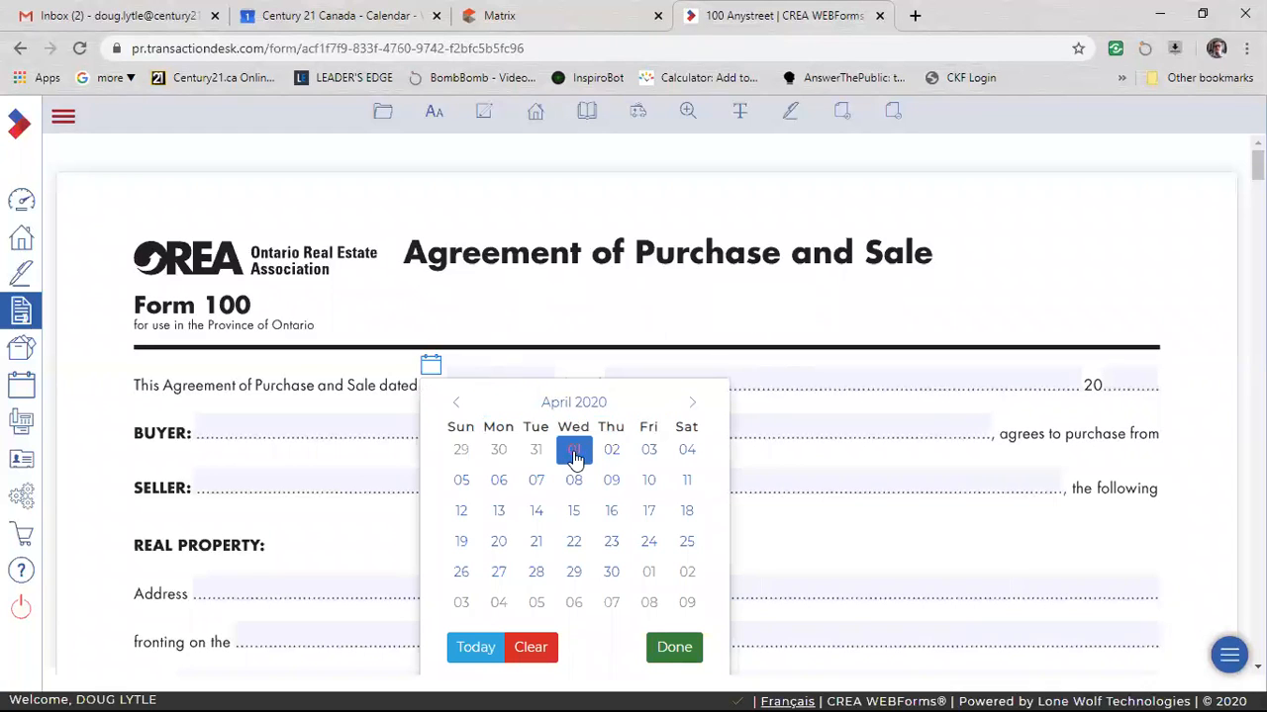
click(568, 459)
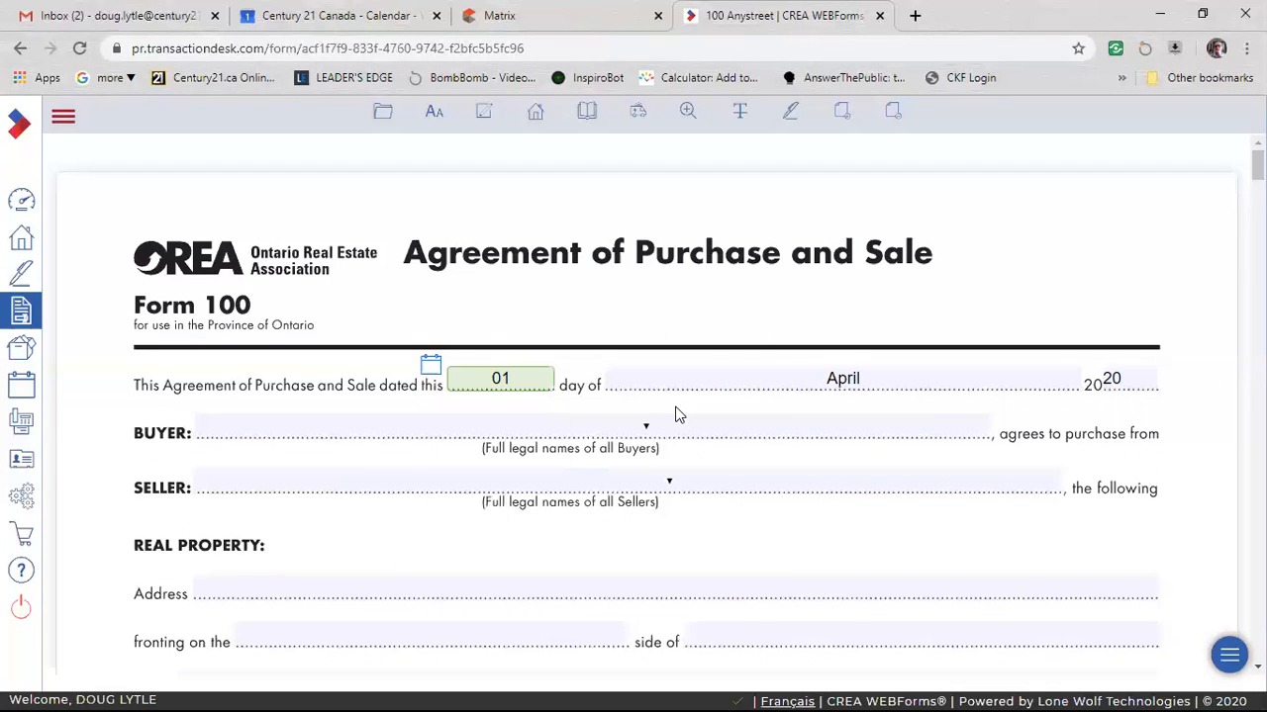
click(367, 369)
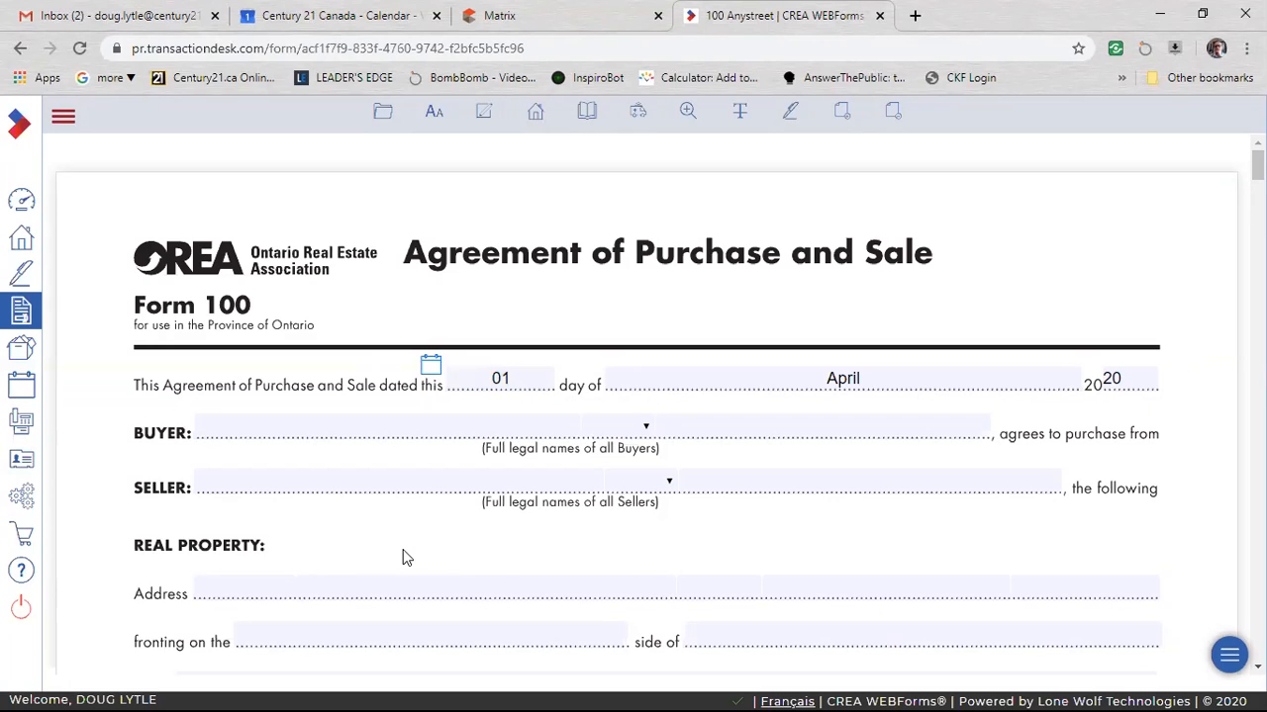
click(422, 422)
click(387, 499)
click(746, 422)
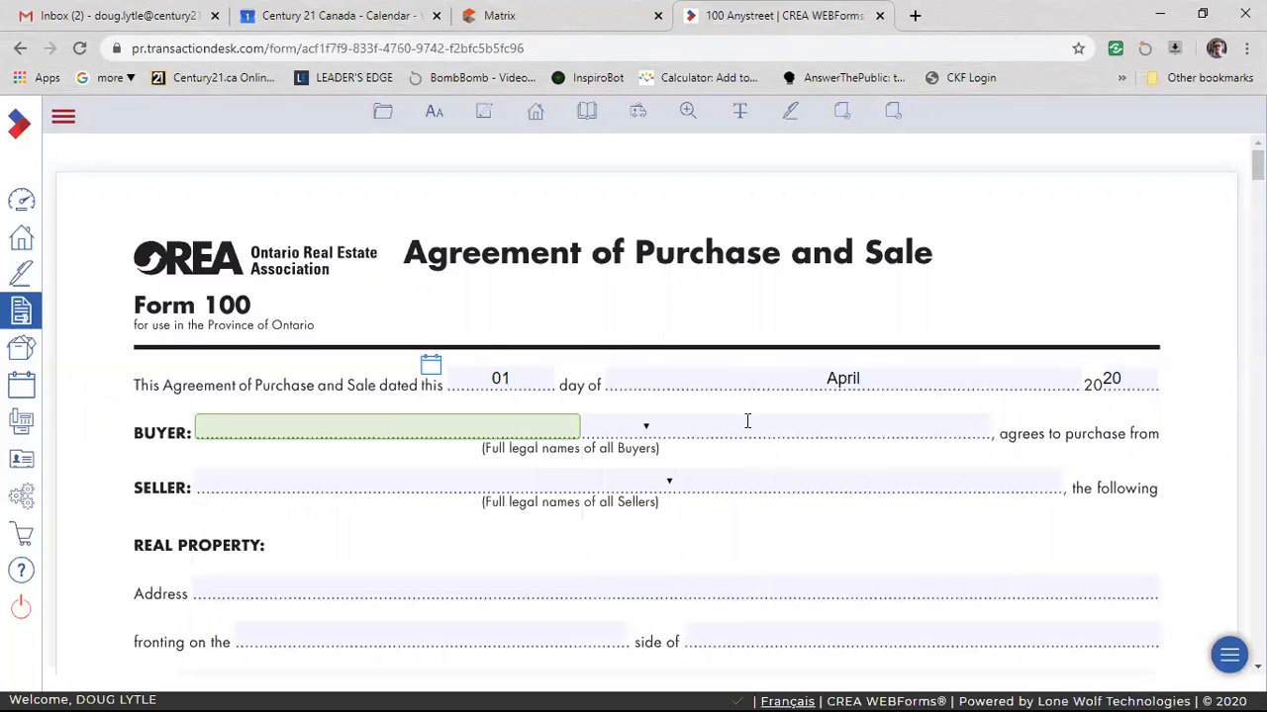
click(456, 425)
click(287, 426)
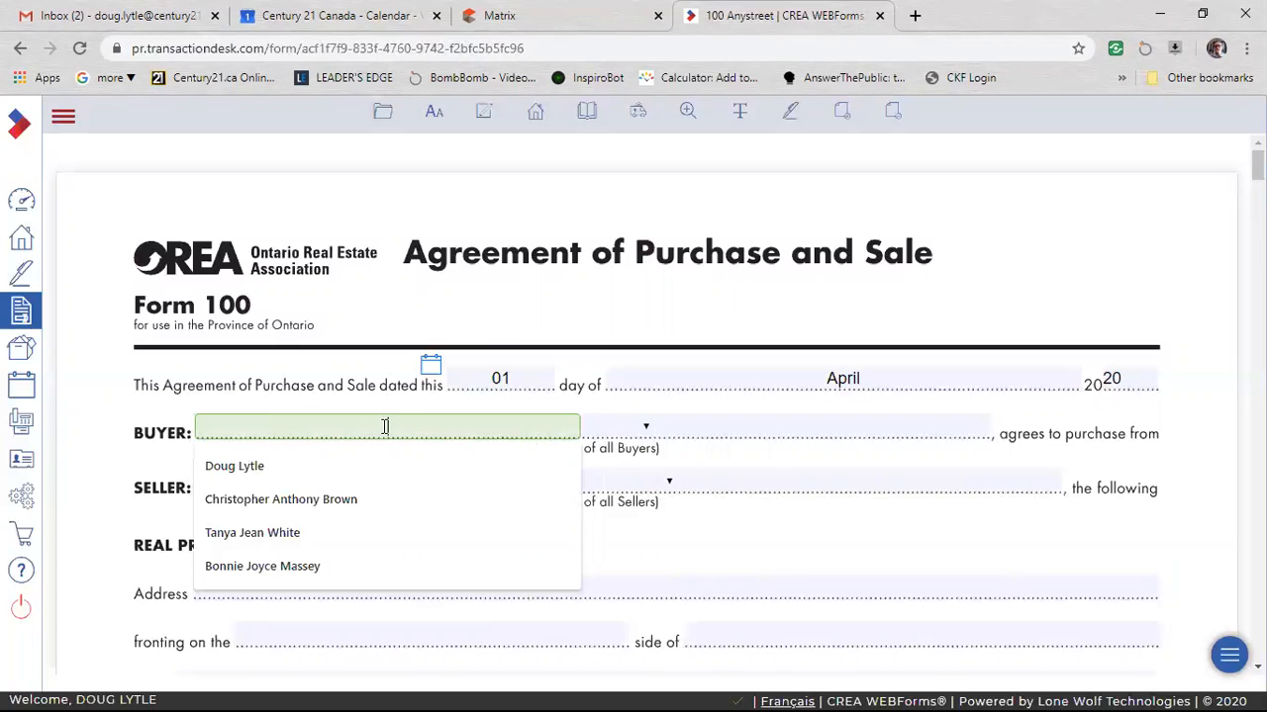
click(770, 418)
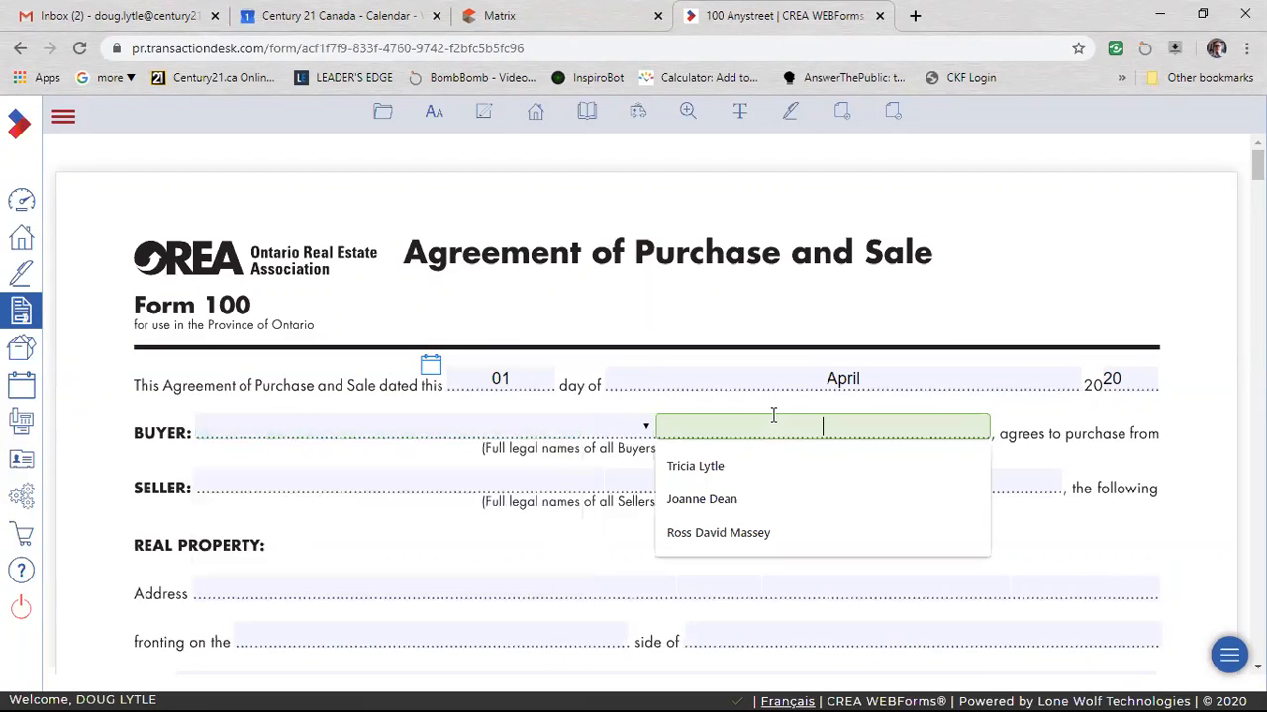
Enter Buyer One as the first buyer's name on the agreement.
click(430, 425)
key(Up)
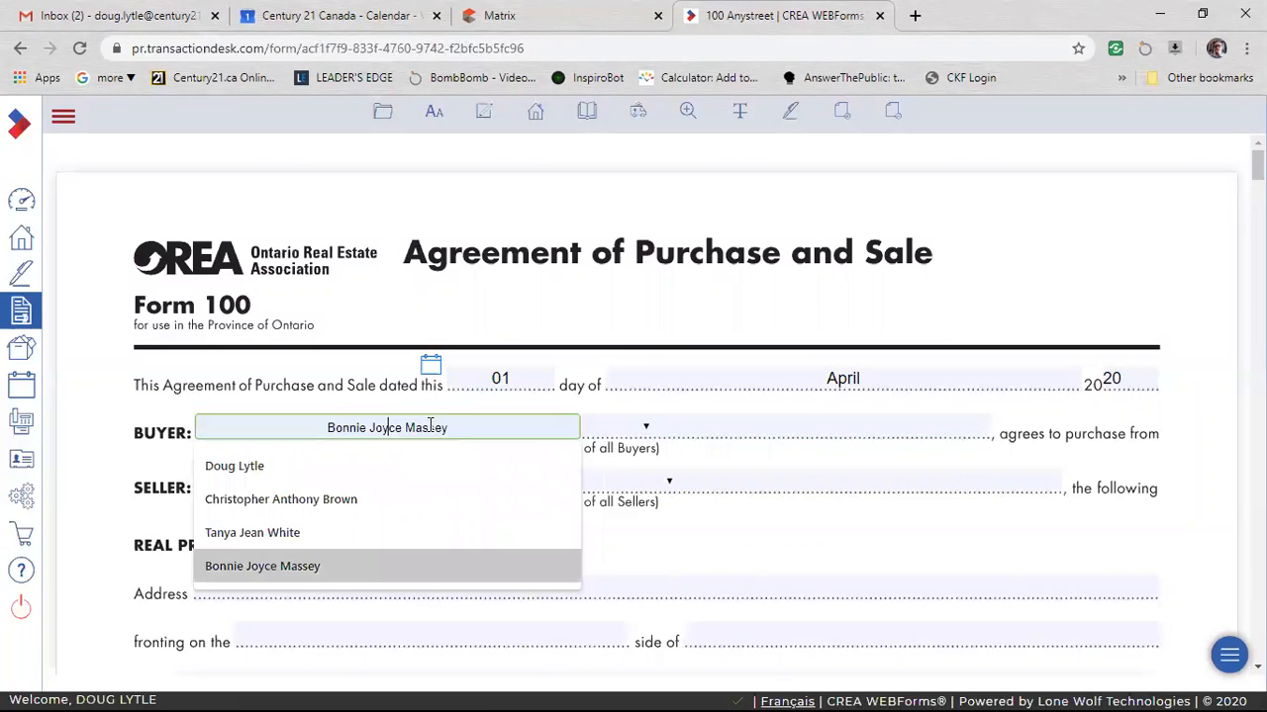
text(buyer On)
key(BackSpace)
key(BackSpace)
key(BackSpace)
key(BackSpace)
key(BackSpace)
key(BackSpace)
key(BackSpace)
key(BackSpace)
text(Buyer One)
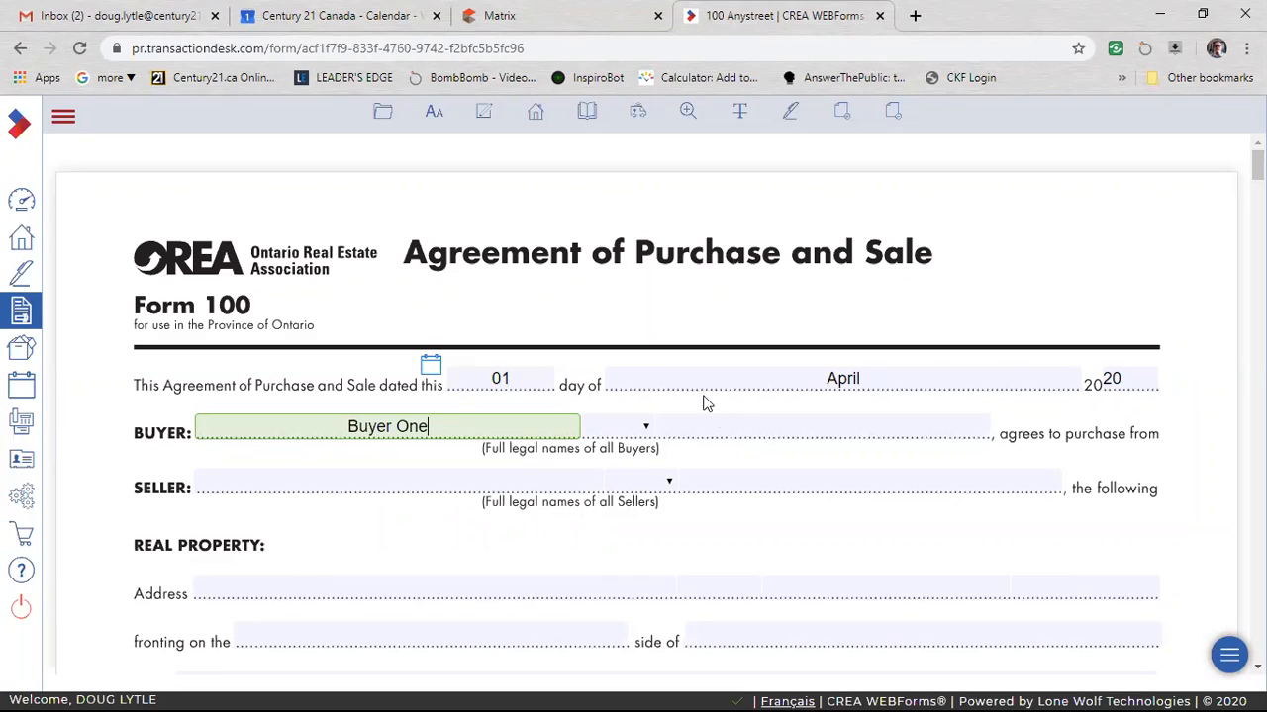
Enter Buyer Two as the second buyer and join the two buyer names with "&".
click(738, 425)
text(Buyer )
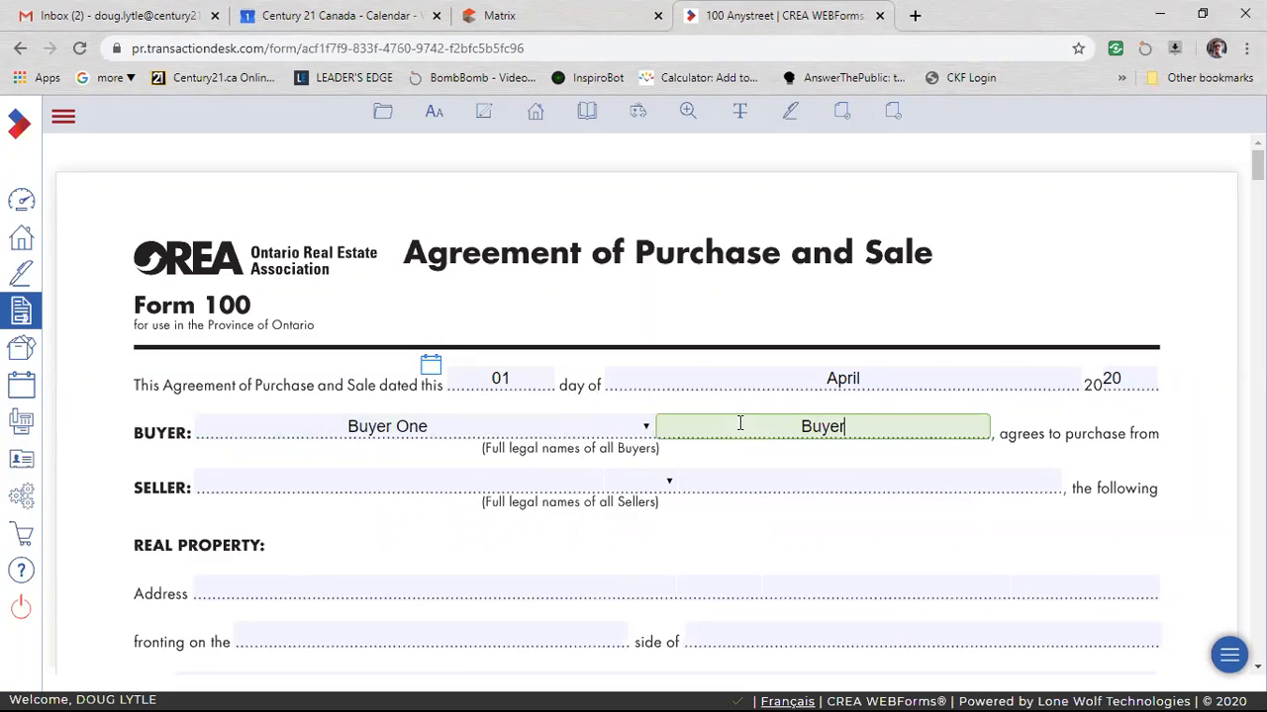
text(Two)
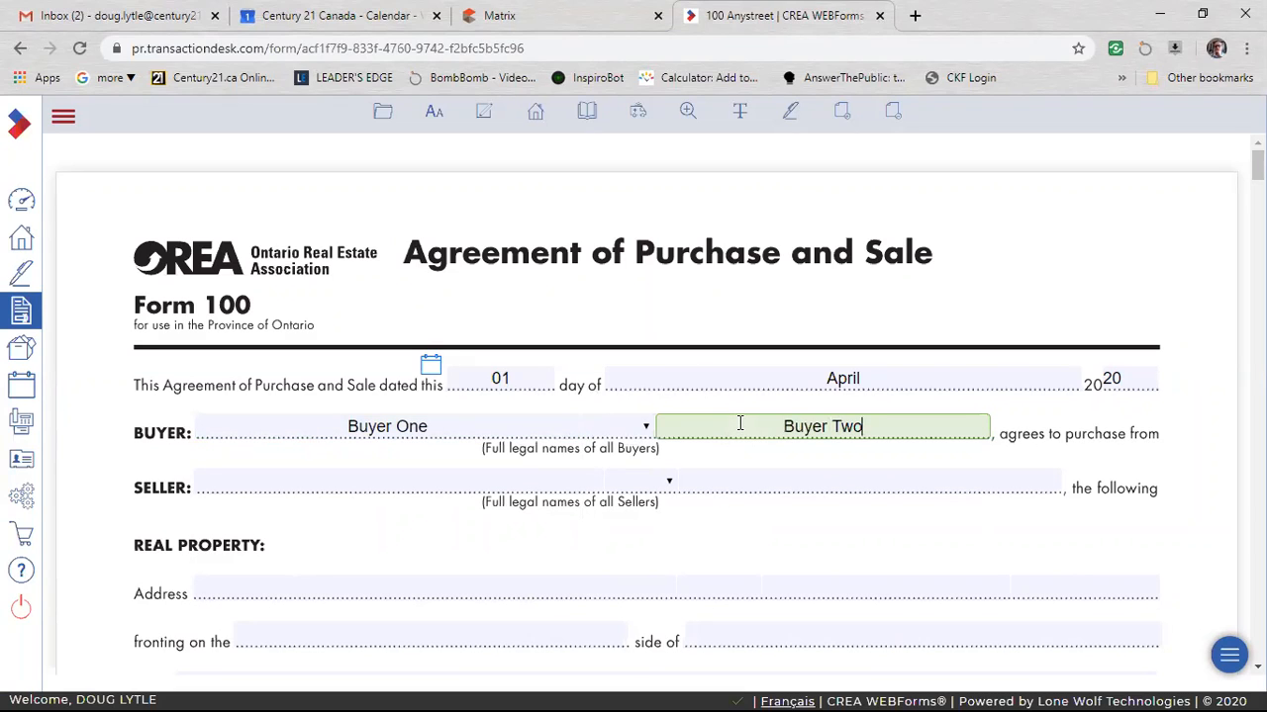
click(646, 427)
click(602, 486)
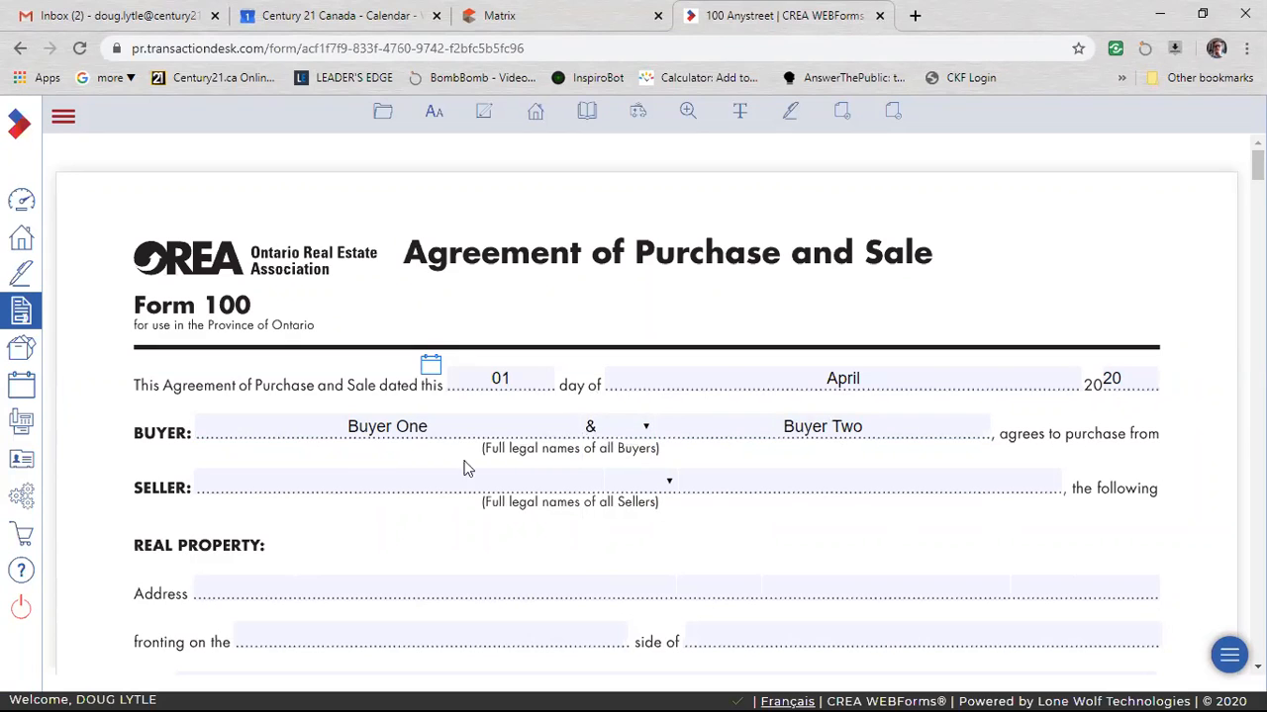
Examine the seller name fields and the property address field of the agreement.
click(285, 484)
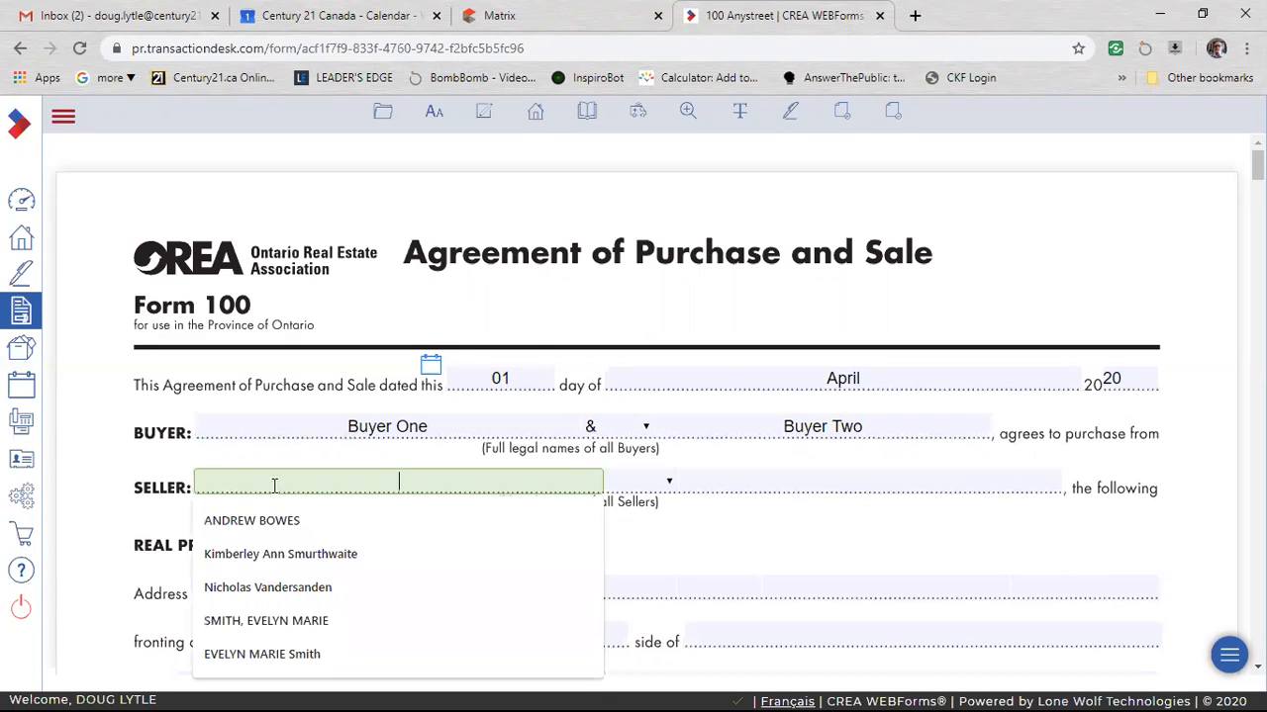
click(802, 527)
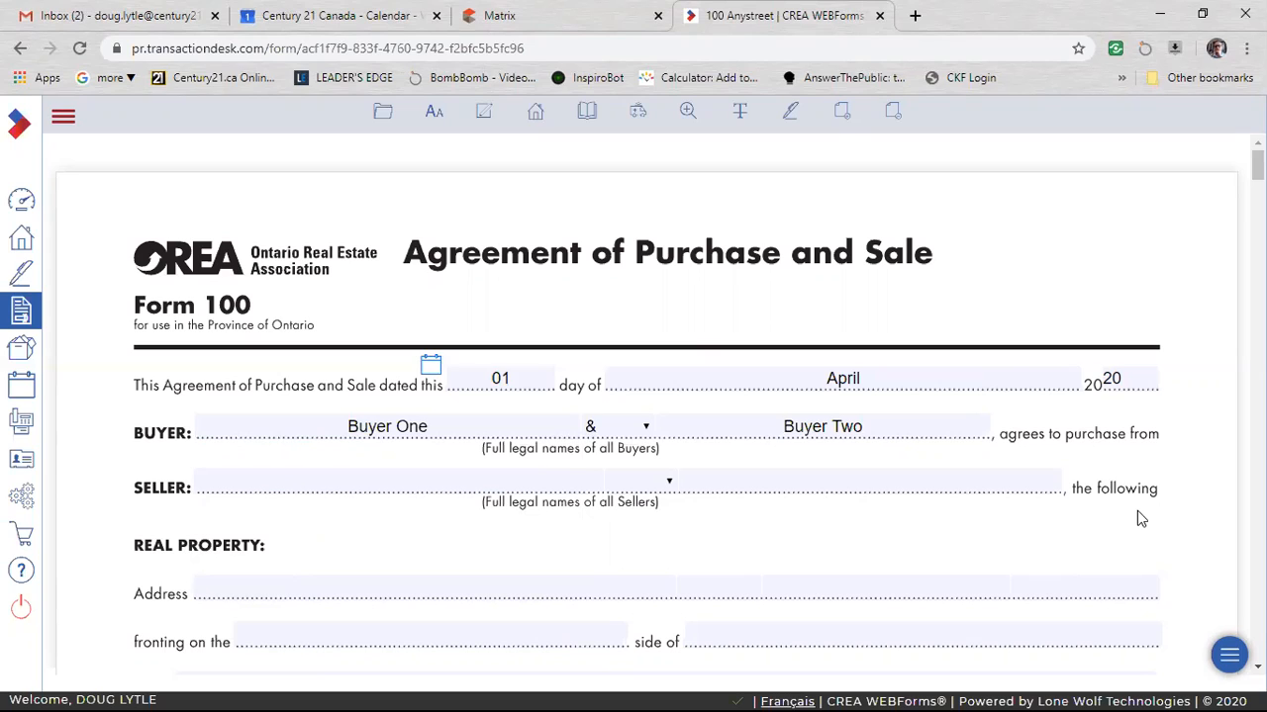
click(378, 486)
click(698, 484)
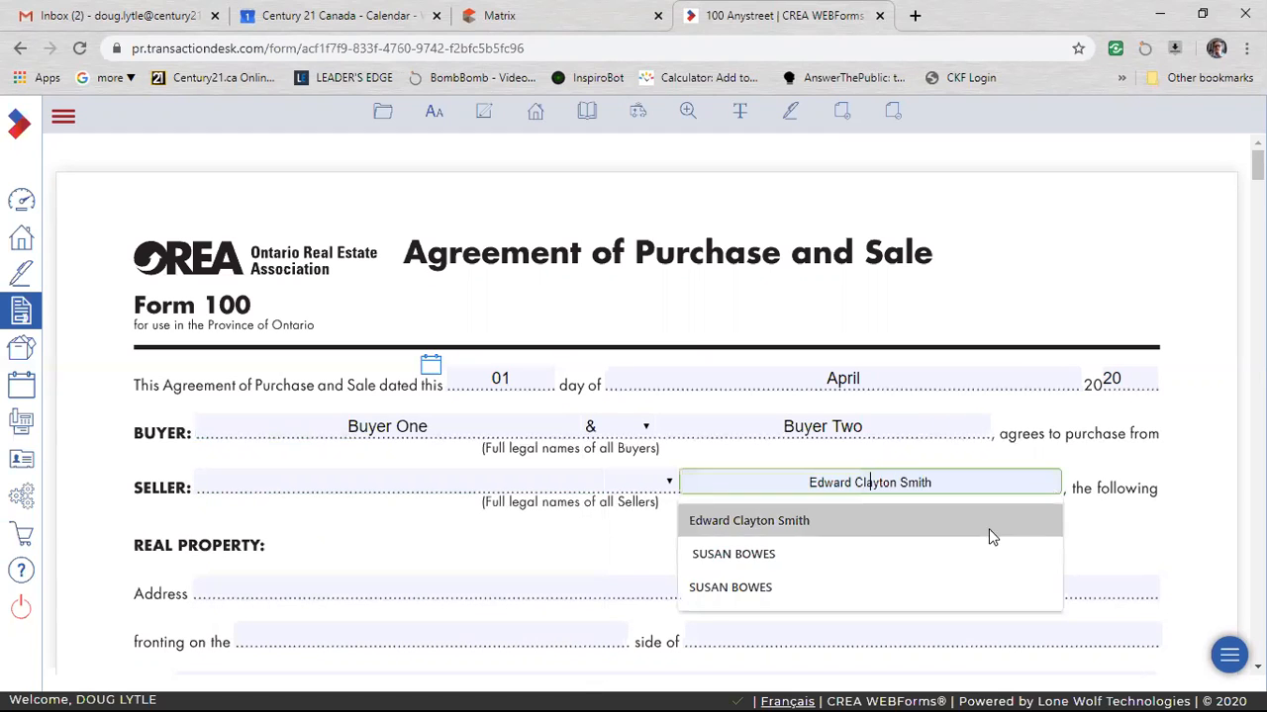
click(1162, 507)
scroll(642, 514, down, 2)
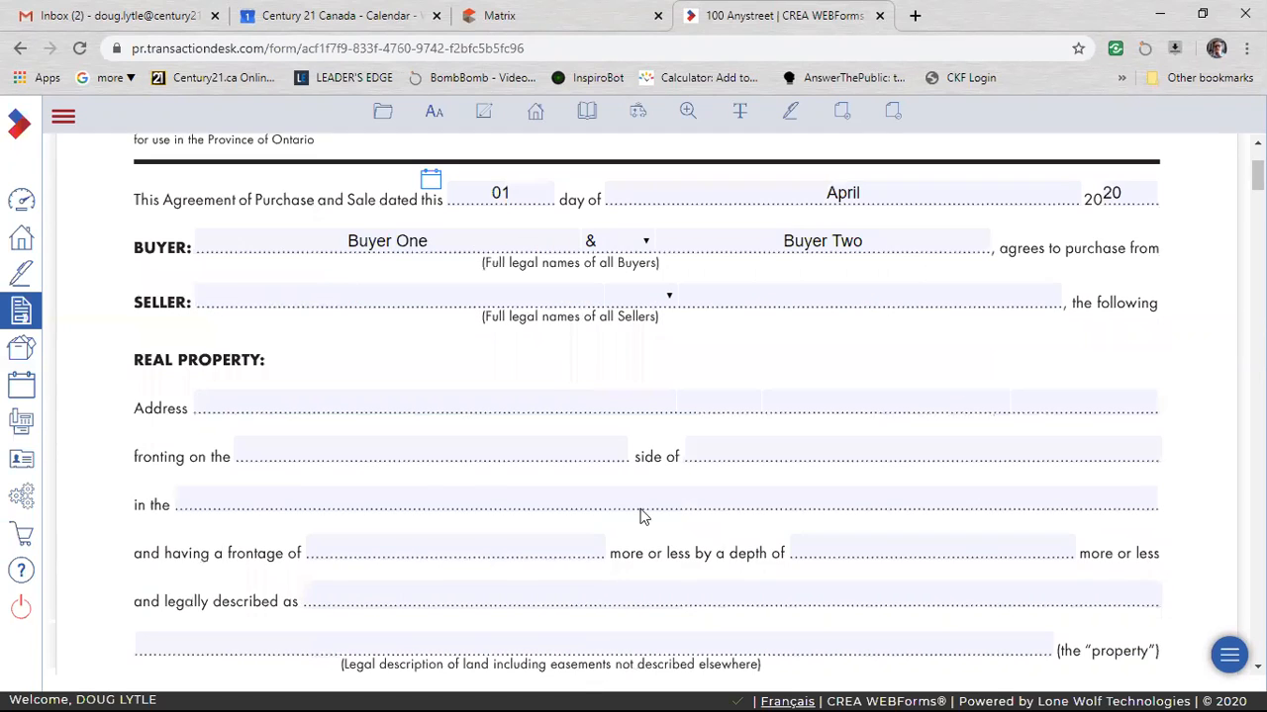
click(365, 409)
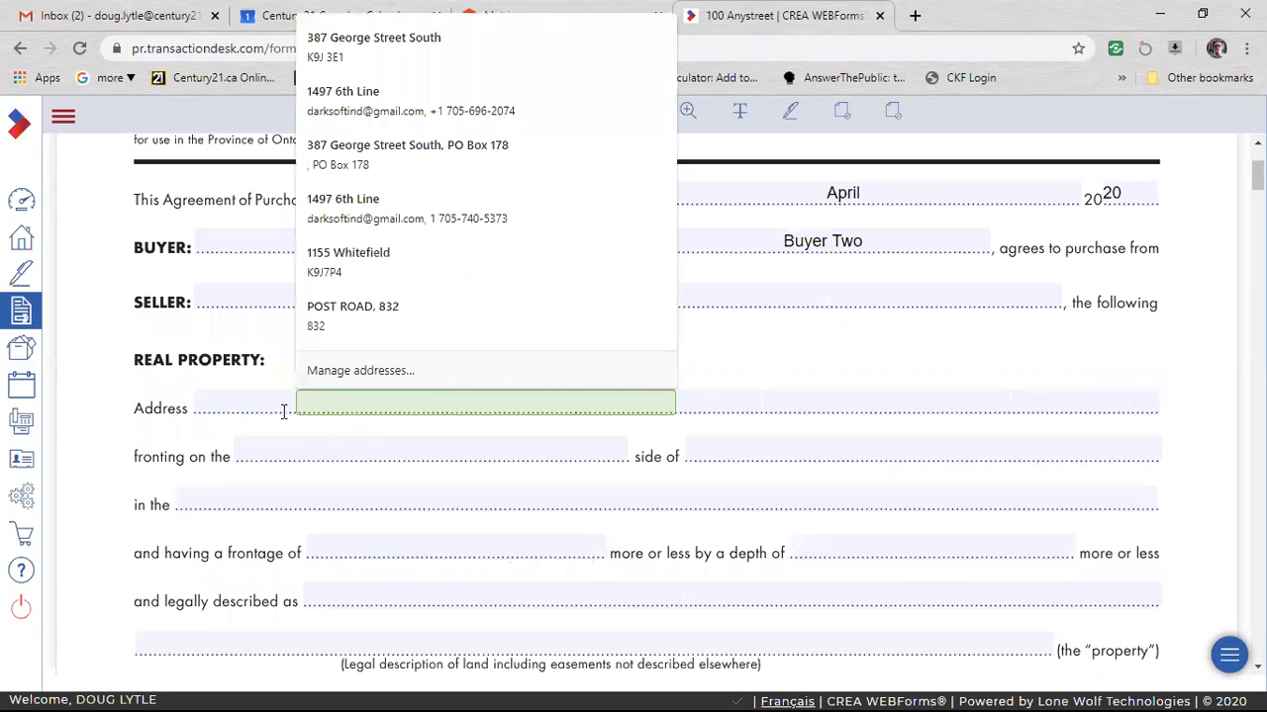
click(136, 497)
Set the property's frontage to 100 and its depth to 200 in the Real Property section.
scroll(133, 500, down, 1)
scroll(133, 455, down, 1)
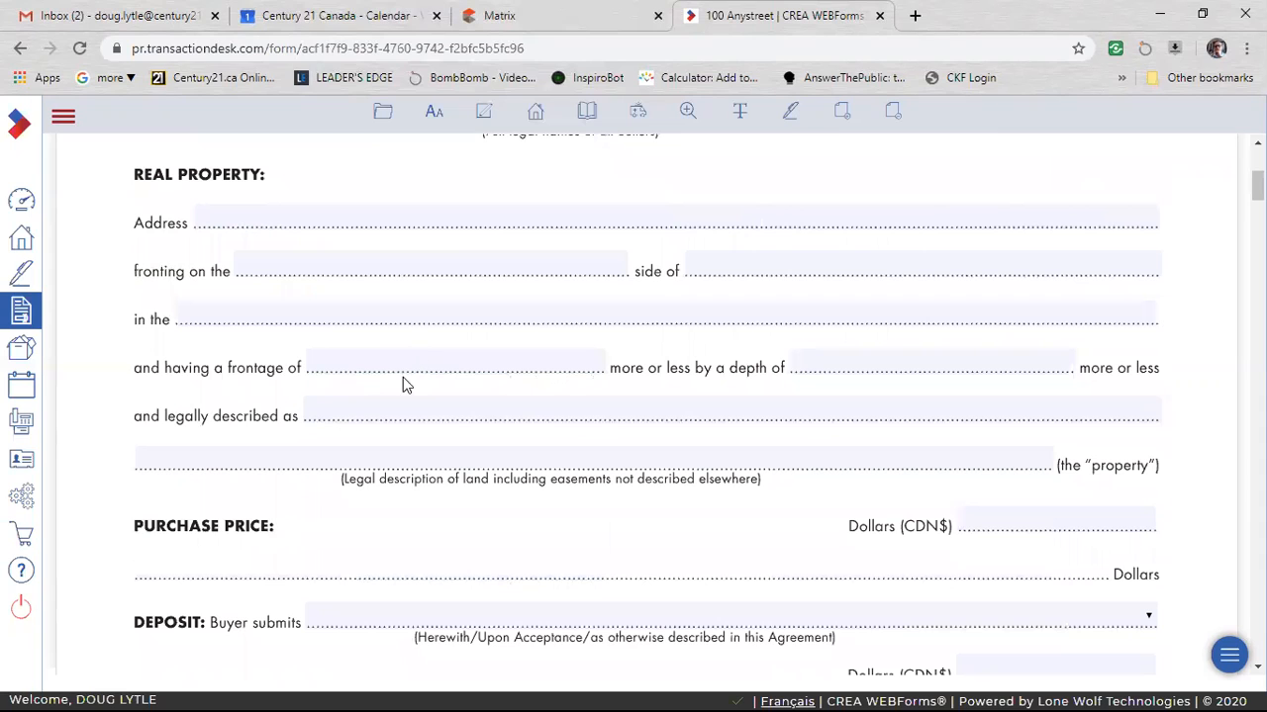
click(418, 358)
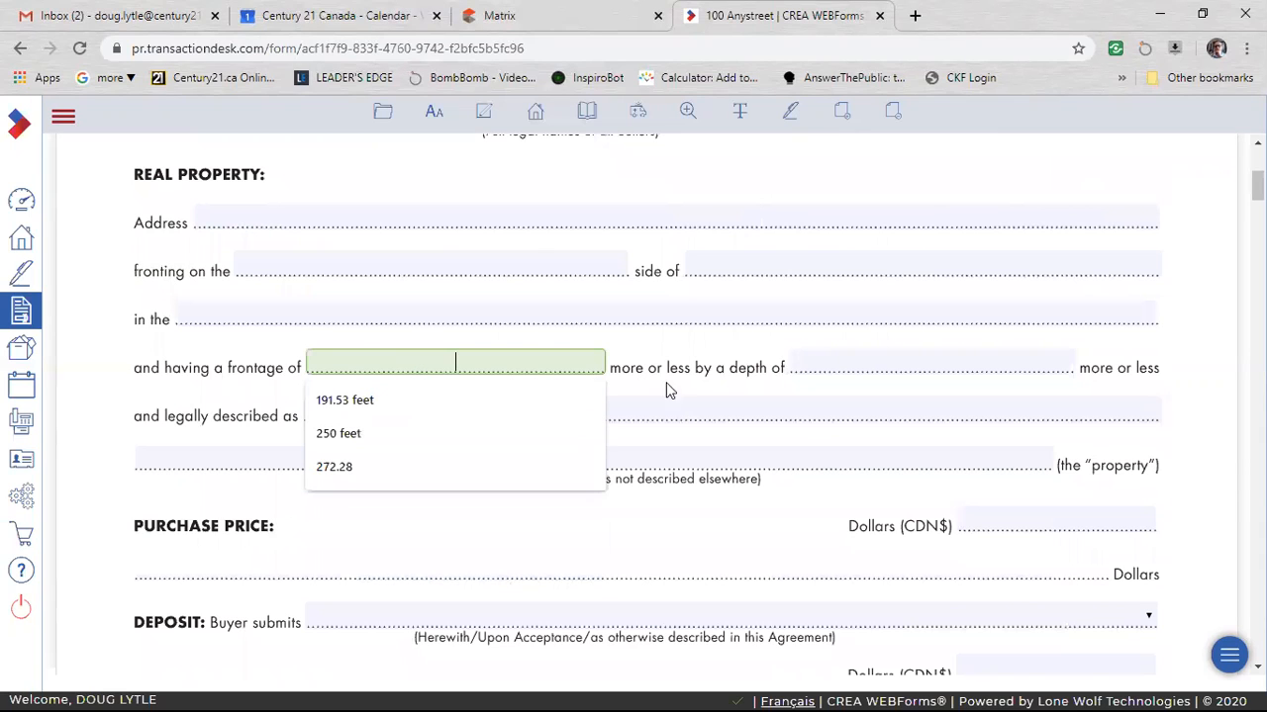
click(887, 359)
click(484, 358)
text(100)
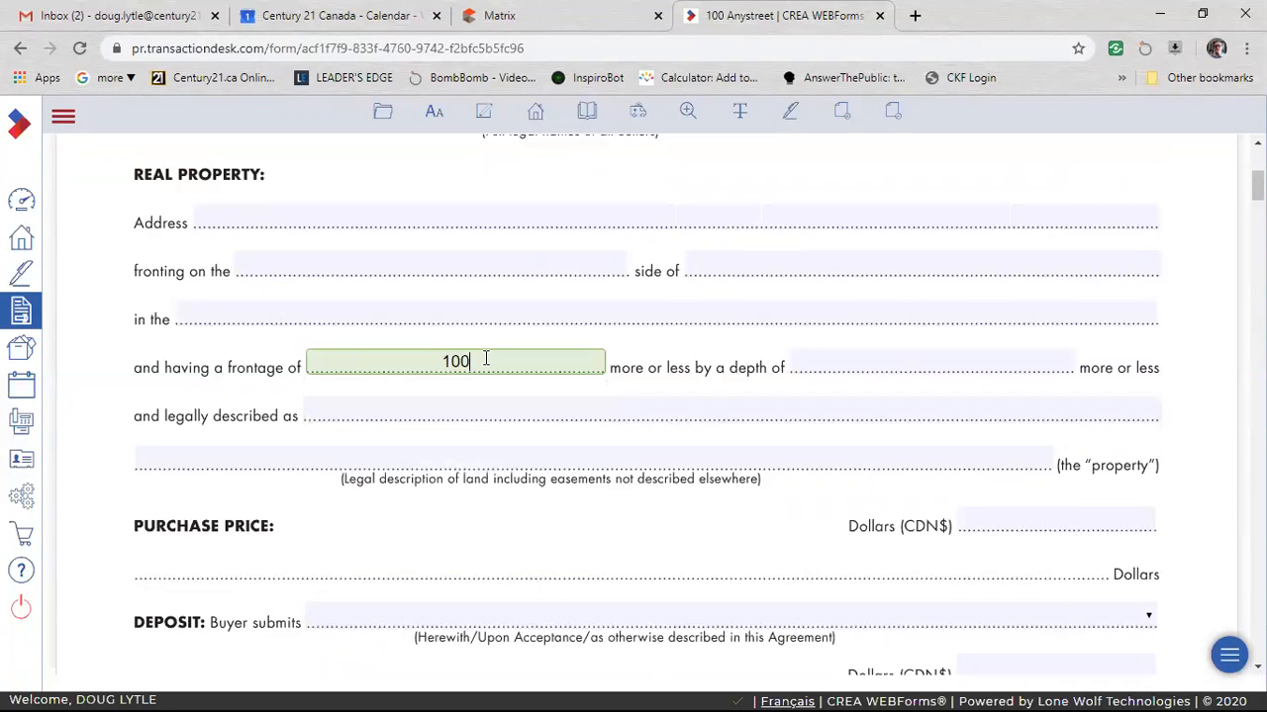
key(Tab)
text(200)
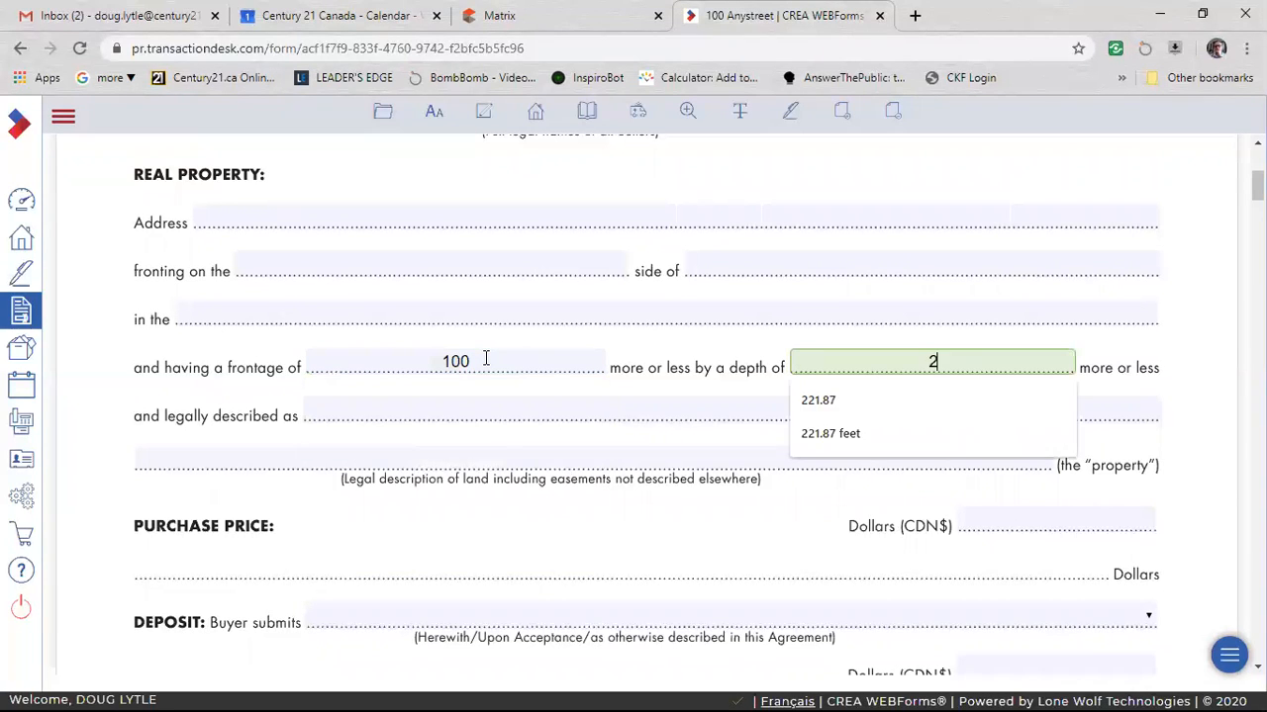
click(164, 390)
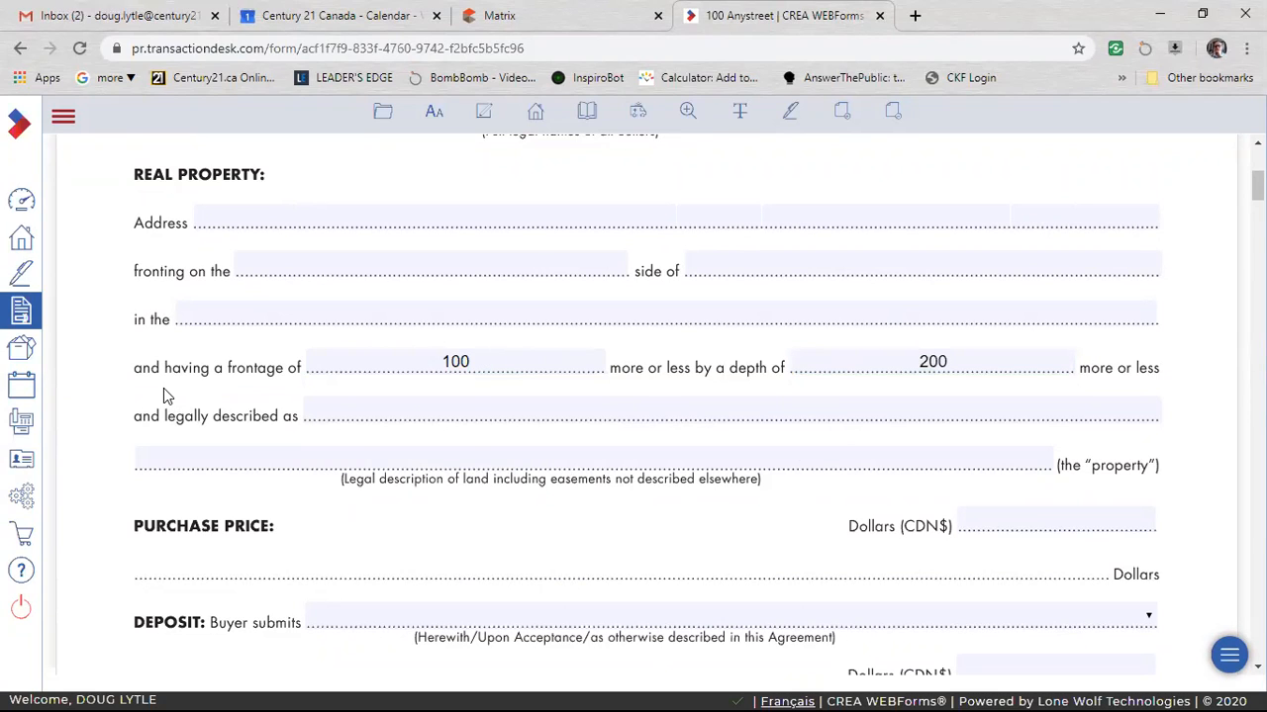
Append the unit "feet" to the values in both the frontage and depth fields.
click(560, 362)
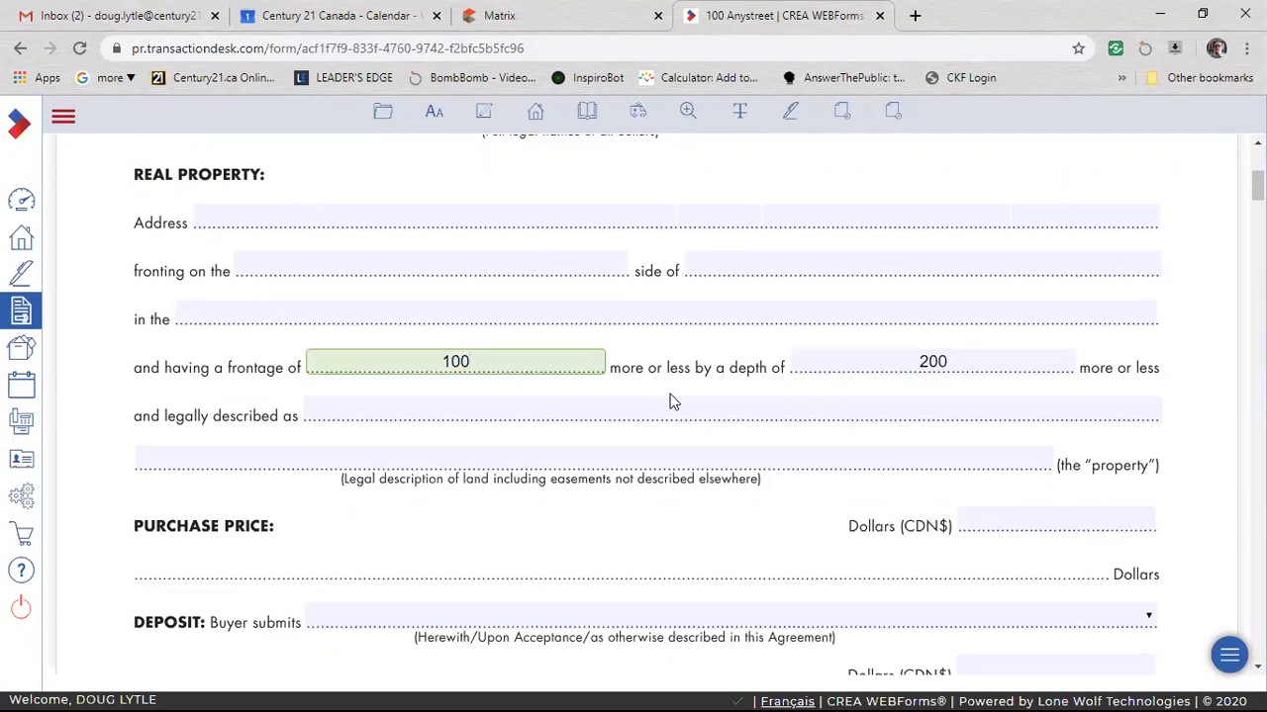
text(feet)
click(1007, 361)
text(feet)
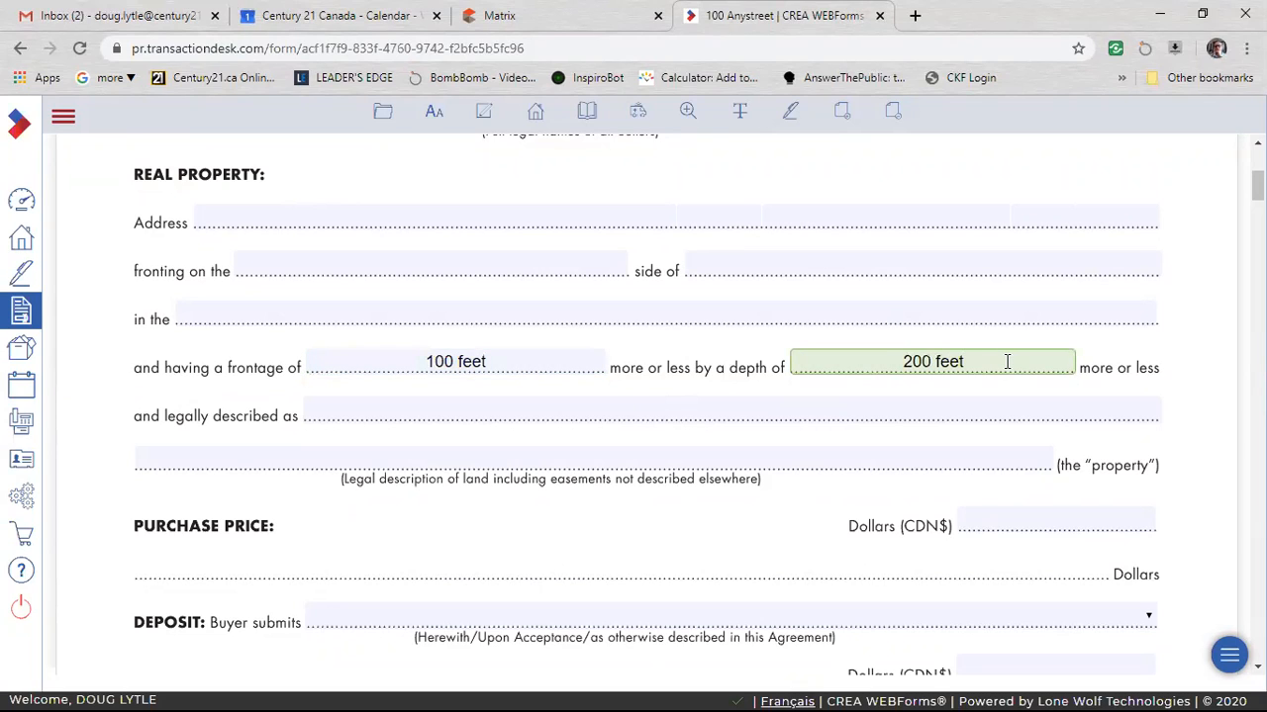
click(1156, 366)
Replace the word "feet" in the frontage with a foot mark so it reads 100'.
click(524, 366)
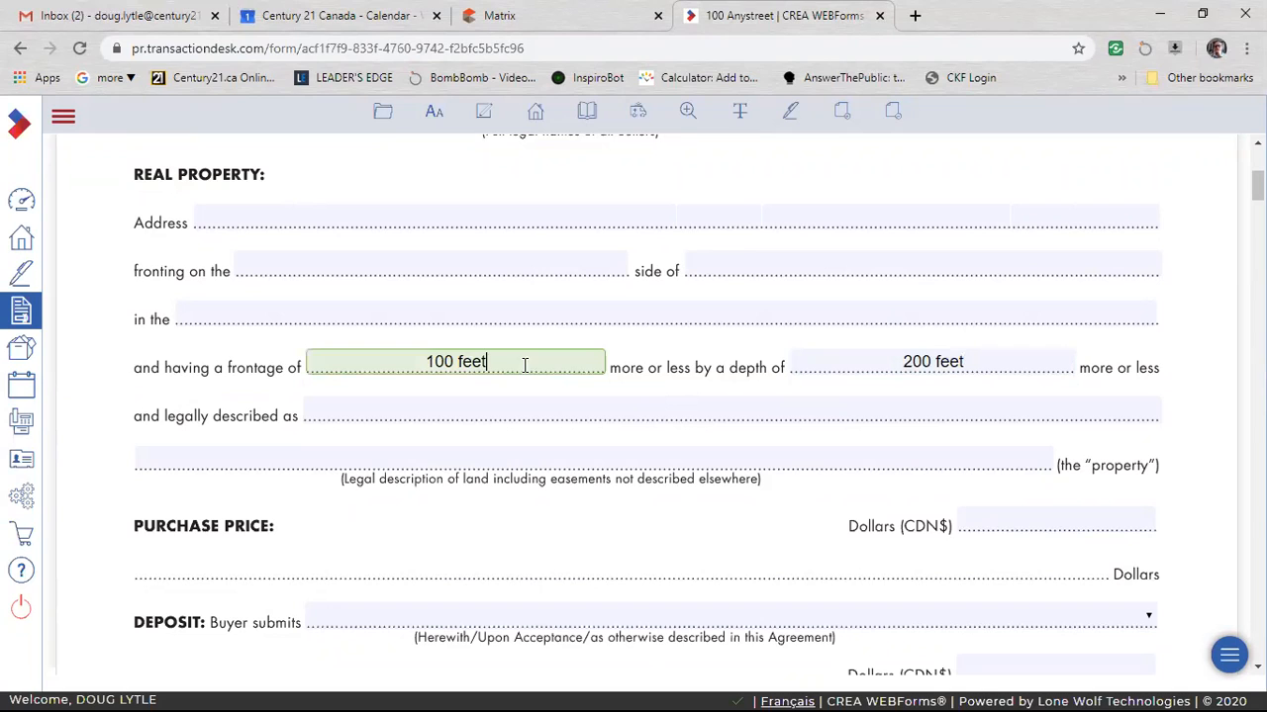
key(BackSpace)
key(BackSpace)
key(BackSpace)
text(t)
key(BackSpace)
key(BackSpace)
key(BackSpace)
text(')
click(672, 367)
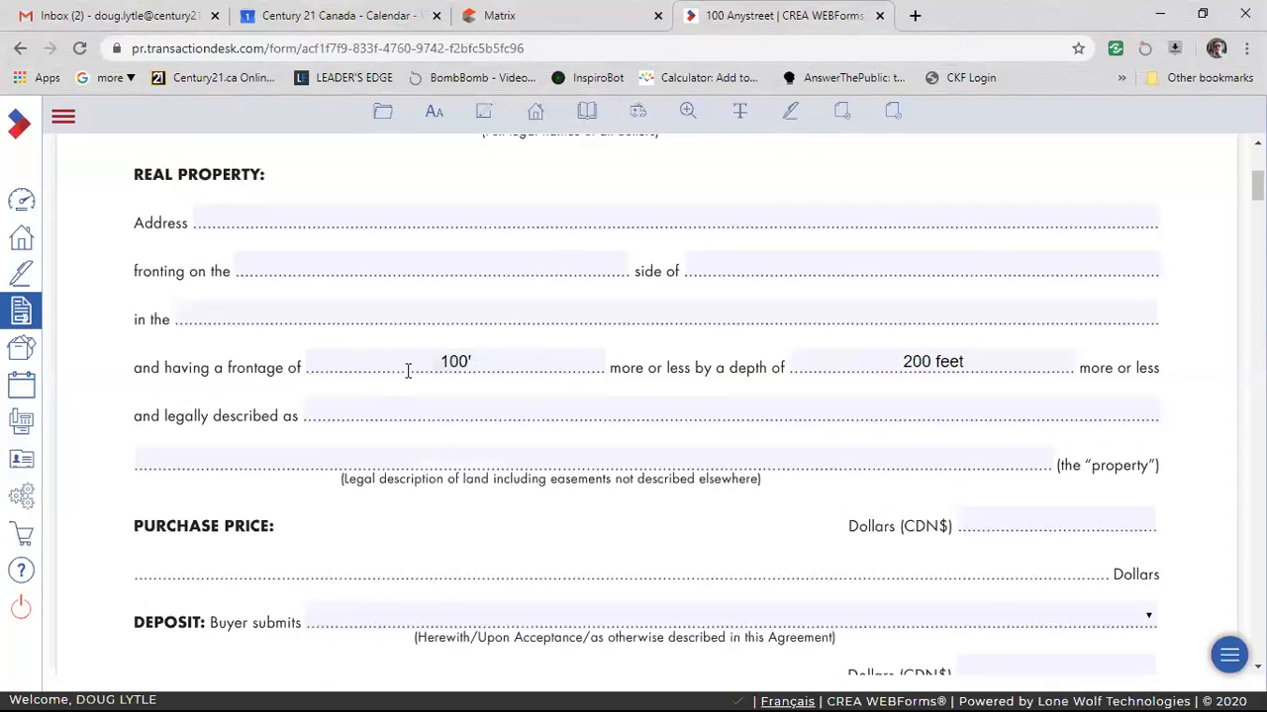
Replace the foot mark in the frontage with the word "feet".
click(513, 363)
key(BackSpace)
text(feety)
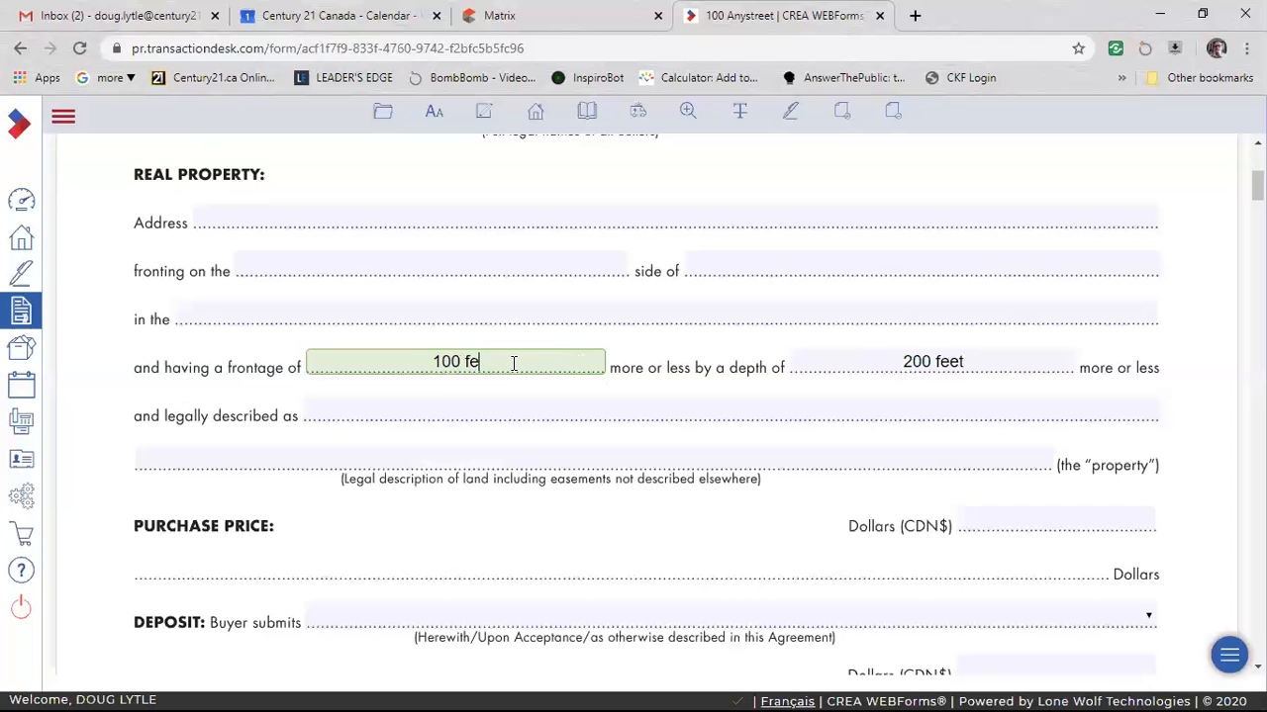
Remove the unit from the frontage and the depth, leaving only 100 and 200.
key(BackSpace)
key(BackSpace)
key(BackSpace)
key(BackSpace)
key(BackSpace)
key(BackSpace)
double_click(958, 361)
key(BackSpace)
key(BackSpace)
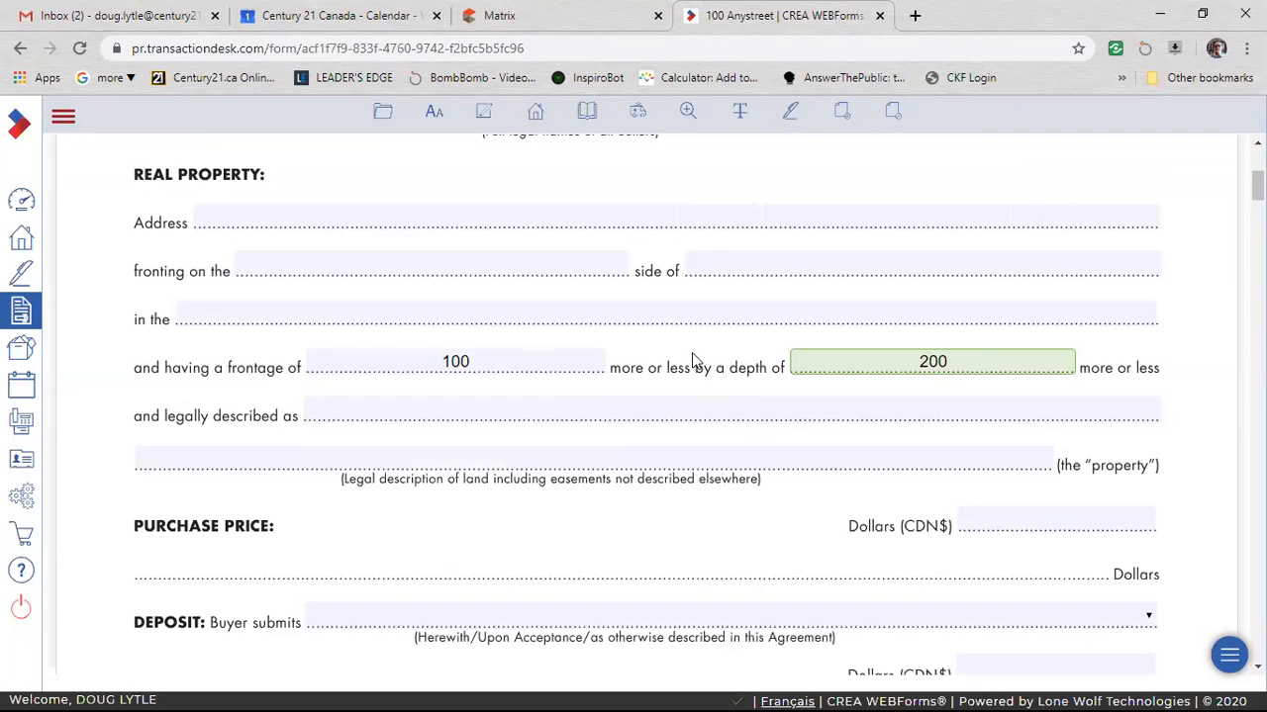
Add the unit to both lot dimensions so they read 100 feet frontage and 200 feet depth.
click(533, 362)
text(feet)
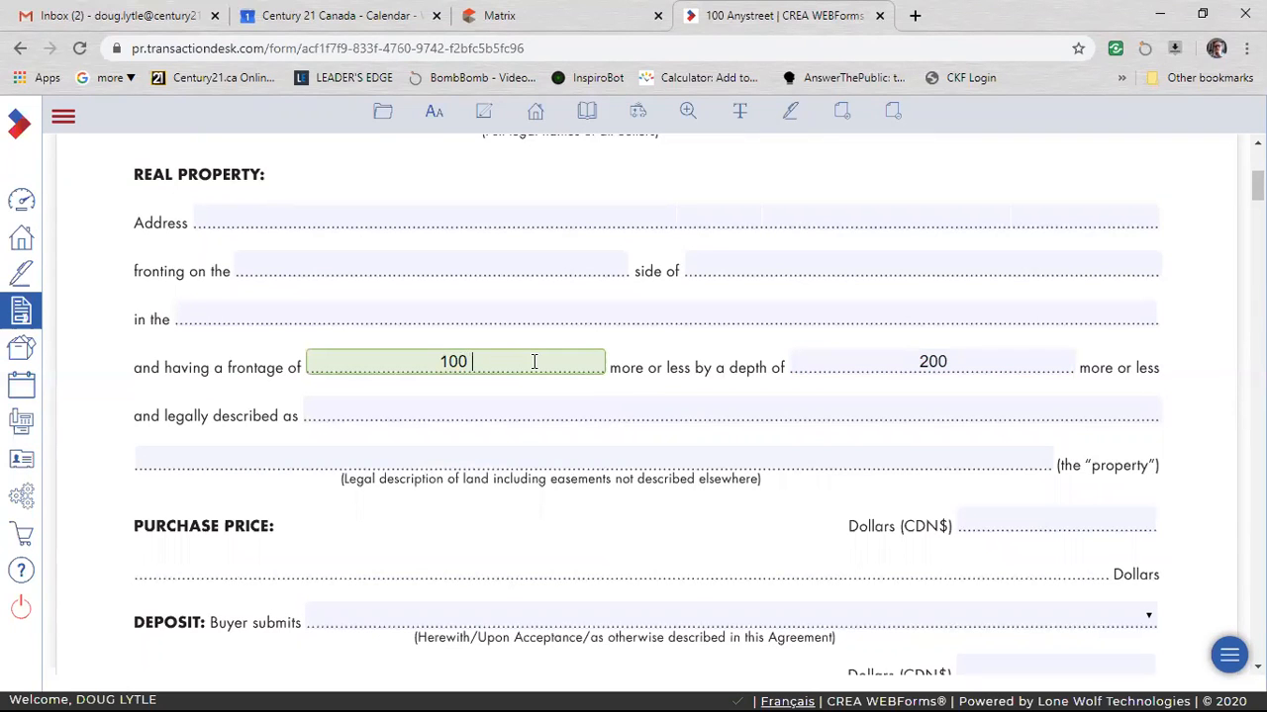
click(997, 352)
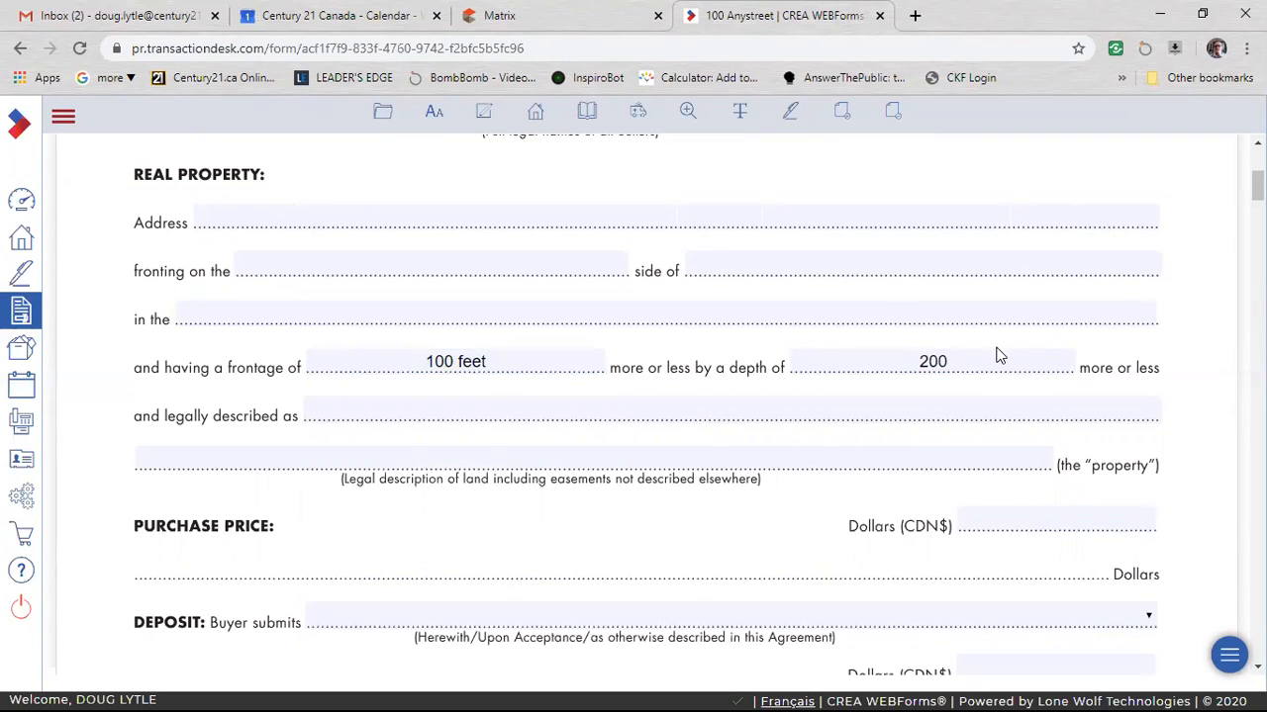
text(feet)
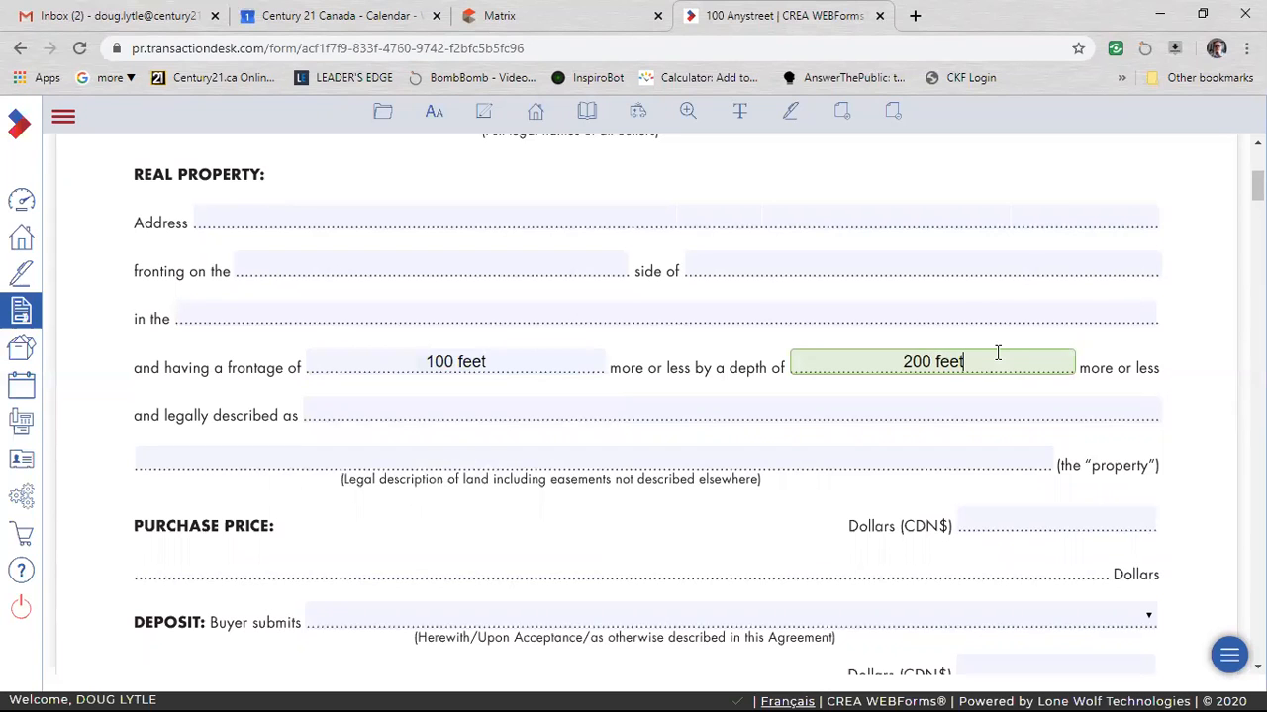
Set the purchase price to 500,000 Canadian dollars.
scroll(616, 462, down, 2)
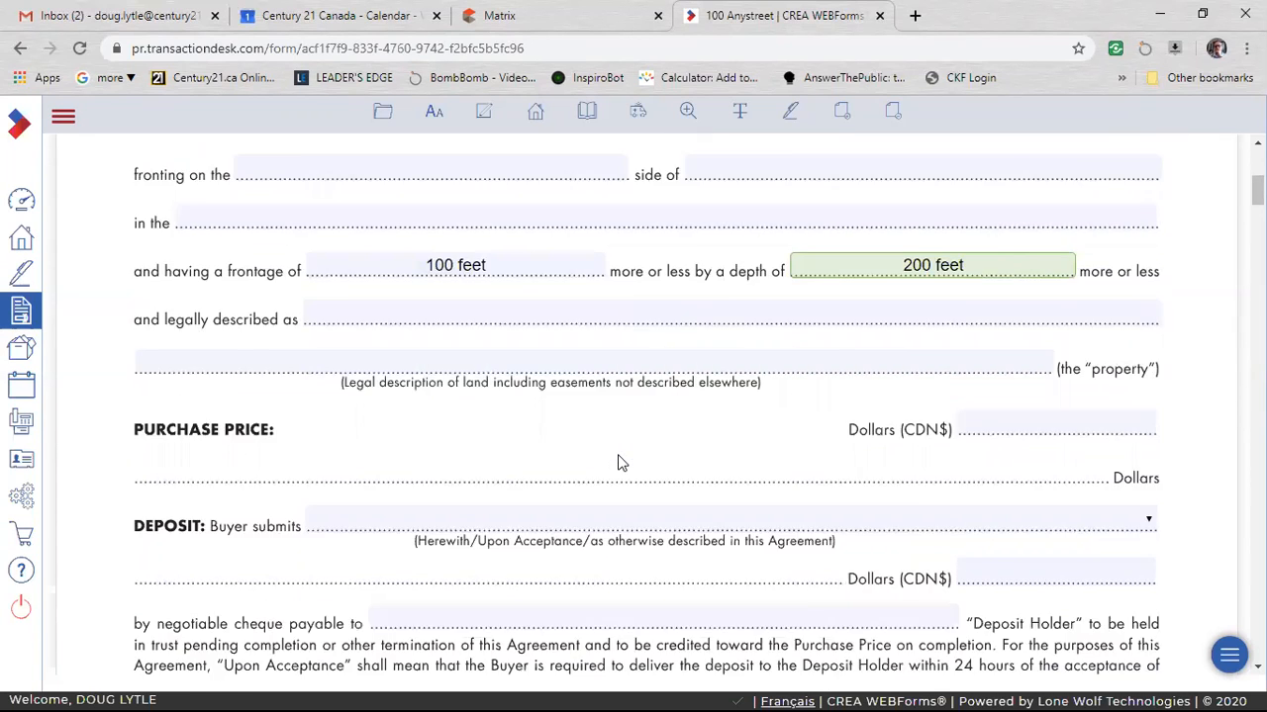
click(743, 269)
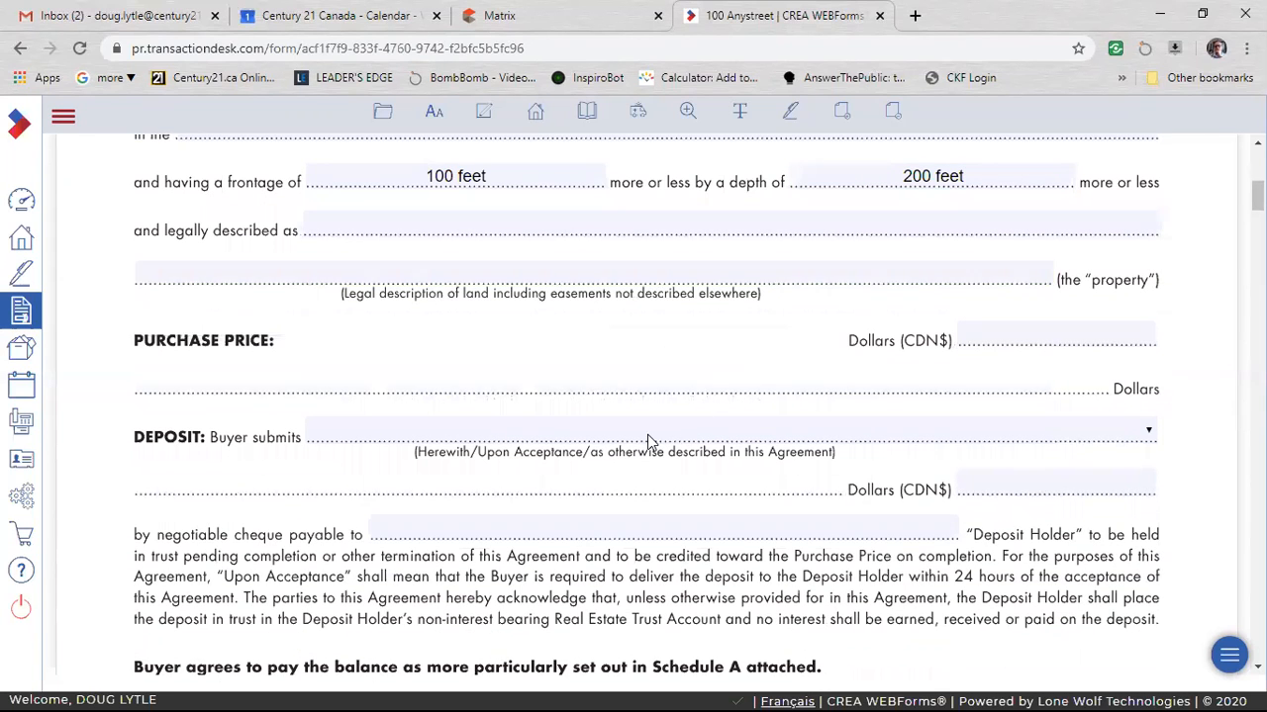
click(979, 347)
text(5)
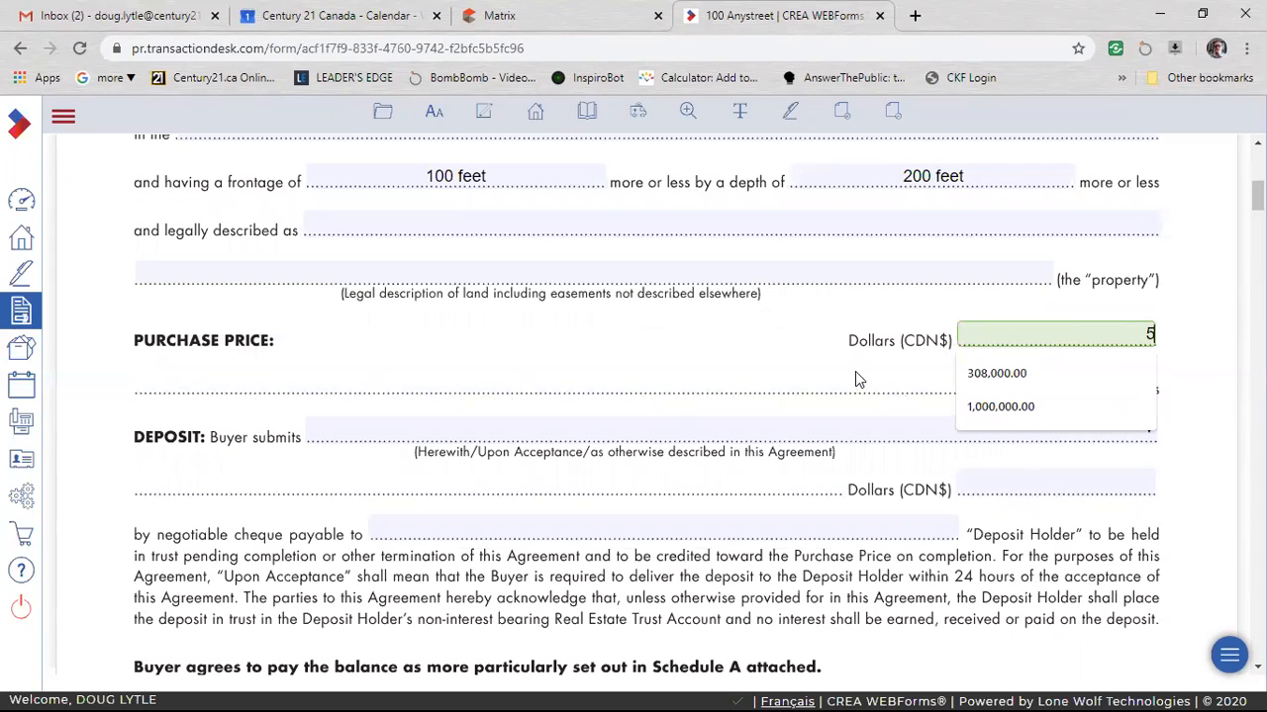
text(00000)
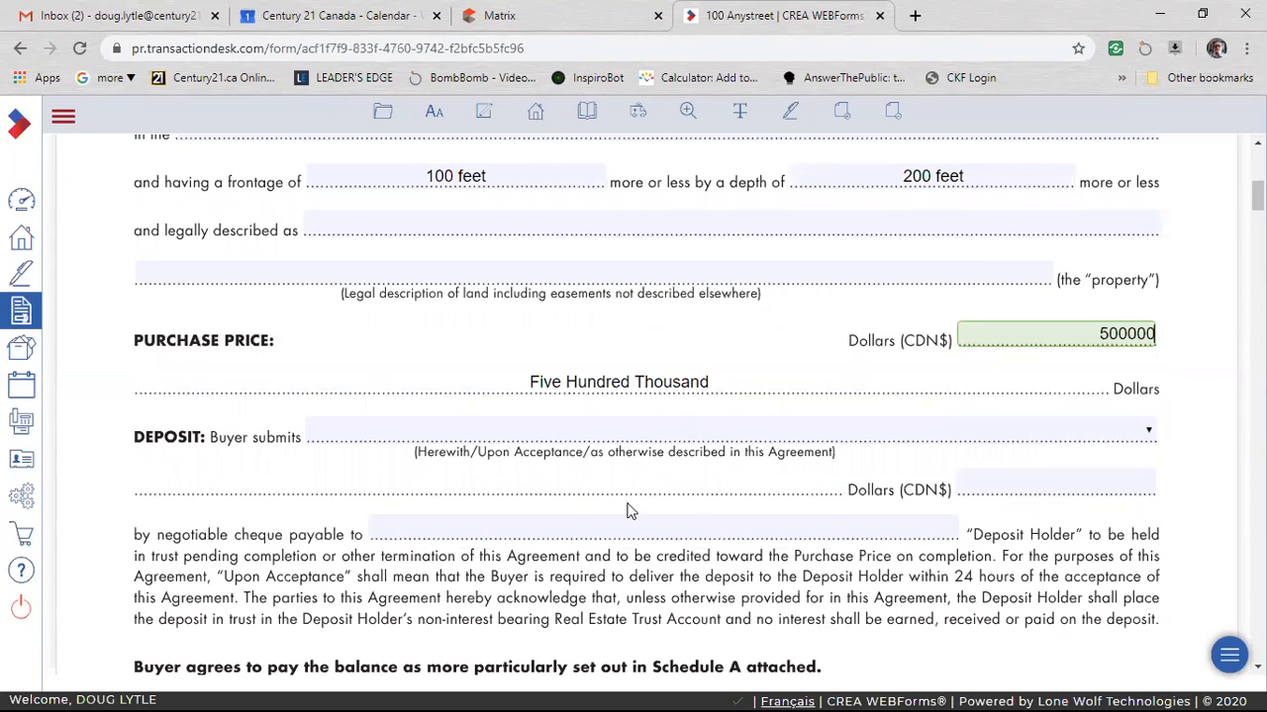
click(734, 507)
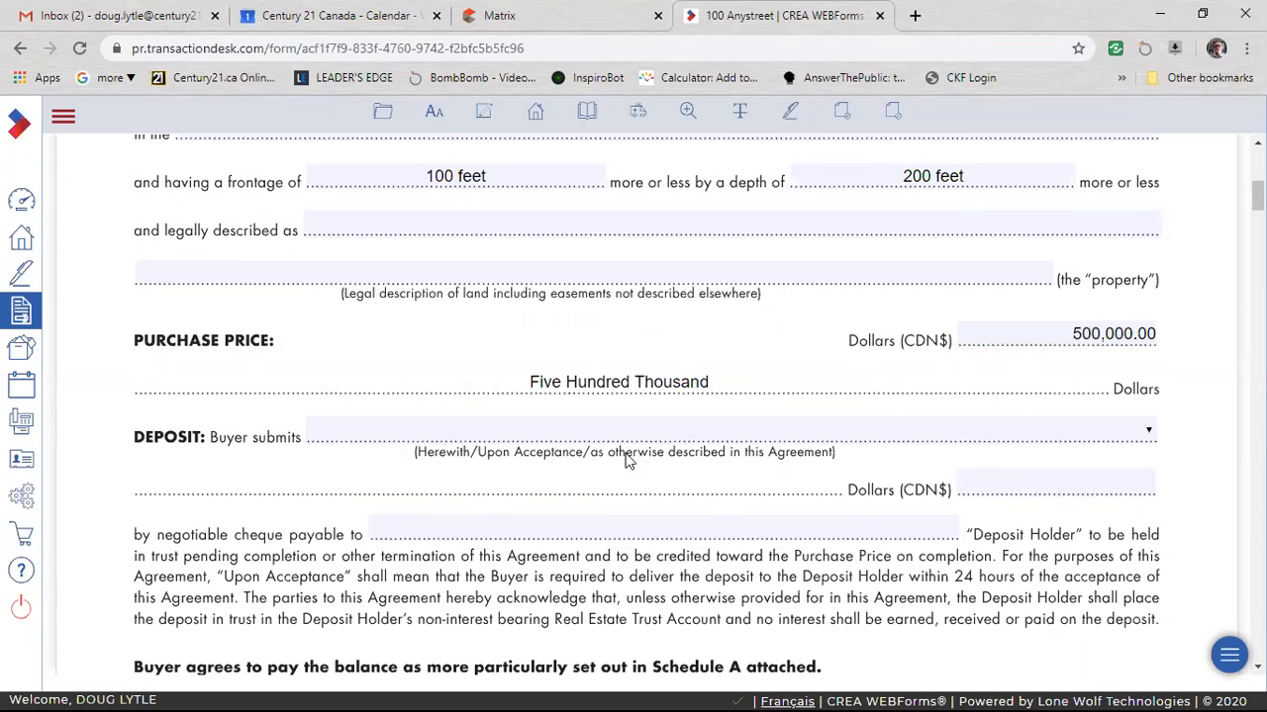
Specify that the buyer submits the deposit upon acceptance.
click(997, 436)
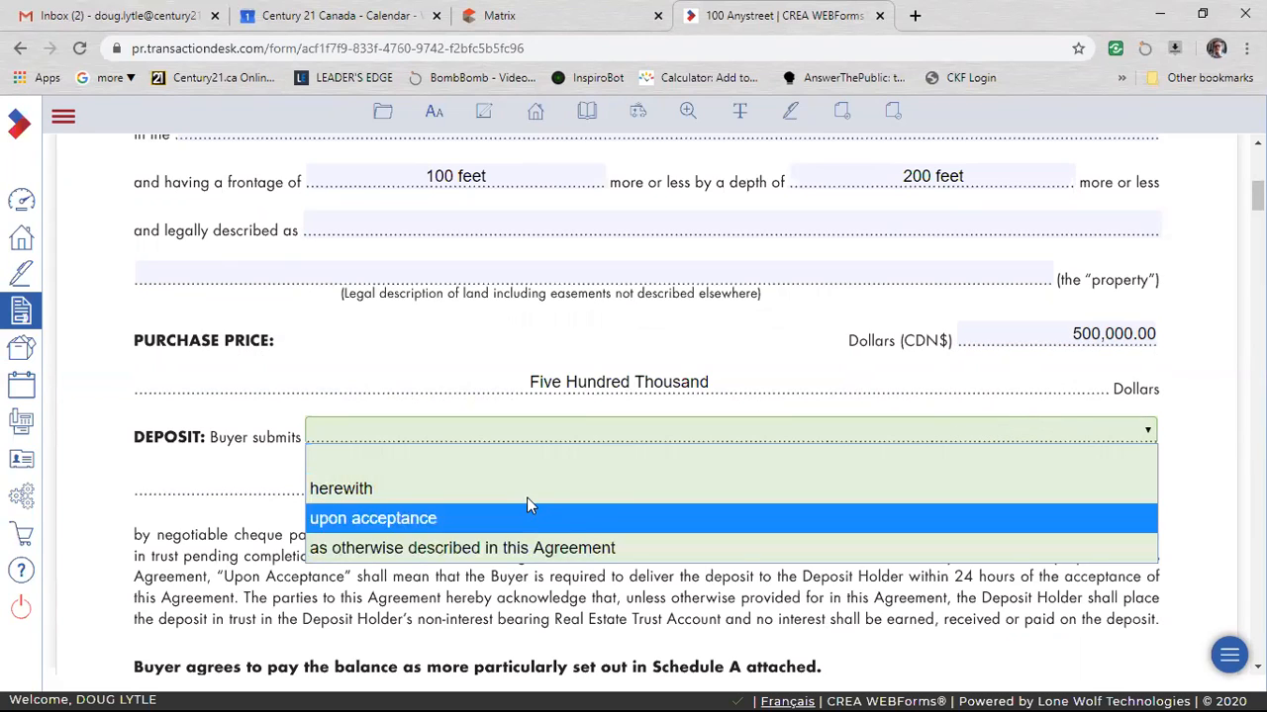
click(426, 432)
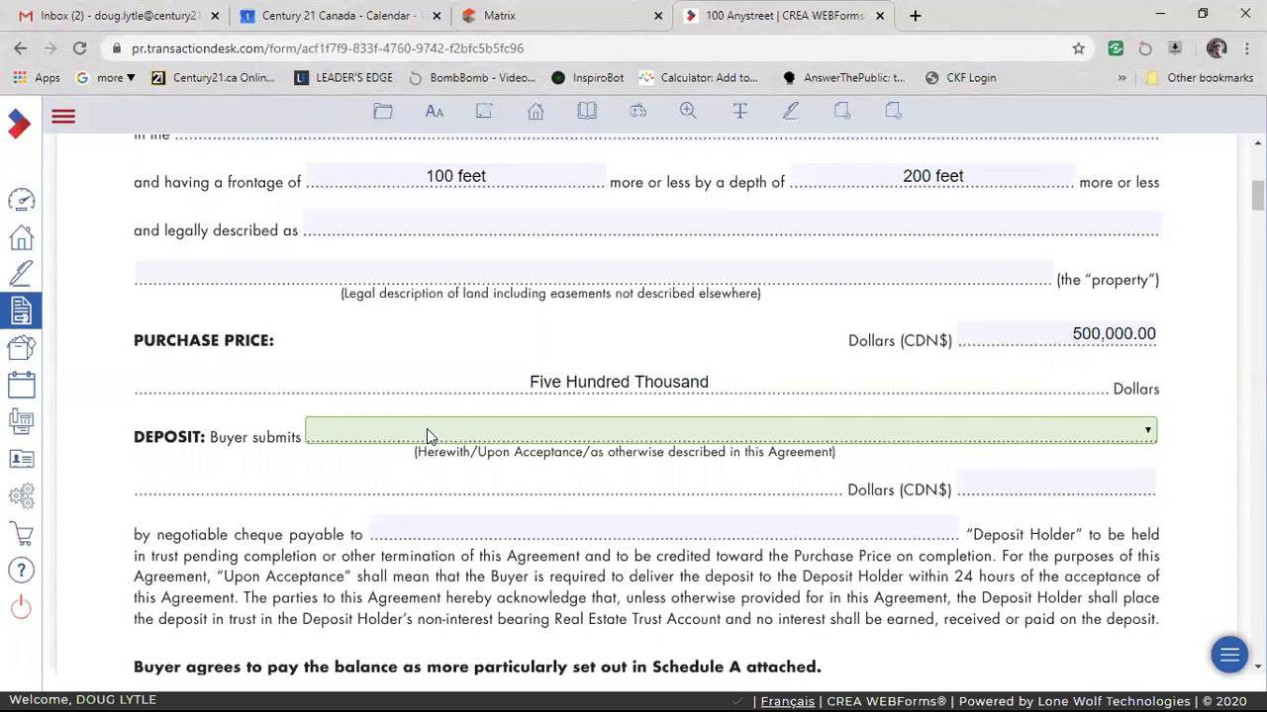
click(486, 433)
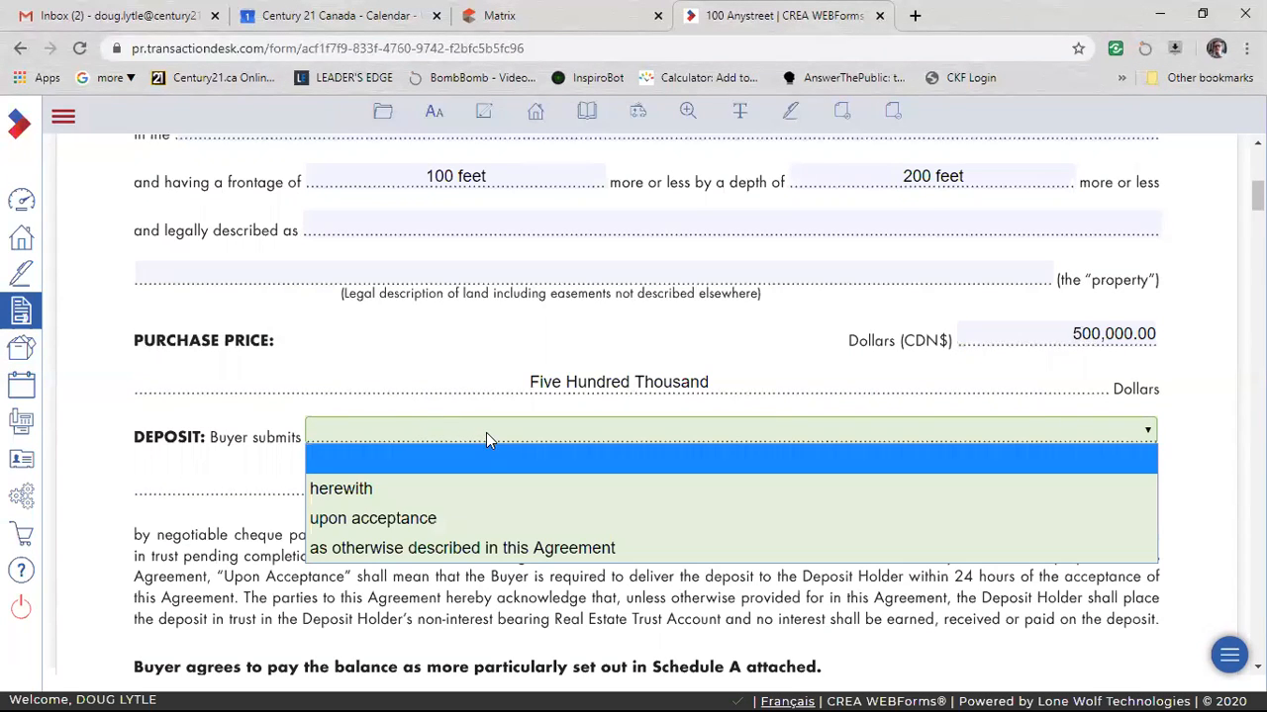
click(430, 520)
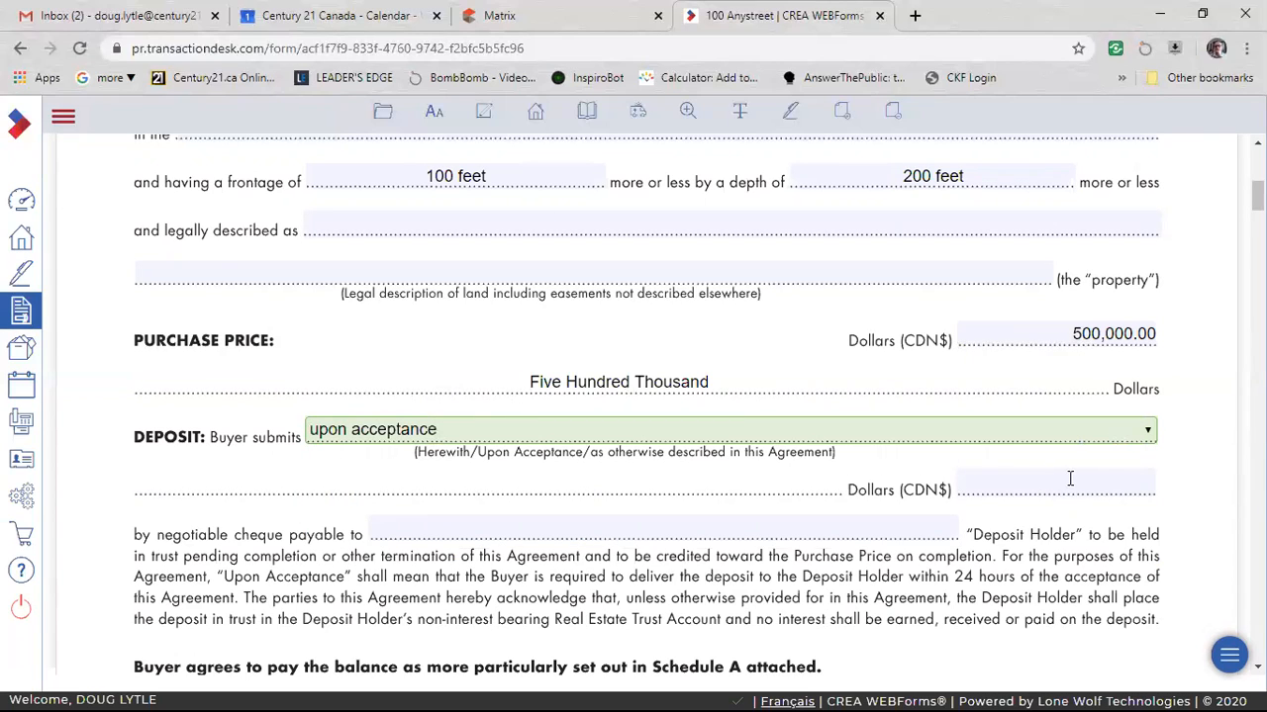
Set the deposit to 5,000.00 Canadian dollars, payable to Century 21 United Realty Inc. as deposit holder.
click(1035, 486)
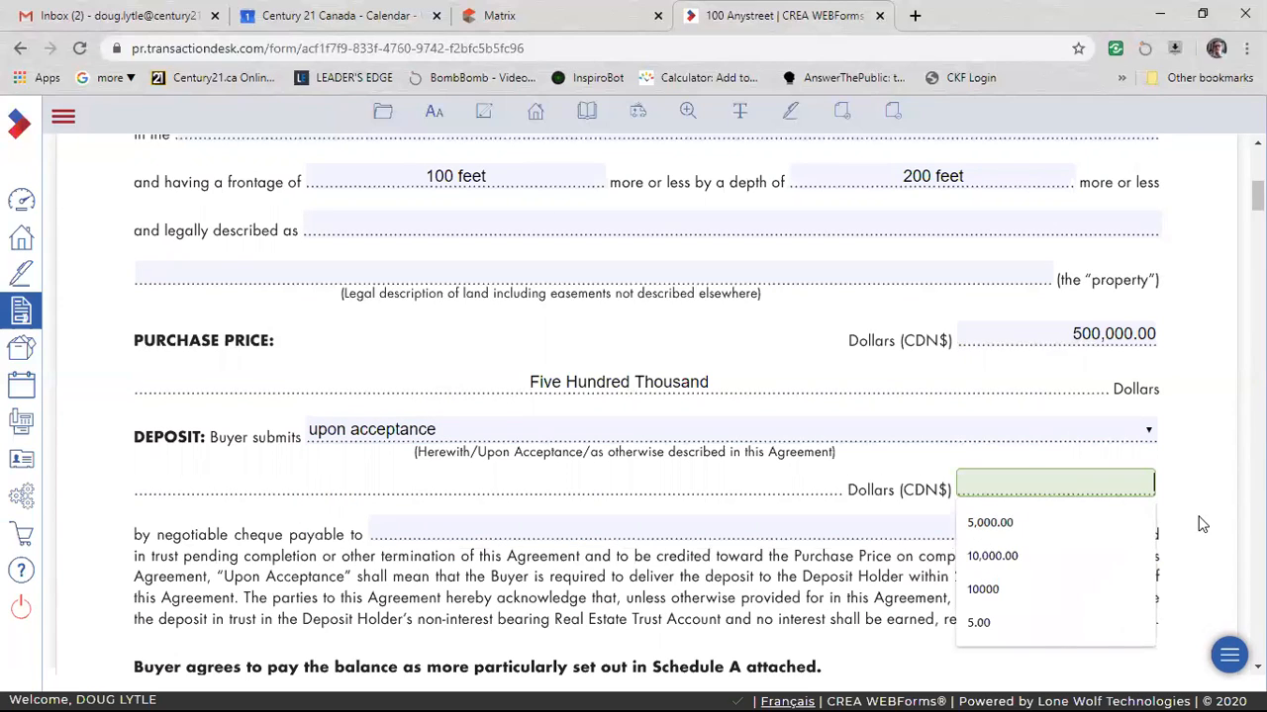
click(1063, 522)
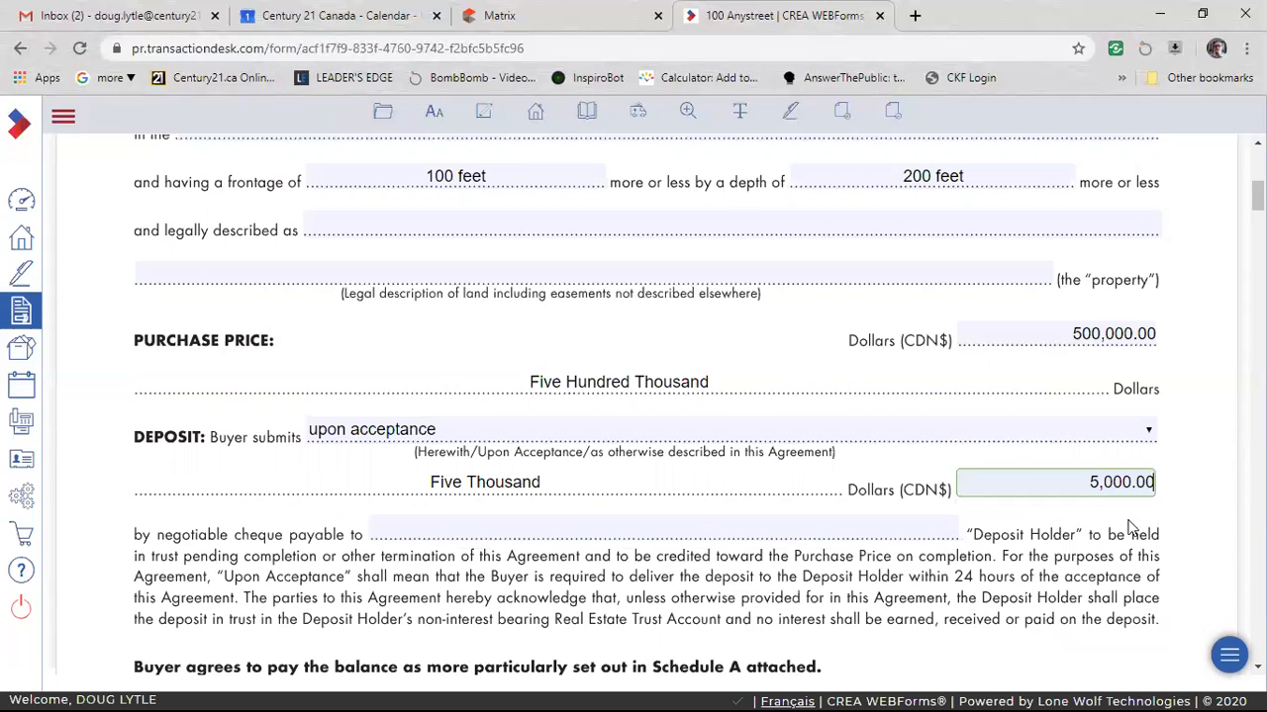
click(728, 532)
click(515, 568)
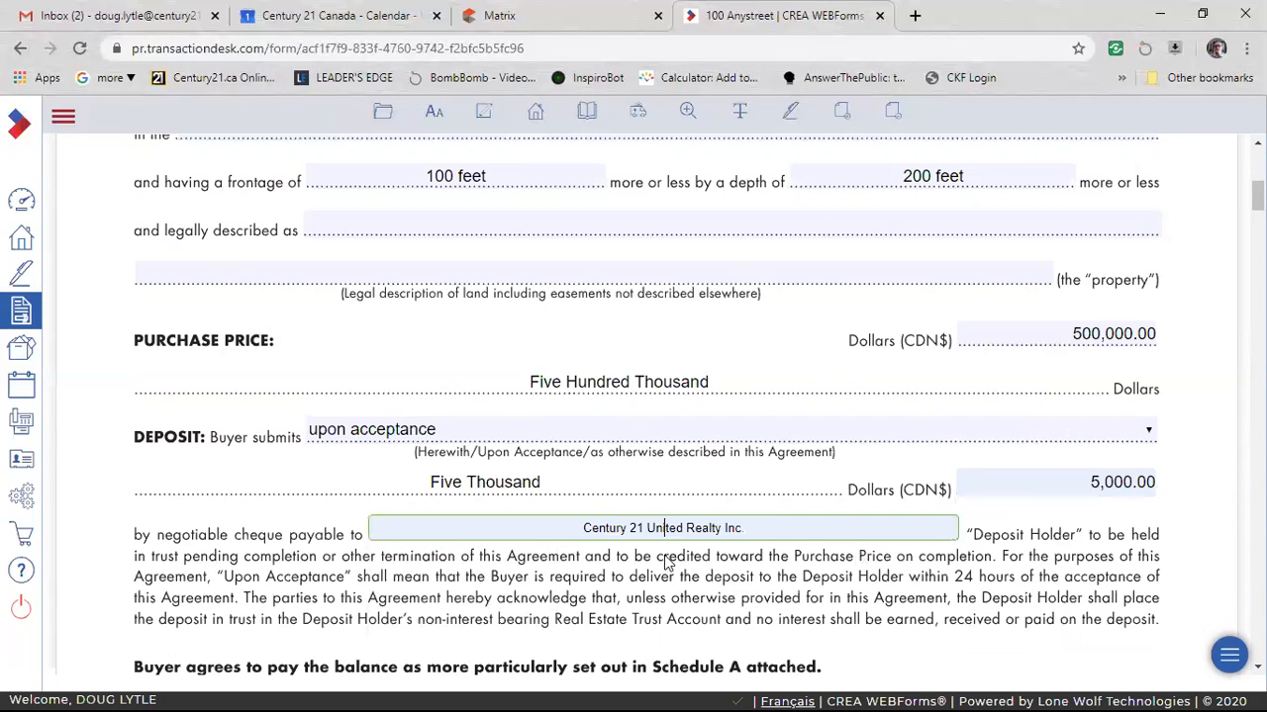
click(1148, 545)
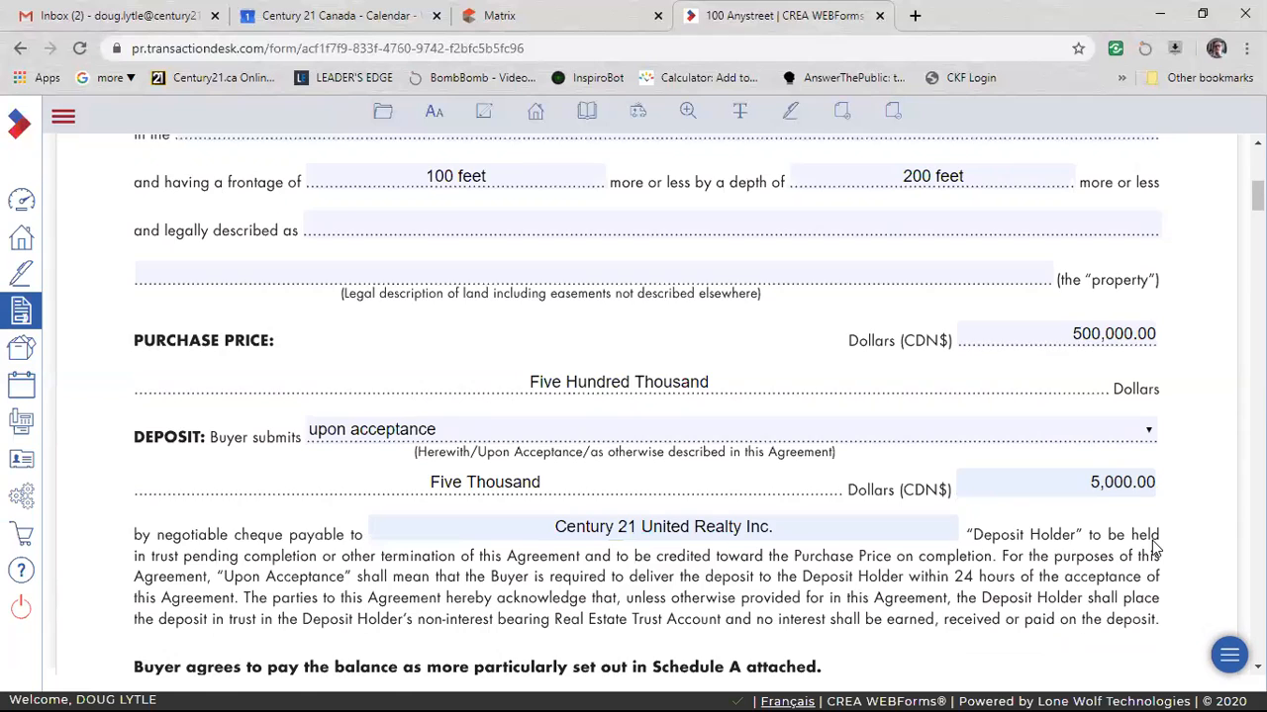
Make the offer irrevocable by the Buyer in the irrevocability clause.
scroll(1151, 548, down, 2)
scroll(1183, 401, down, 2)
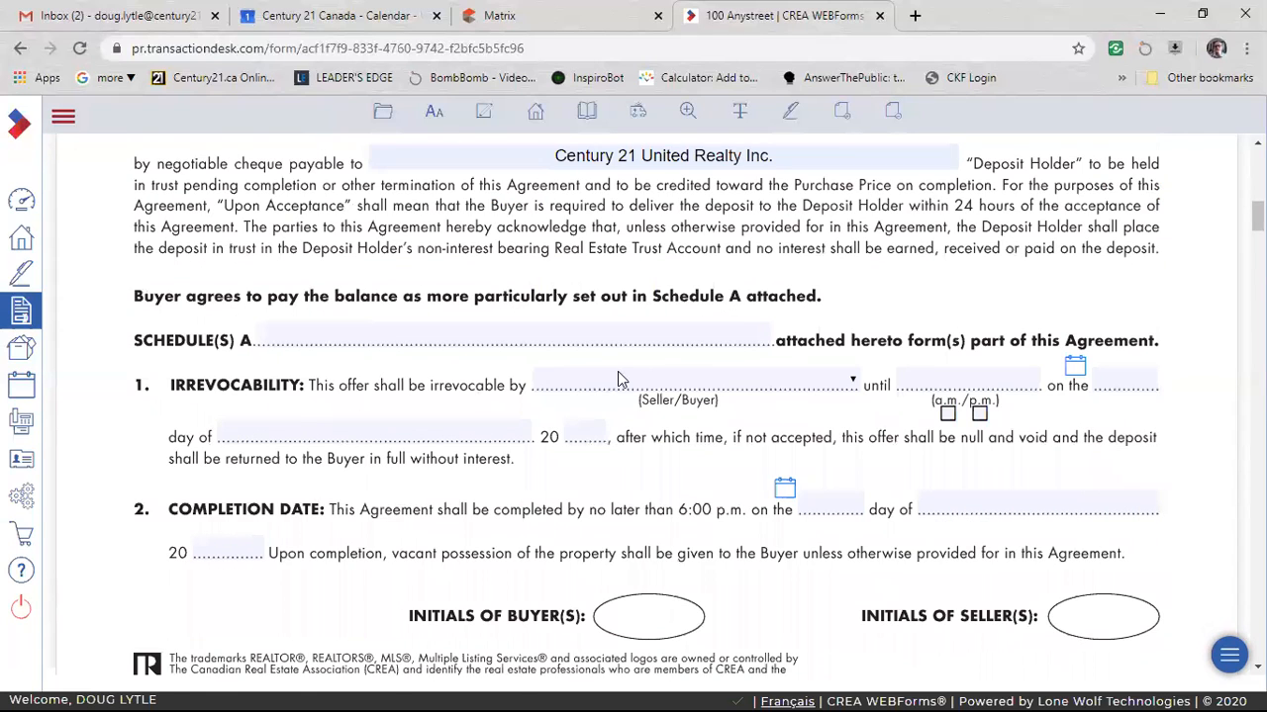
click(853, 385)
click(742, 469)
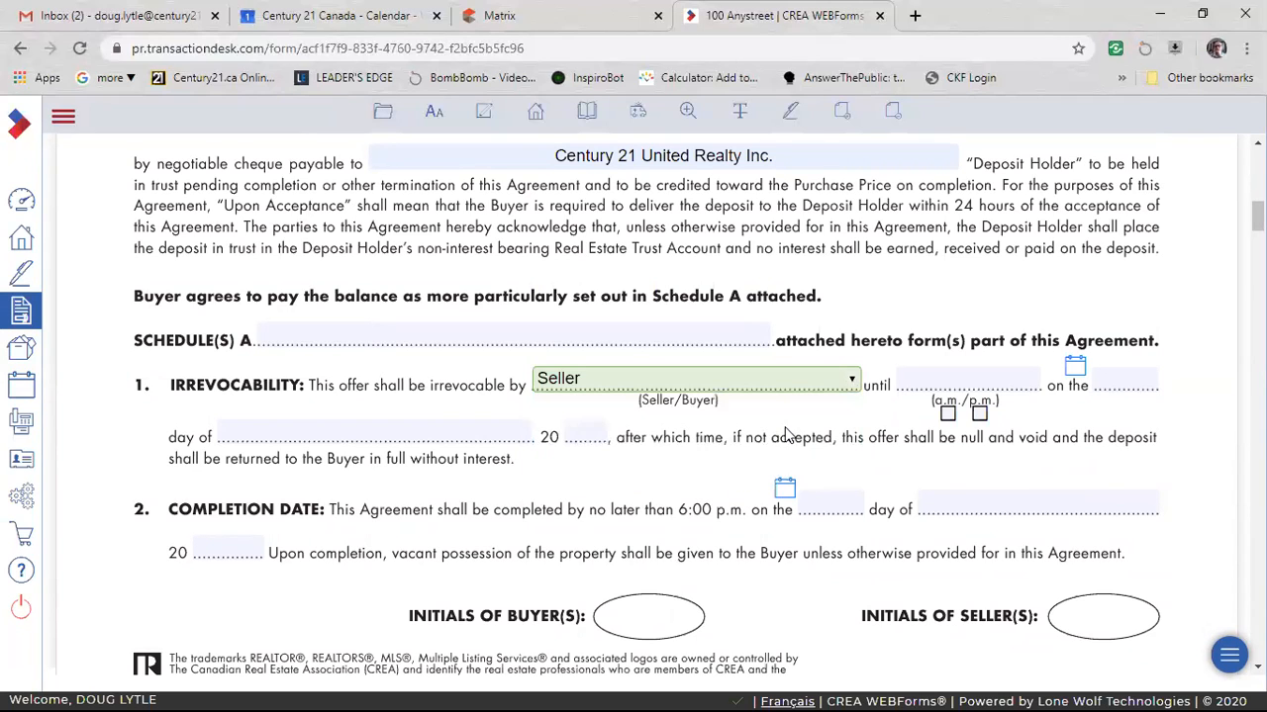
click(853, 385)
click(817, 436)
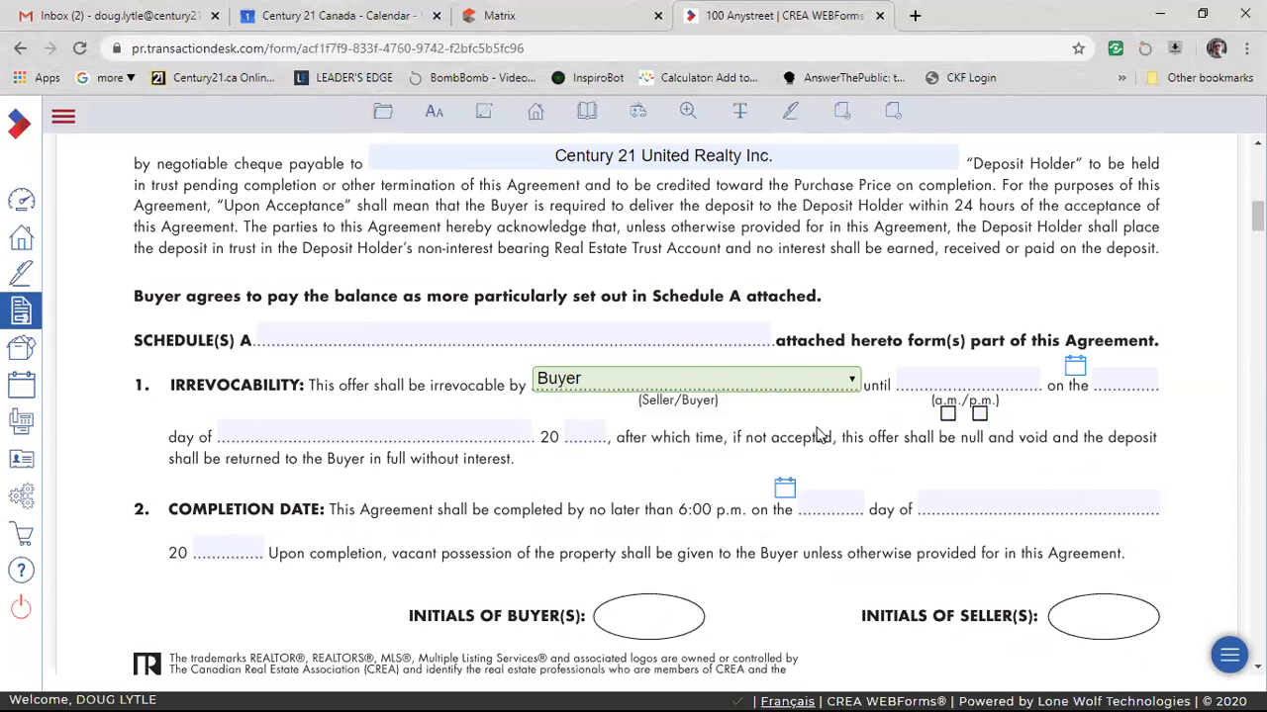
Set the irrevocability date to April 2, 2020.
click(1078, 369)
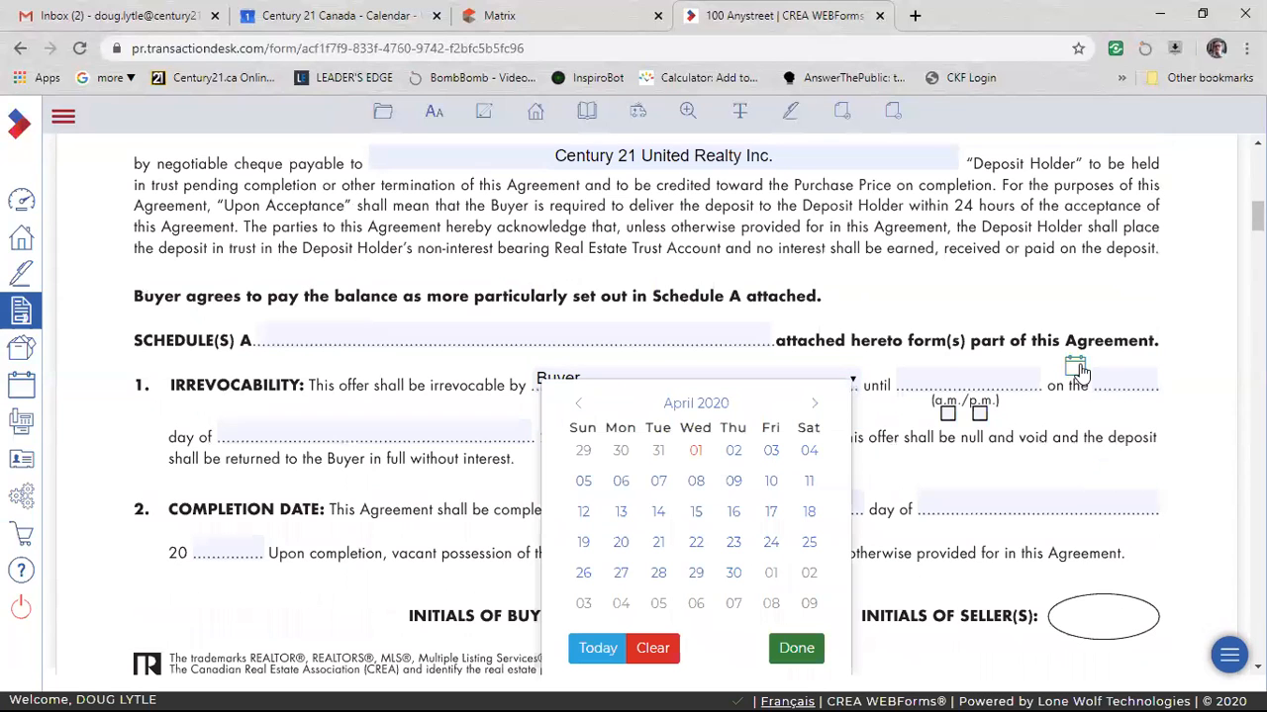
click(733, 451)
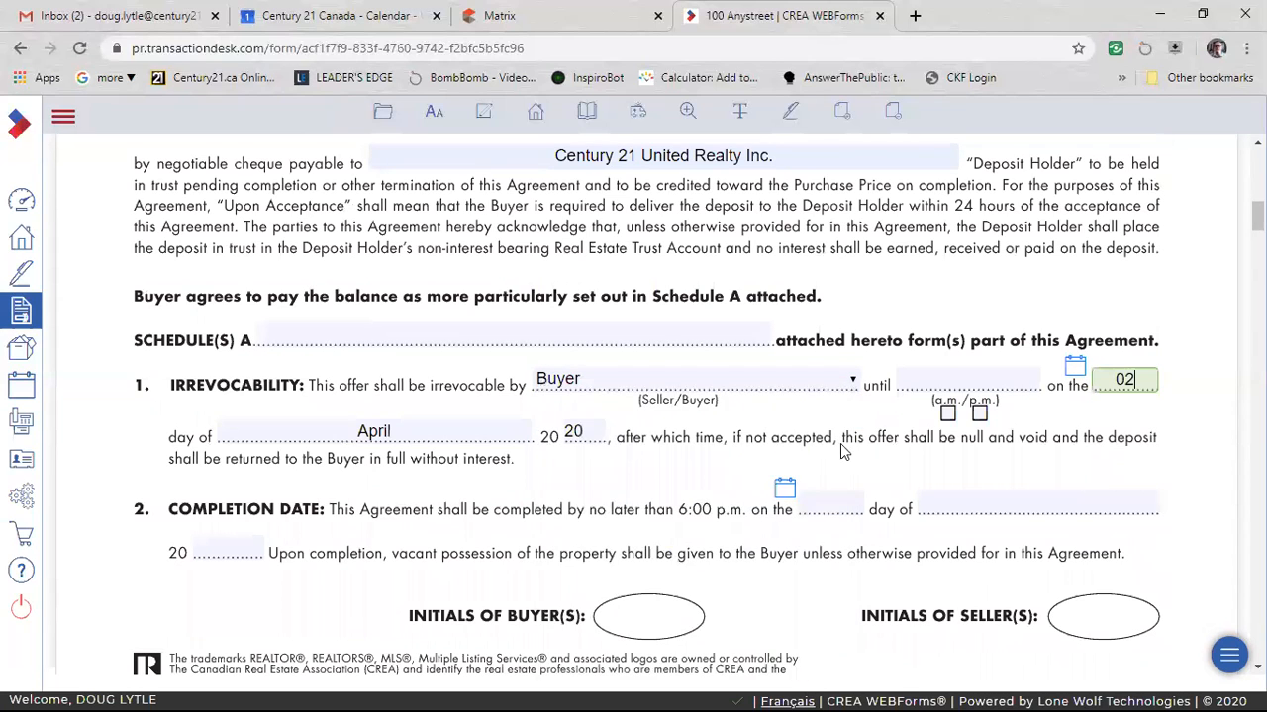
click(437, 425)
Set the irrevocability deadline time to 8:00 p.m.
click(943, 382)
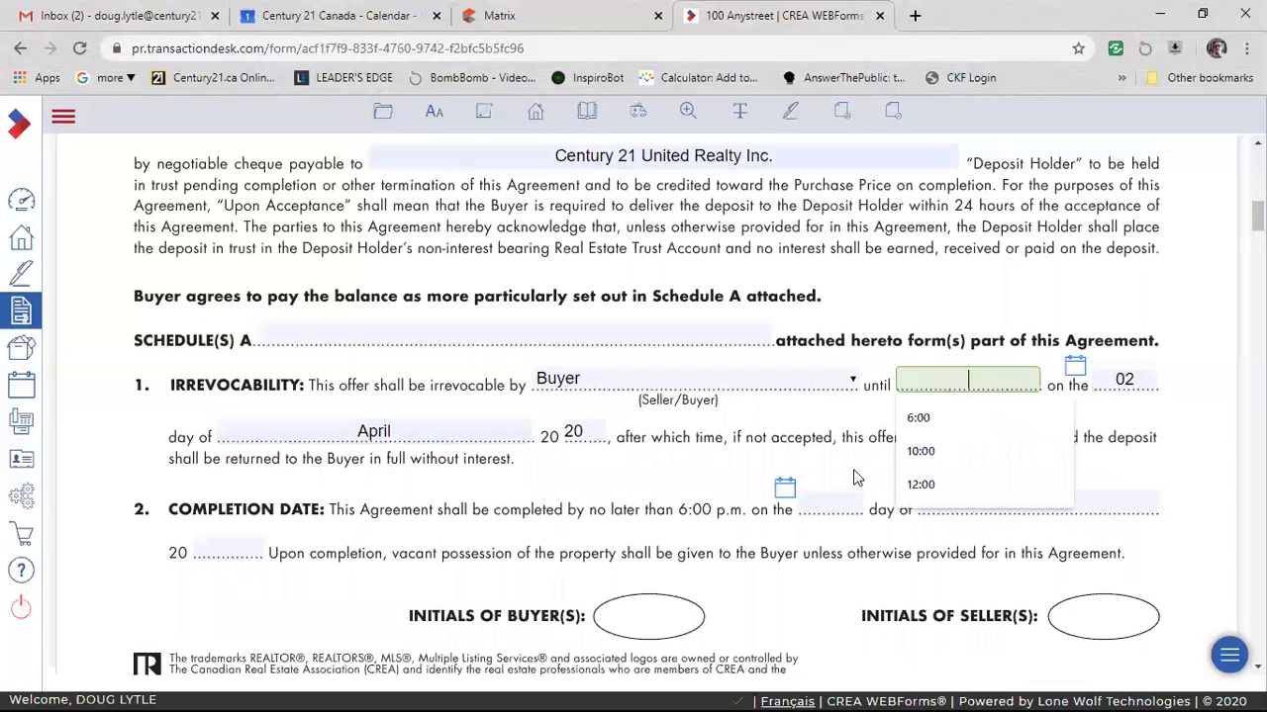
click(842, 460)
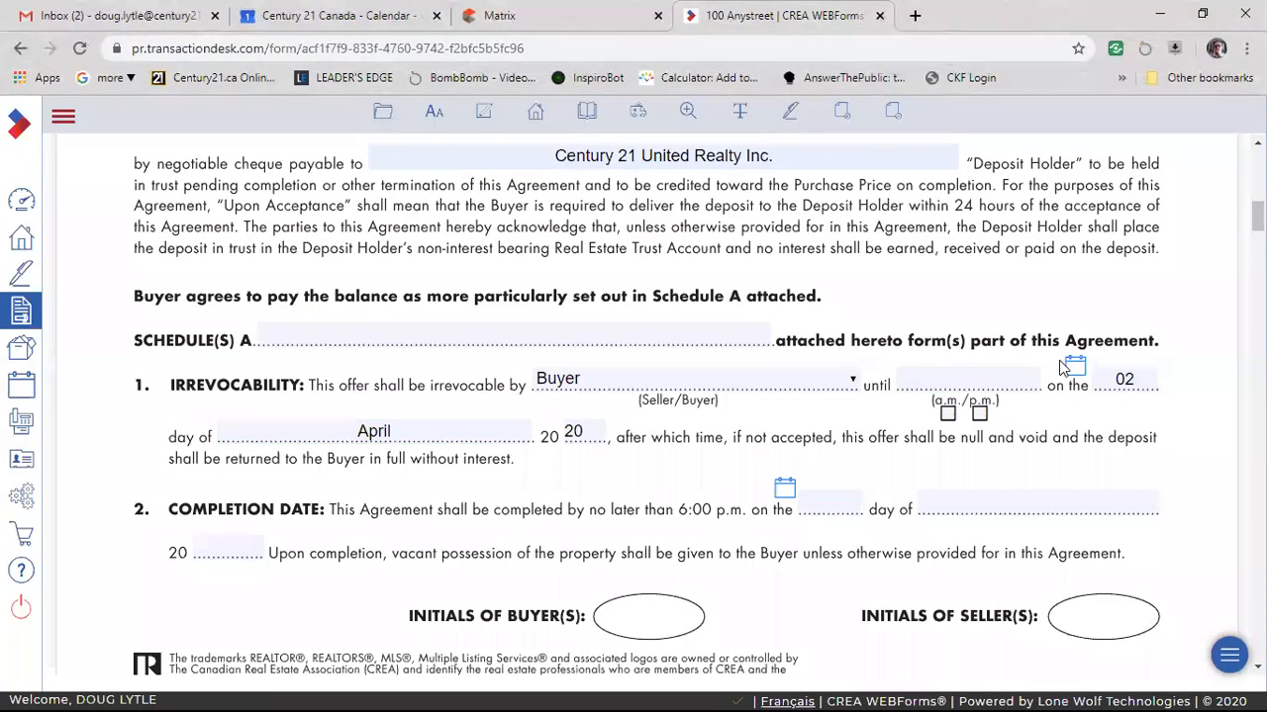
click(985, 382)
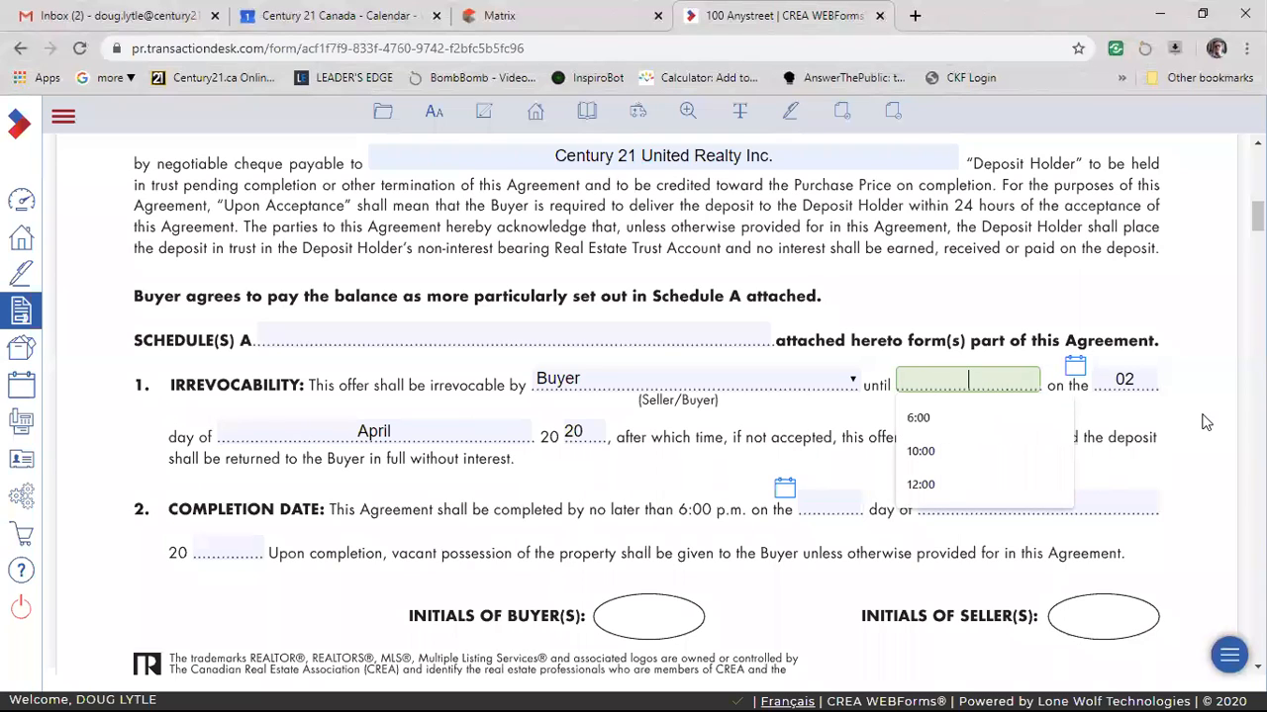
text(8)
click(1203, 420)
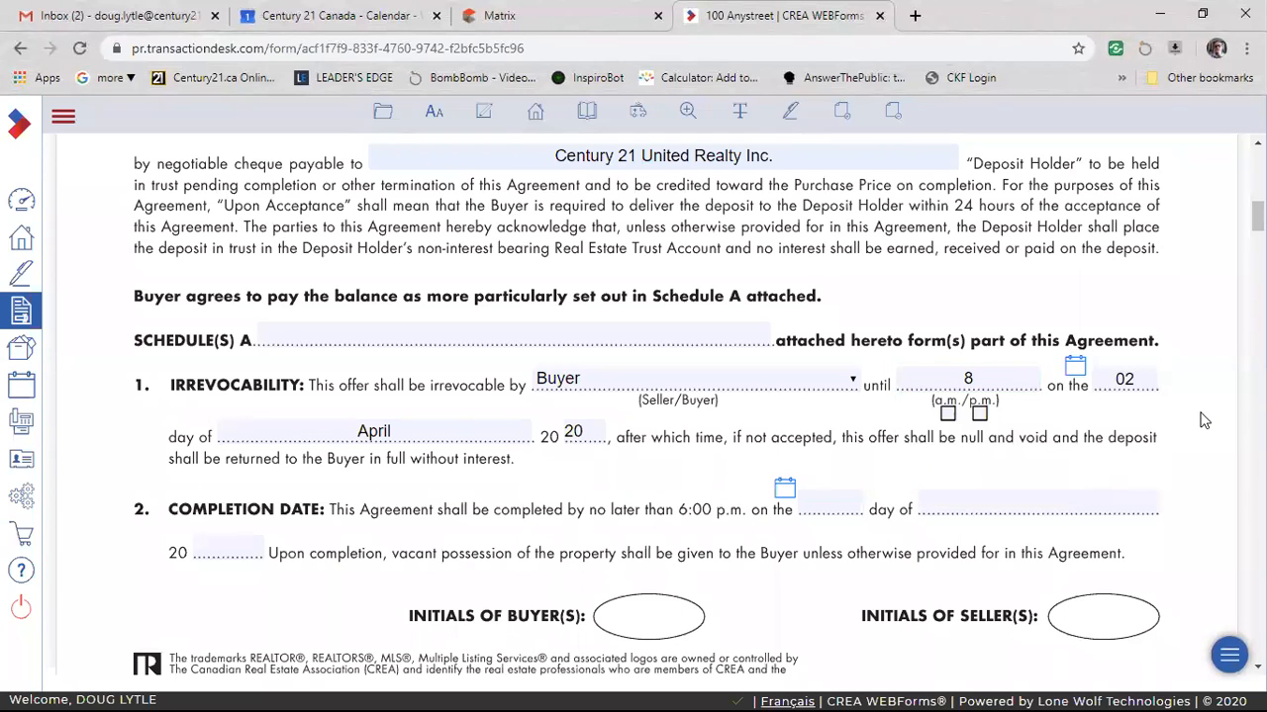
click(1013, 380)
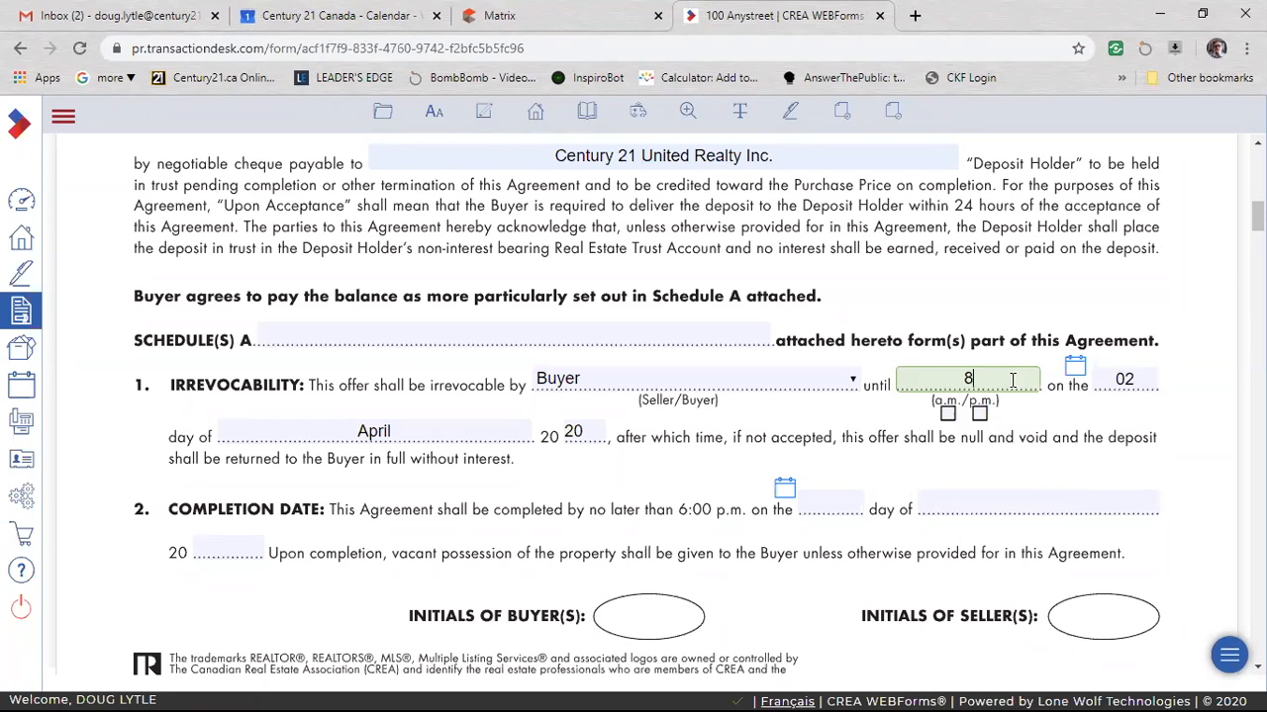
text(:00)
click(948, 413)
click(979, 413)
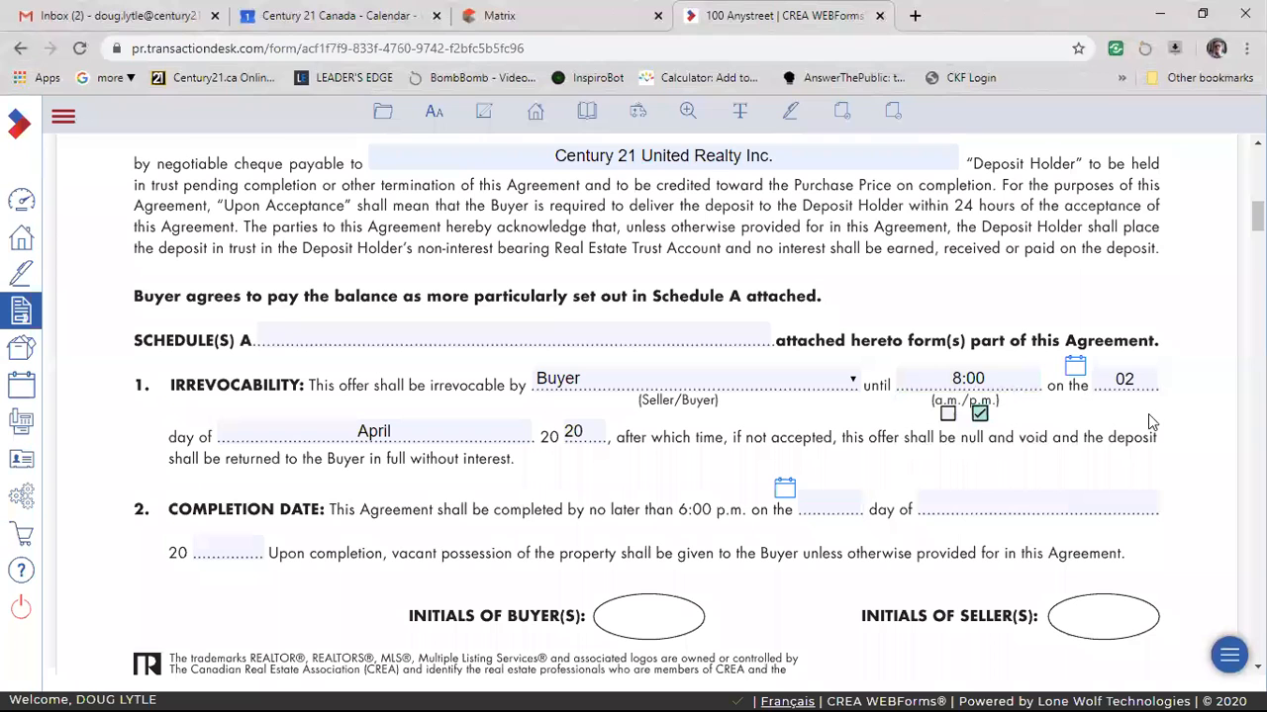
Review the remaining clauses of the agreement, from the completion date through notices, chattels, HST and signatures to the brokerage information.
scroll(1179, 429, down, 1)
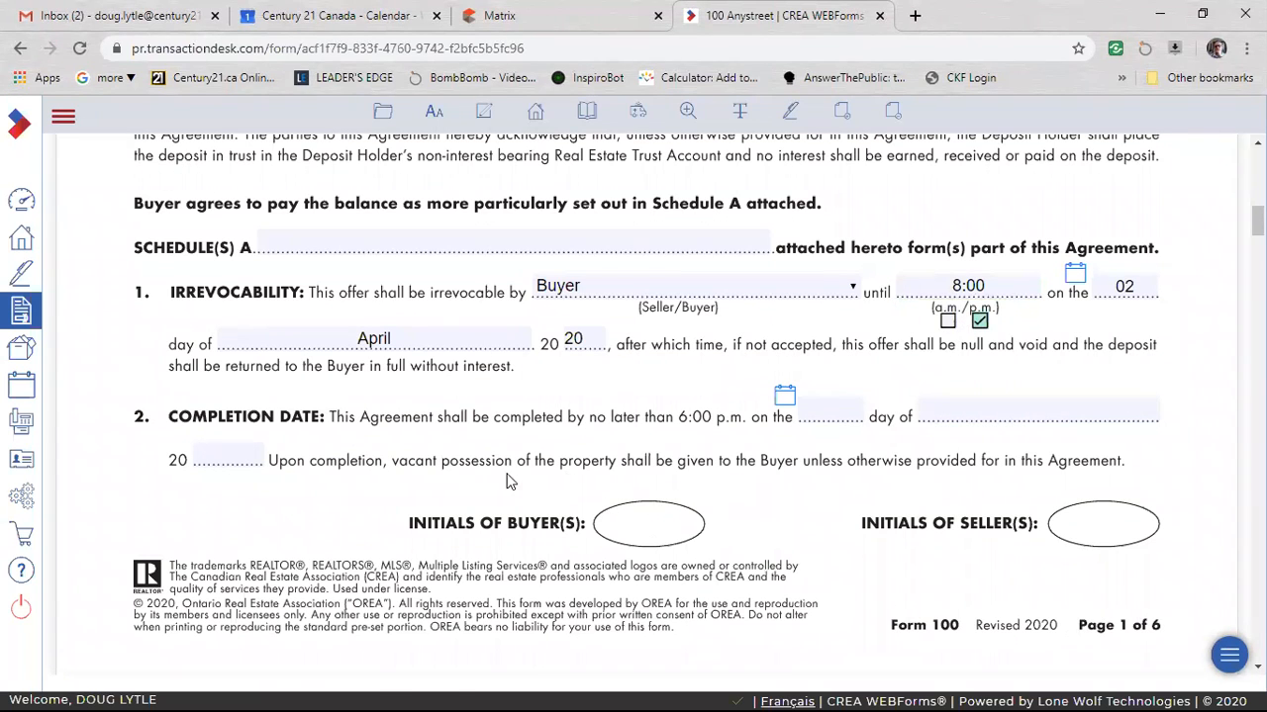
scroll(554, 495, down, 5)
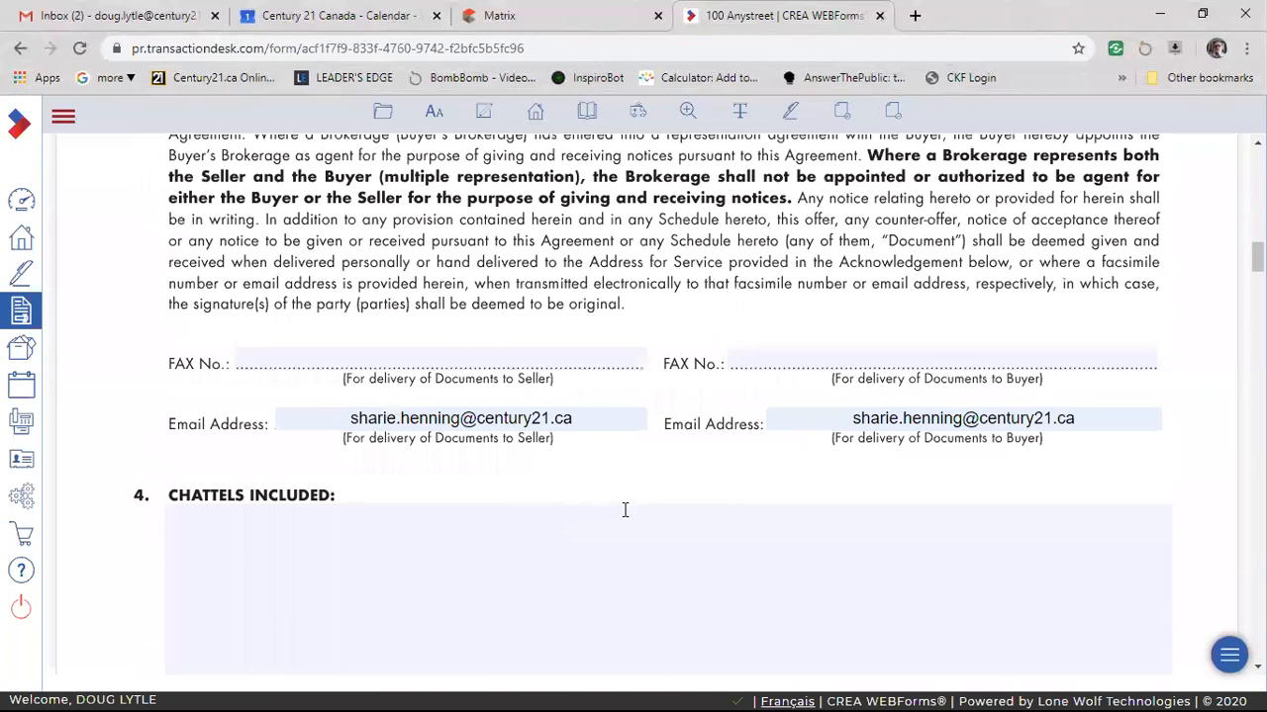
scroll(625, 510, down, 7)
scroll(631, 515, up, 7)
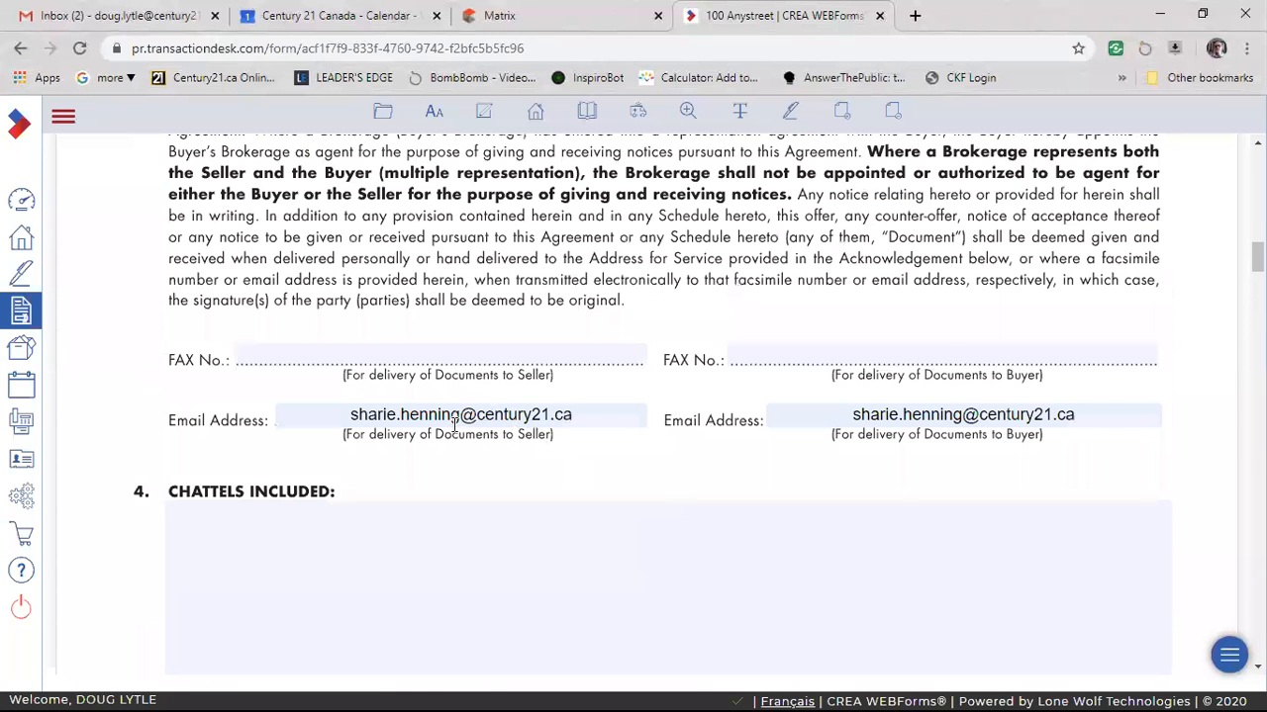
scroll(671, 475, down, 6)
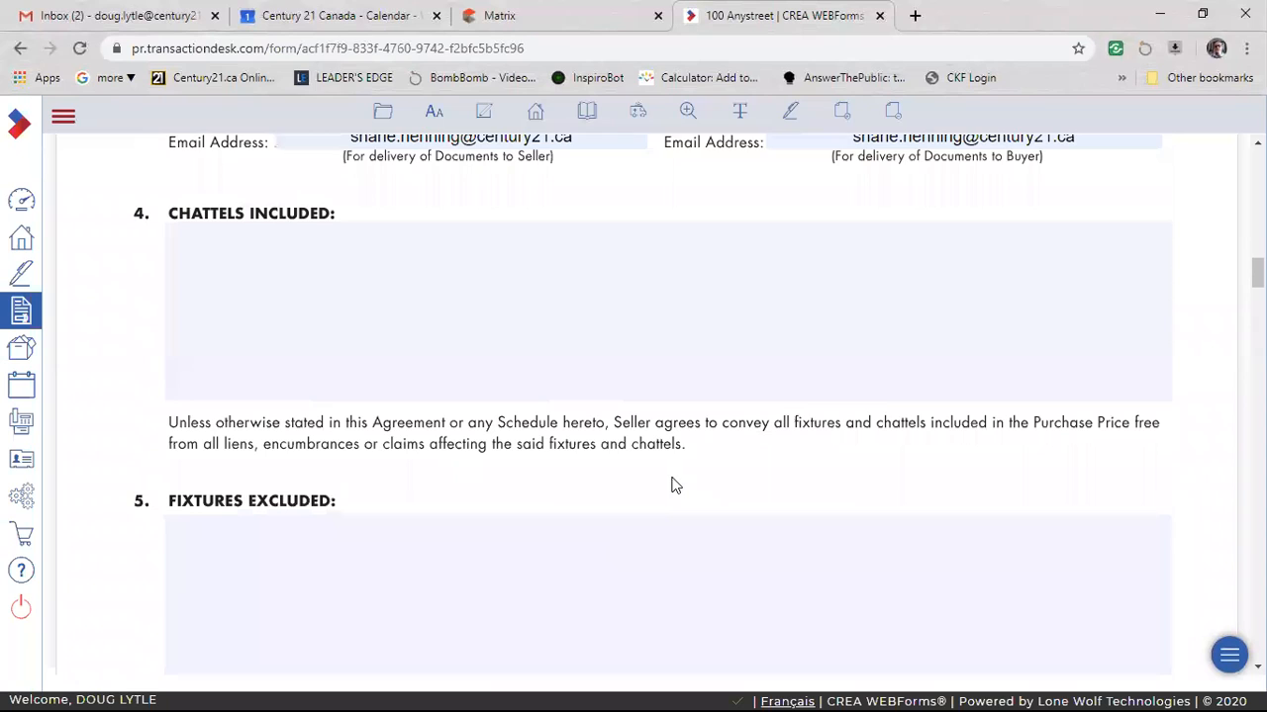
scroll(534, 455, down, 3)
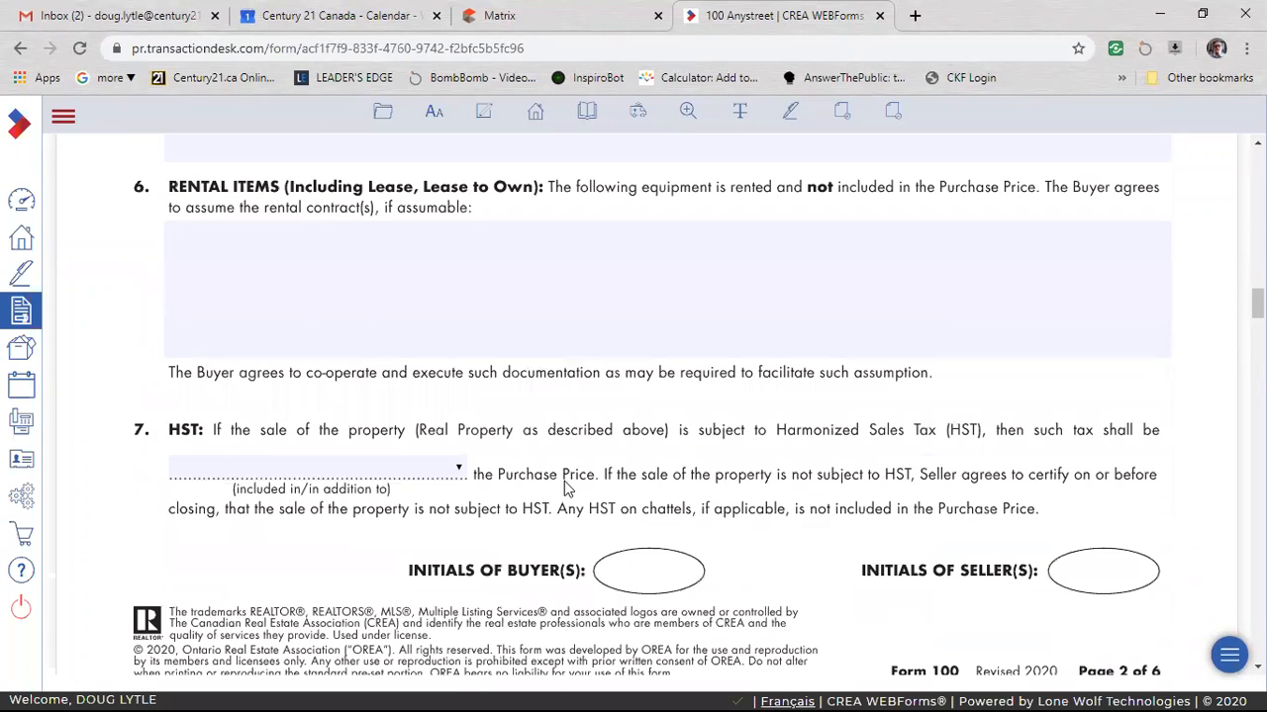
scroll(568, 488, down, 2)
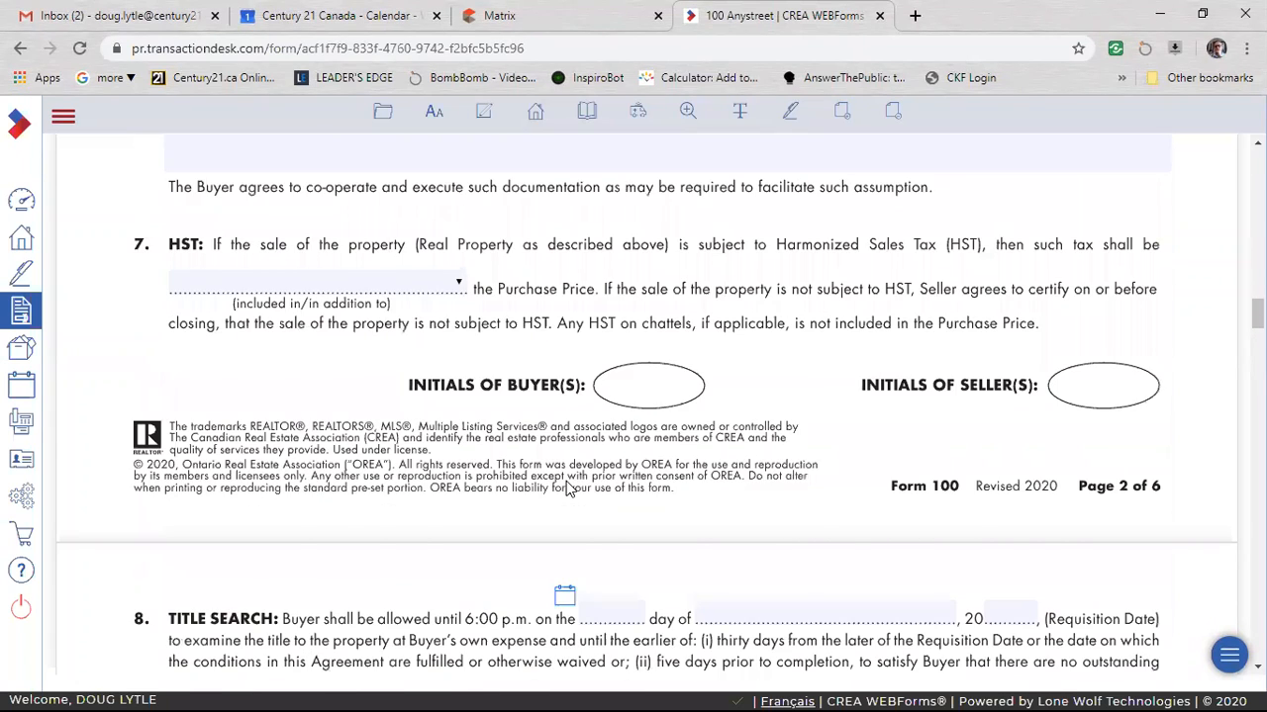
scroll(568, 487, down, 4)
scroll(653, 482, down, 6)
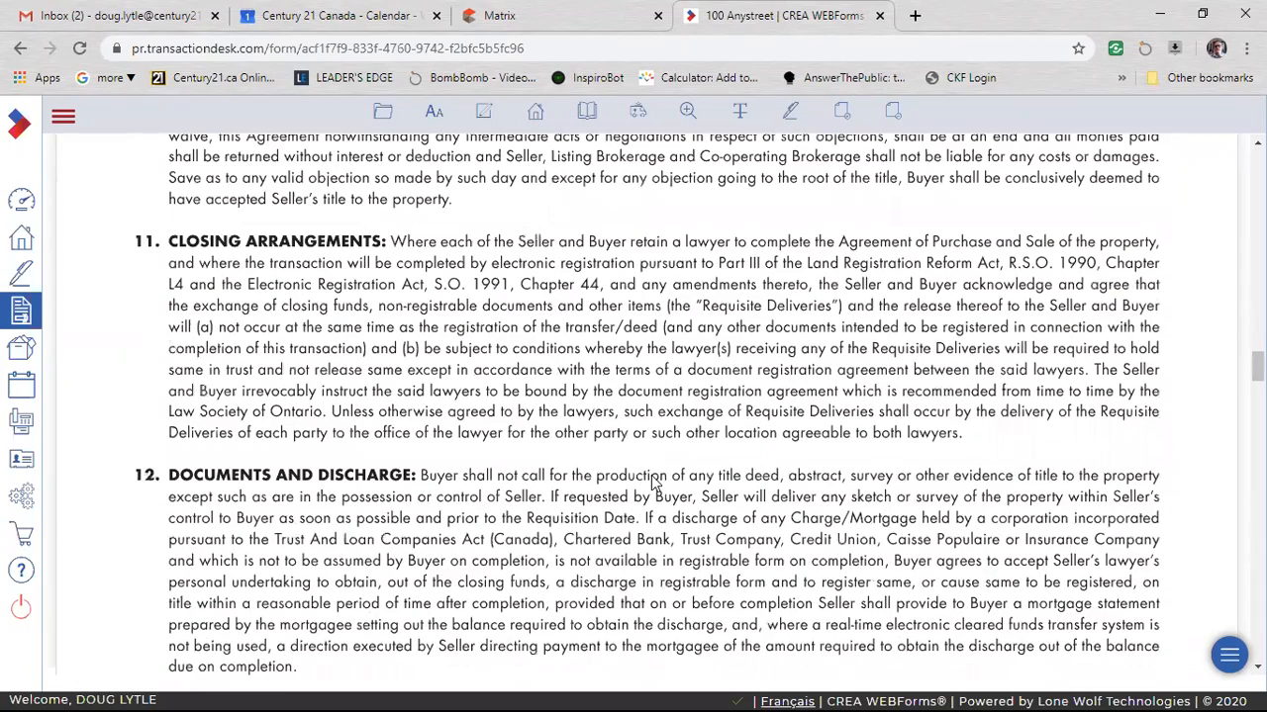
scroll(648, 495, down, 15)
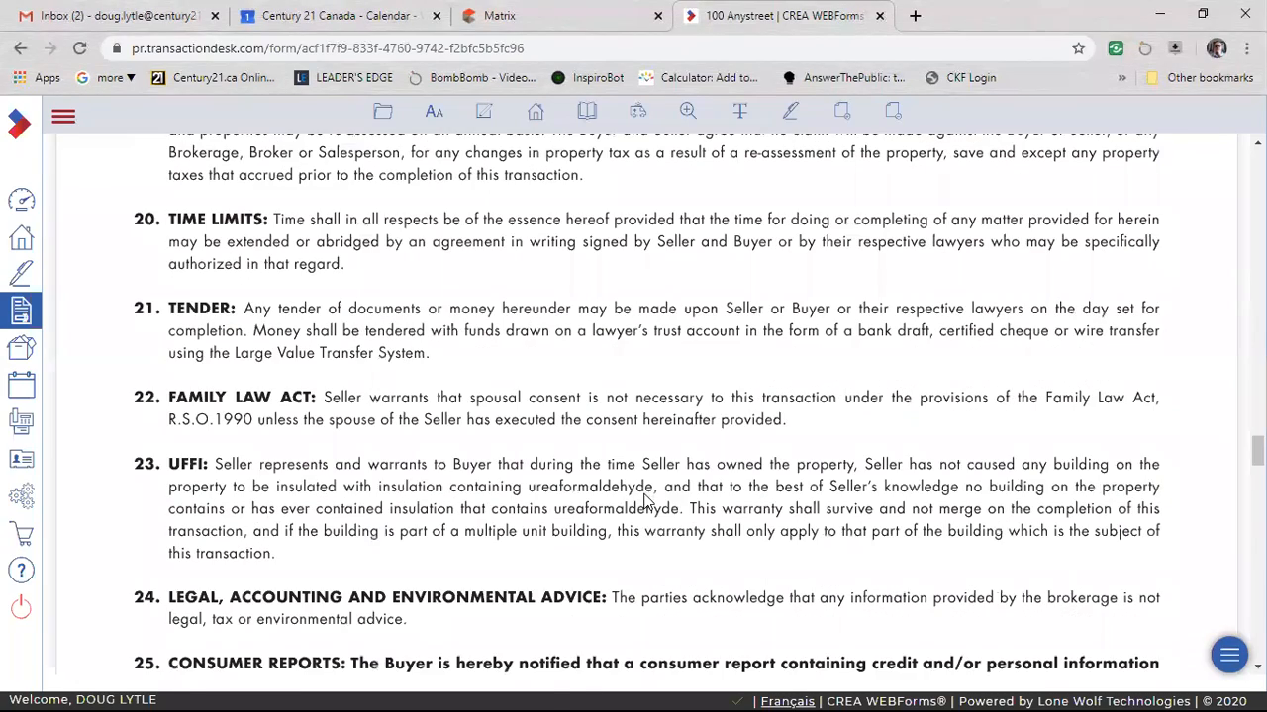
scroll(648, 502, down, 10)
scroll(644, 504, down, 5)
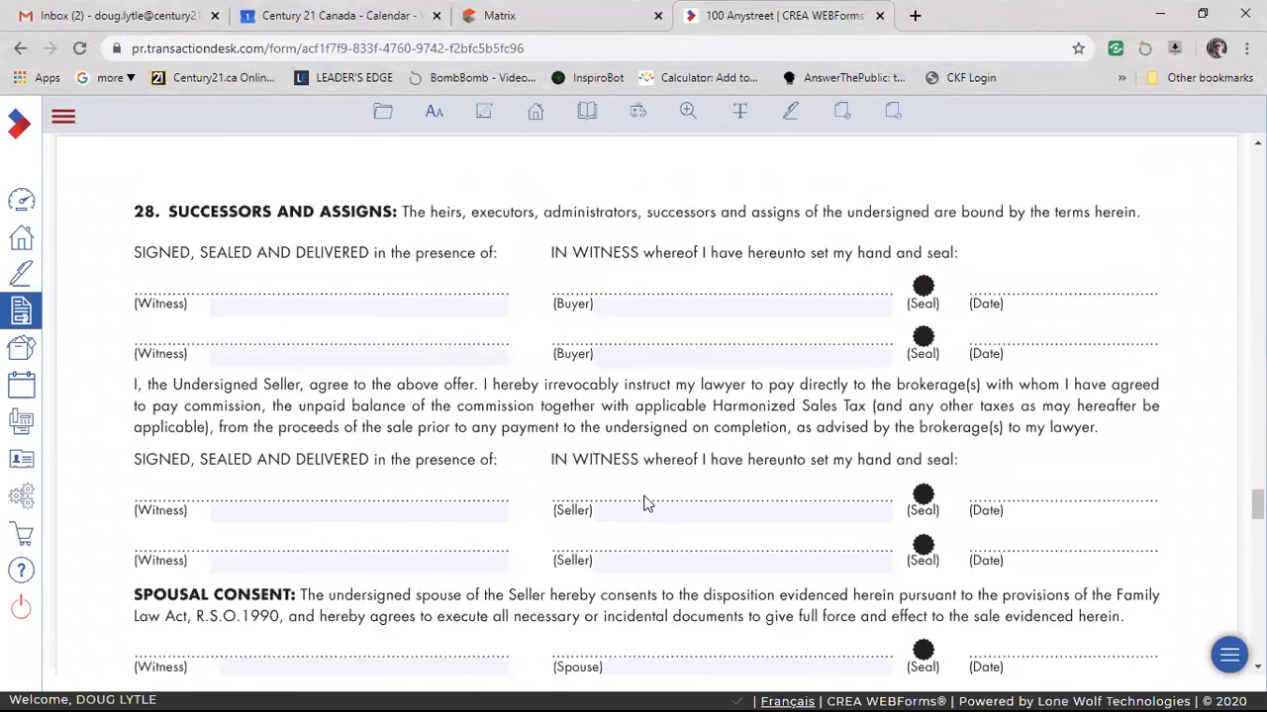
scroll(490, 539, down, 2)
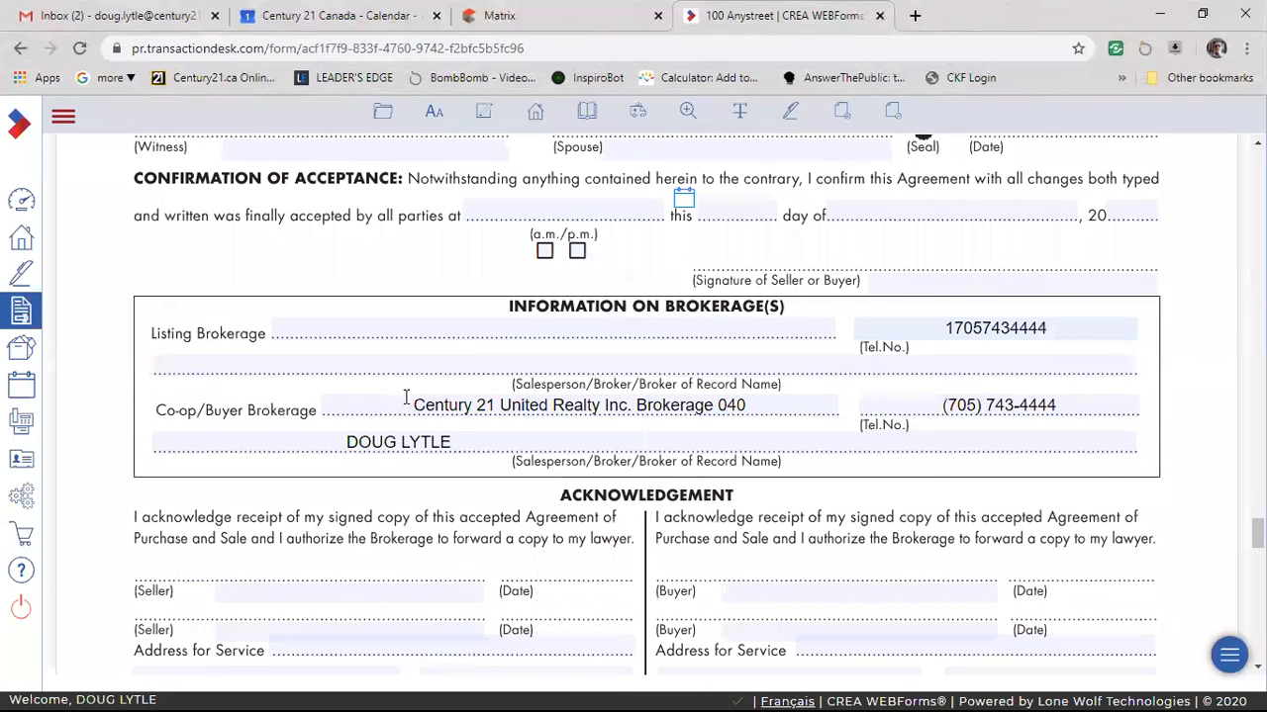
Examine the co-op/buyer brokerage and salesperson entries, and the buyer name fields in the acknowledgement section.
click(624, 434)
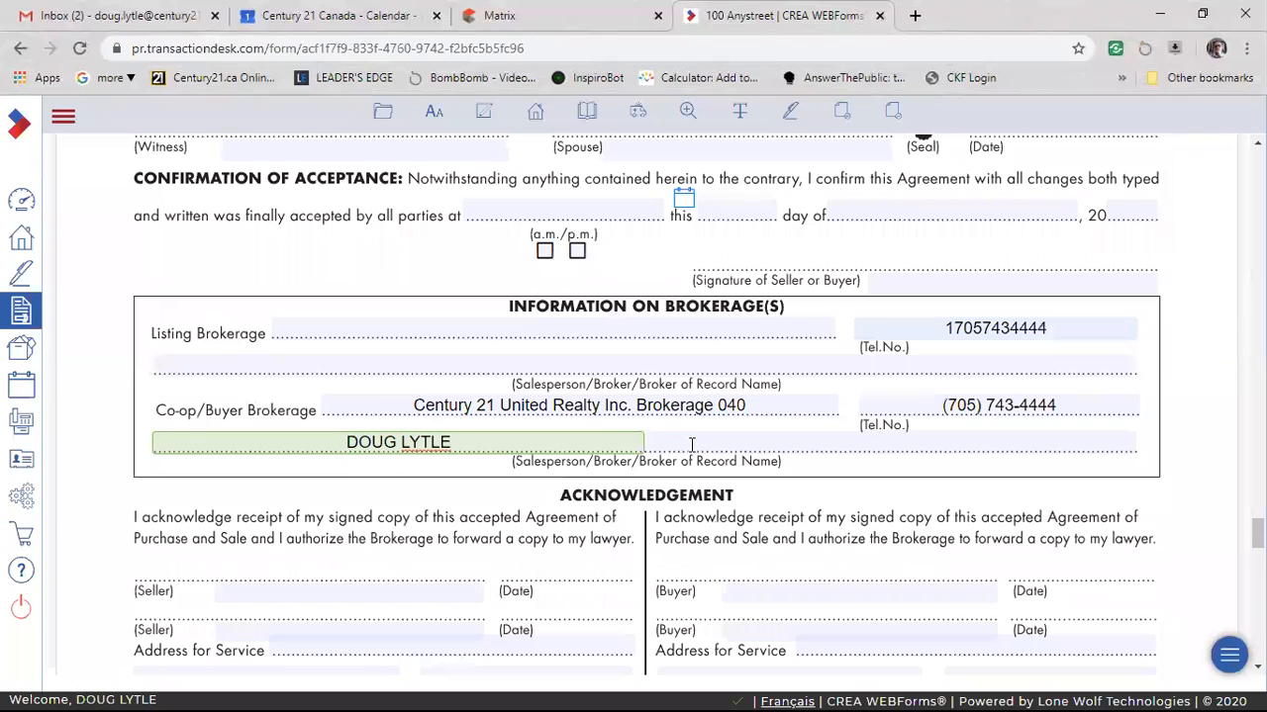
click(581, 405)
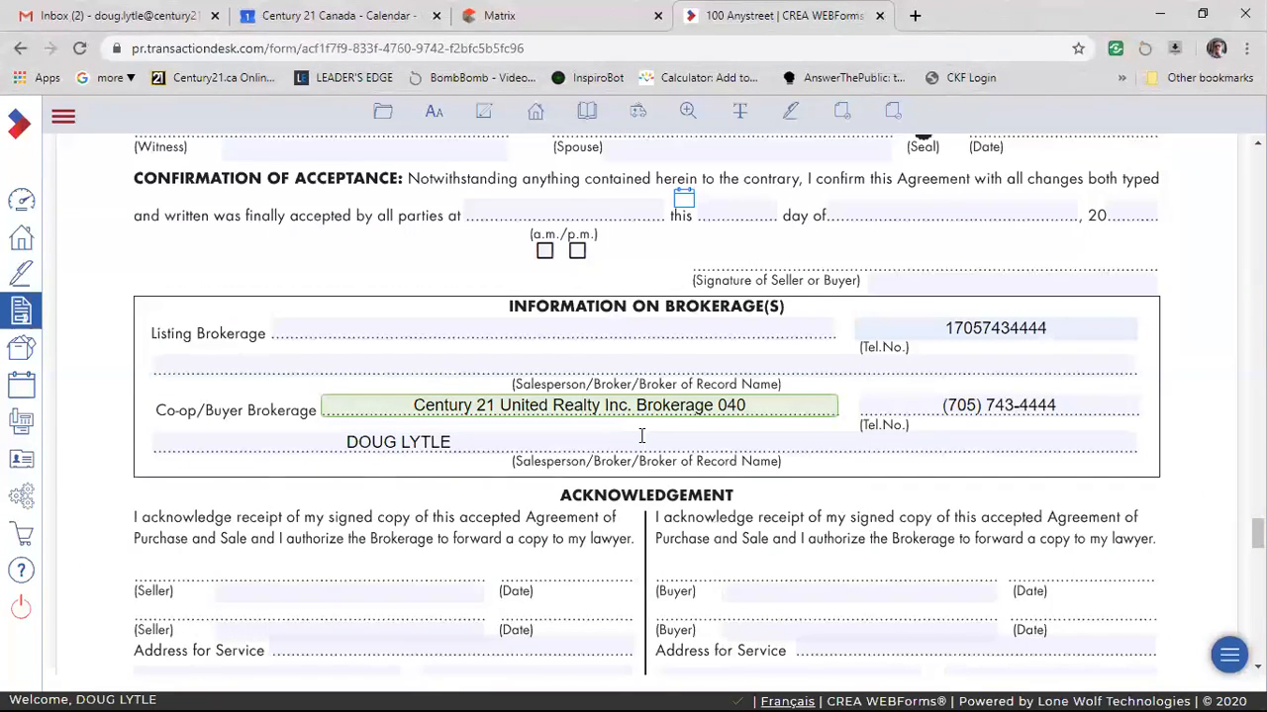
click(419, 442)
click(443, 406)
scroll(616, 220, down, 3)
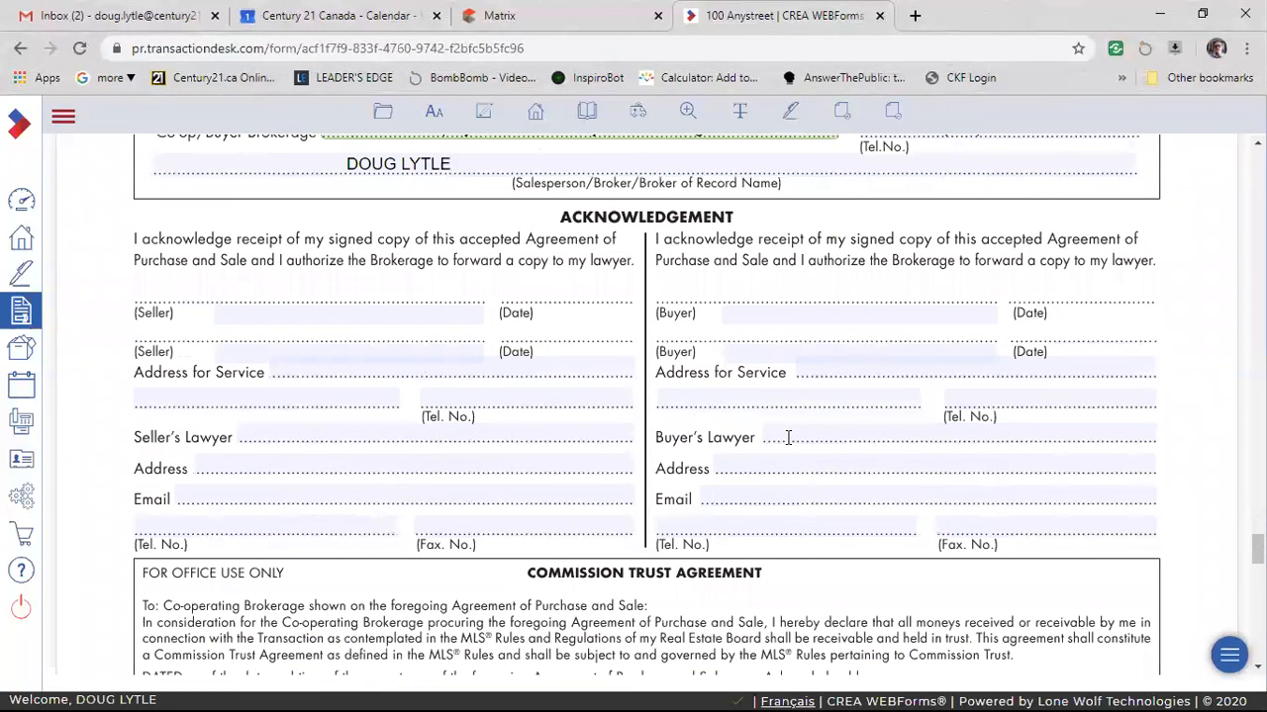
click(849, 317)
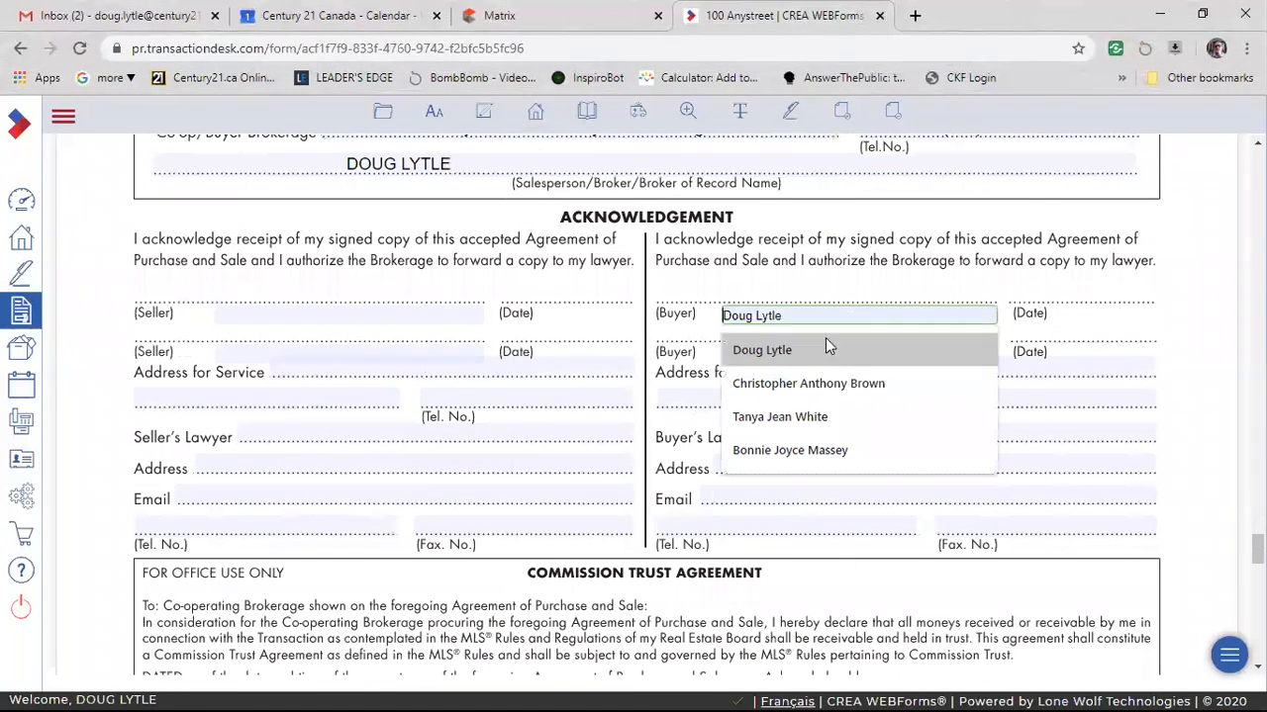
click(884, 290)
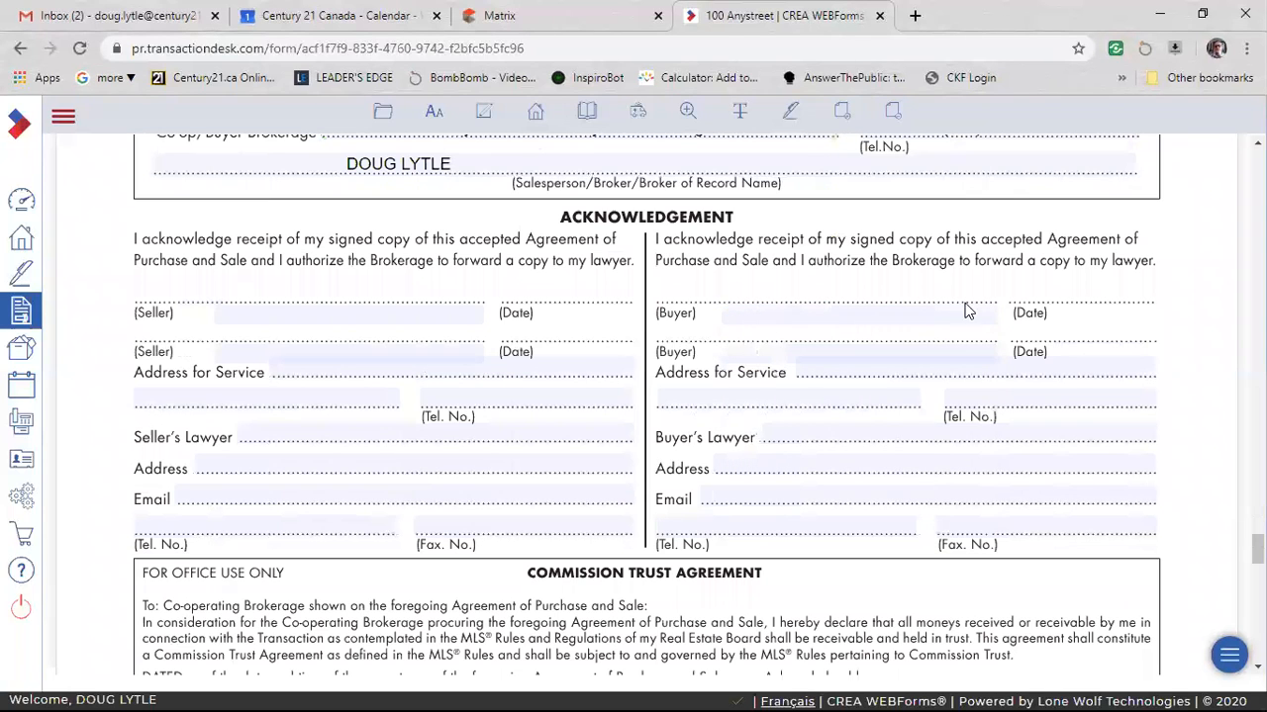
scroll(1170, 461, down, 1)
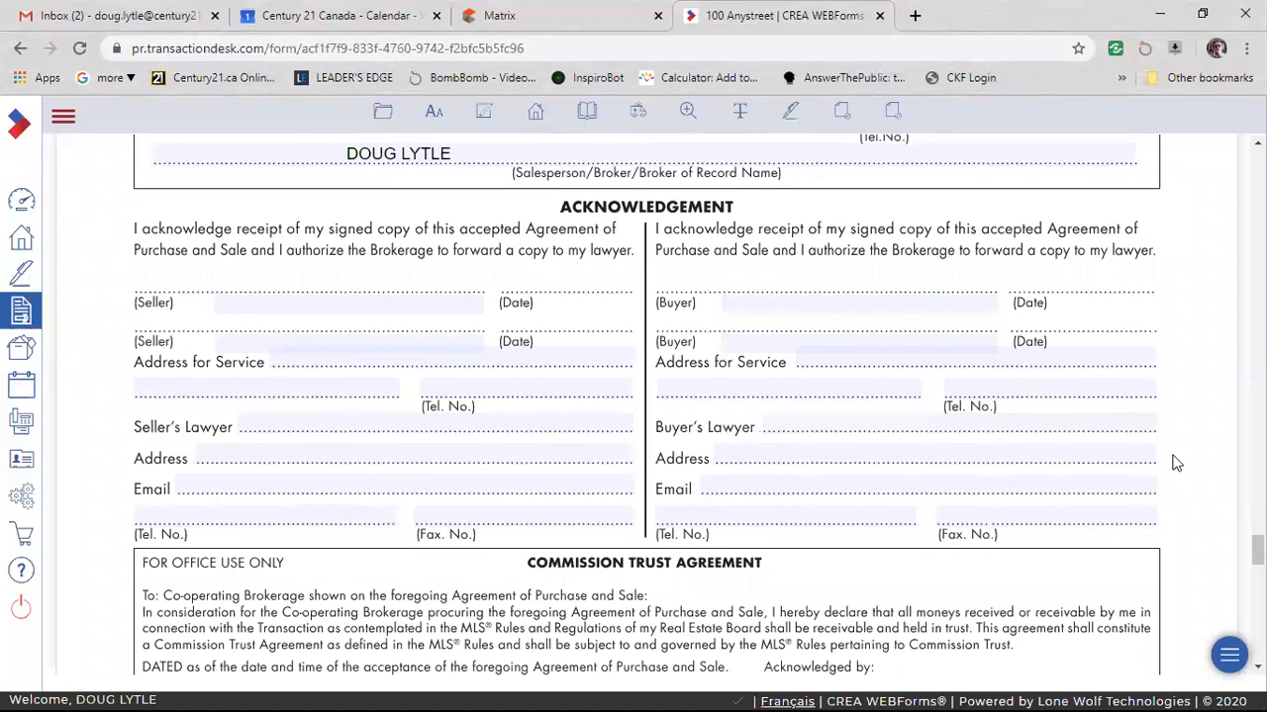
scroll(1179, 462, up, 1)
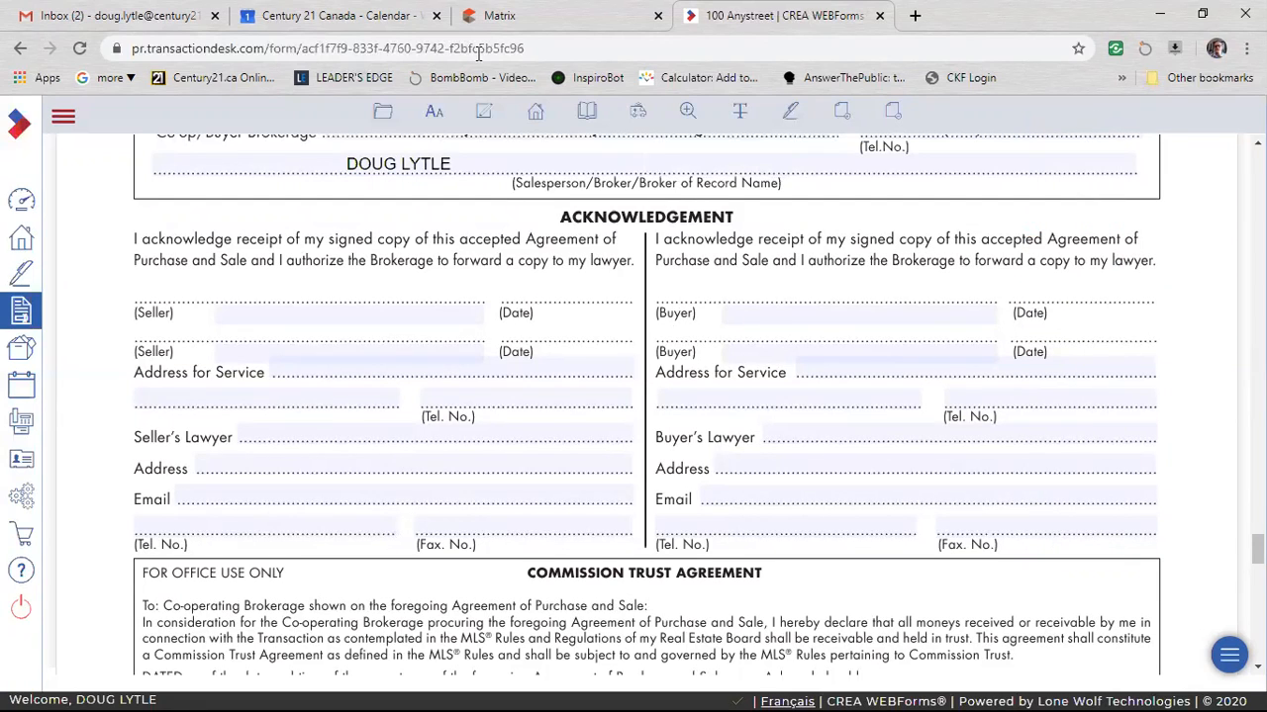
Specify a "first" Charge/Mortgage in the financing condition of Schedule A.
scroll(1122, 492, down, 2)
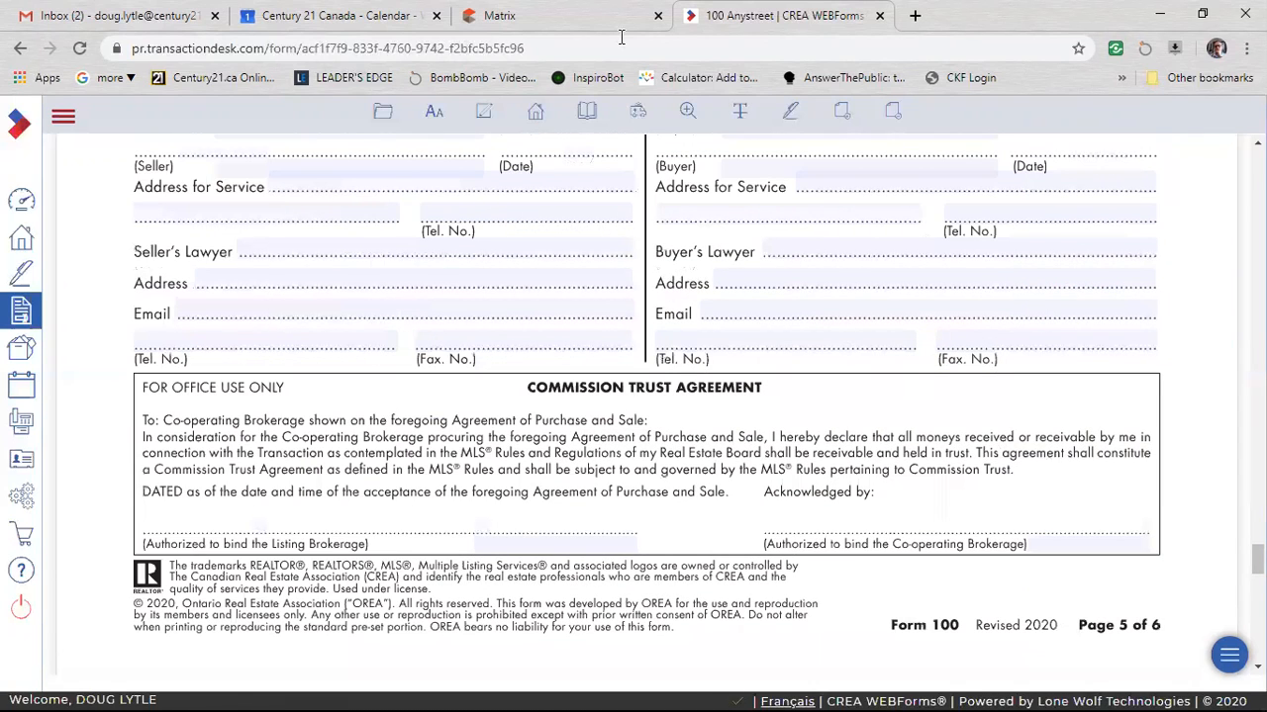
scroll(621, 36, up, 4)
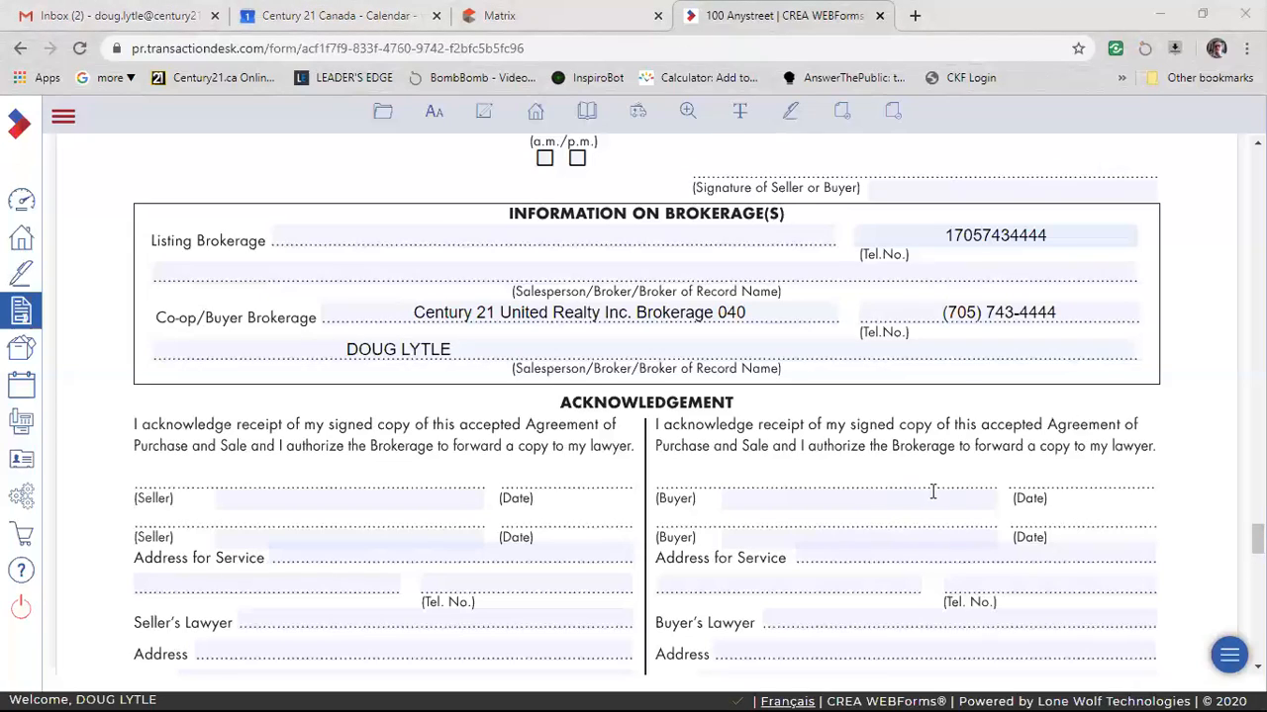
scroll(1014, 451, down, 5)
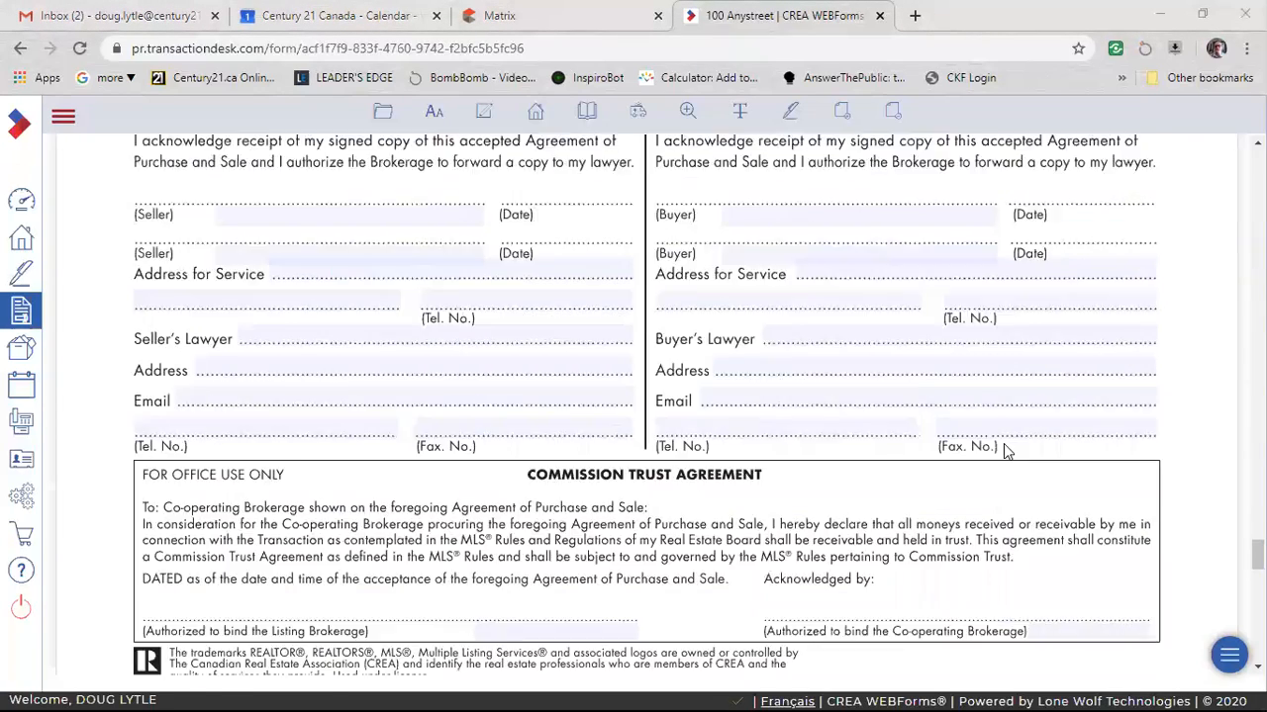
scroll(1005, 524, down, 5)
scroll(973, 507, down, 2)
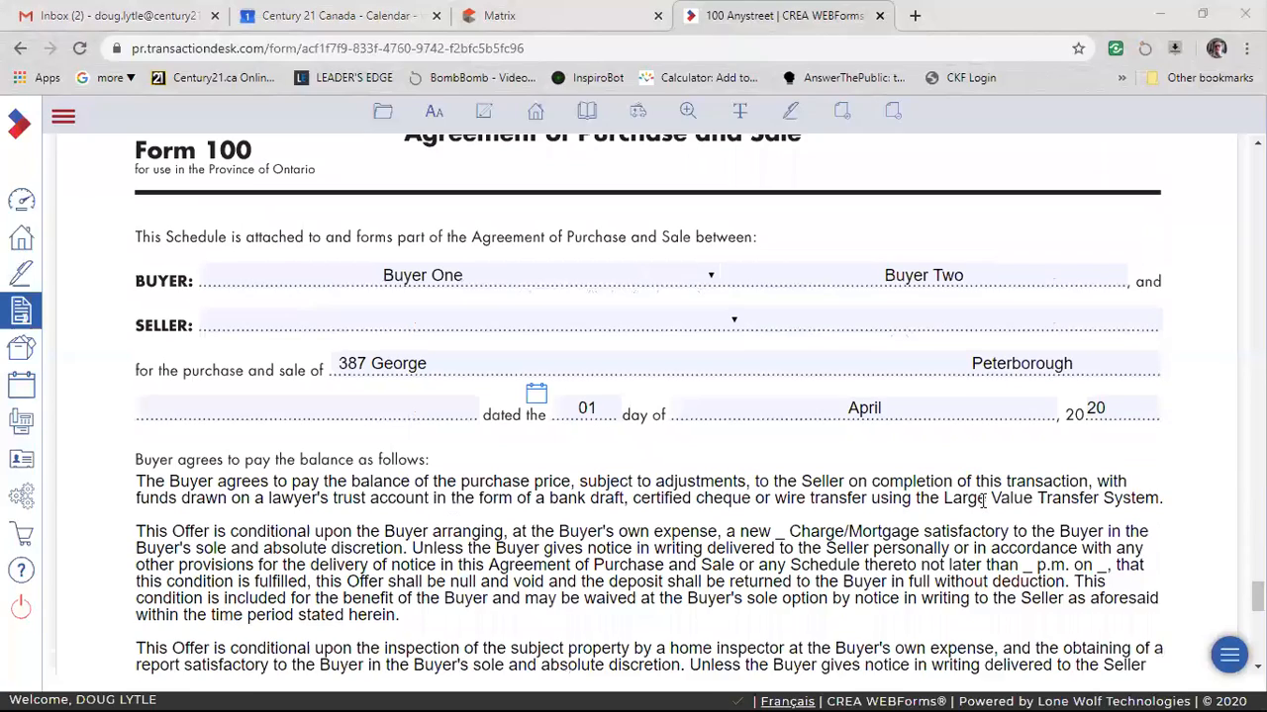
scroll(681, 529, down, 2)
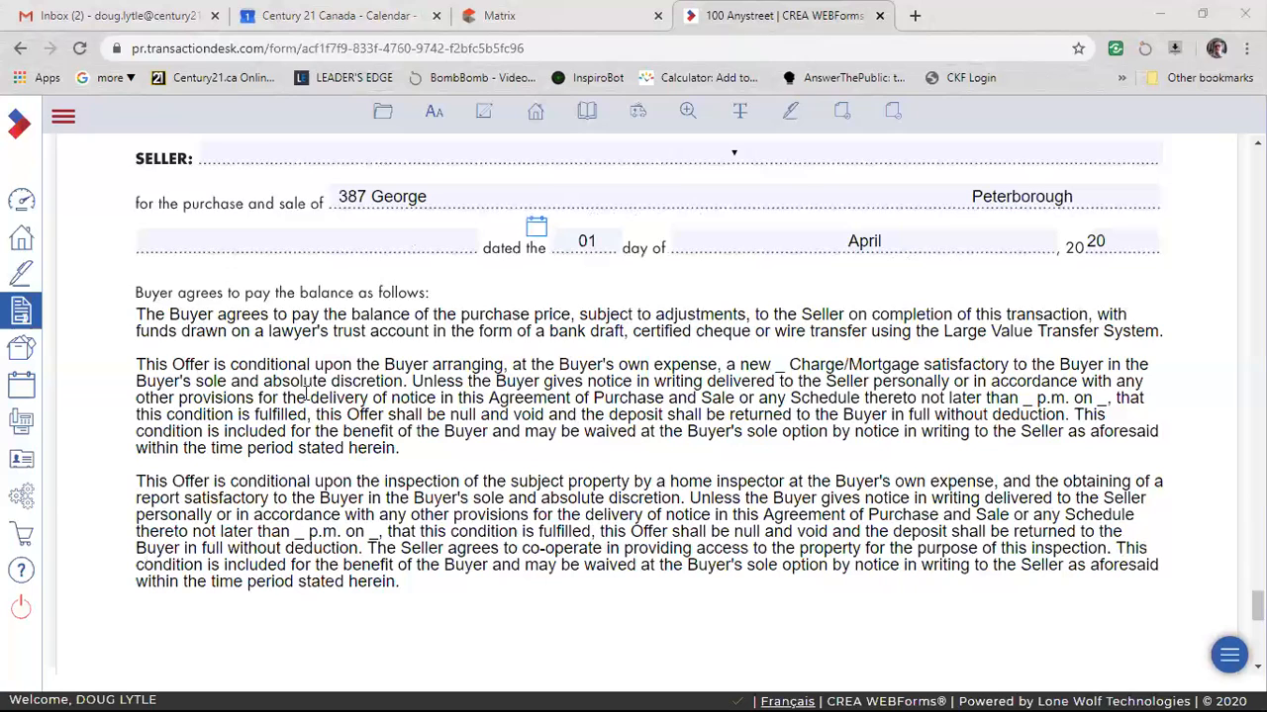
click(780, 366)
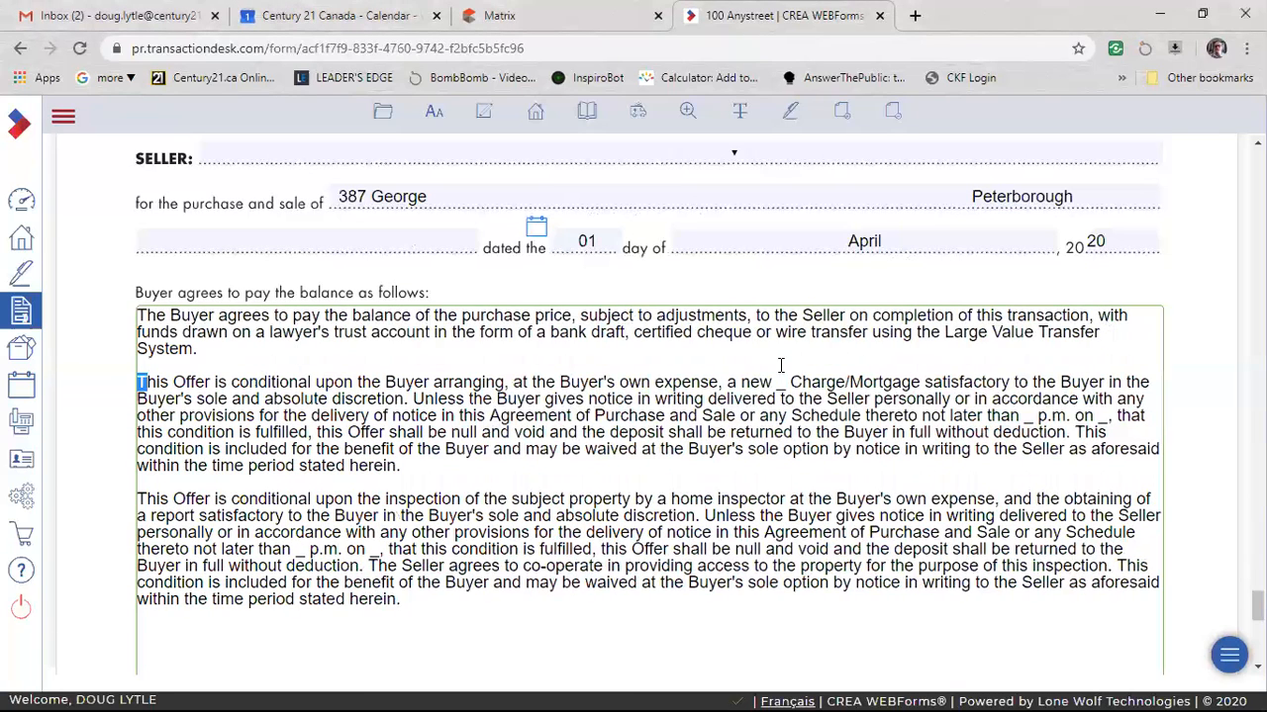
double_click(777, 382)
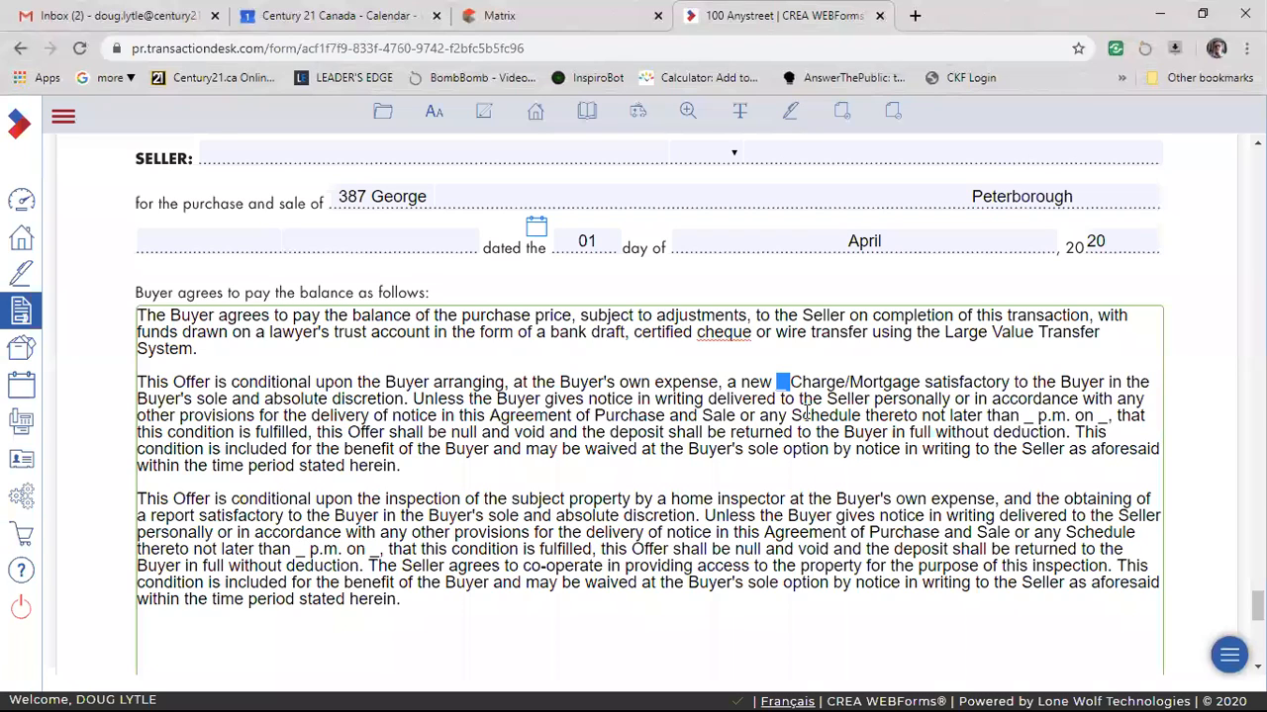
text(first)
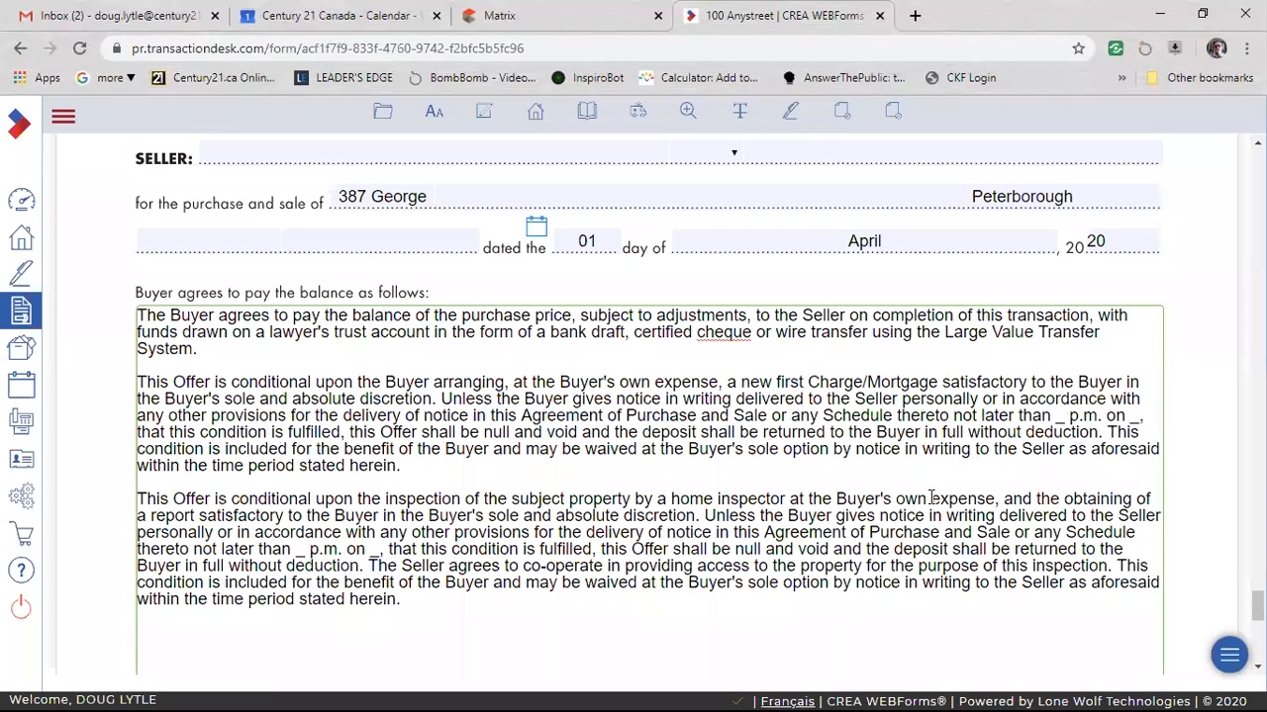
Set the financing condition's deadline to 5:00 p.m. on April 16th, 2020.
click(1064, 416)
key(BackSpace)
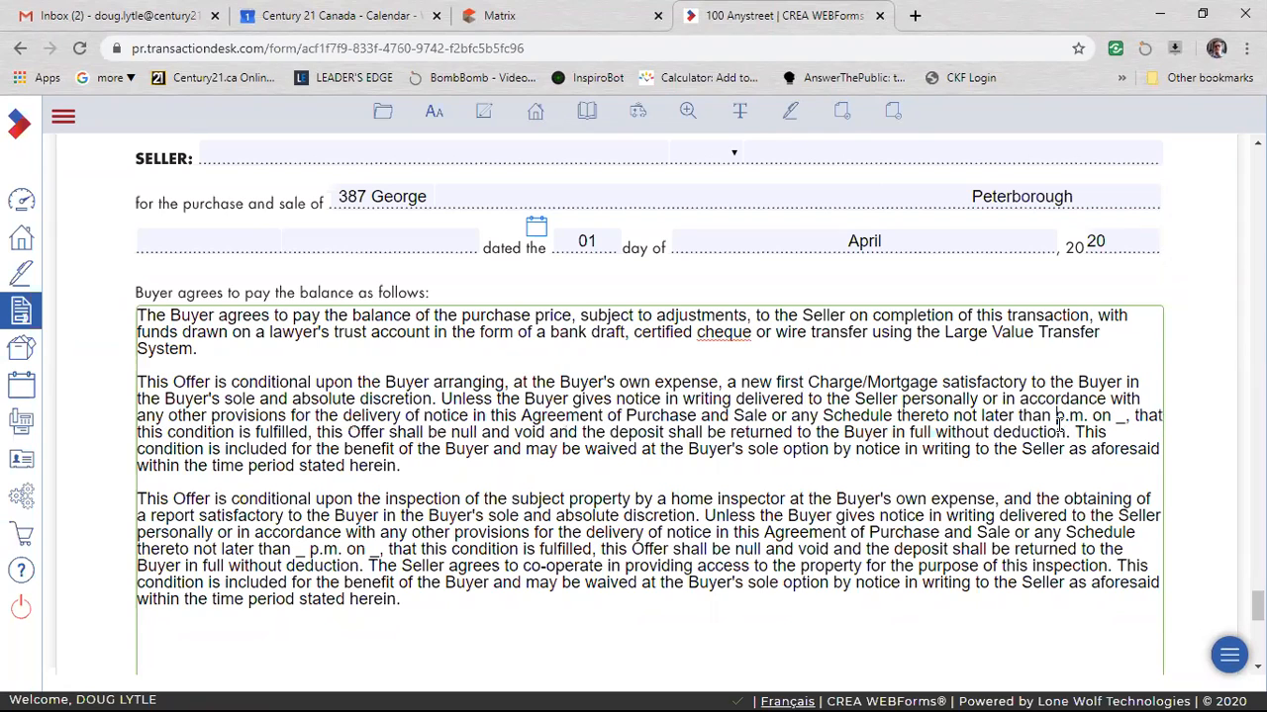
text(5:00)
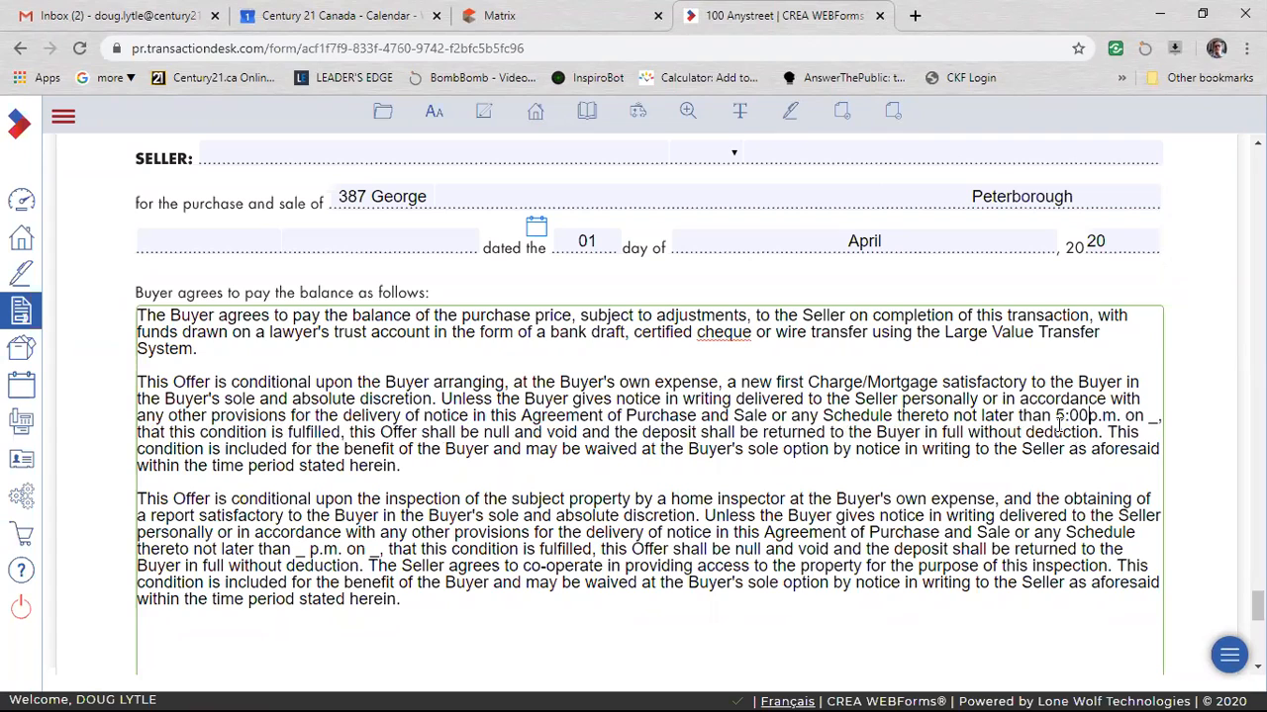
double_click(142, 433)
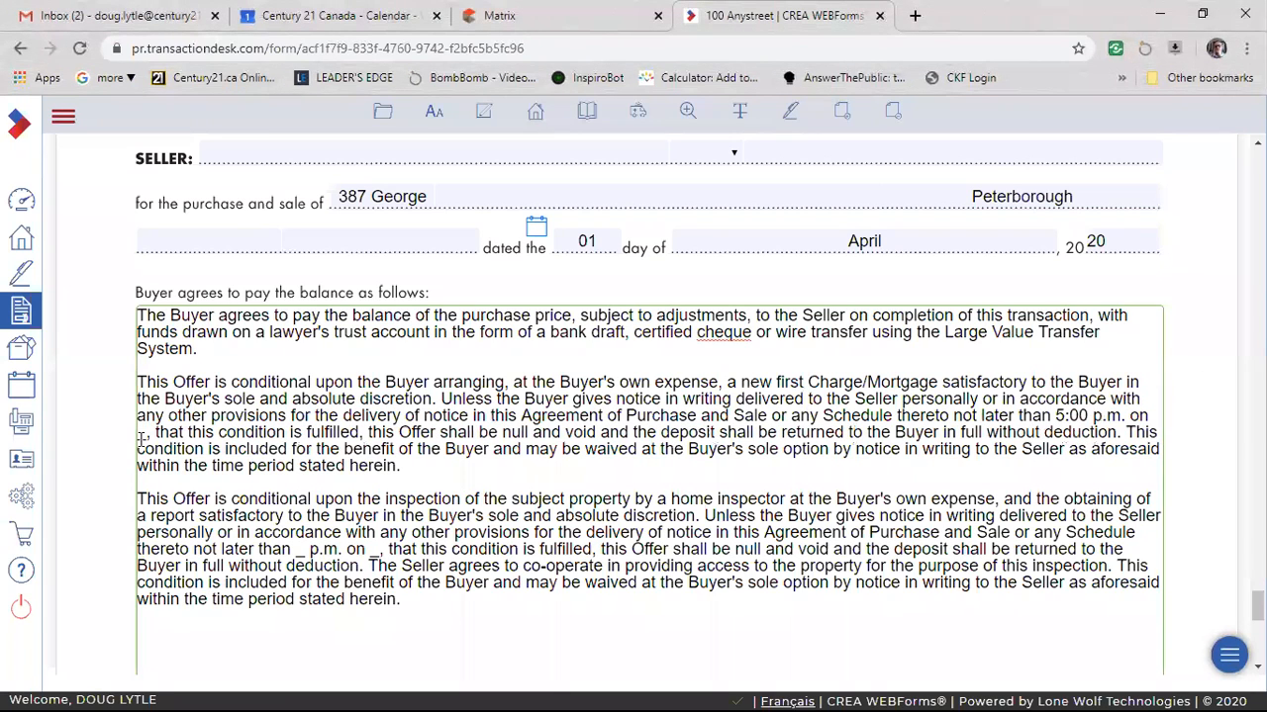
text(April 16th)
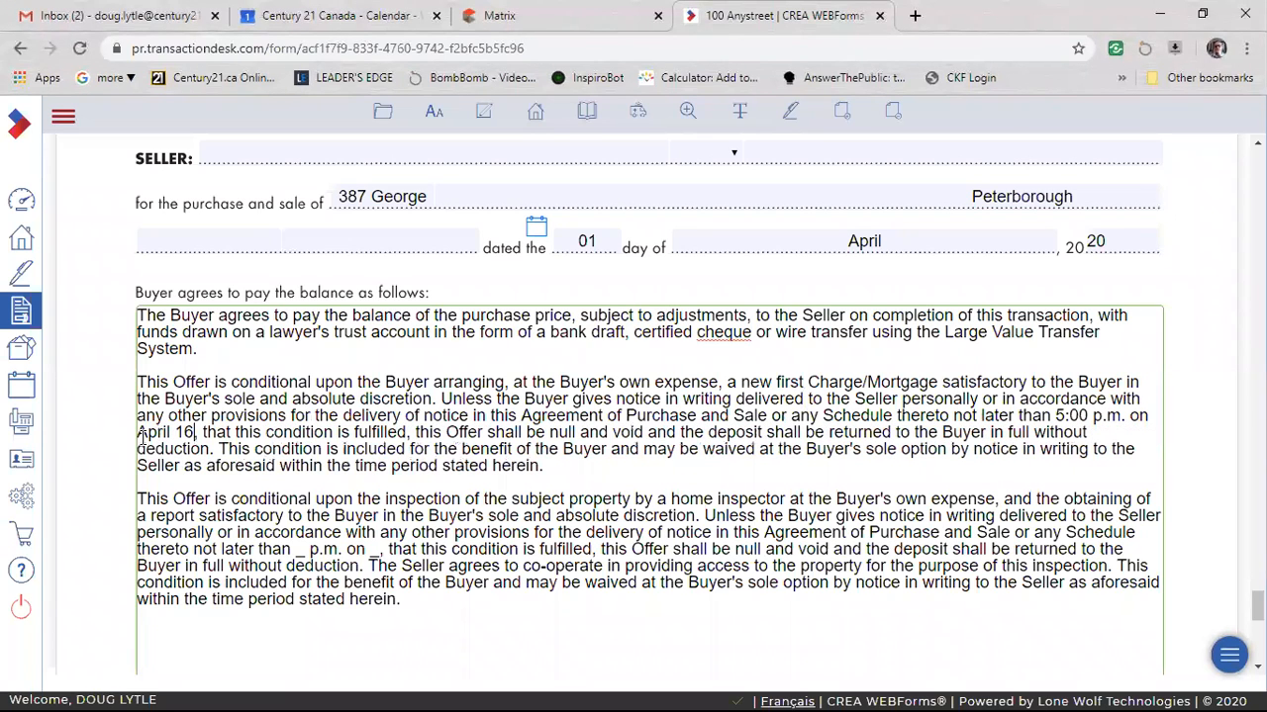
text(, 2020)
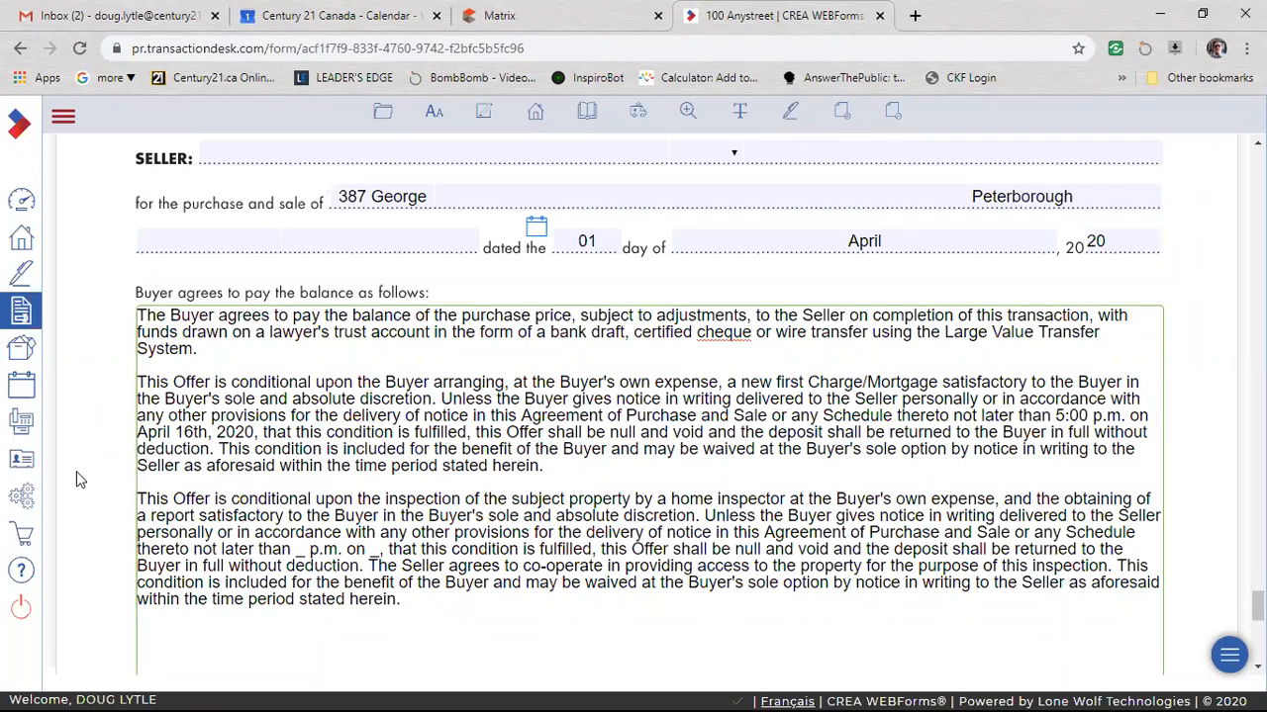
double_click(1062, 415)
drag(1060, 415, 1057, 415)
click(1062, 421)
Start a new line after the home inspection condition and search the insertable clauses for "chatt".
scroll(645, 484, down, 2)
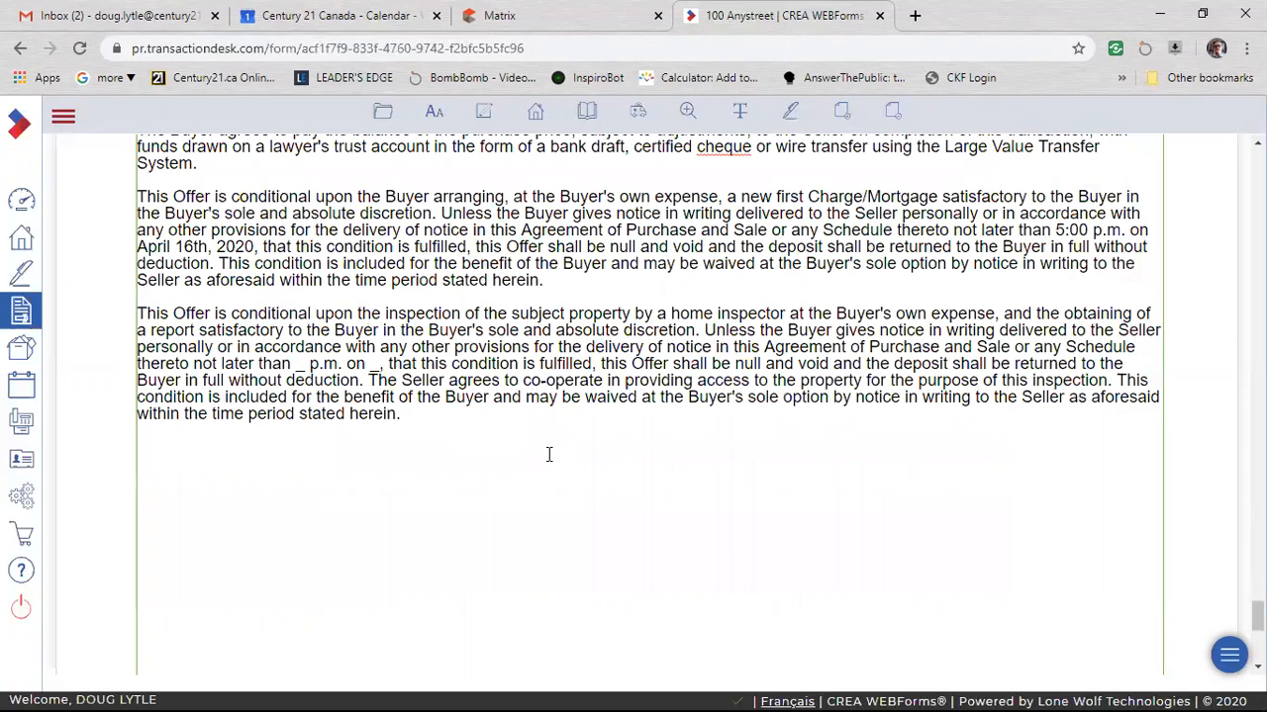
key(Return)
scroll(492, 545, up, 2)
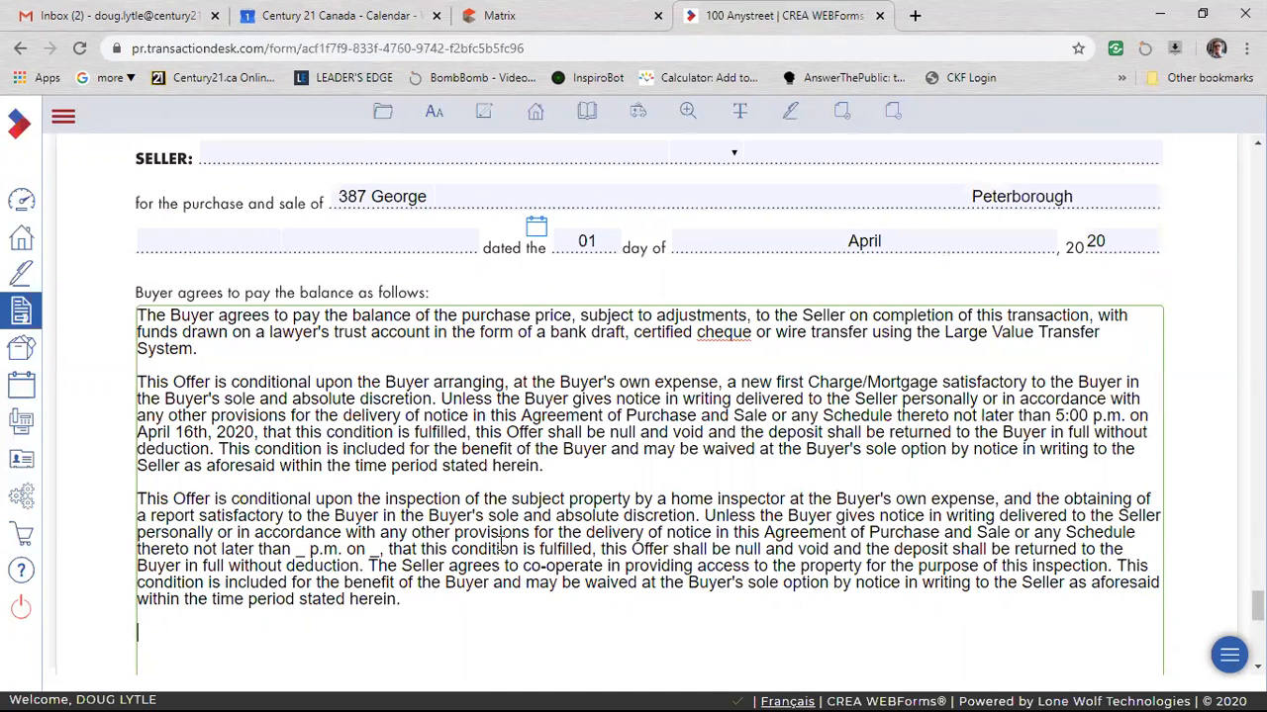
click(485, 113)
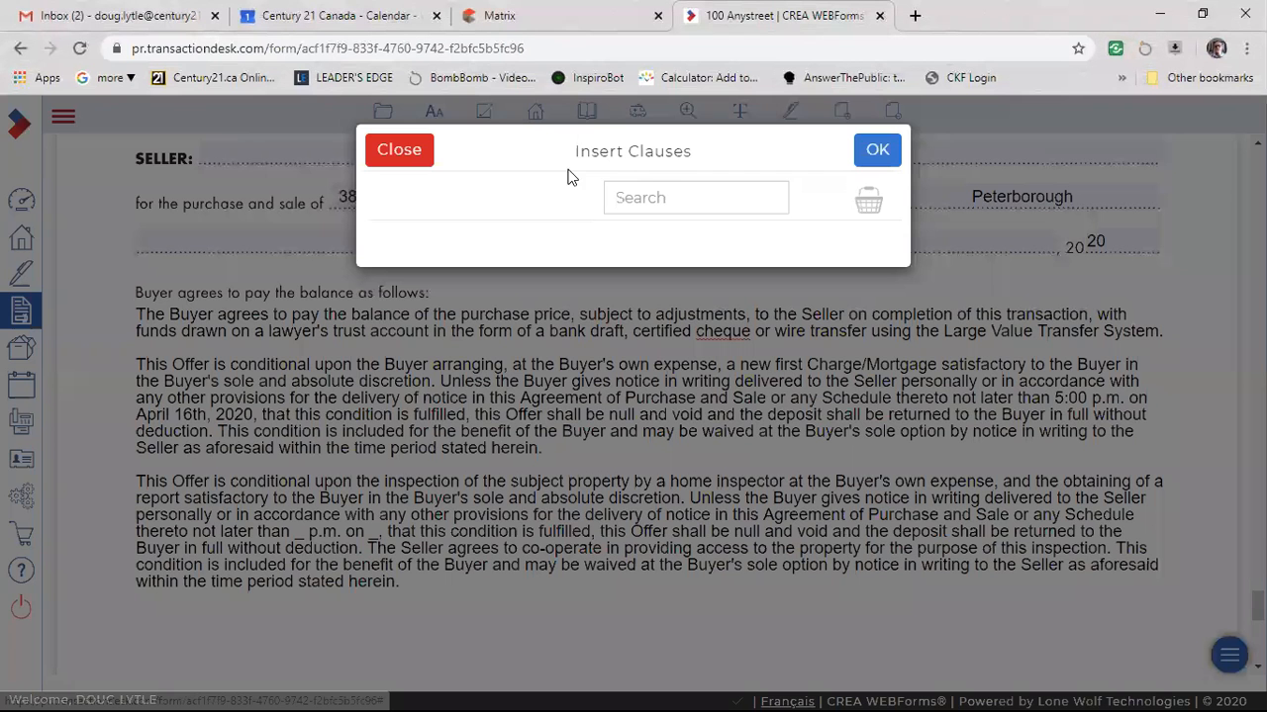
click(649, 200)
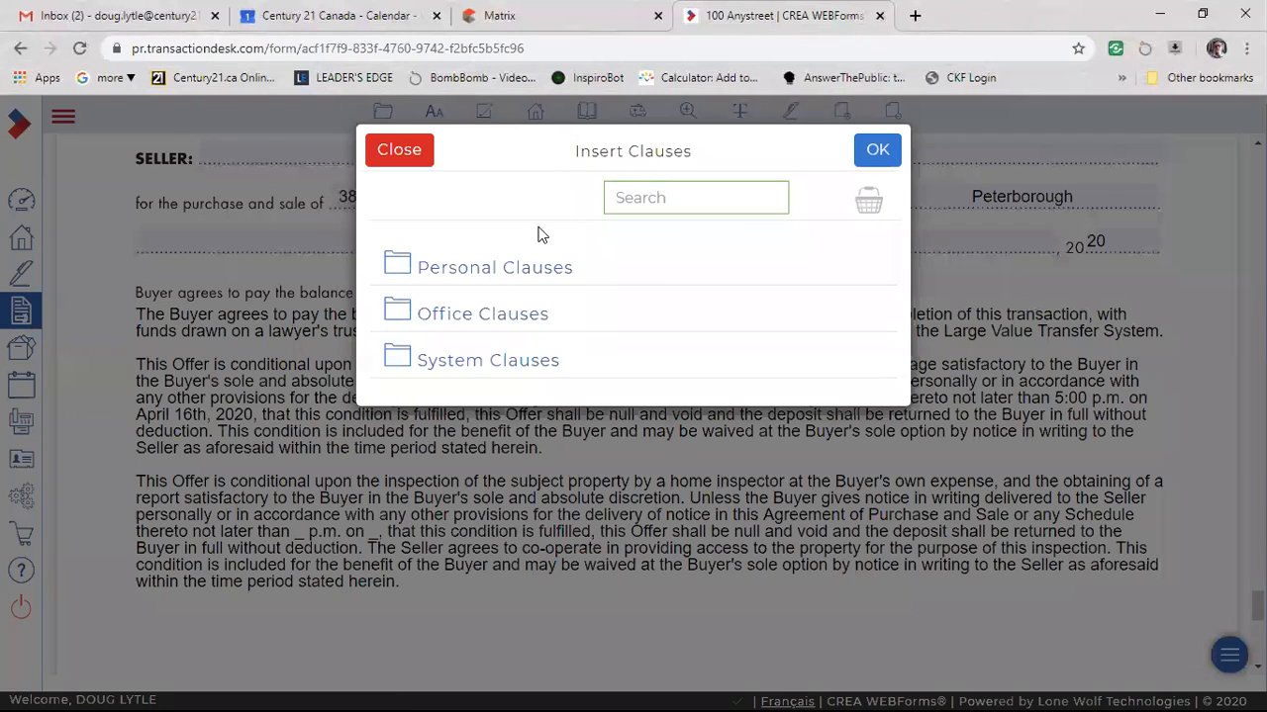
text(chatt)
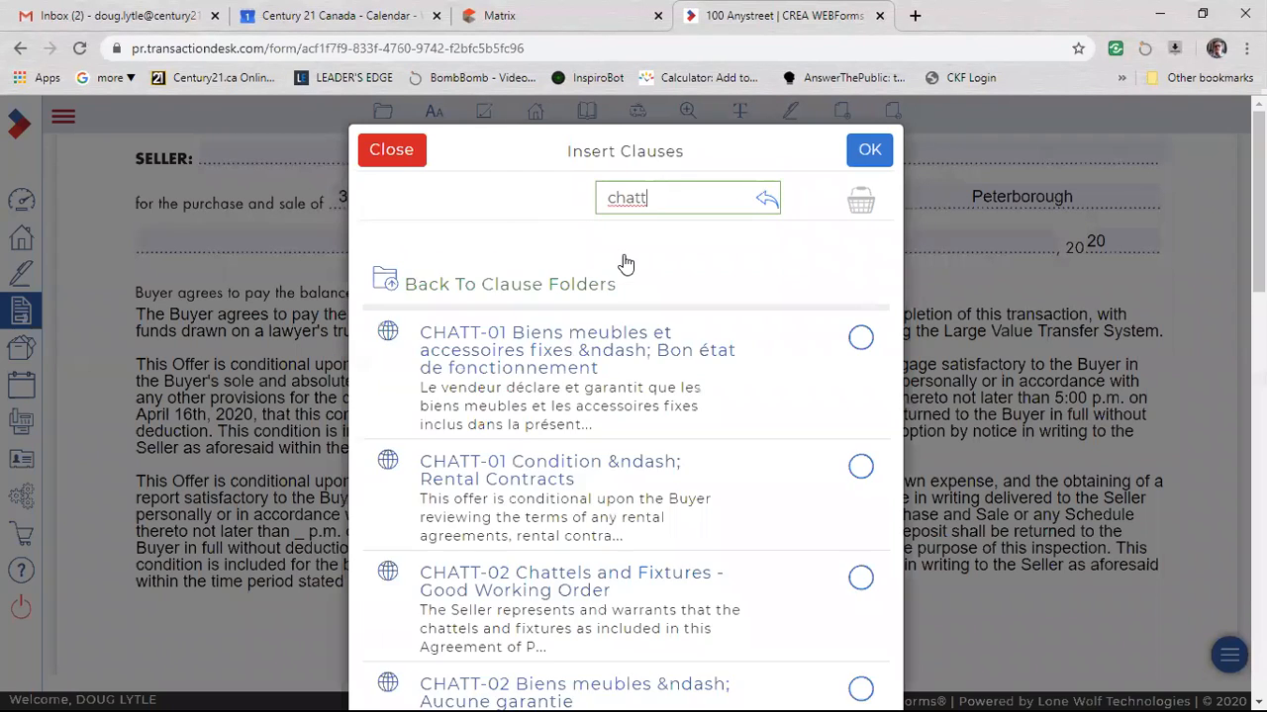
Insert the CHATT-02 Chattels and Fixtures - Good Working Order clause at the end of Schedule A.
scroll(783, 447, down, 1)
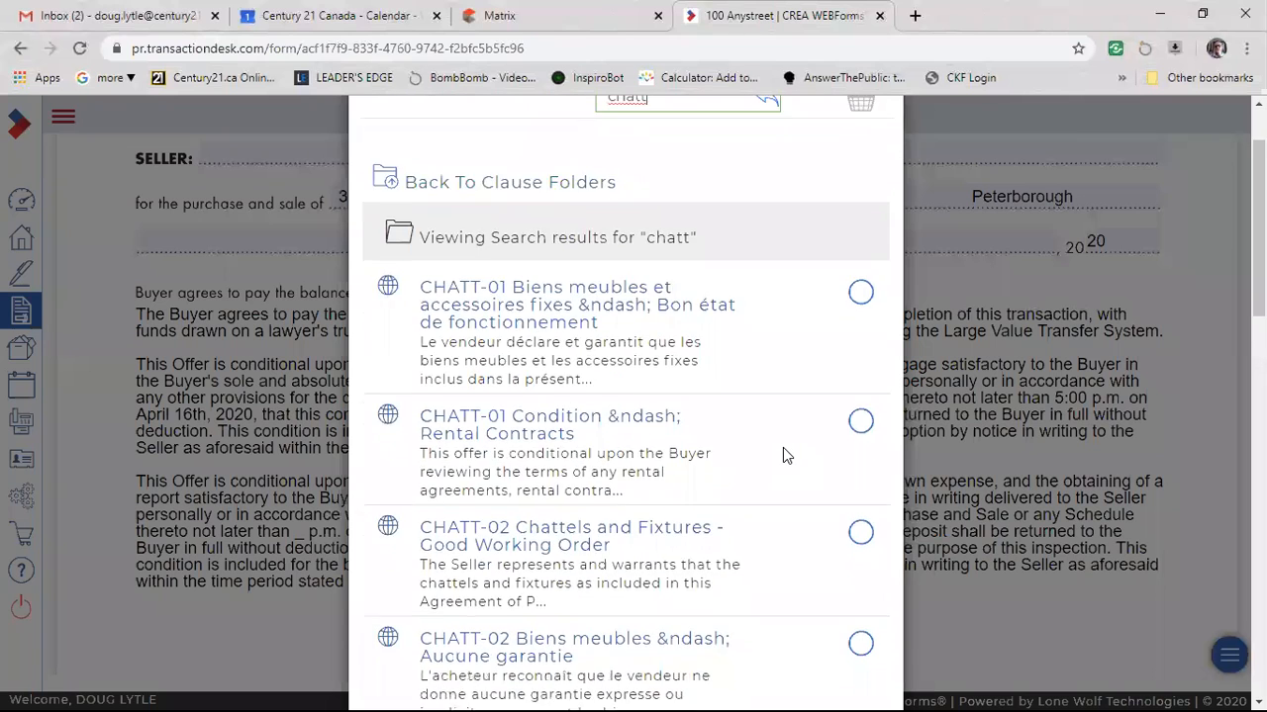
scroll(782, 447, down, 2)
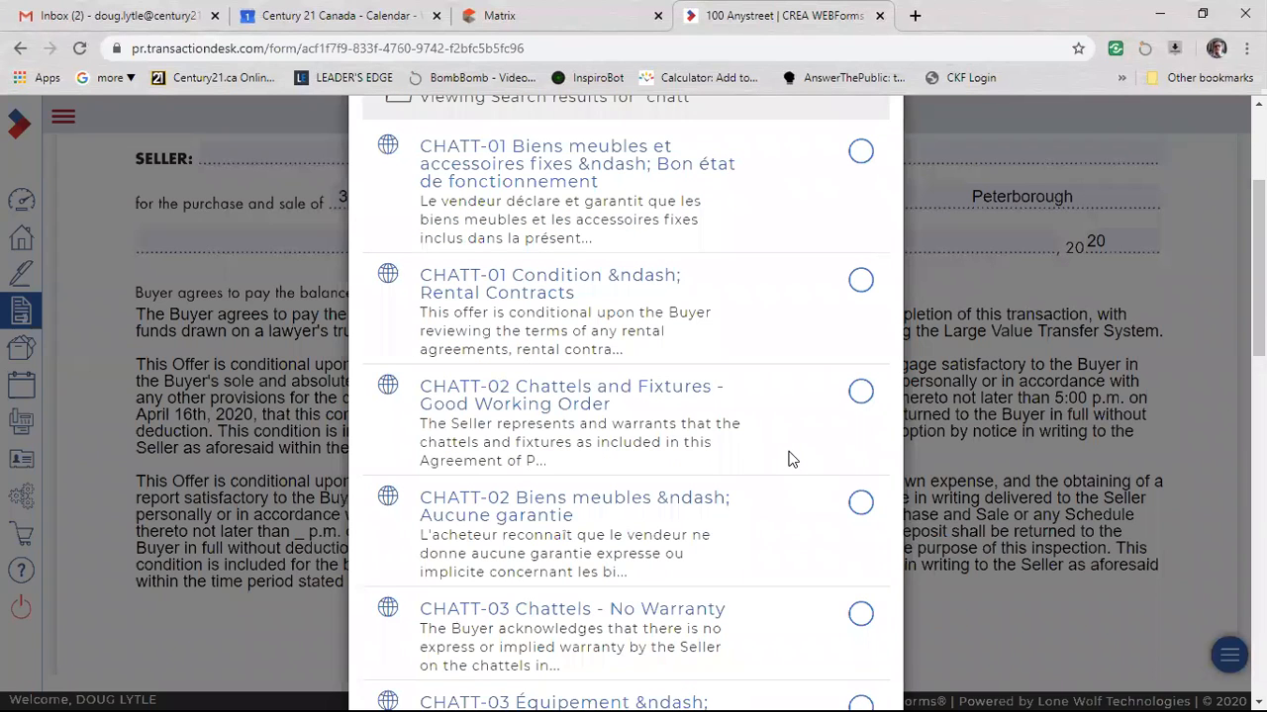
click(536, 364)
click(407, 149)
click(860, 356)
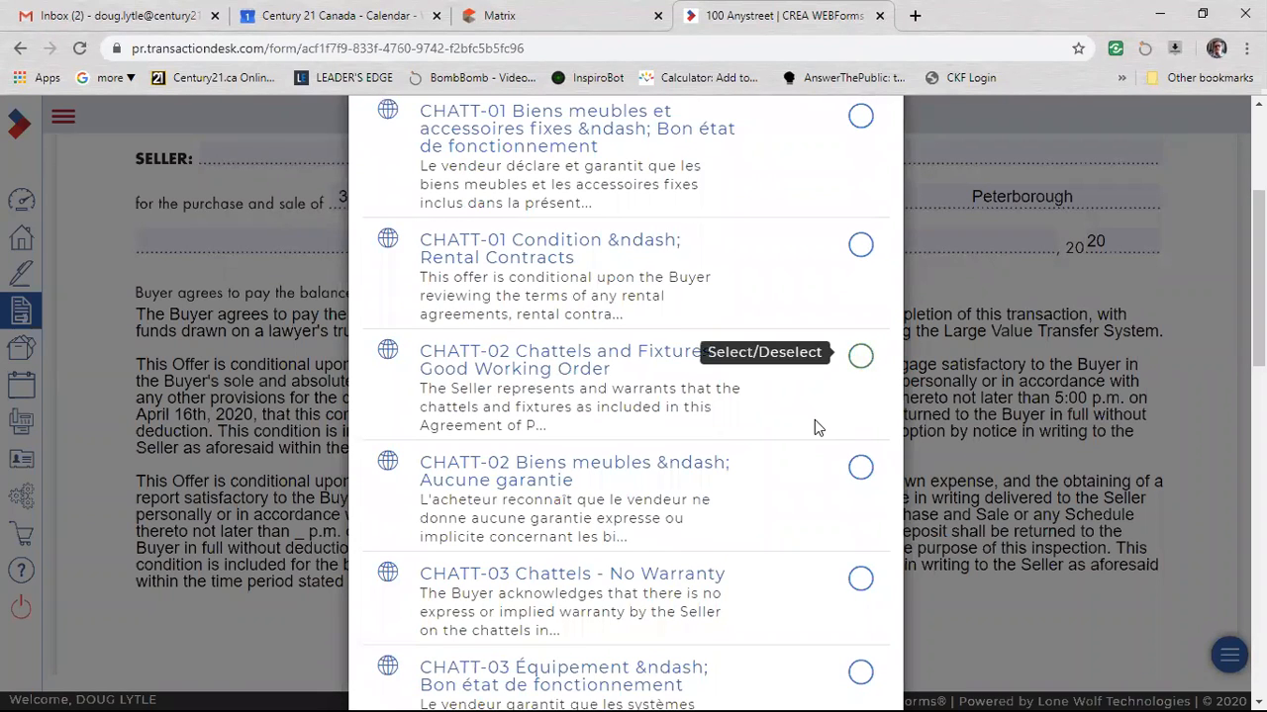
scroll(788, 403, up, 4)
click(868, 149)
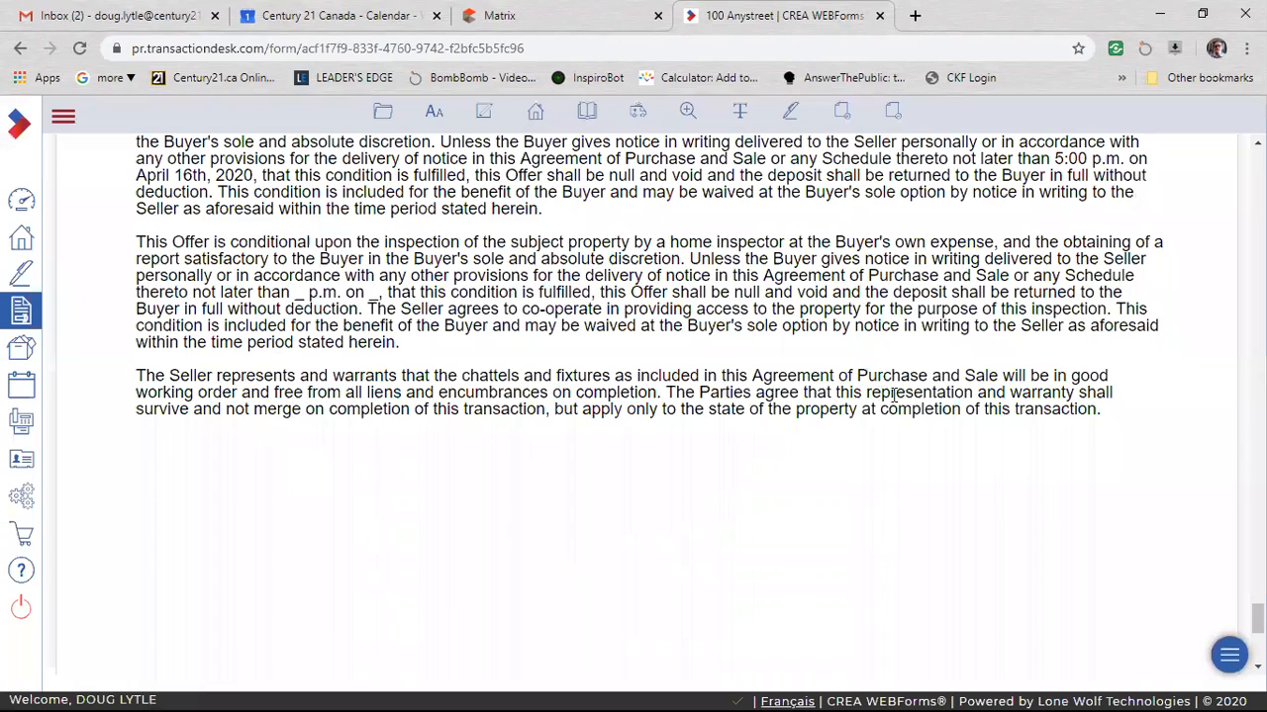
scroll(878, 415, down, 1)
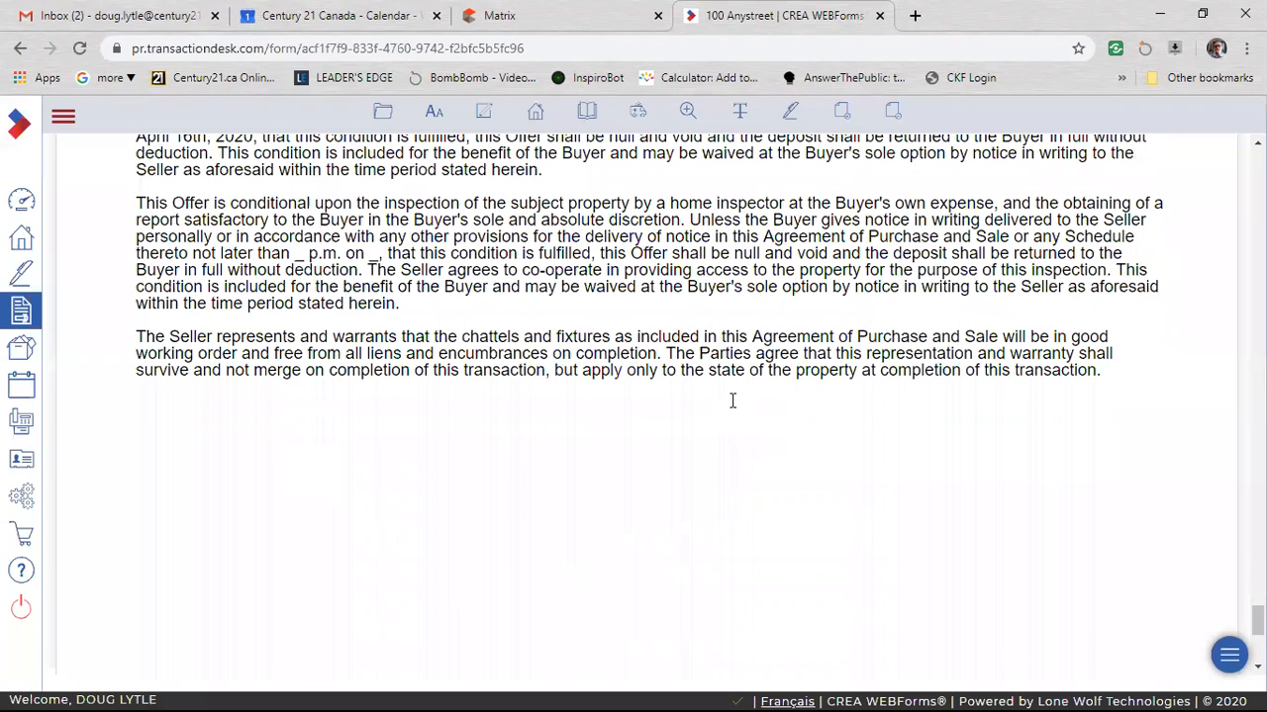
Add the heading "1. Pay the Balance" on its own line above the first Schedule A clause.
scroll(715, 461, up, 3)
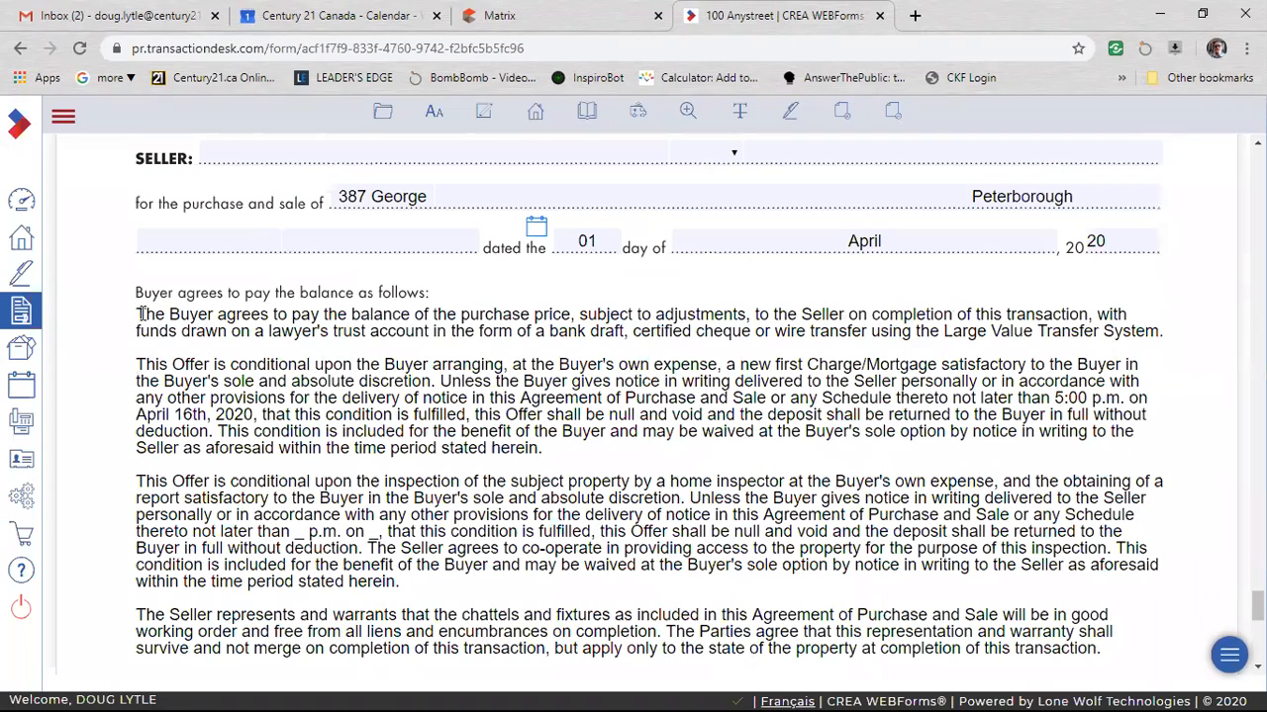
click(139, 315)
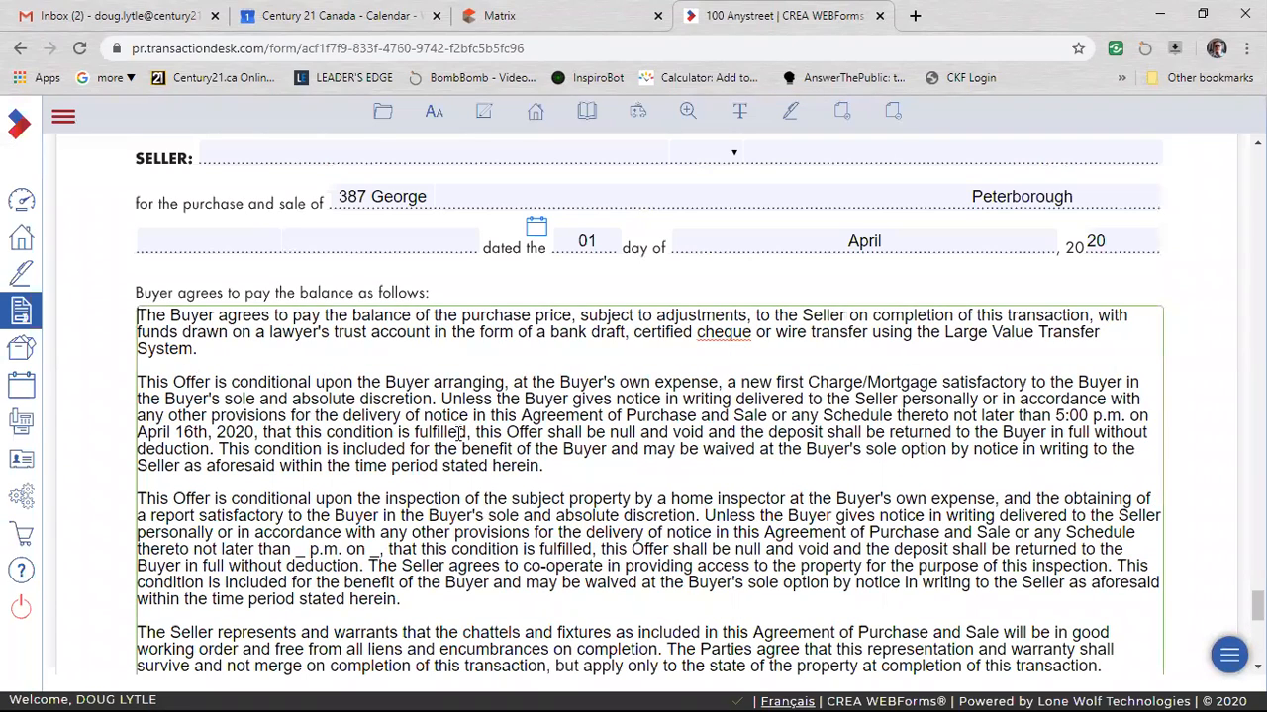
scroll(429, 511, up, 10)
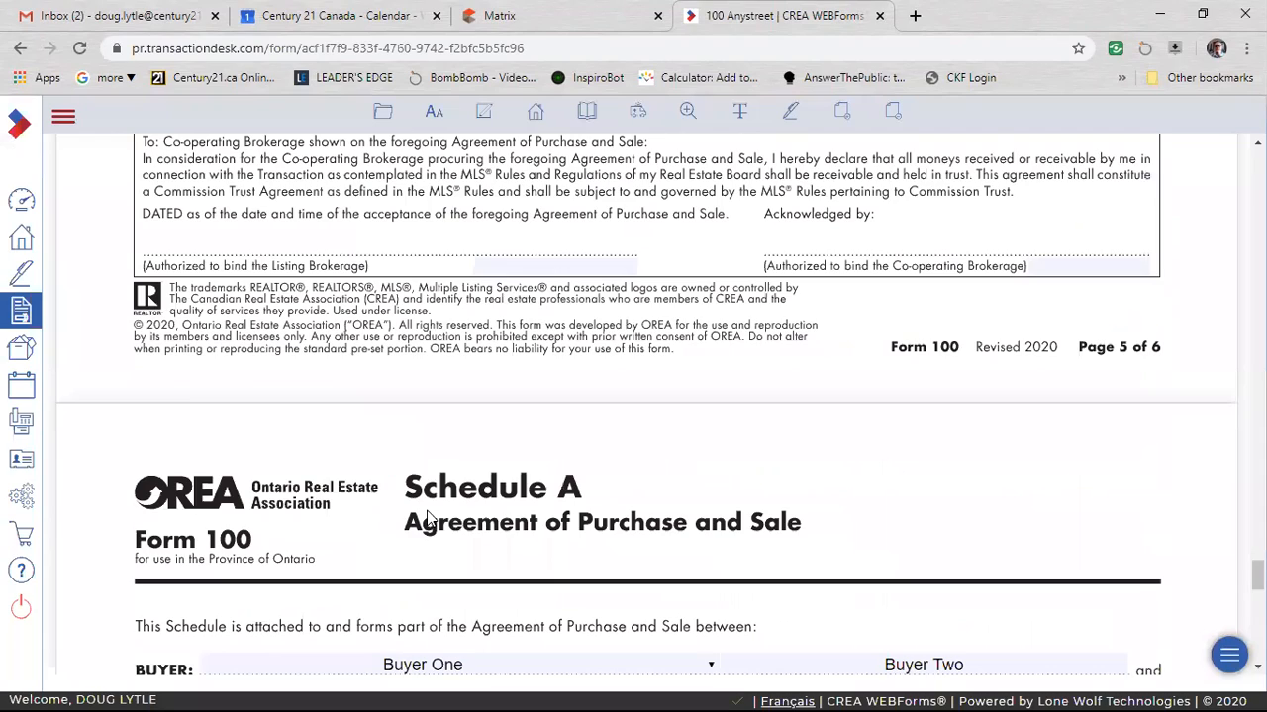
scroll(396, 475, up, 5)
scroll(297, 337, up, 6)
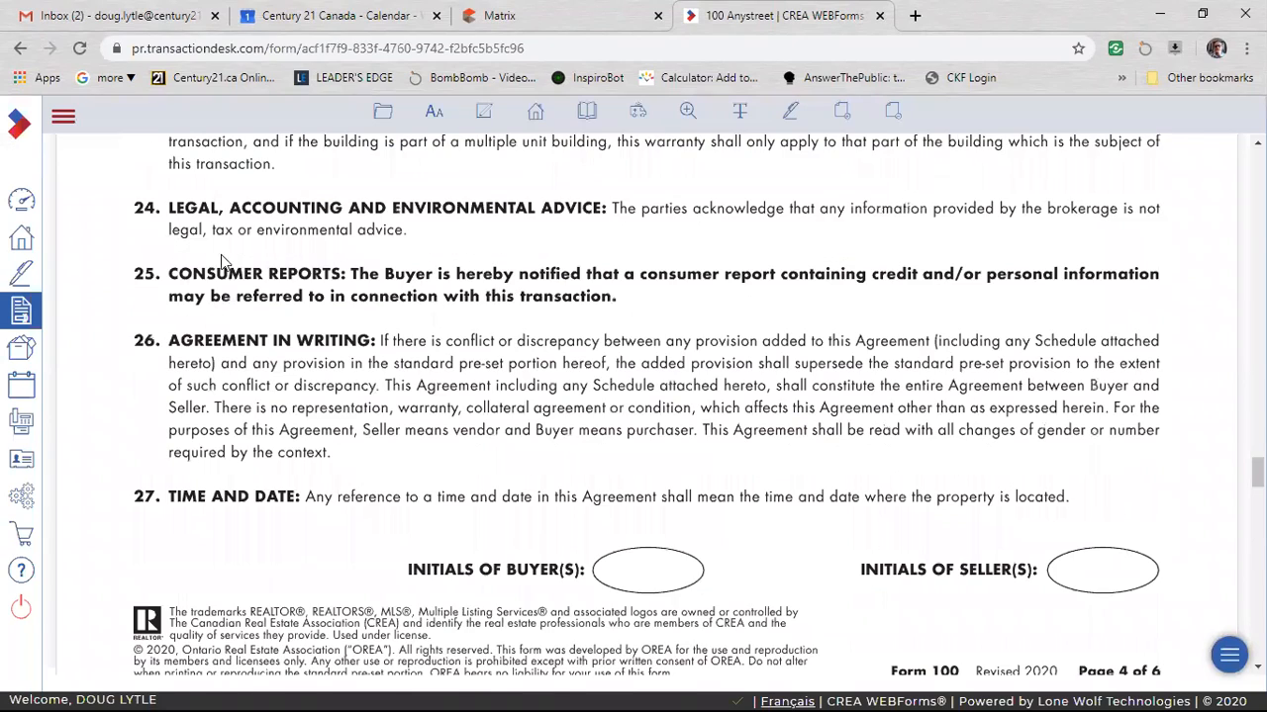
scroll(354, 457, down, 5)
scroll(371, 467, down, 5)
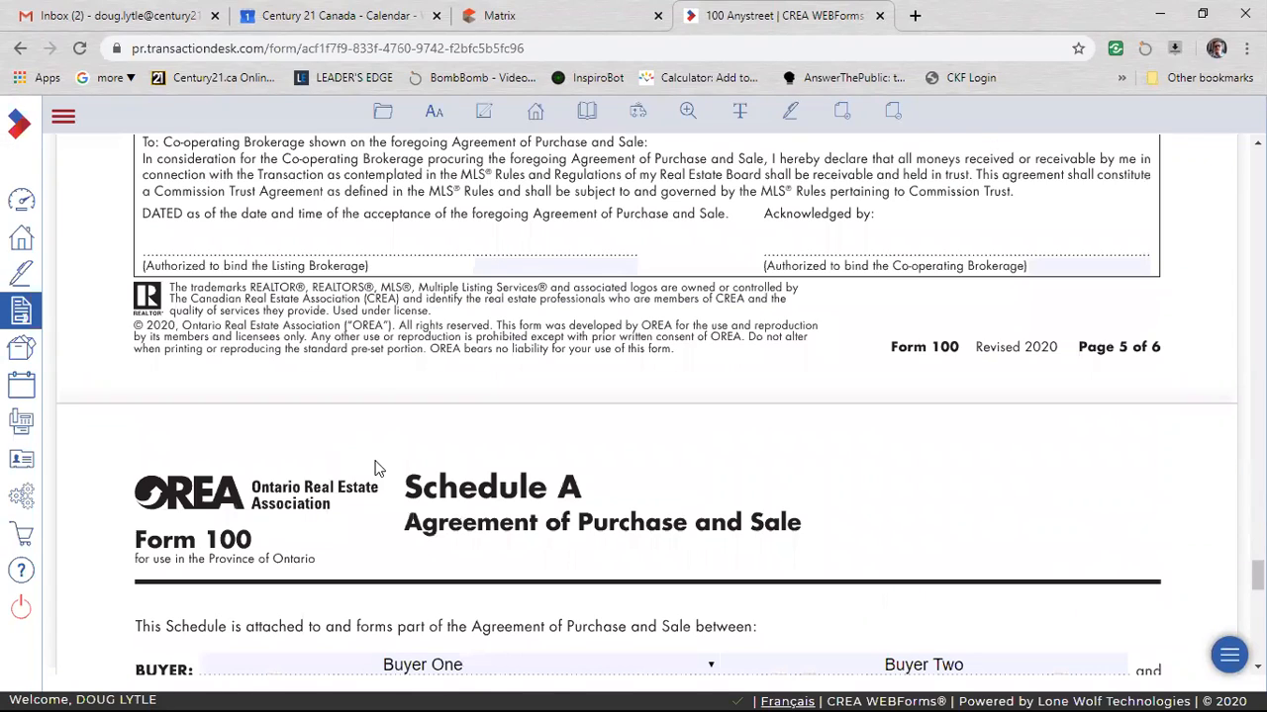
scroll(374, 457, down, 5)
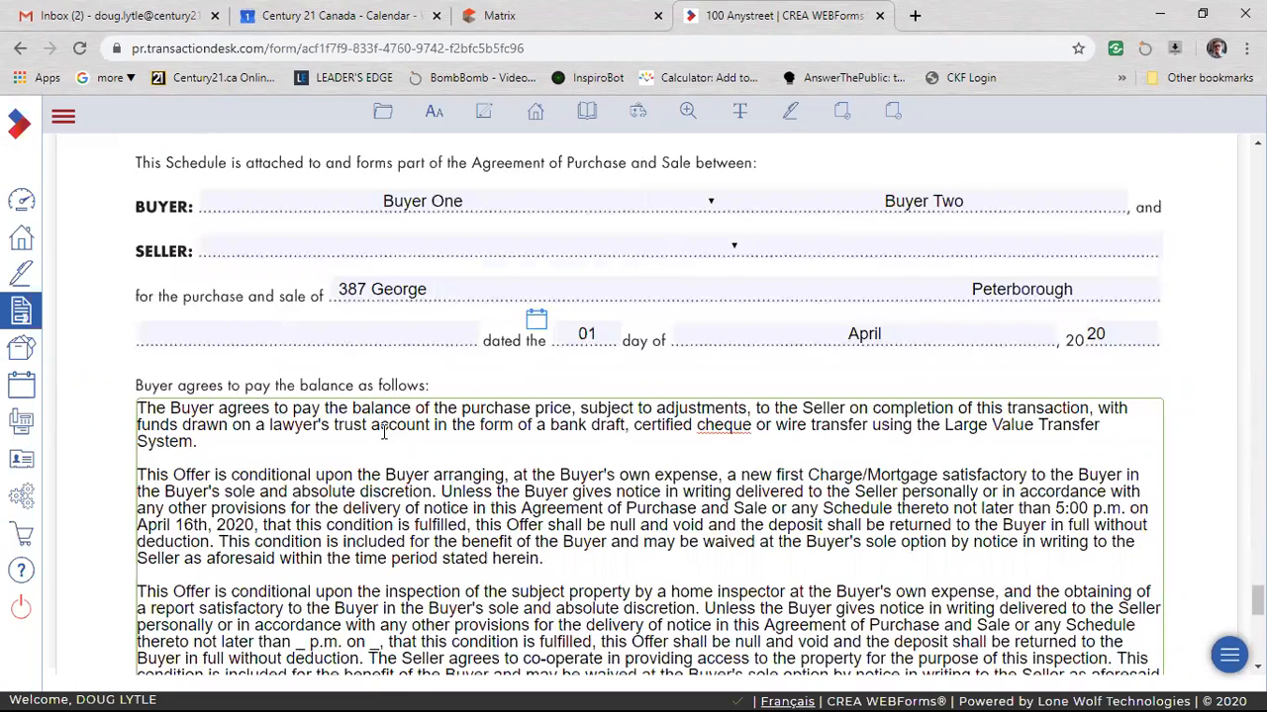
text(1. Pay the B)
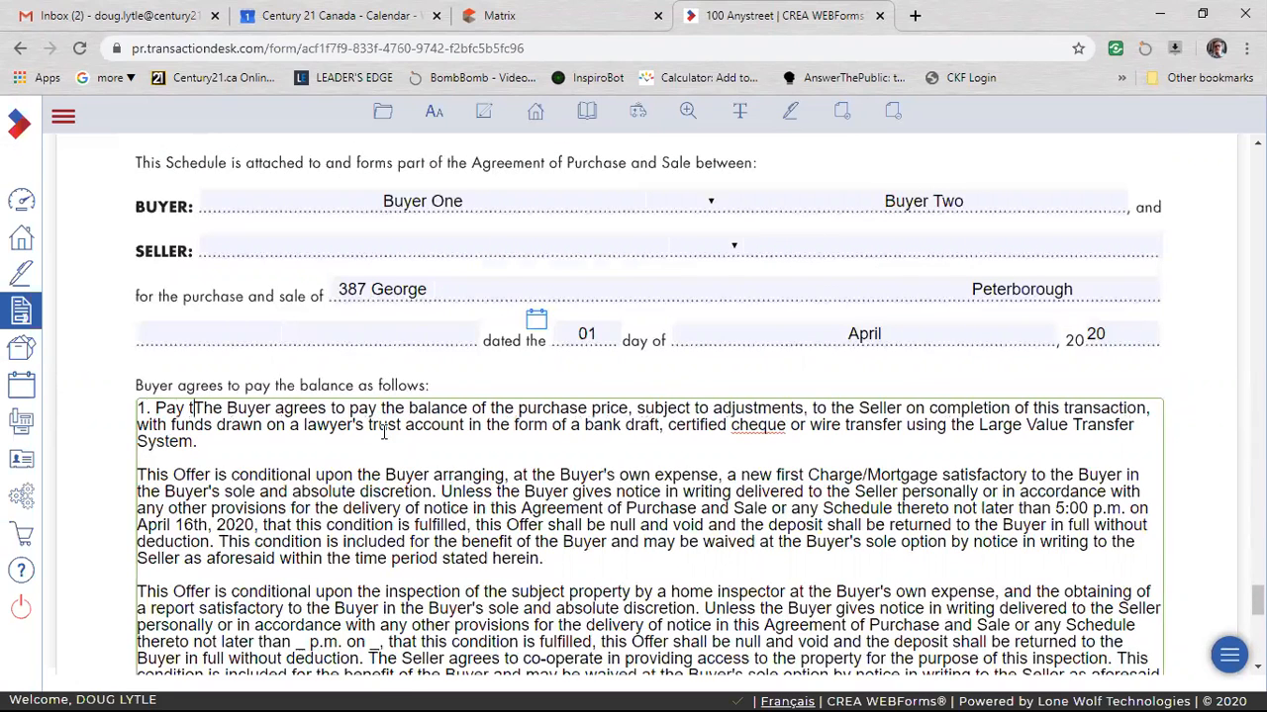
text(alance)
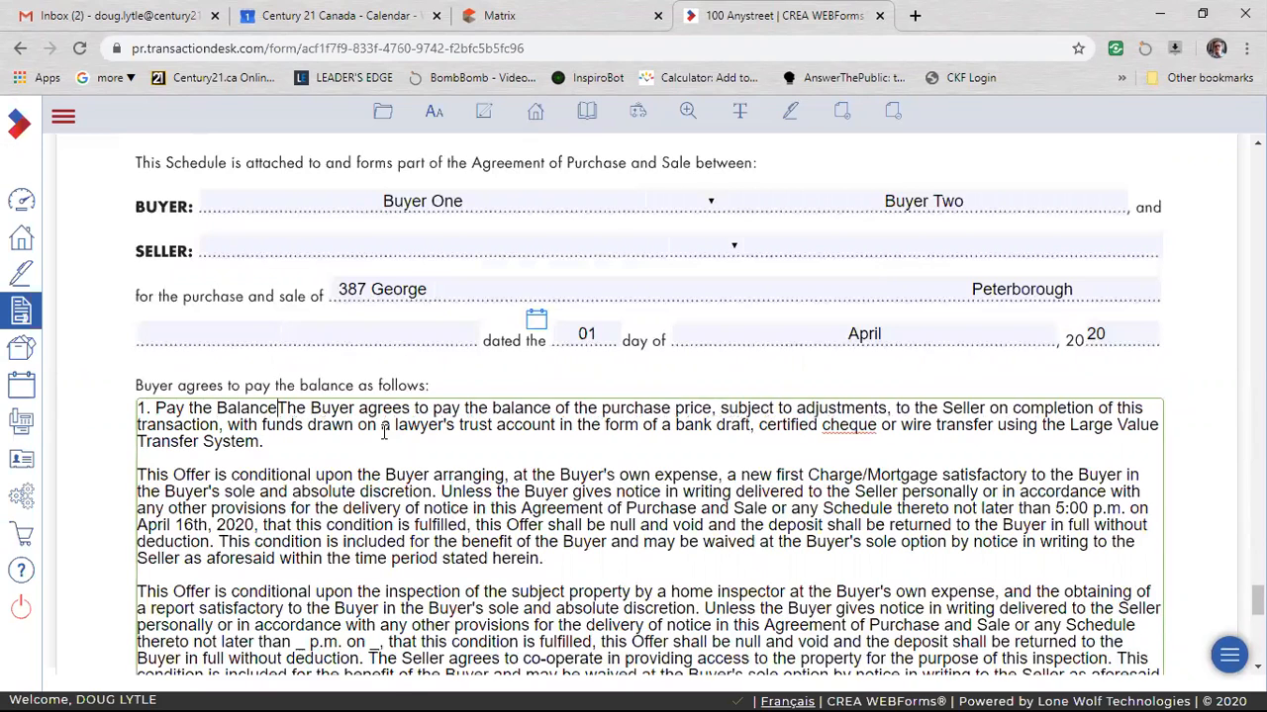
key(Return)
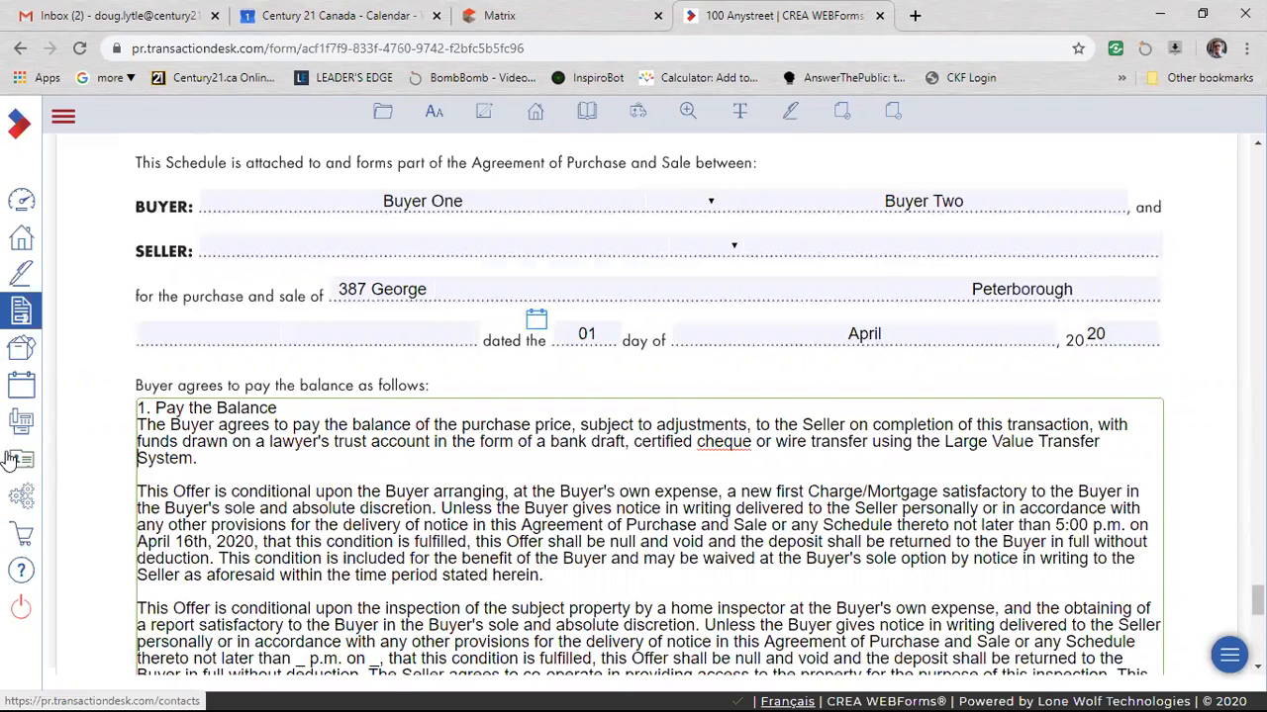
Add the heading "2. Buyer's Financing Condition" on its own line above the mortgage condition.
text(2. Buyer's )
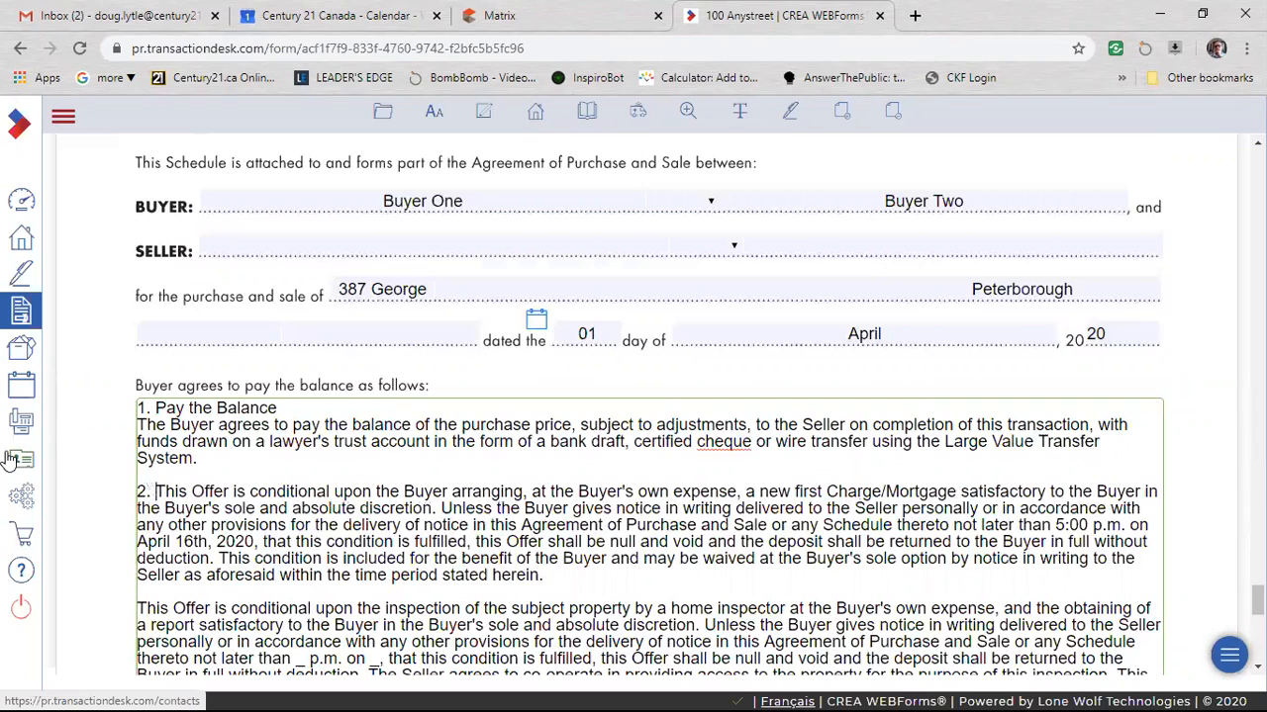
text(Financing Con)
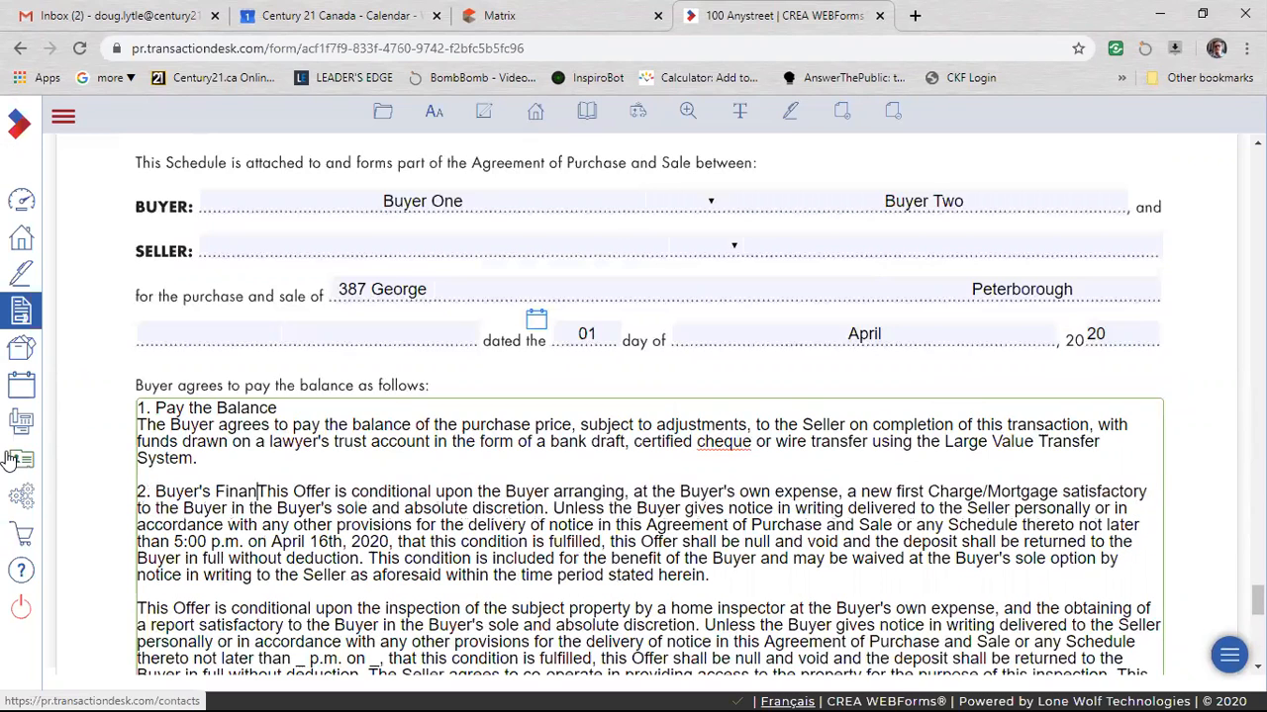
text(dition)
key(Return)
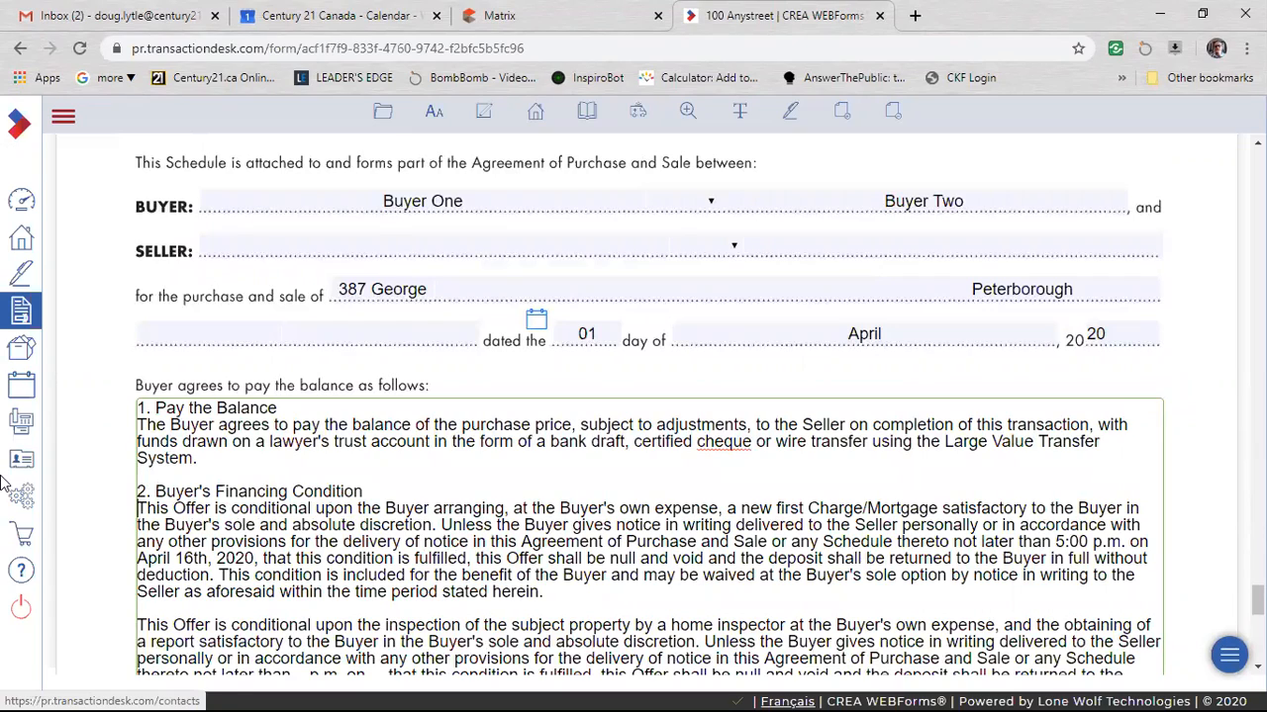
Add "3." on its own line above the home inspection condition and "4." above the chattels and fixtures warranty in Schedule A.
scroll(215, 507, down, 2)
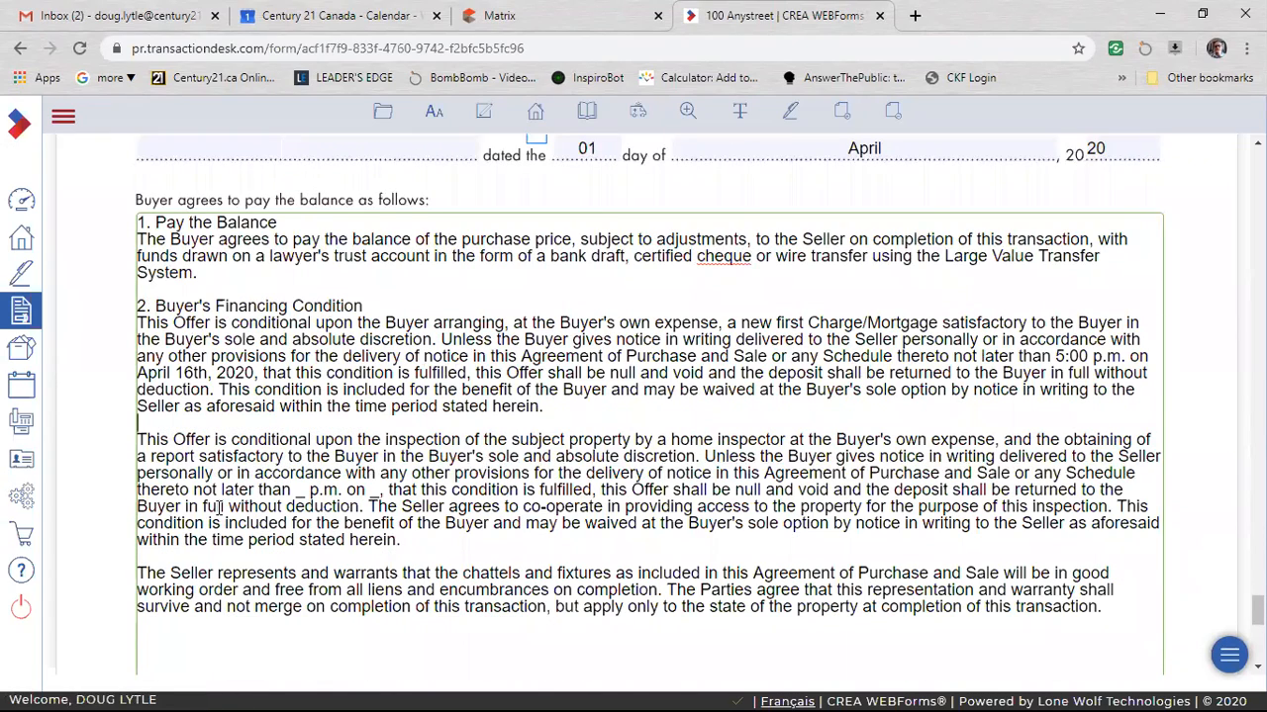
text(3.)
key(Return)
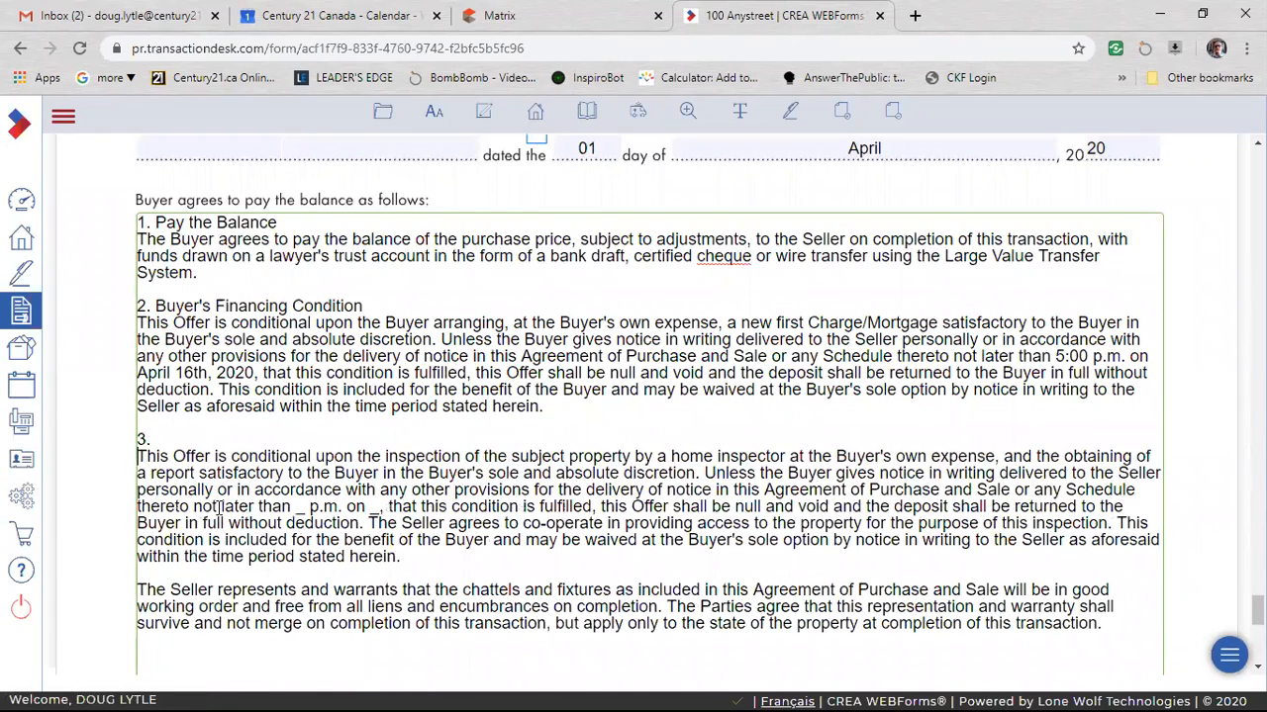
click(138, 590)
text(4.)
key(Return)
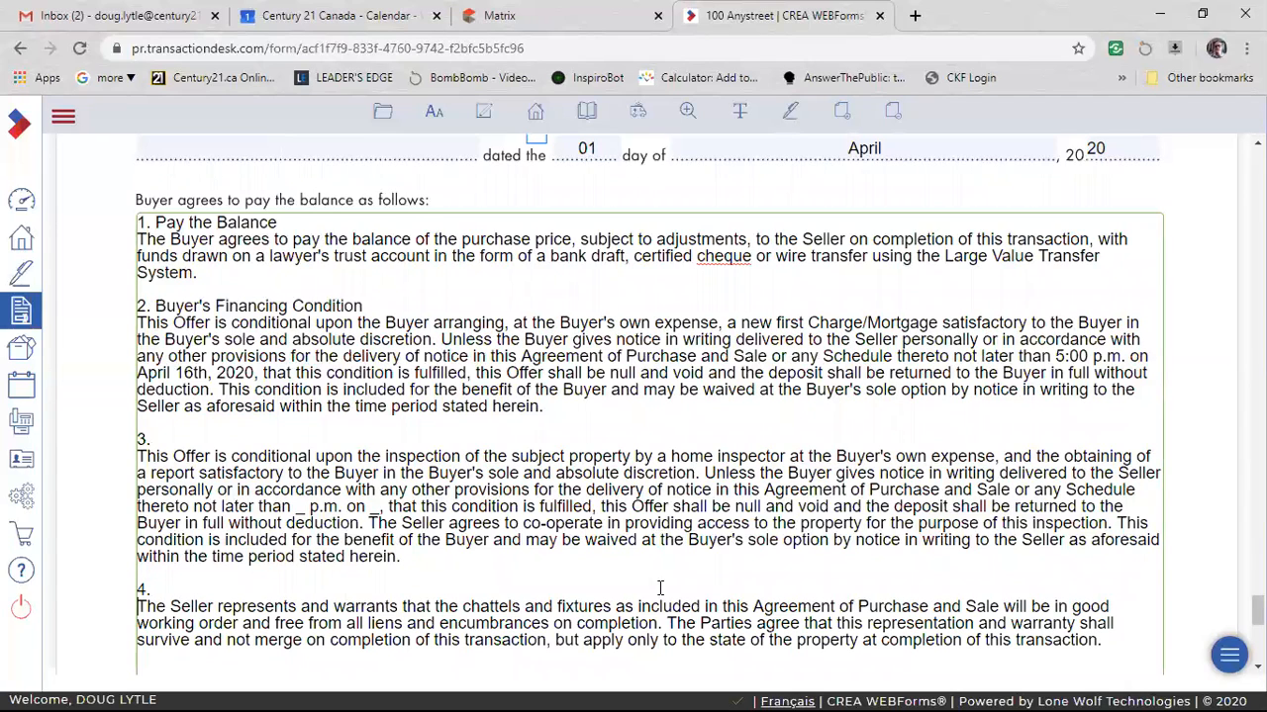
Review the numbered Schedule A clauses, the Commission Trust Agreement and the Acknowledgement section of the agreement.
scroll(660, 588, down, 3)
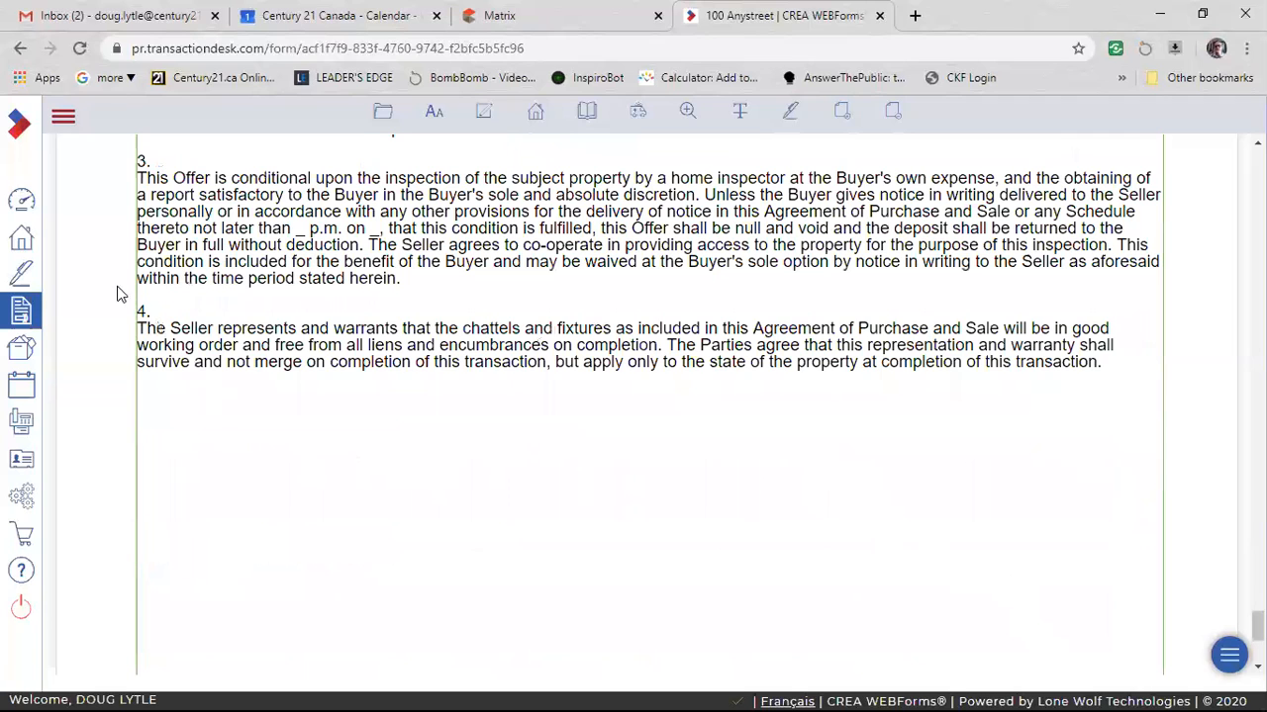
scroll(228, 277, up, 2)
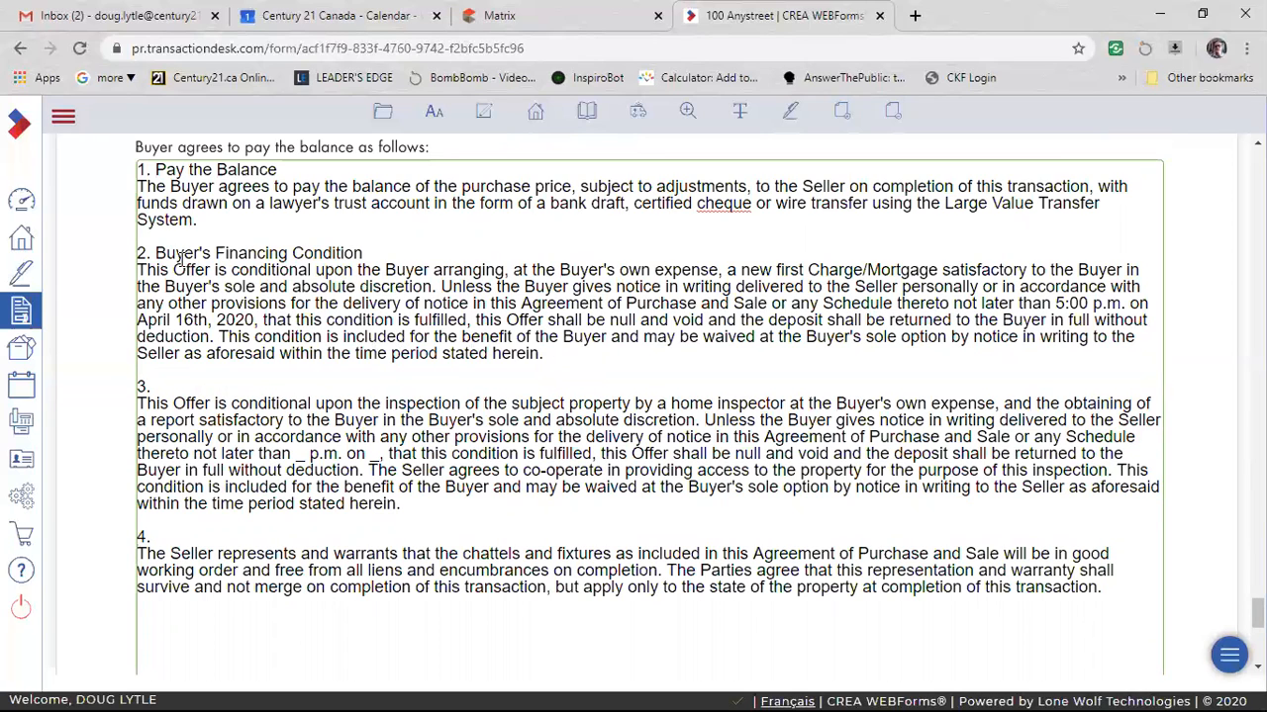
drag(398, 282, 576, 350)
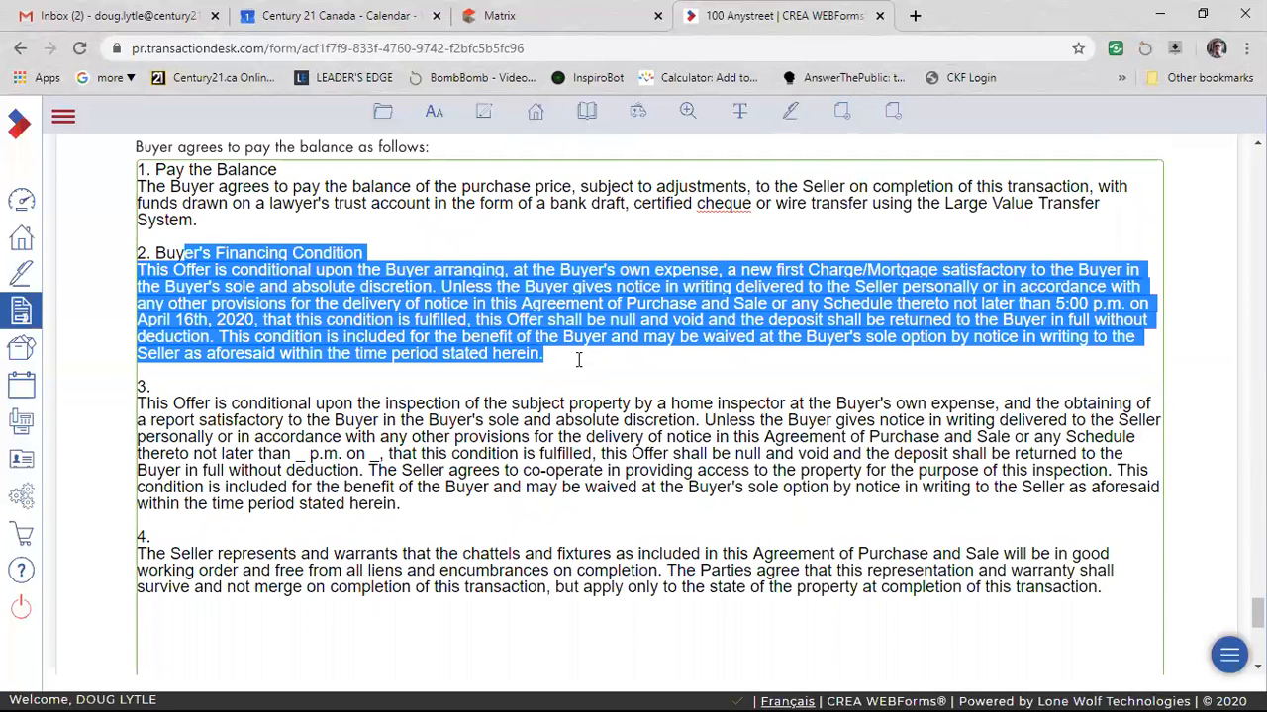
click(579, 360)
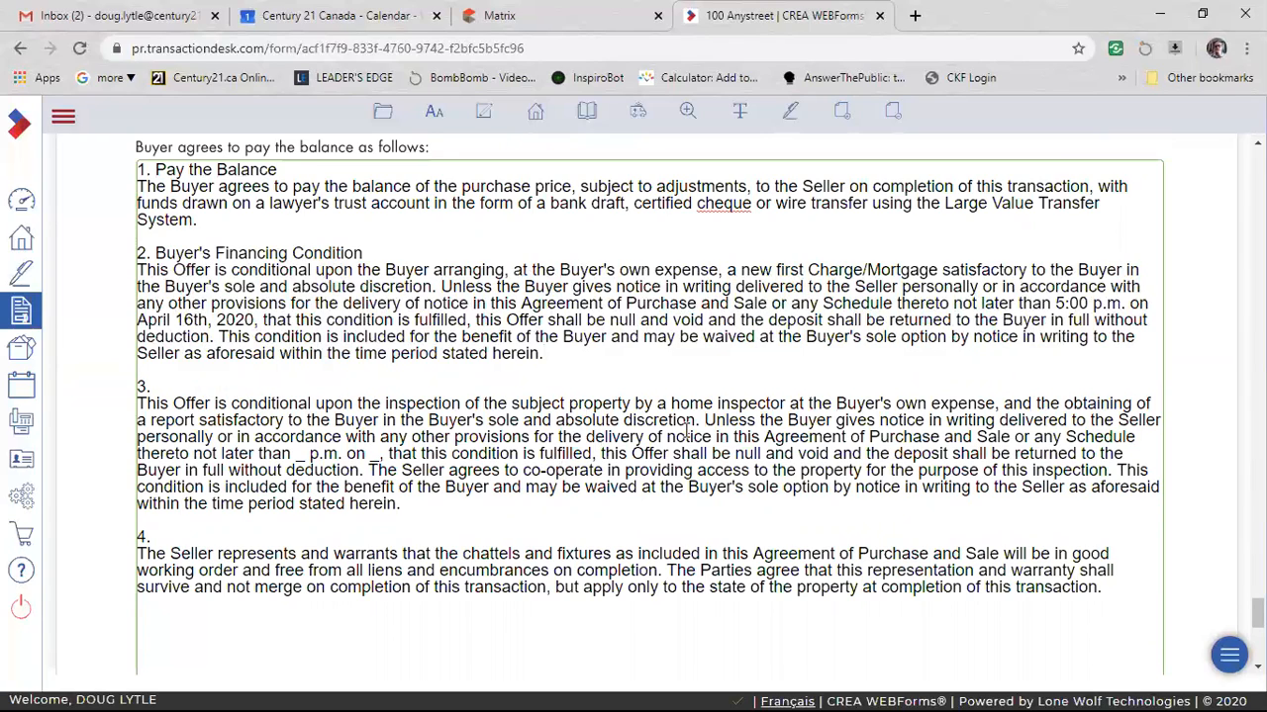
scroll(649, 479, down, 5)
scroll(649, 479, up, 5)
scroll(781, 451, up, 4)
scroll(597, 490, up, 2)
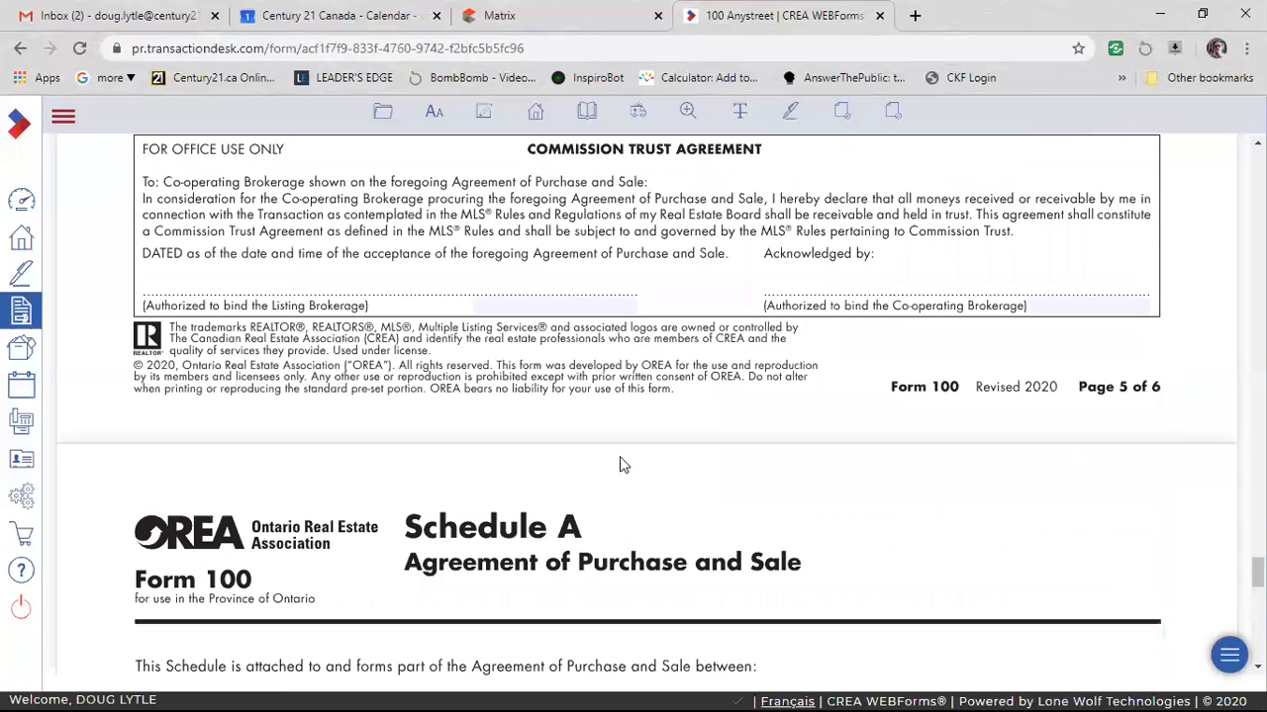
scroll(327, 228, up, 5)
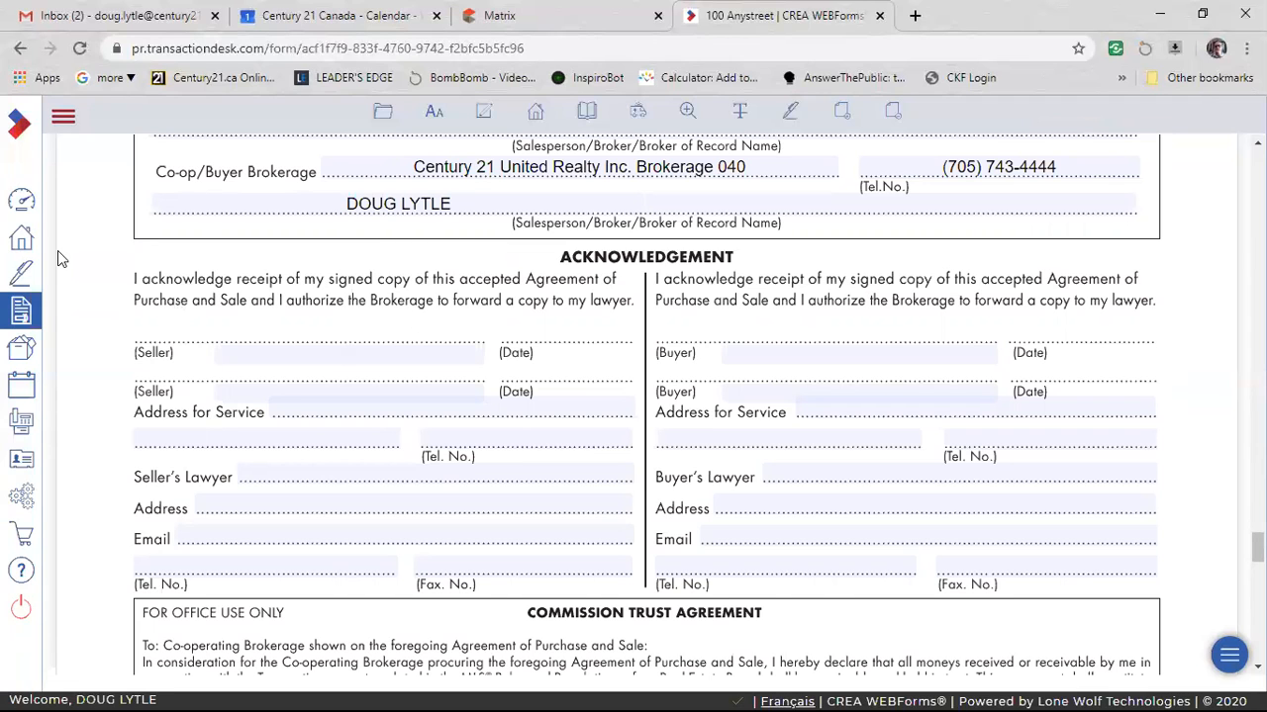
Return to the member dashboard and look through its recent forms and documents.
click(20, 206)
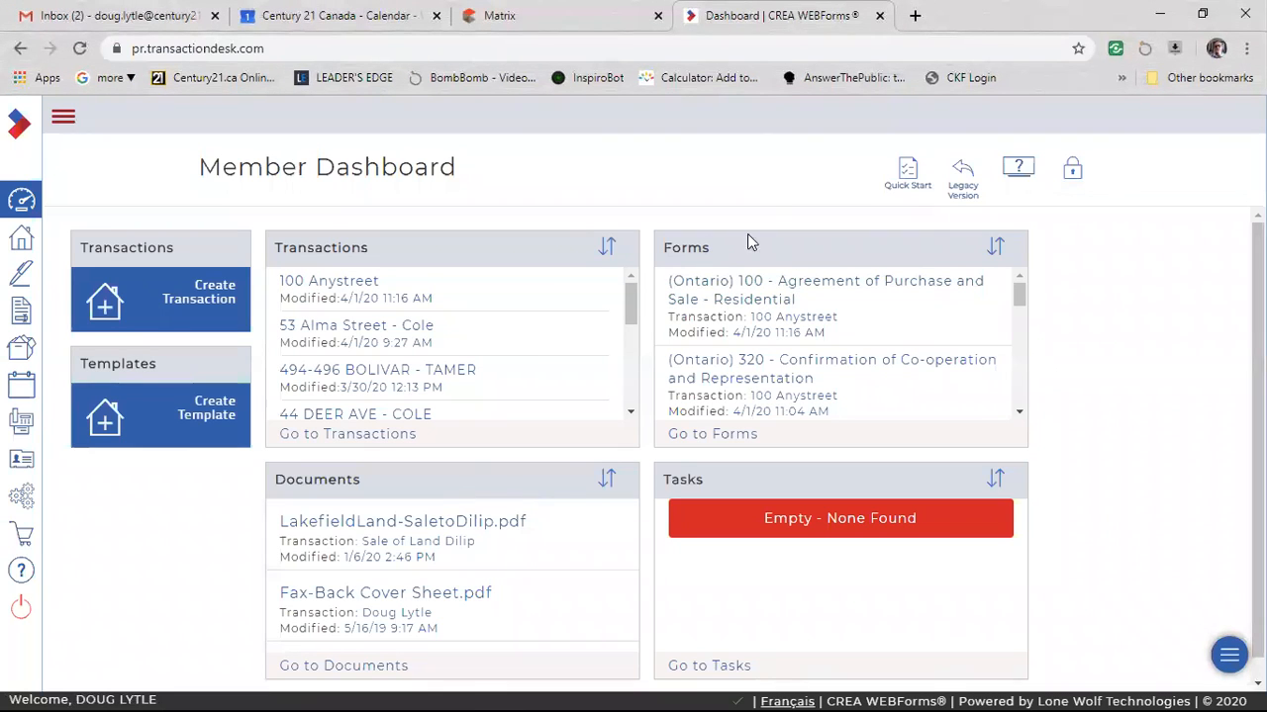
scroll(853, 309, down, 5)
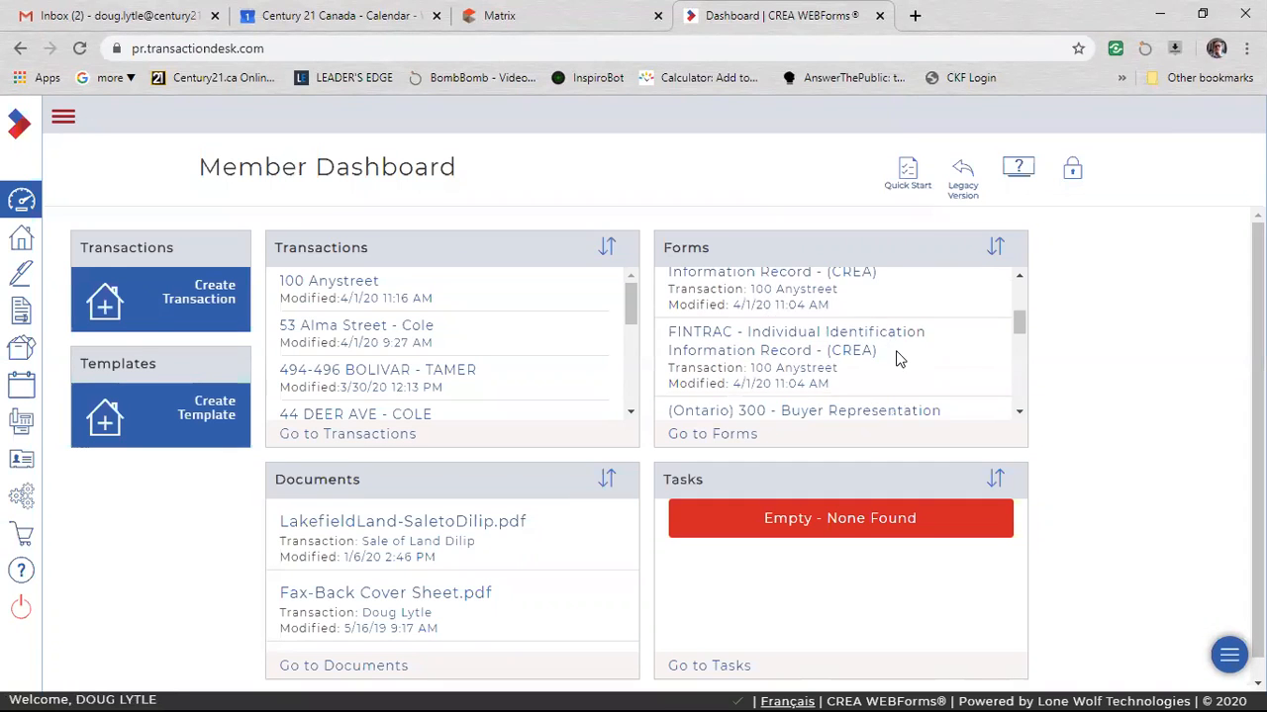
scroll(912, 361, down, 5)
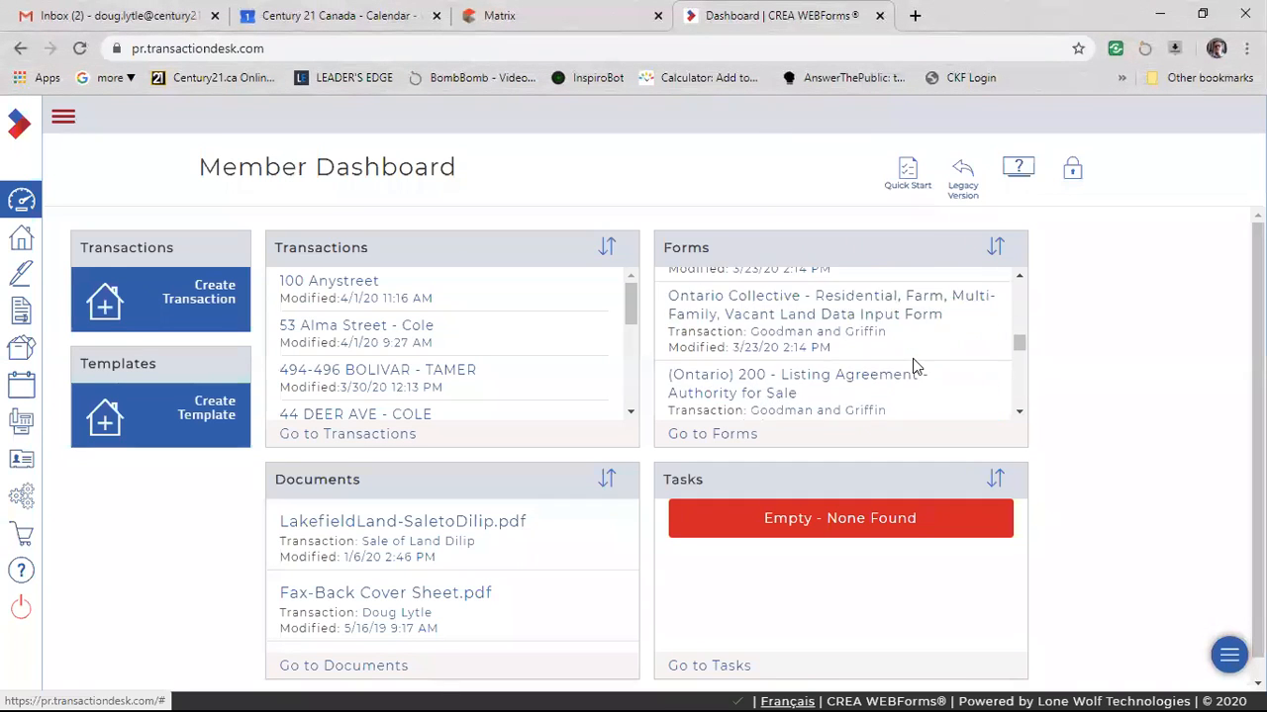
scroll(911, 367, up, 10)
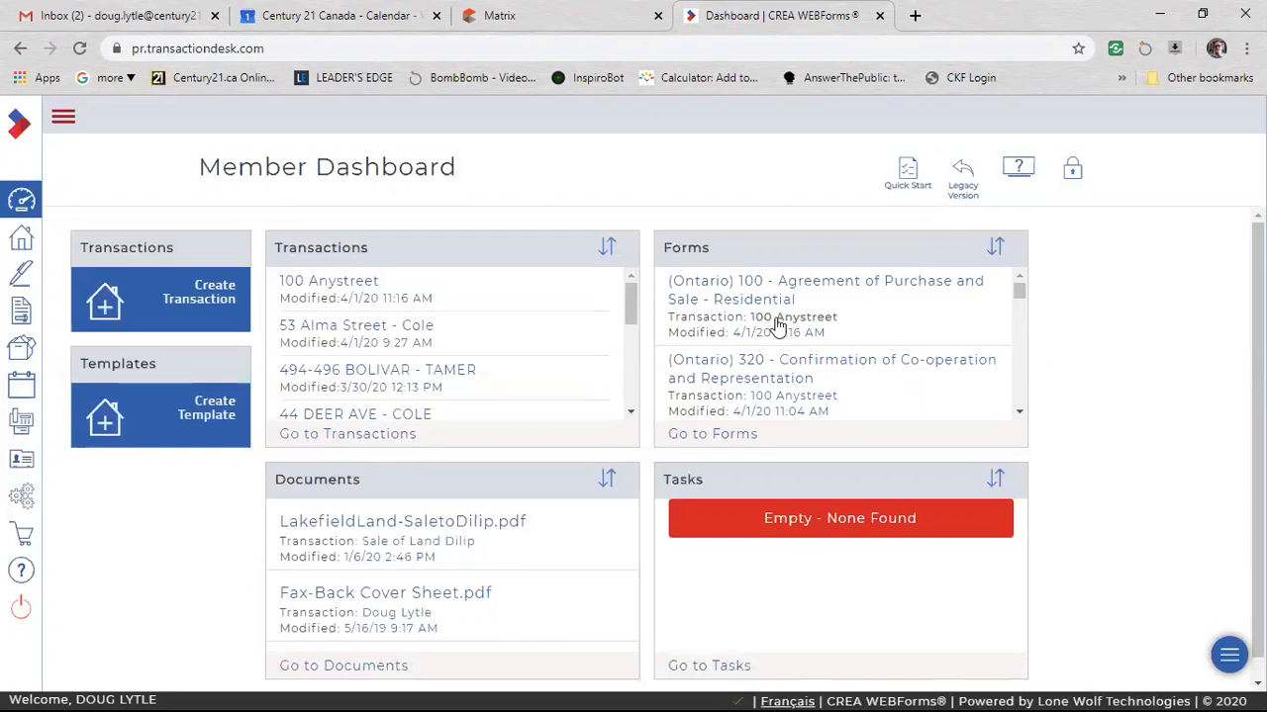
scroll(880, 332, down, 1)
scroll(881, 331, down, 5)
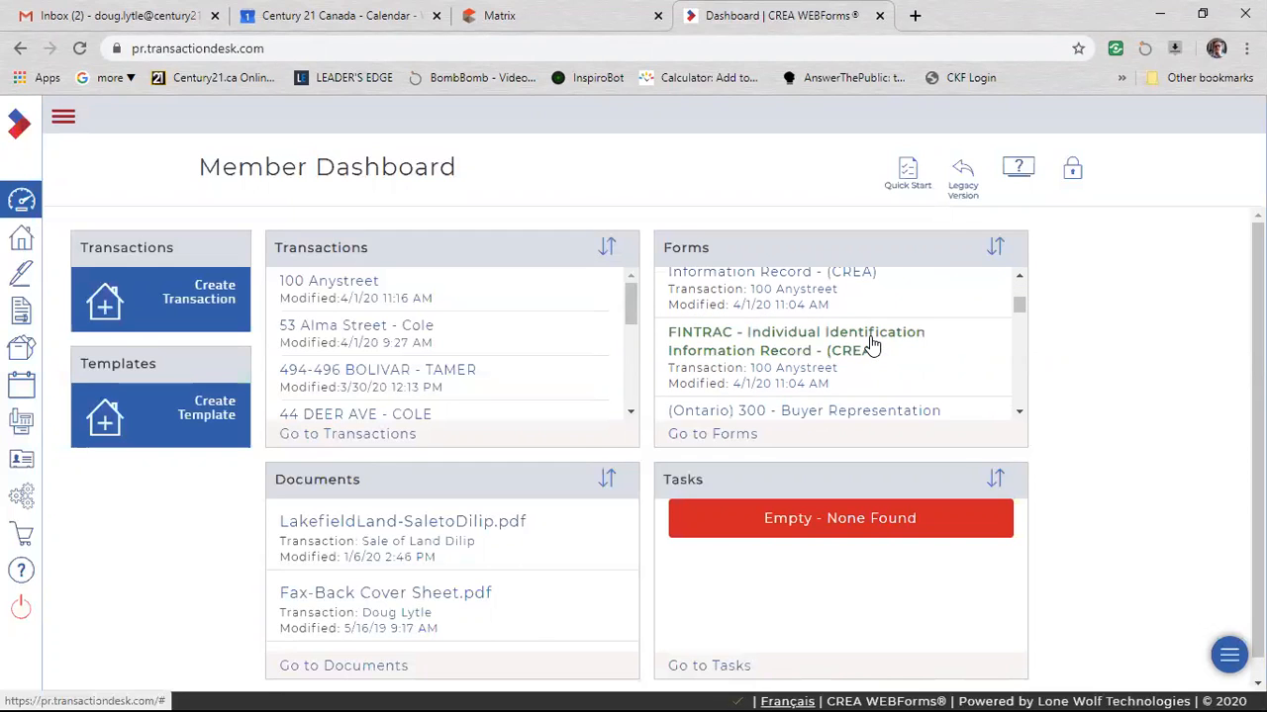
scroll(866, 361, down, 4)
scroll(864, 361, up, 10)
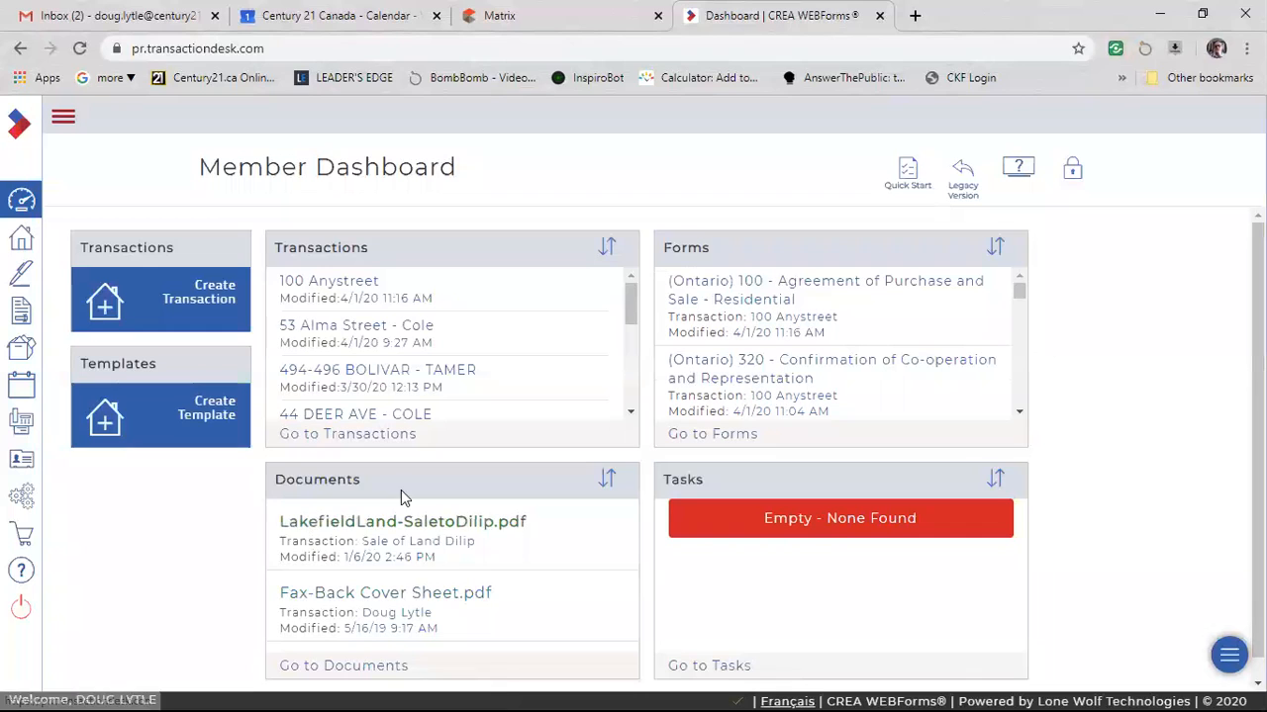
scroll(391, 566, down, 1)
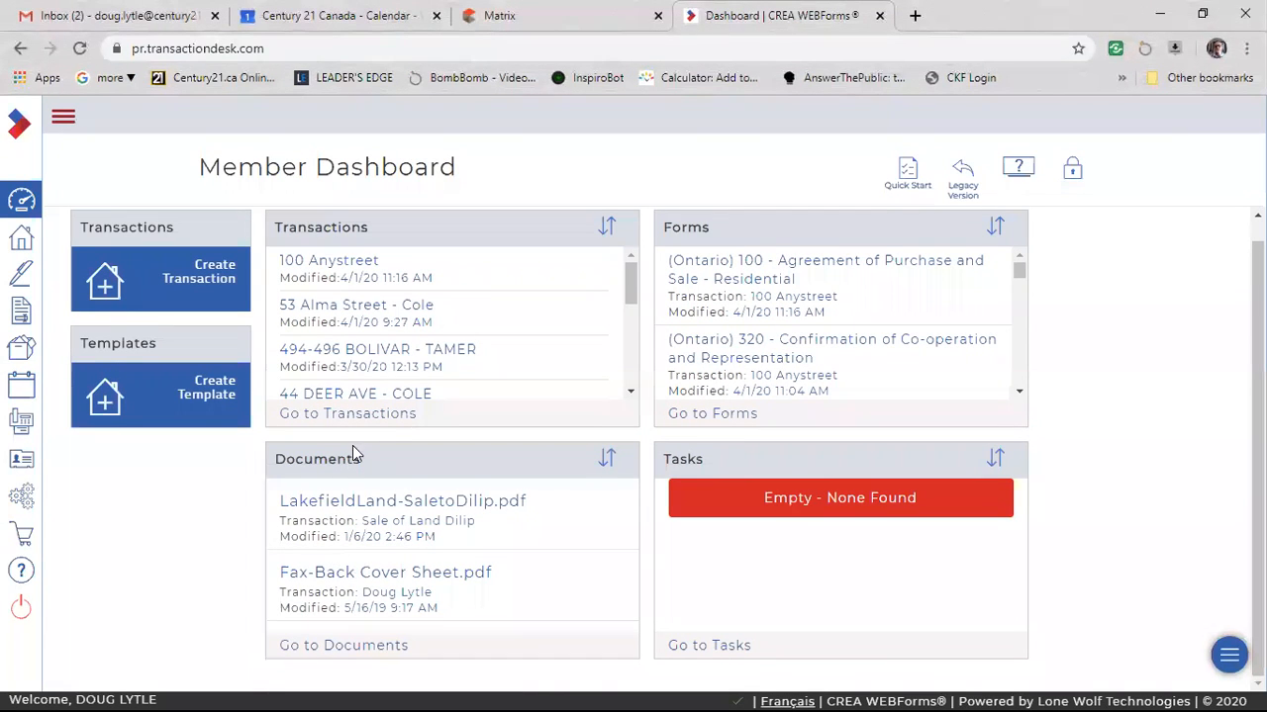
Open the 100 Anystreet transaction and examine its detail overview, forms, documents and checklist status.
click(344, 264)
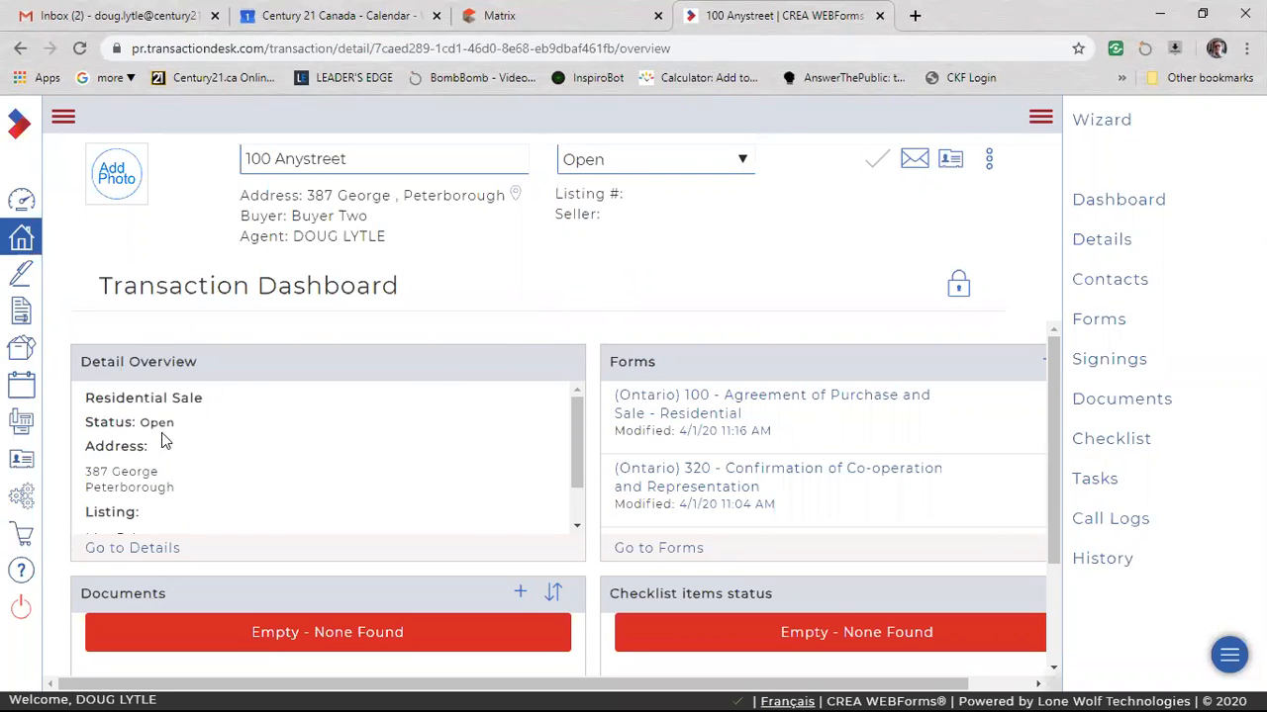
scroll(258, 416, down, 5)
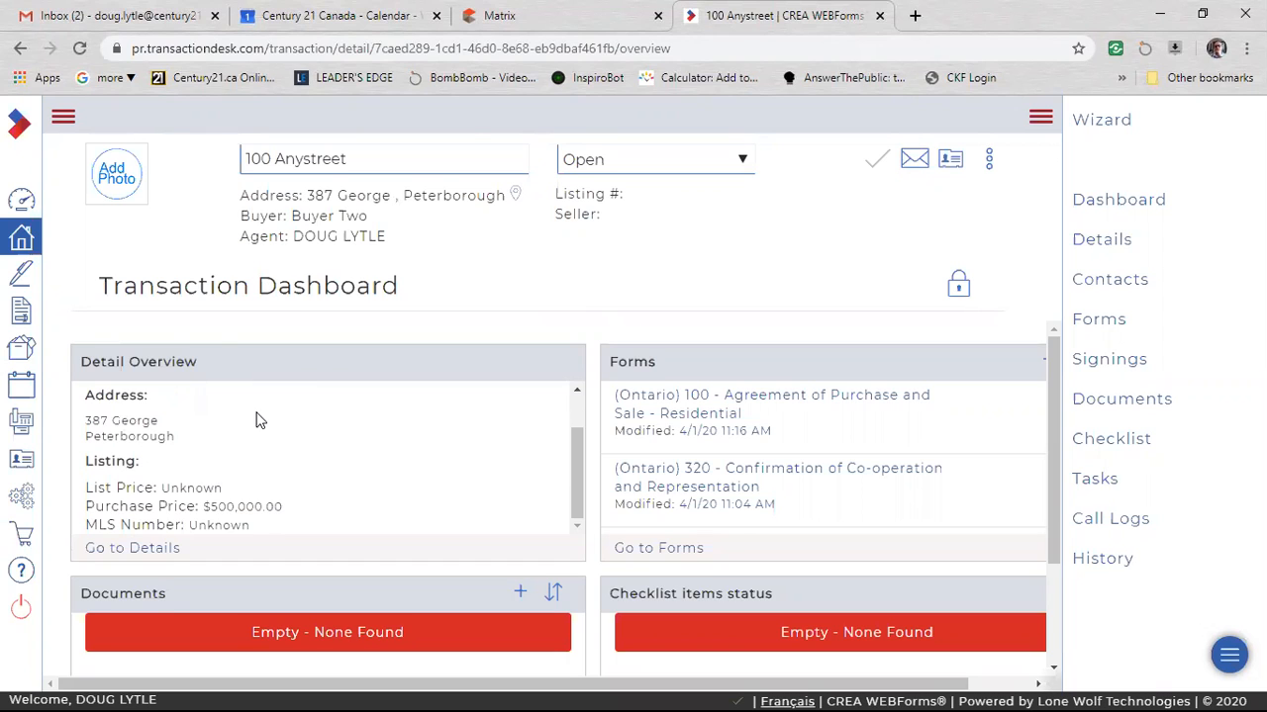
scroll(336, 383, up, 2)
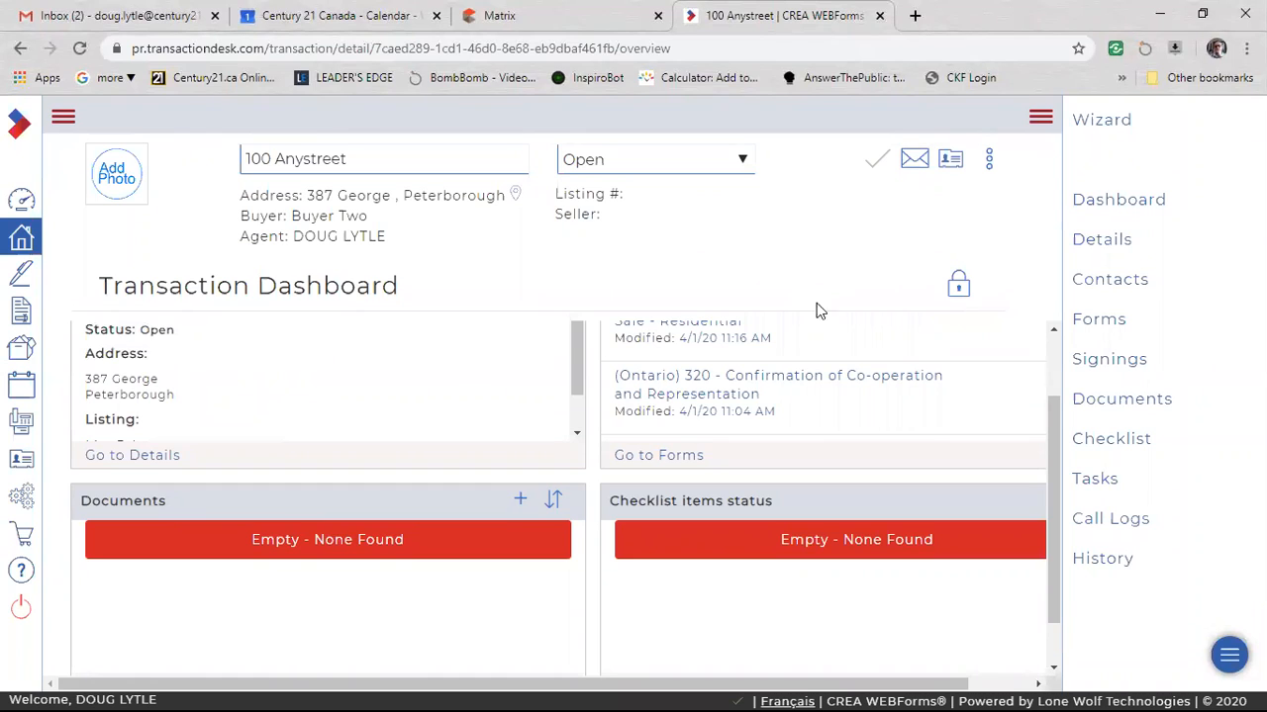
scroll(624, 564, up, 2)
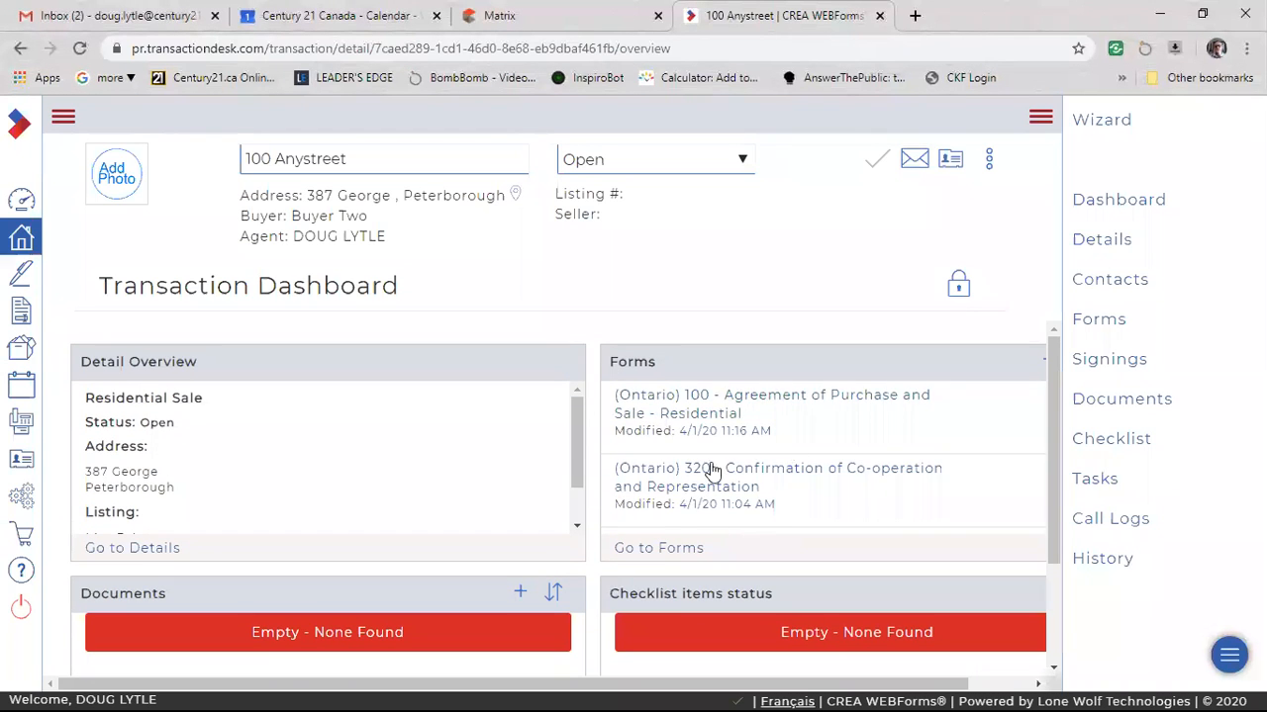
scroll(778, 444, down, 2)
scroll(824, 455, up, 3)
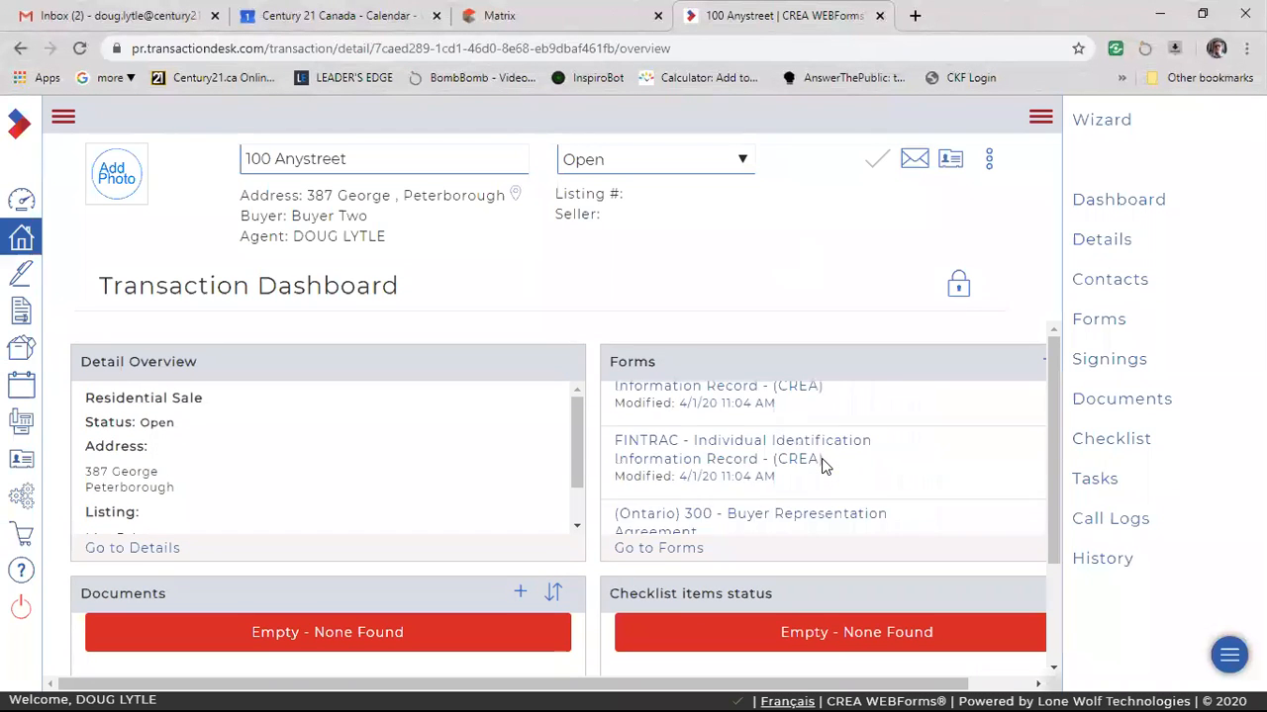
scroll(824, 426, down, 2)
scroll(594, 332, down, 3)
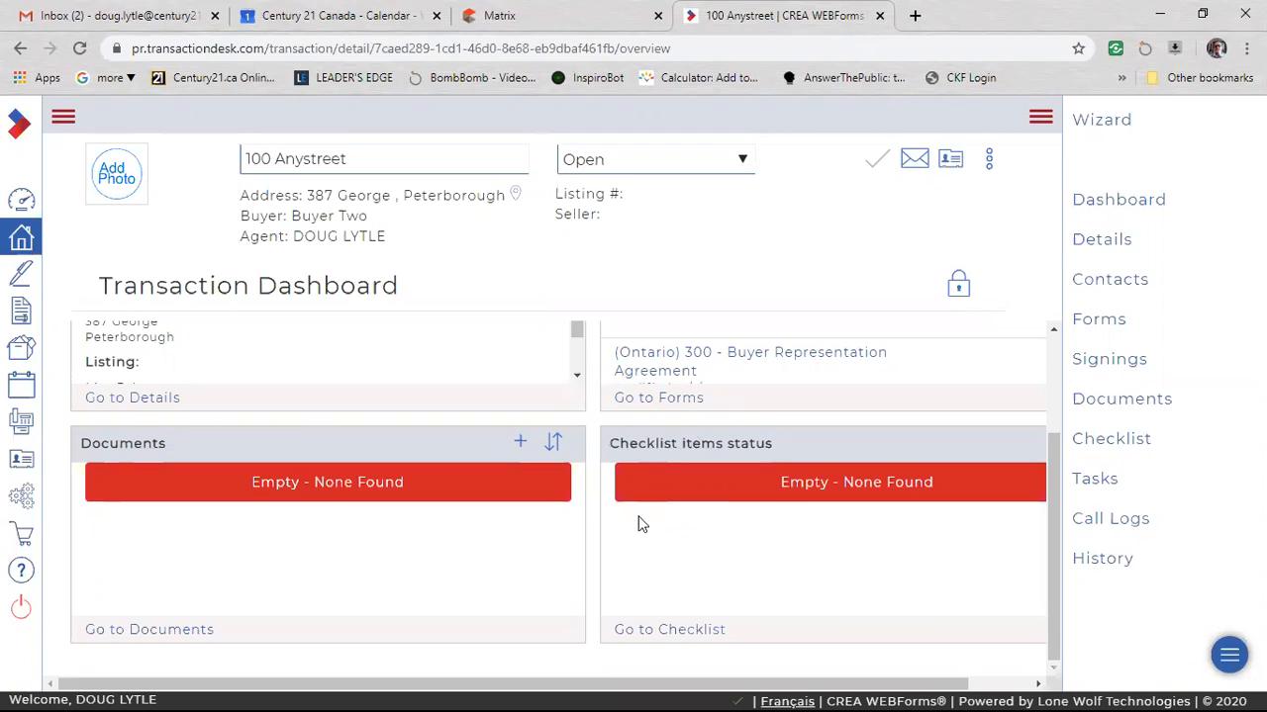
scroll(525, 588, up, 3)
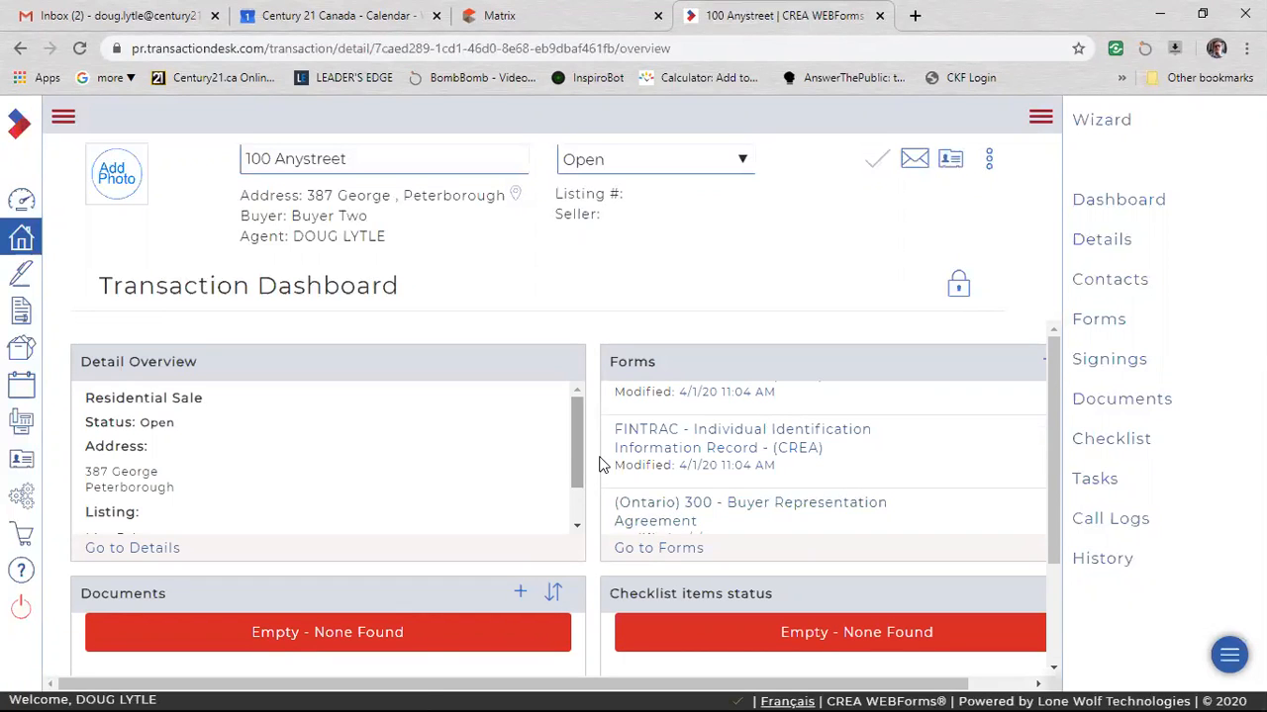
scroll(594, 466, down, 3)
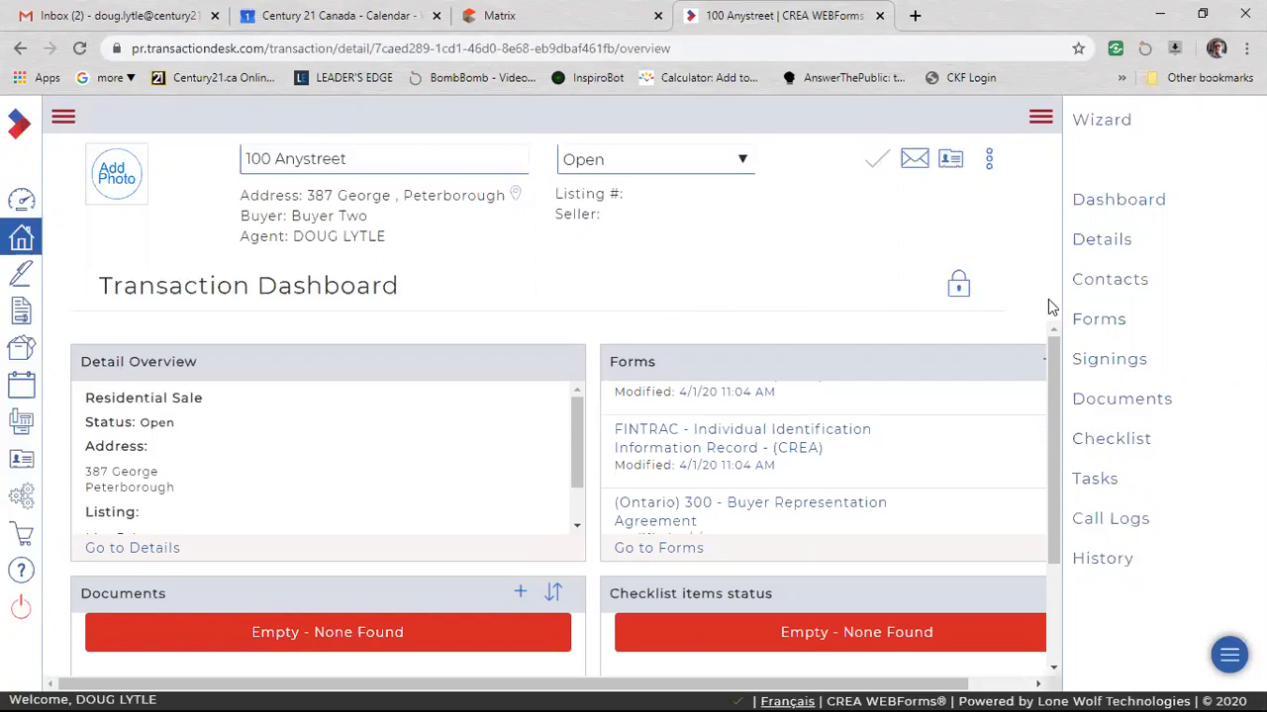
Open the transaction's full forms list and look through the forms it contains.
click(1094, 321)
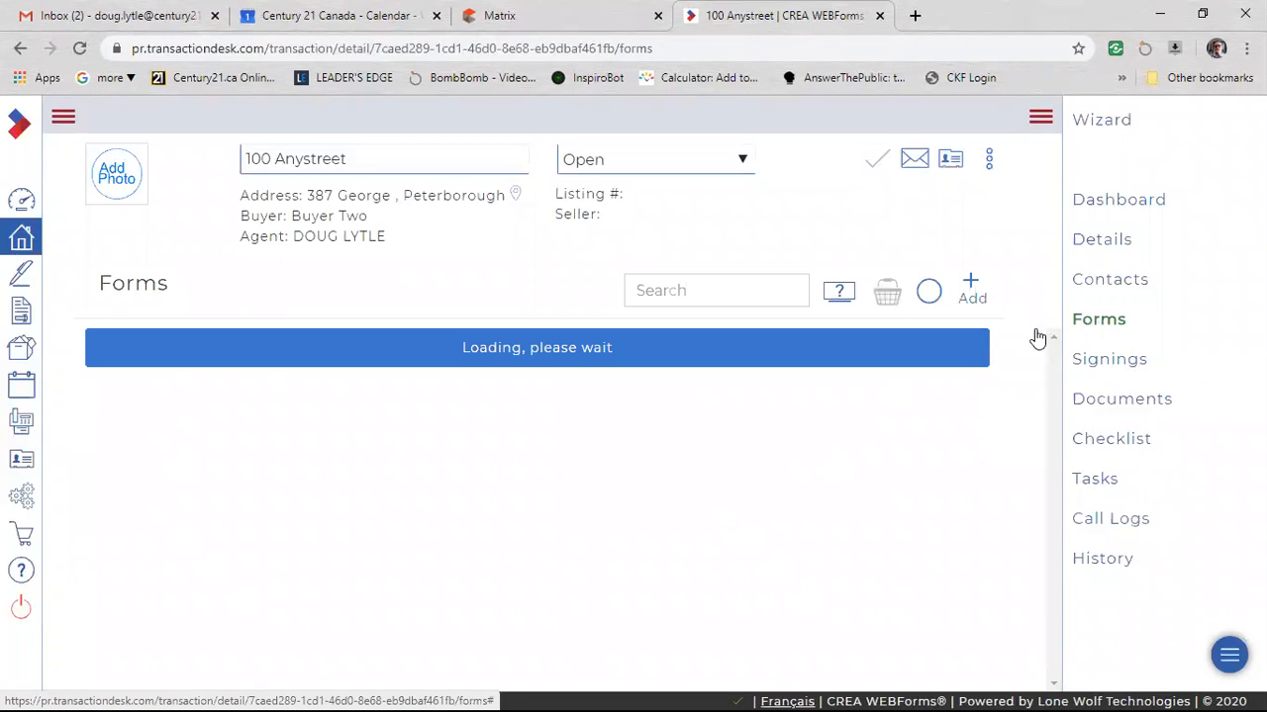
scroll(450, 540, down, 1)
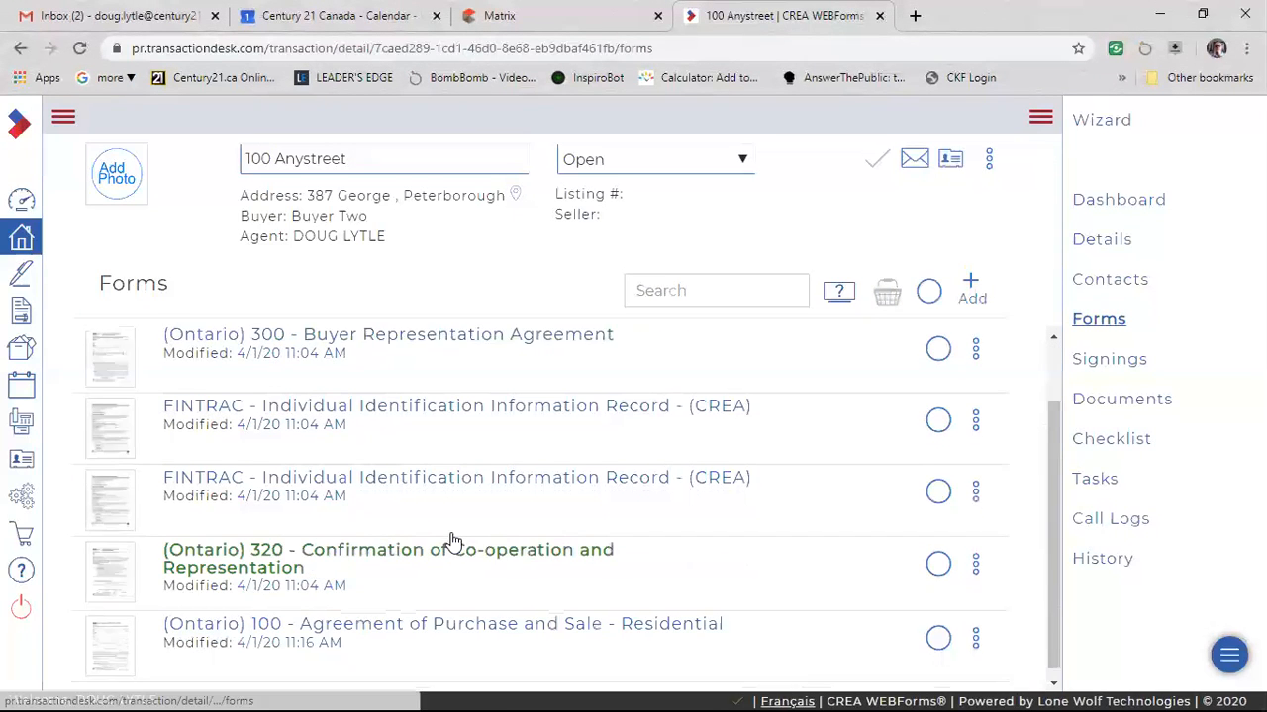
scroll(453, 540, down, 1)
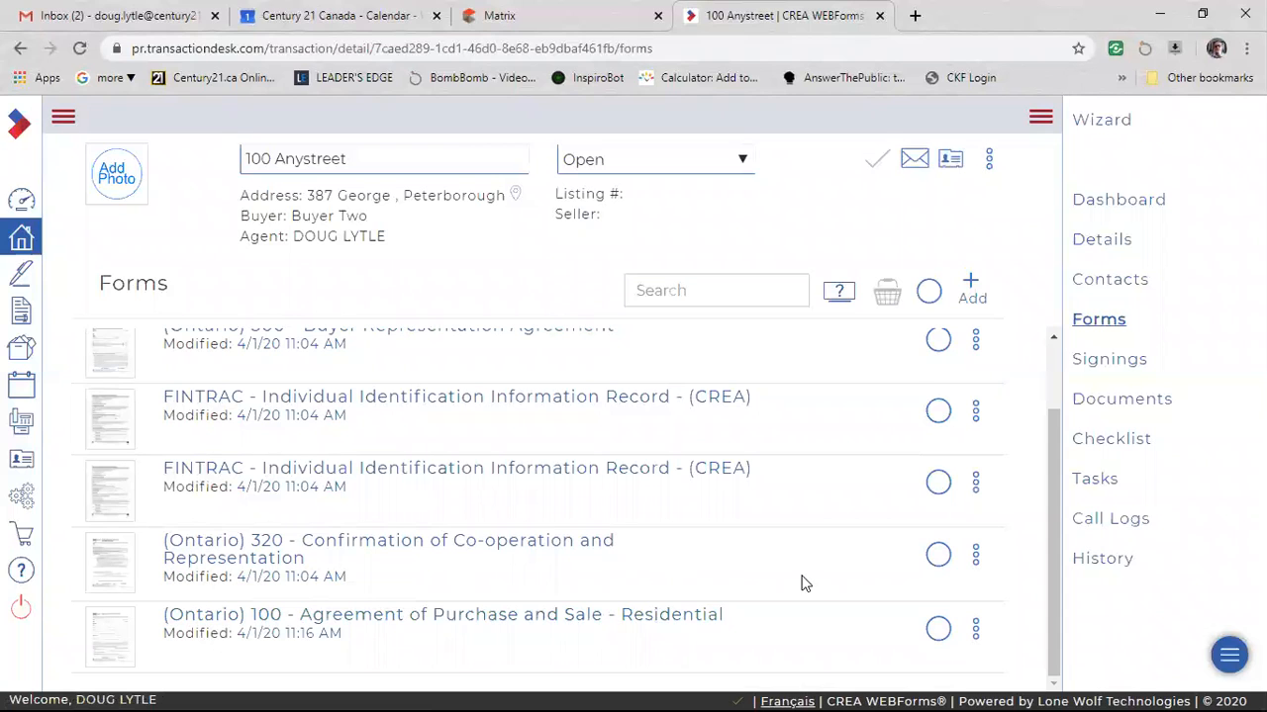
scroll(741, 563, up, 1)
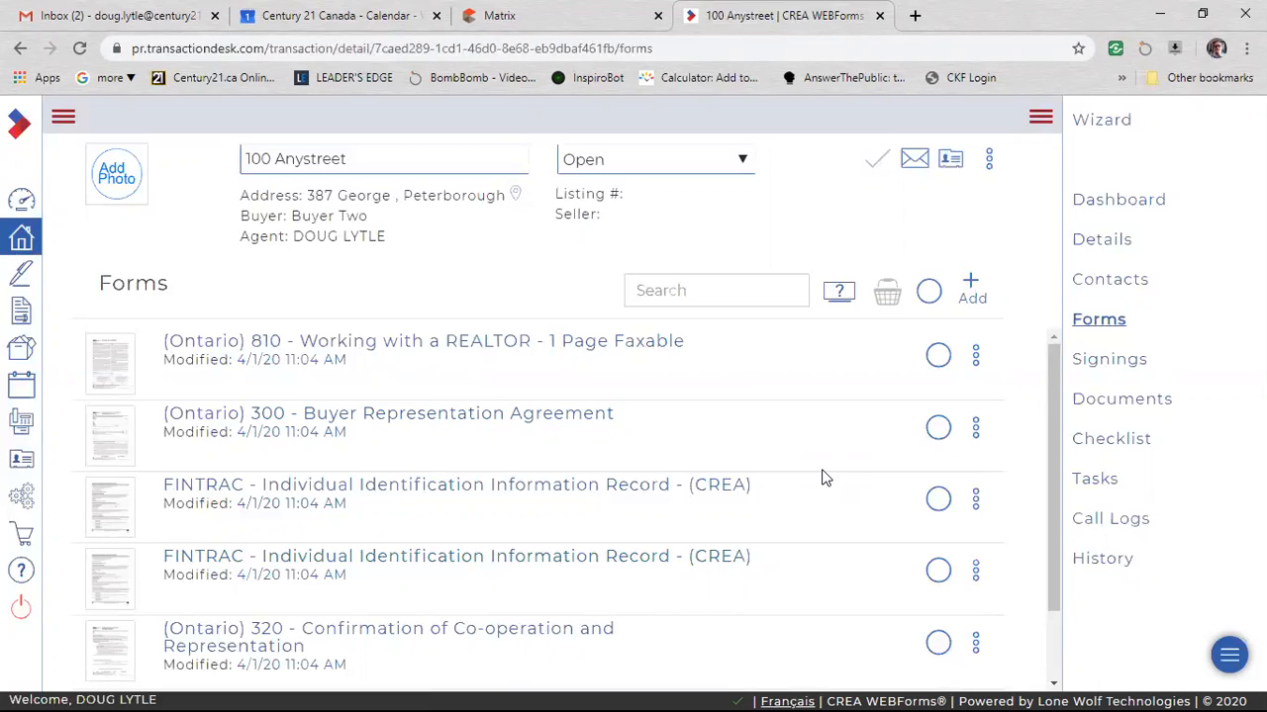
scroll(768, 526, down, 1)
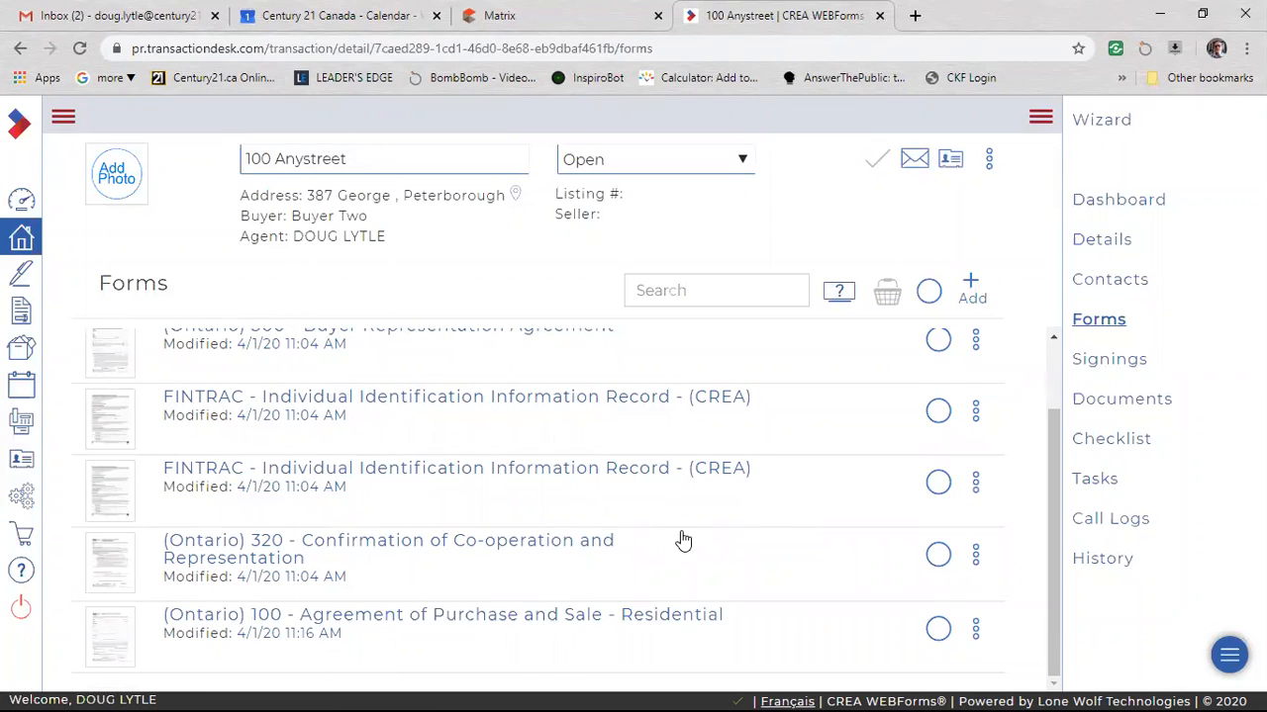
scroll(683, 540, up, 3)
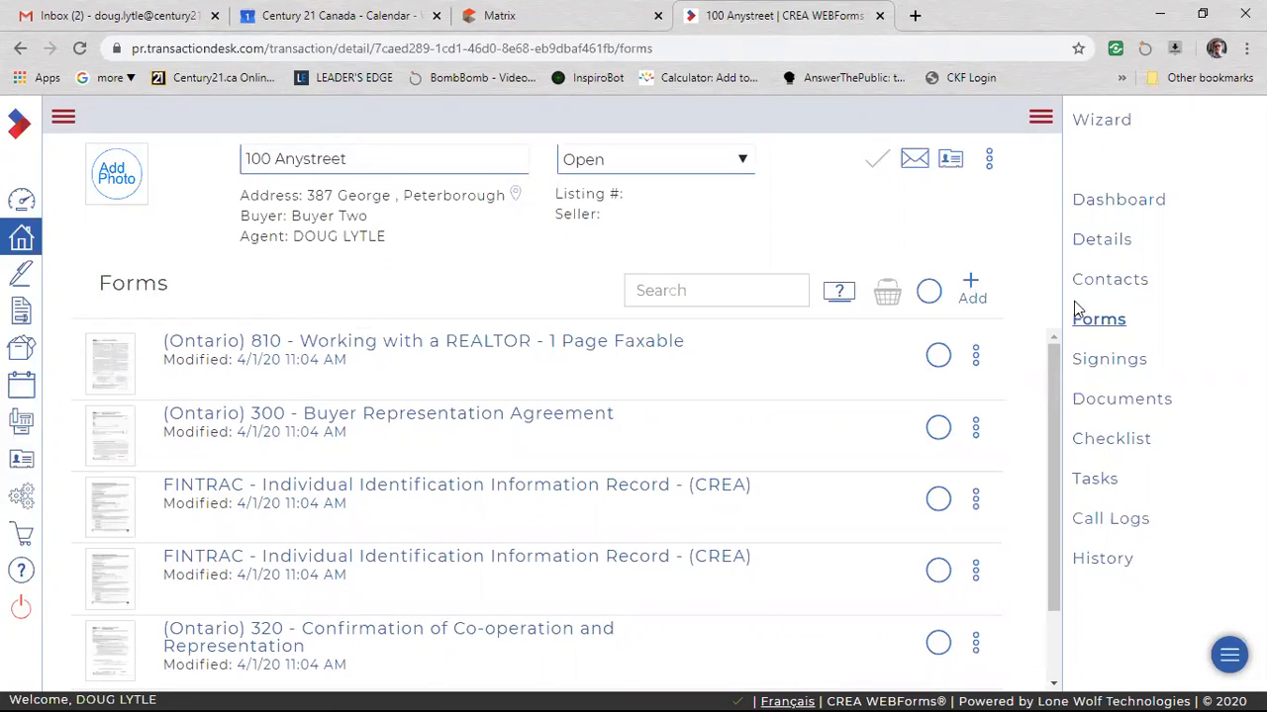
View the basket actions for Form 320 Confirmation of Co-operation and Form 100 Agreement of Purchase and Sale selected together, and clear the selection.
scroll(485, 589, down, 2)
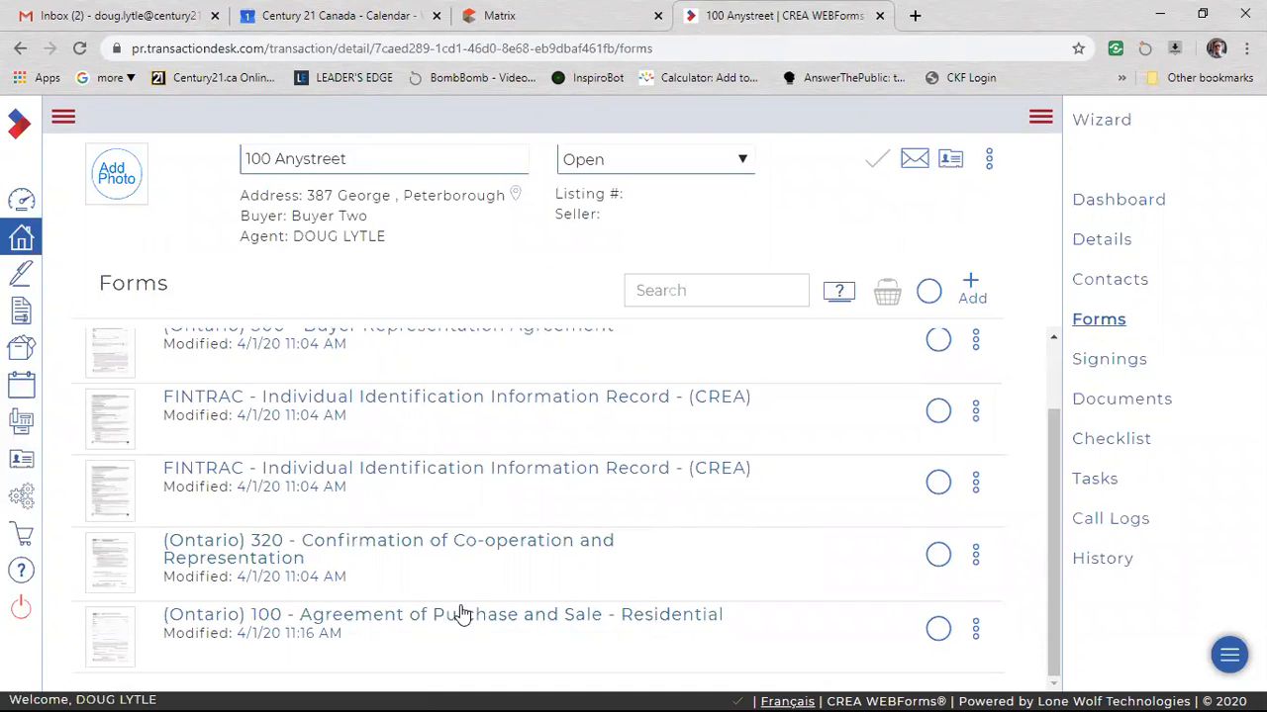
click(939, 556)
click(937, 630)
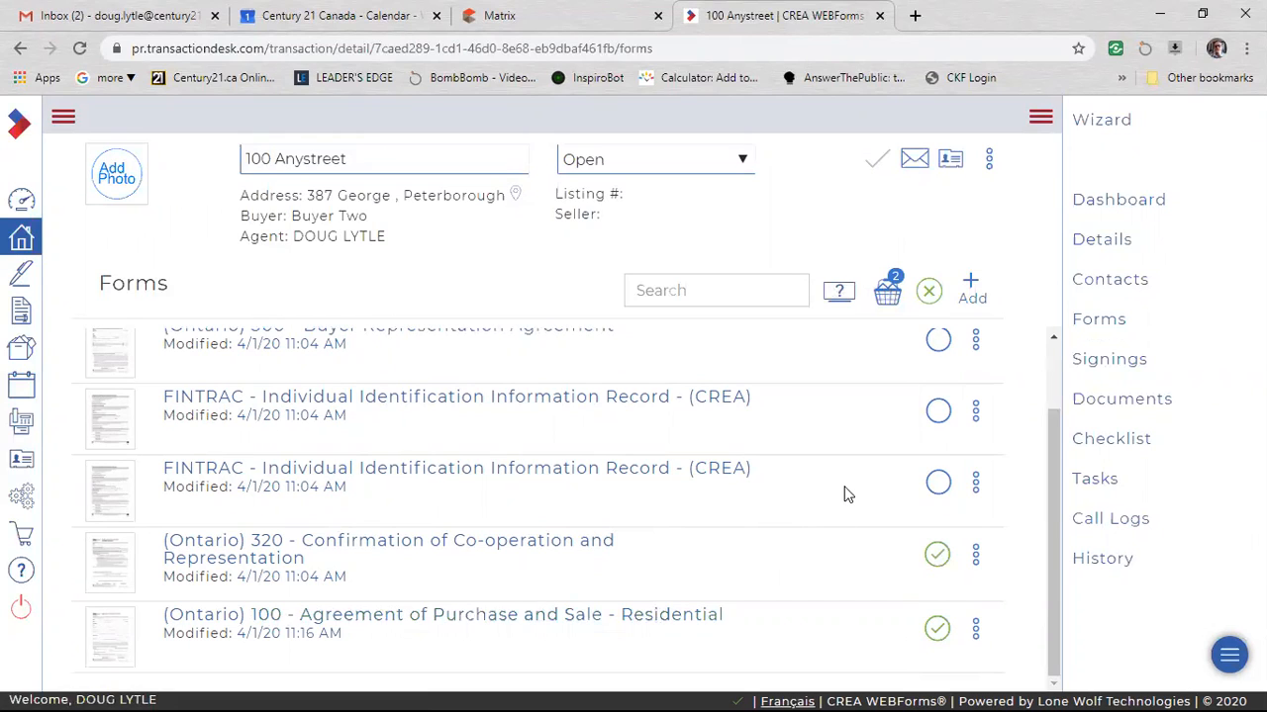
click(888, 297)
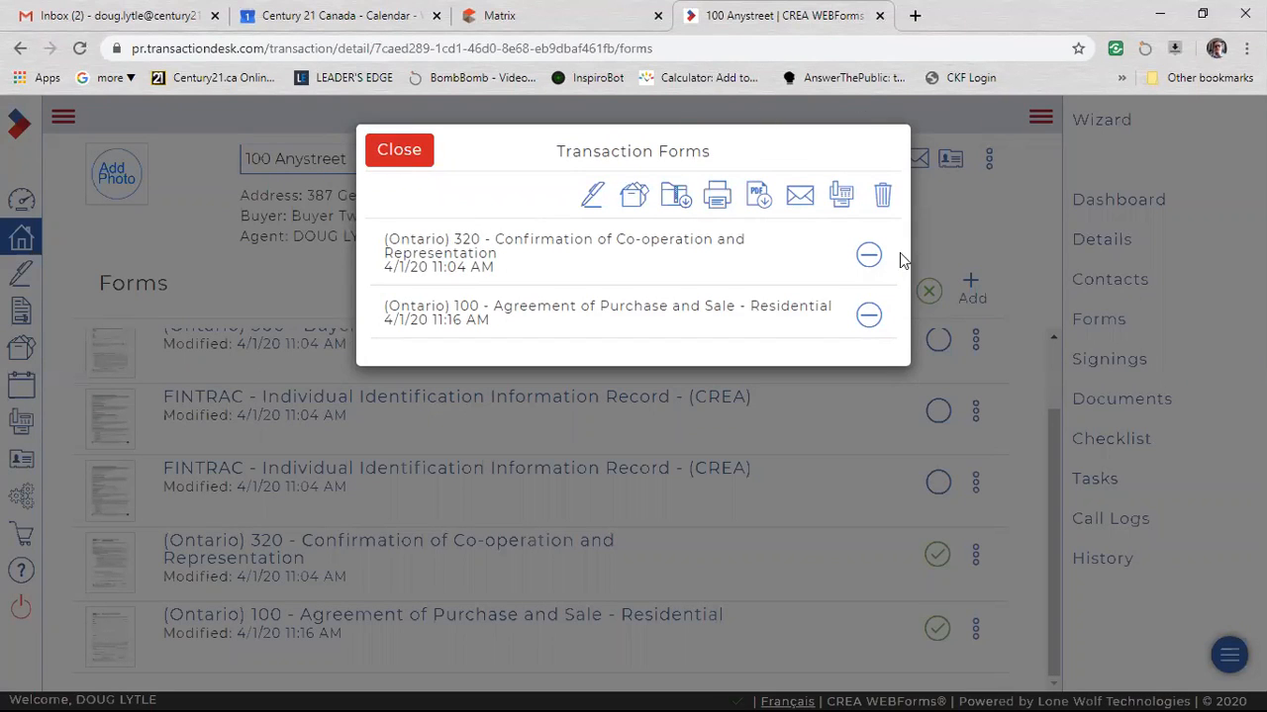
click(398, 150)
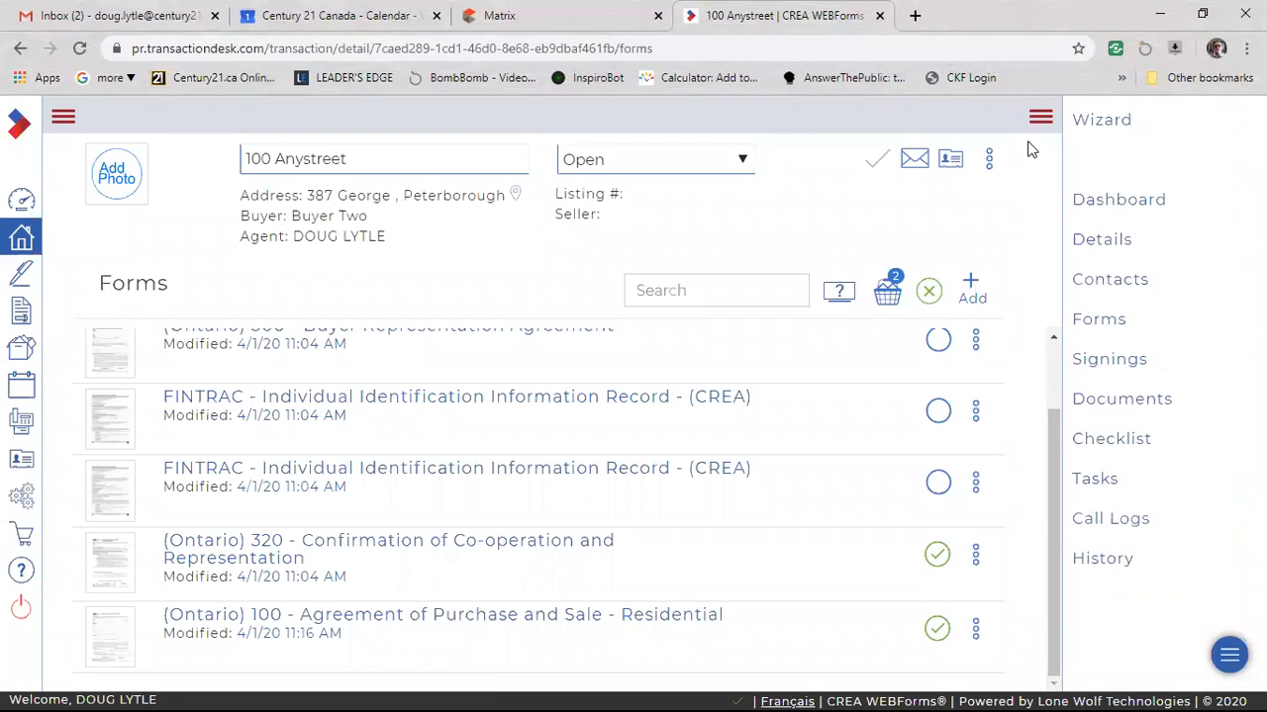
click(928, 291)
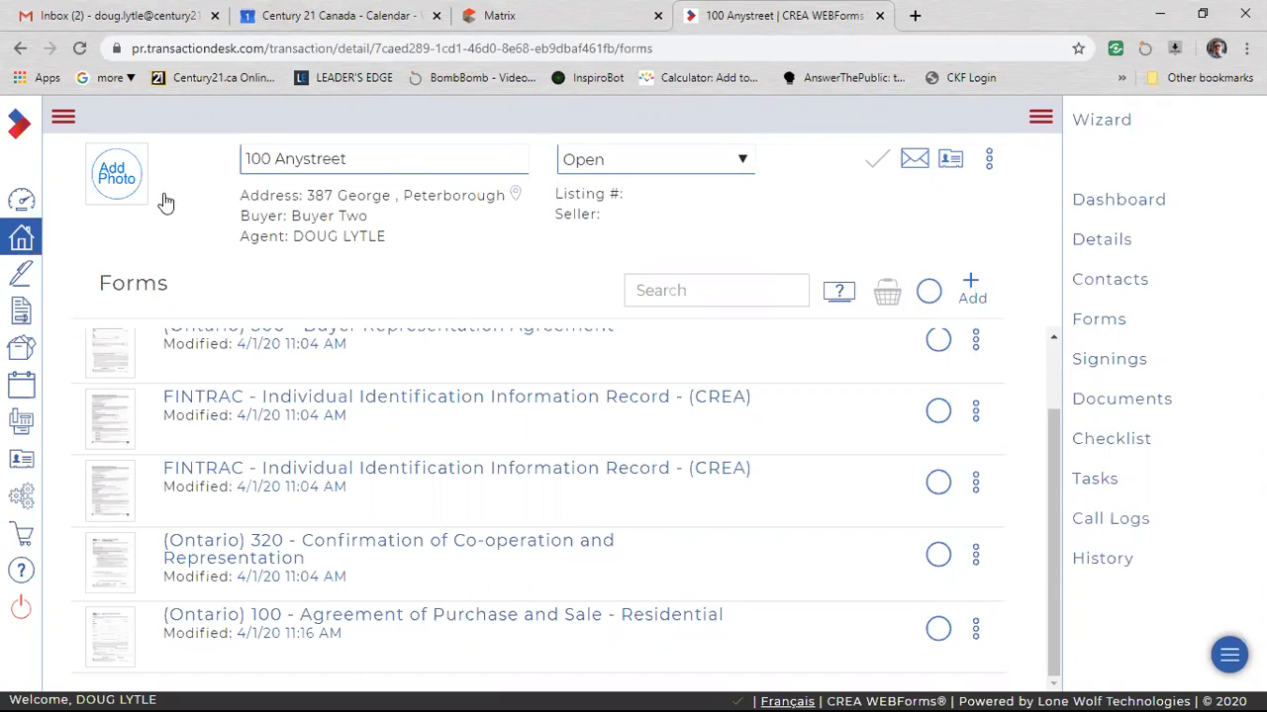
Share the 100 Anystreet transaction with the Front Desk team and save the sharing settings.
click(989, 161)
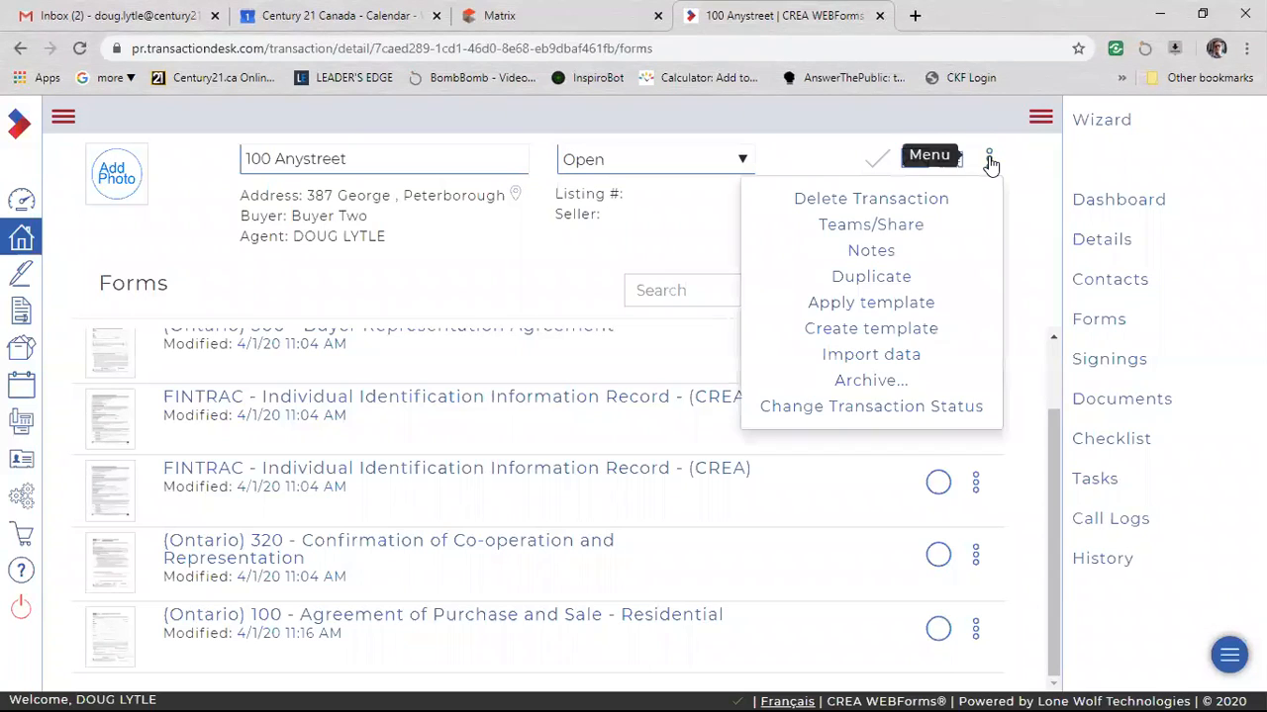
click(879, 231)
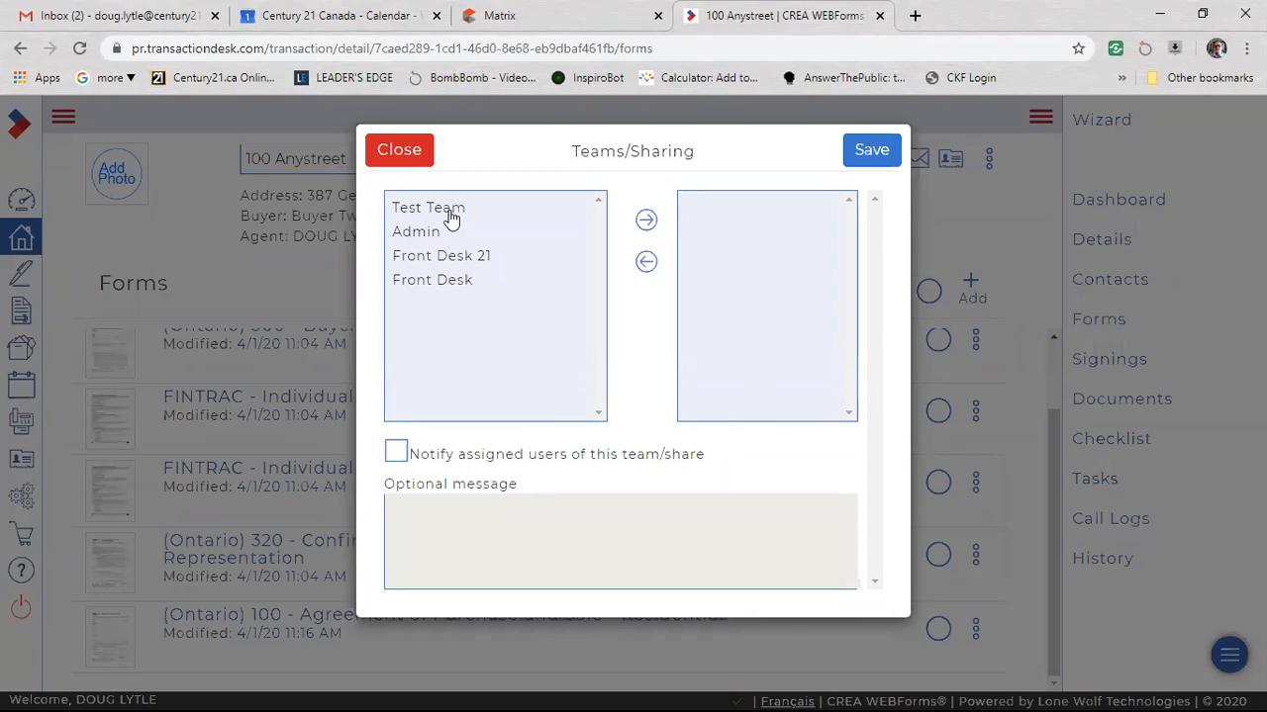
click(429, 287)
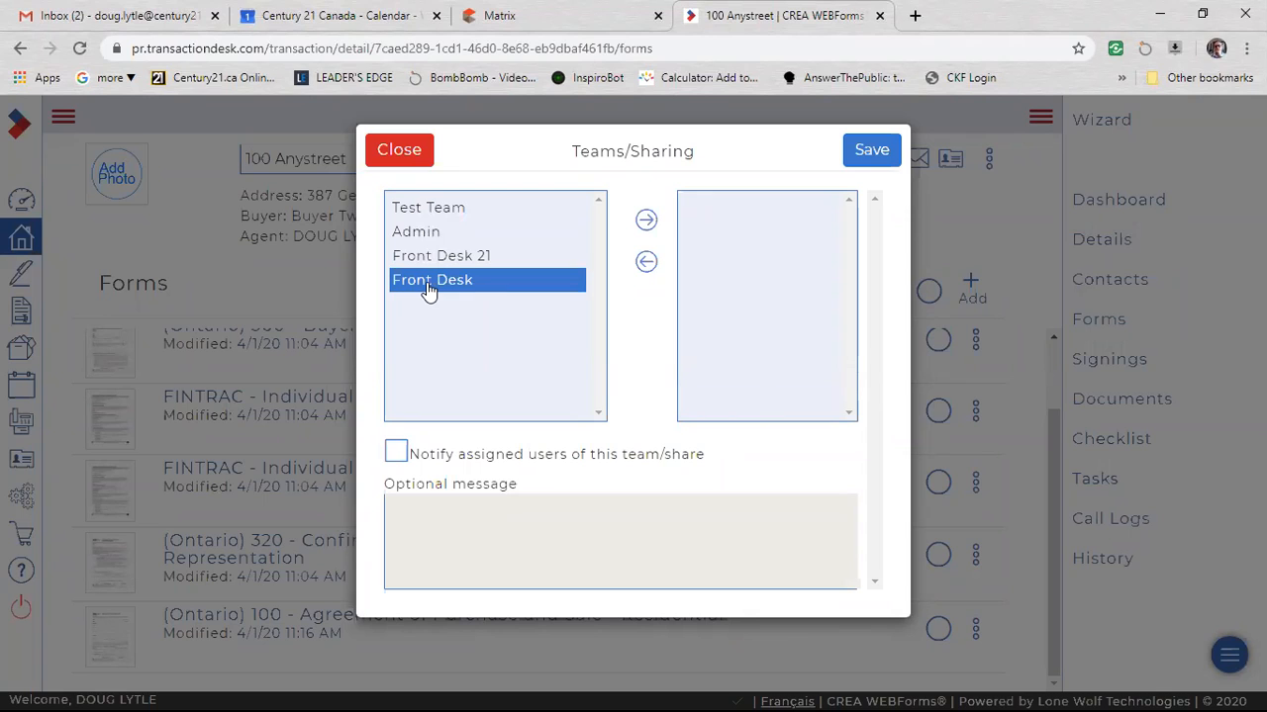
click(645, 221)
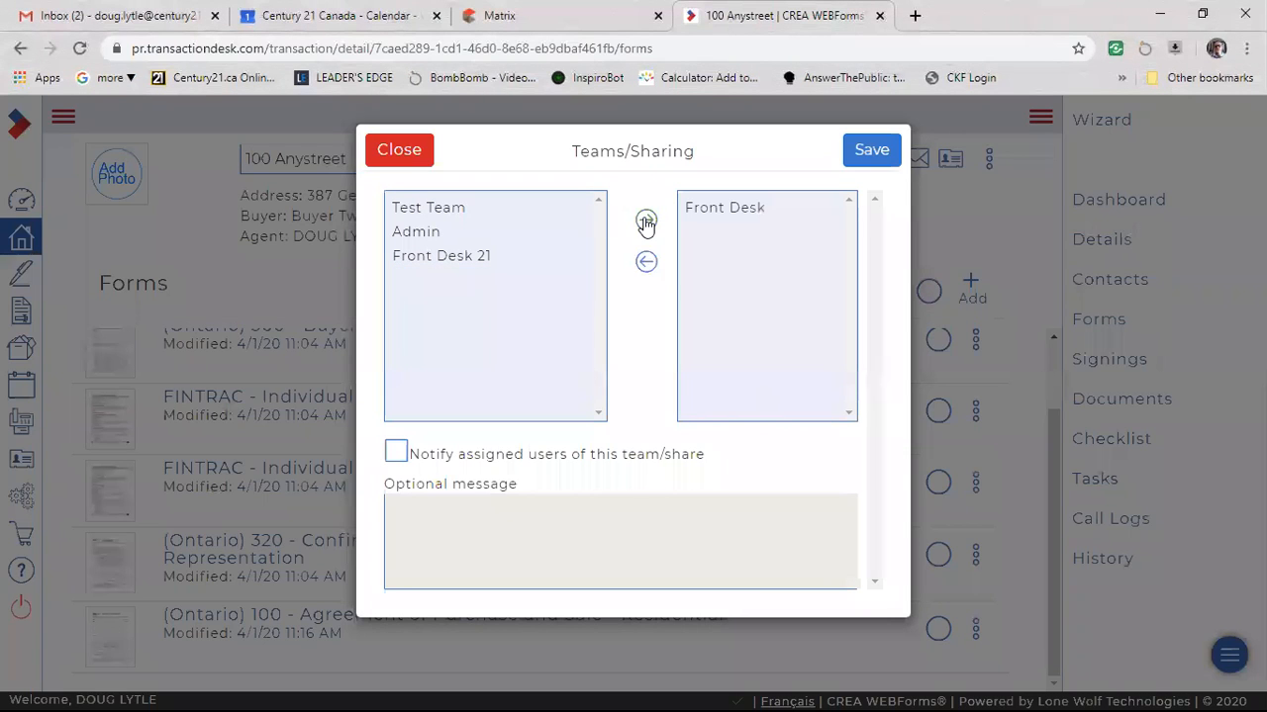
click(863, 147)
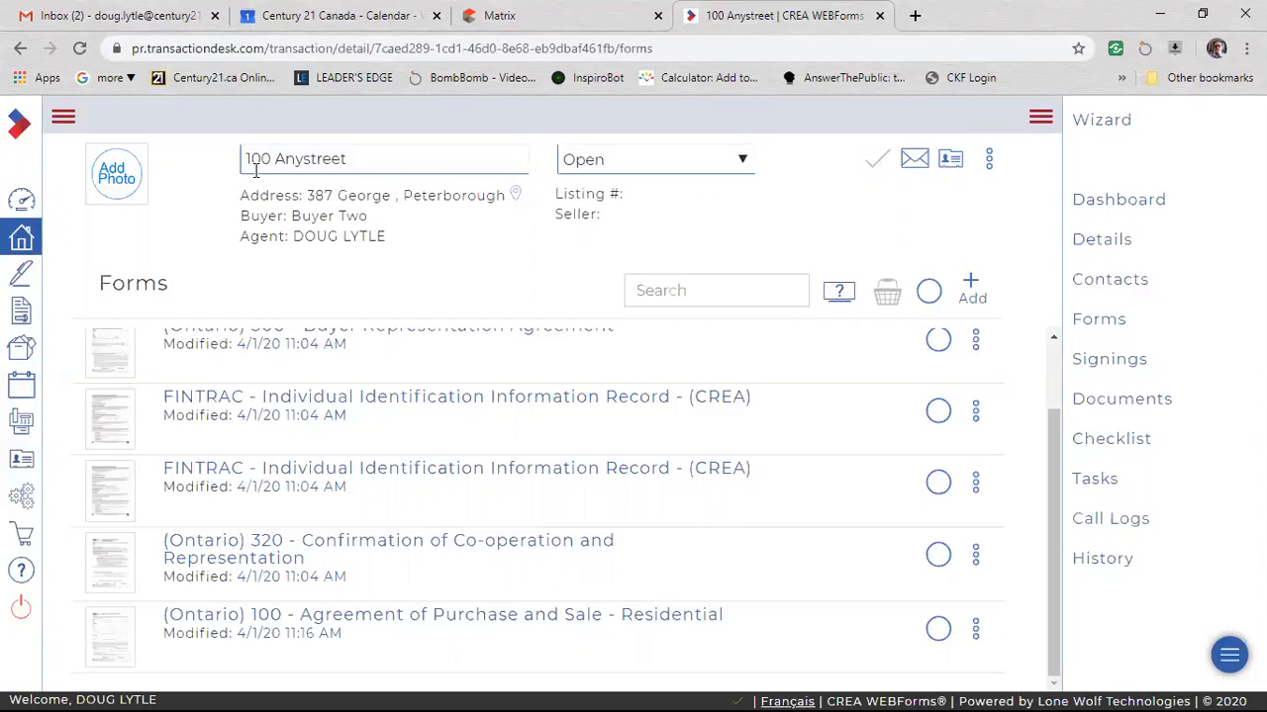
click(353, 158)
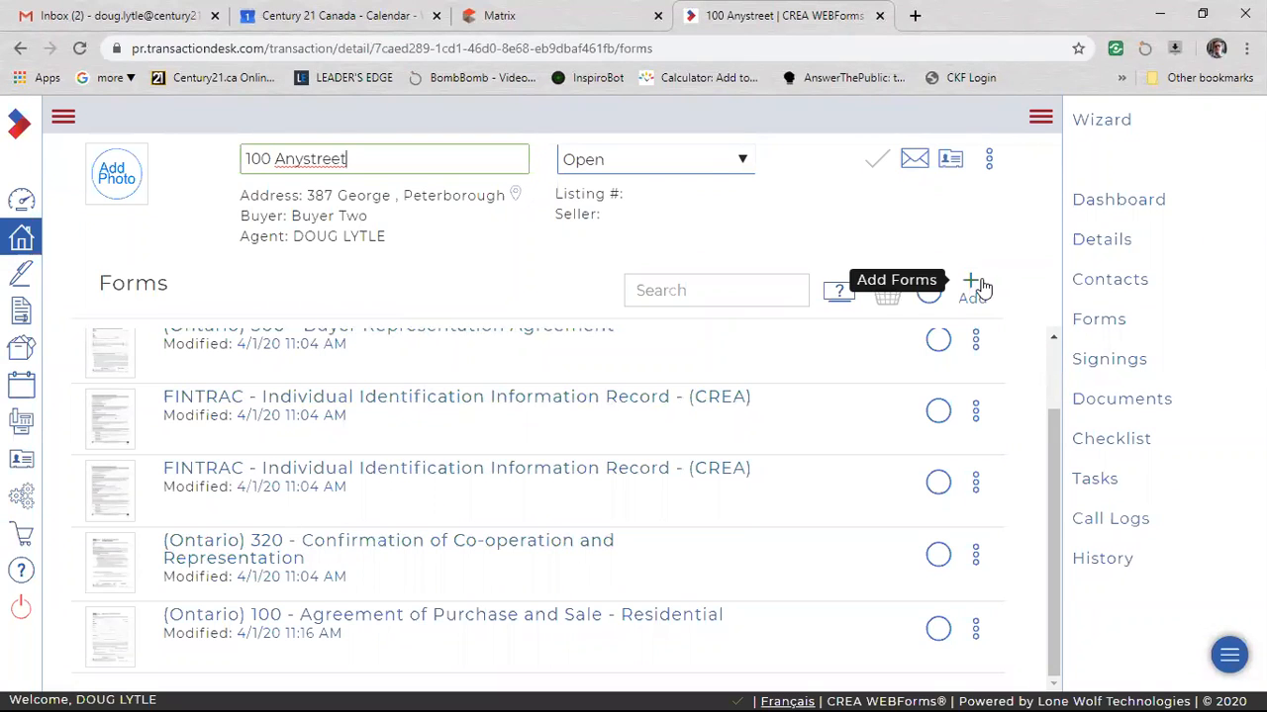
click(460, 280)
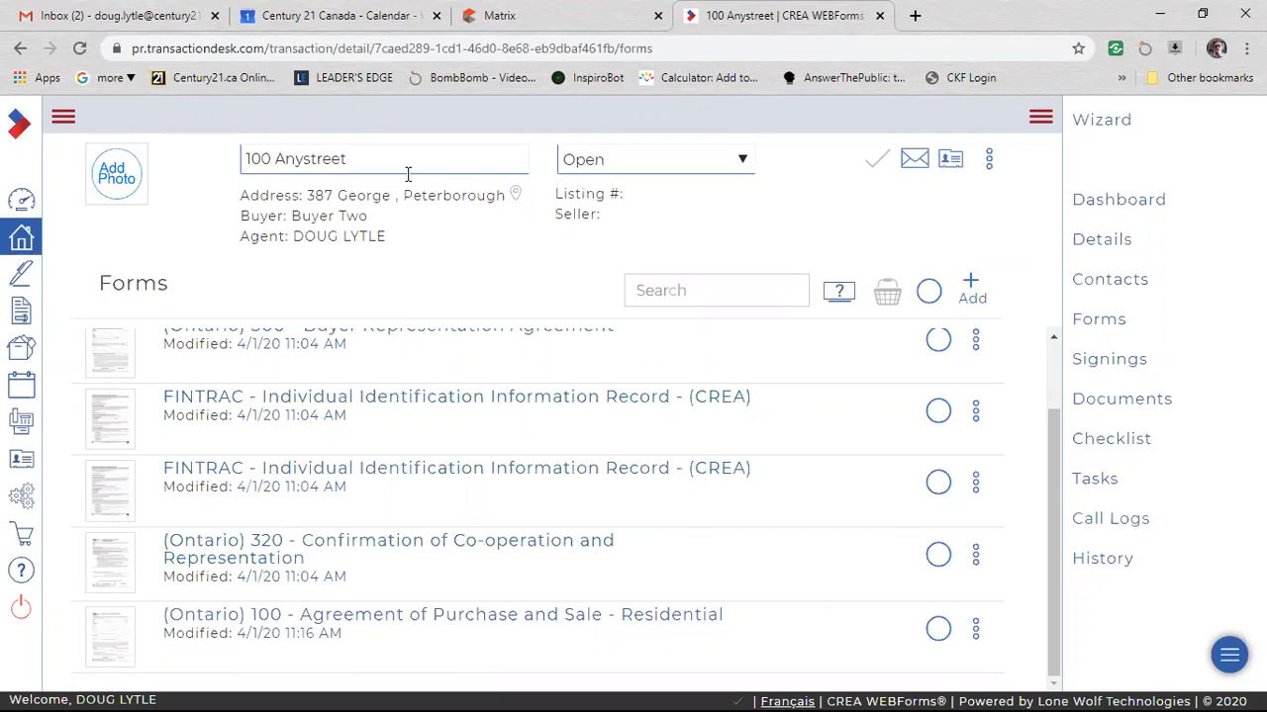
Remove the Front Desk team from the 100 Anystreet transaction's sharing and save the settings.
click(988, 161)
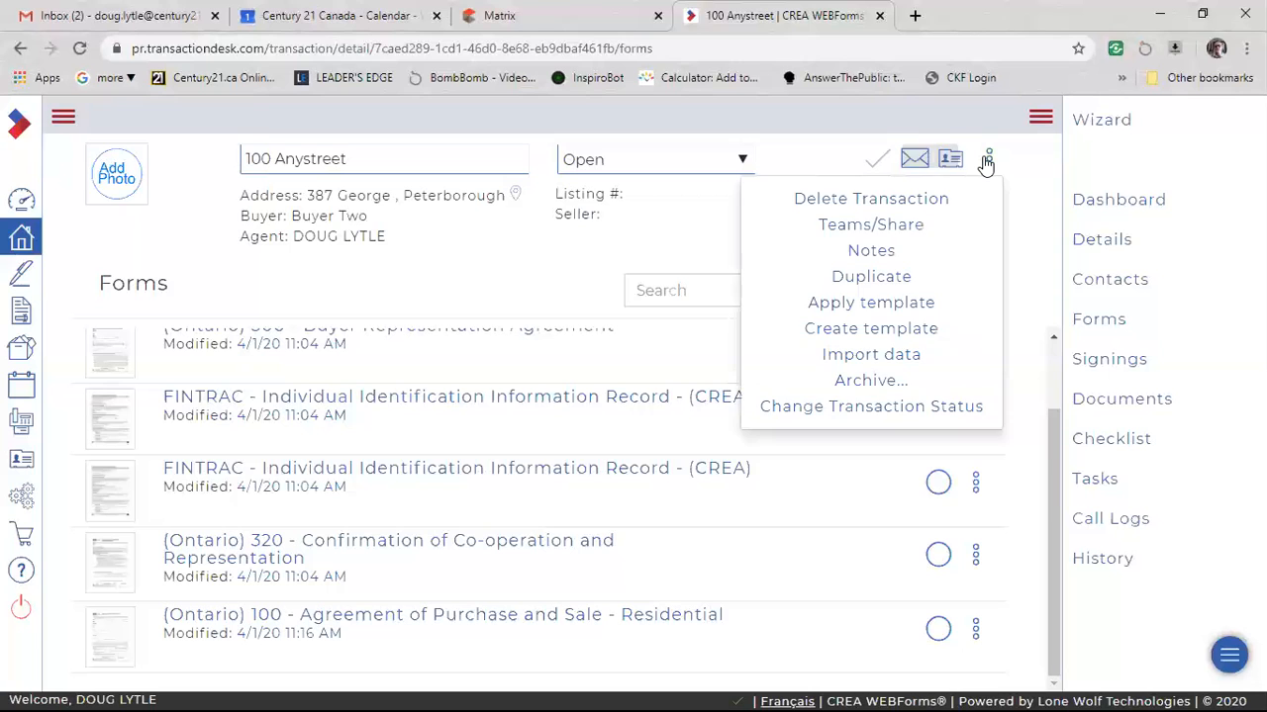
click(902, 226)
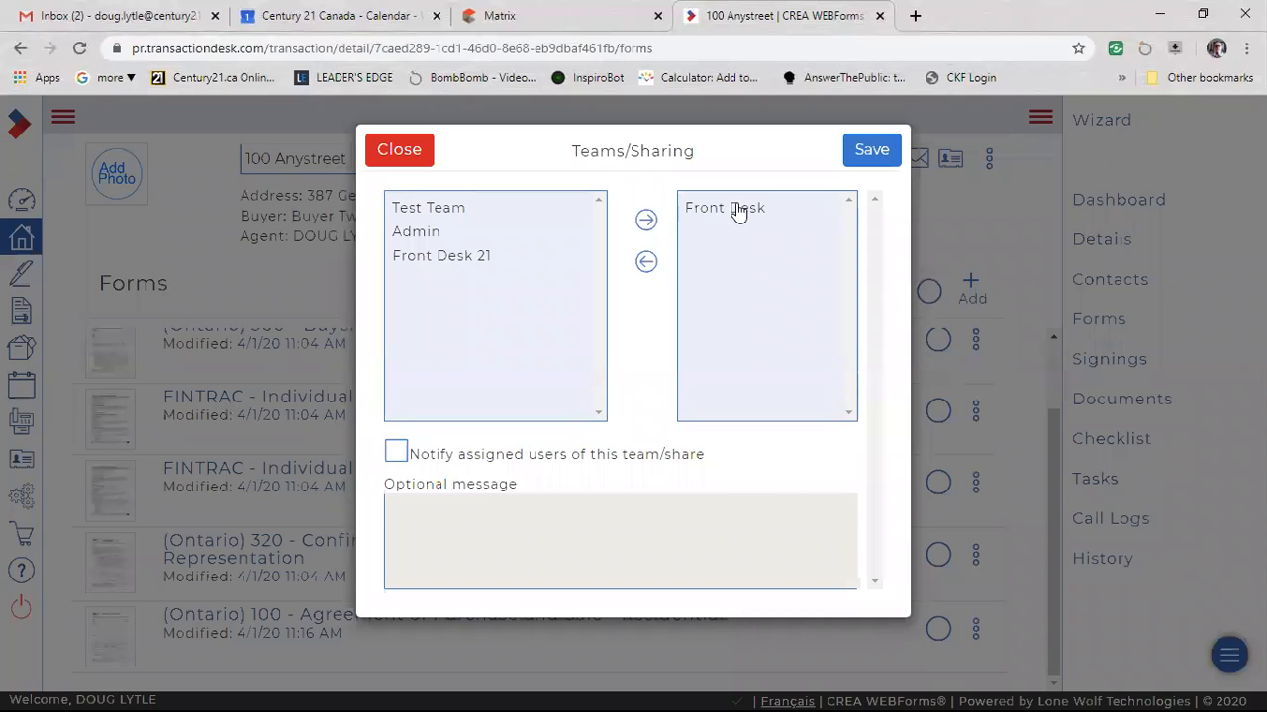
click(737, 210)
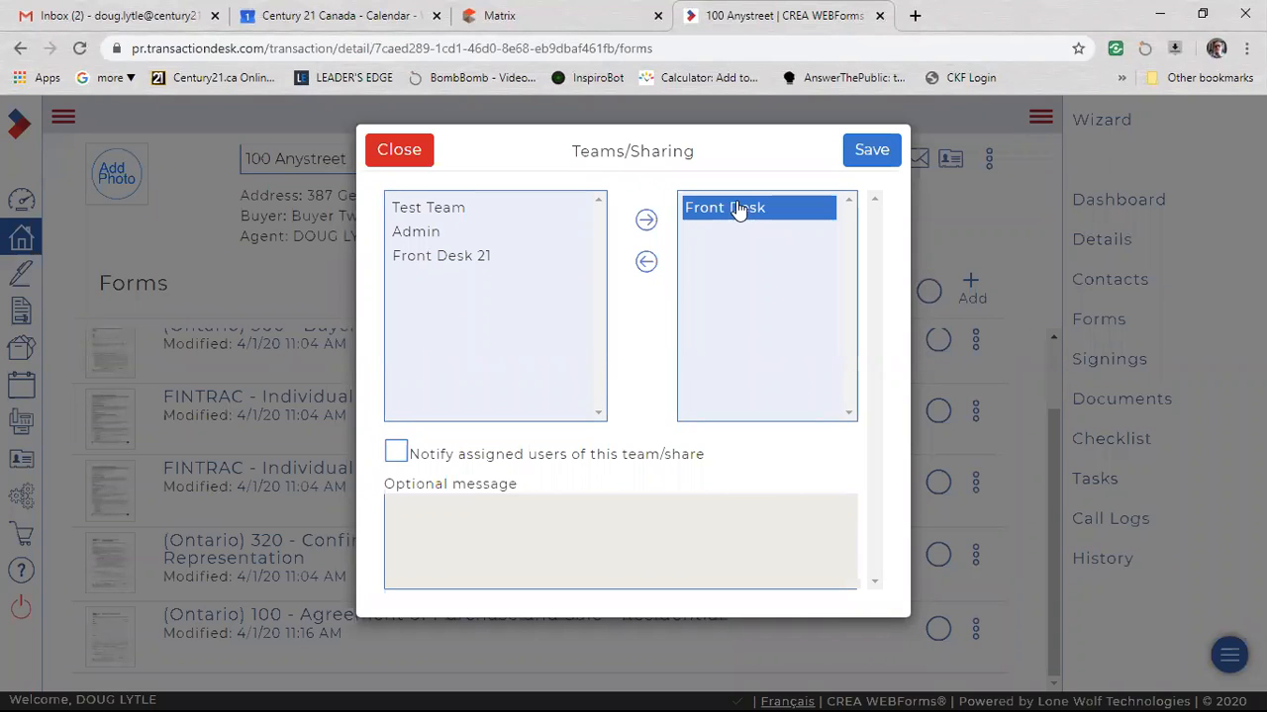
click(645, 262)
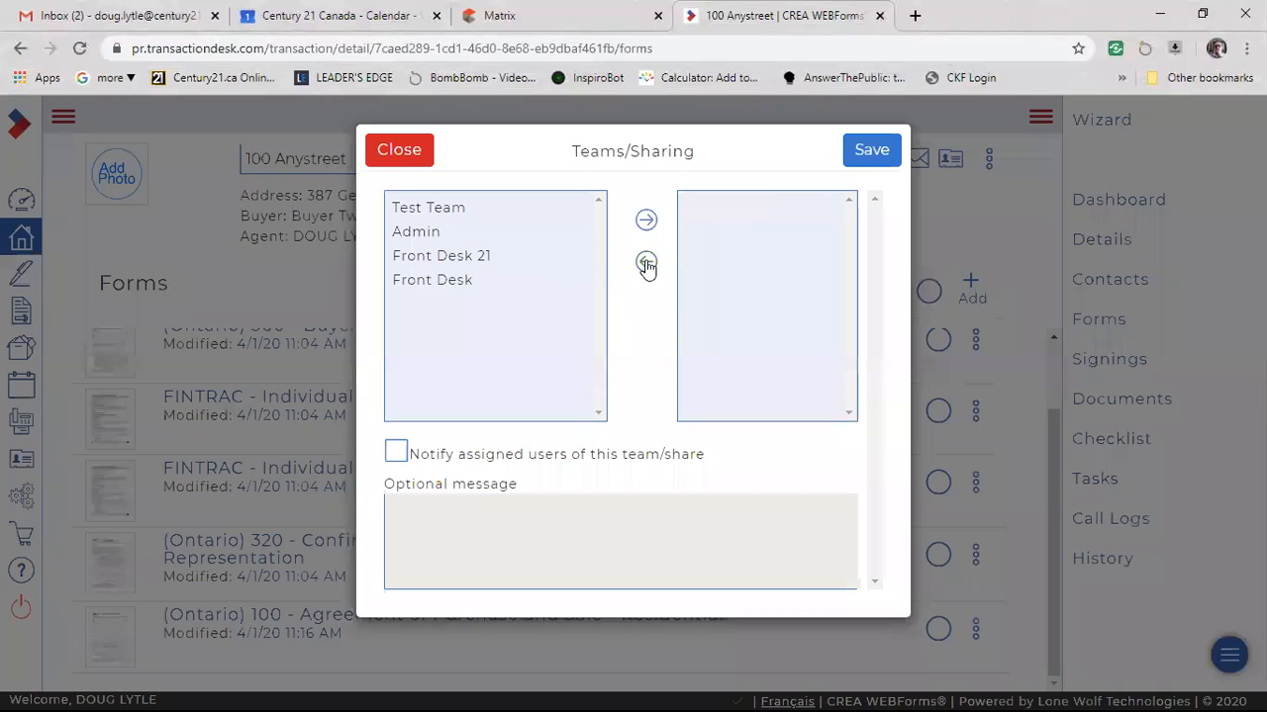
click(867, 153)
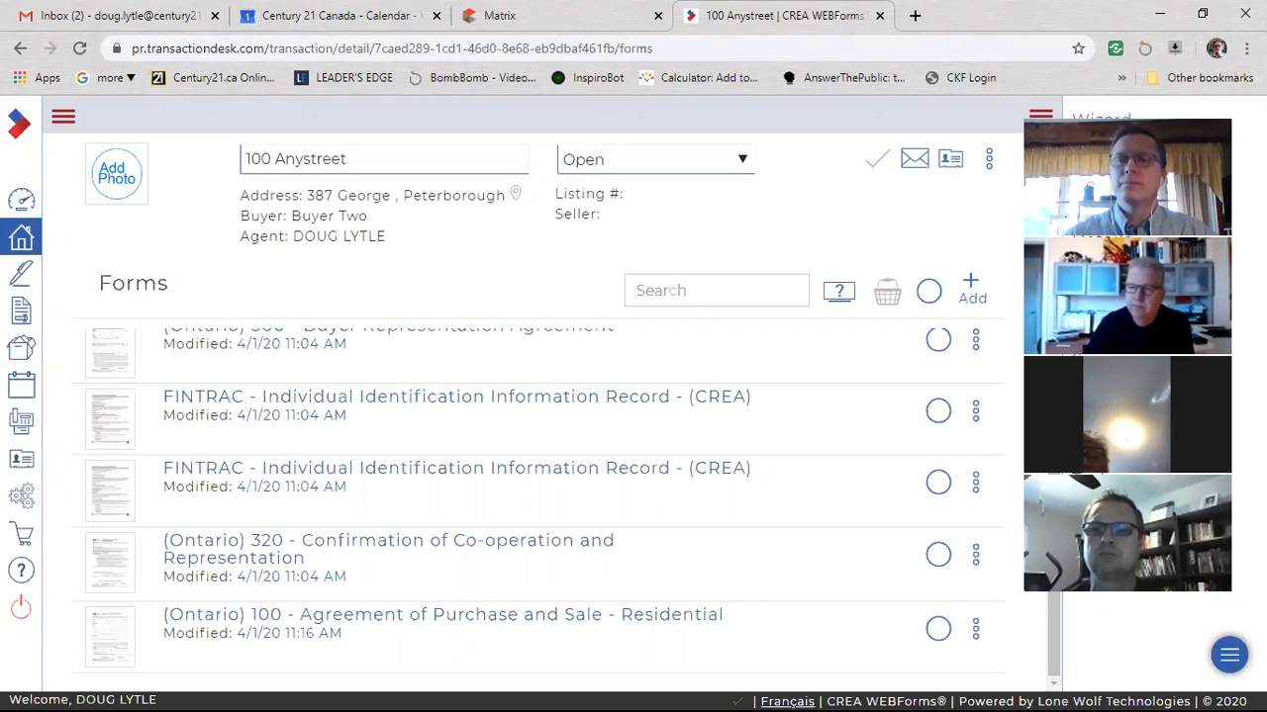
Create a new team/share group named "Vacation sharing" in the system settings.
click(20, 500)
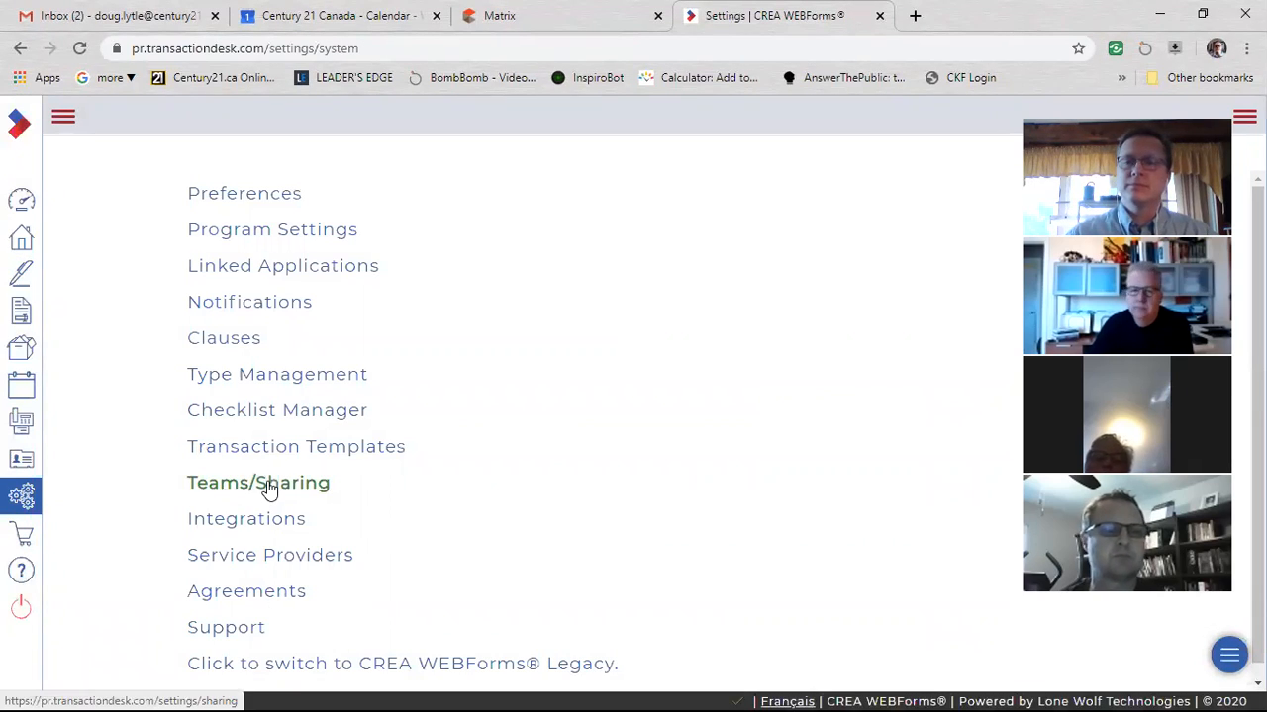
click(265, 485)
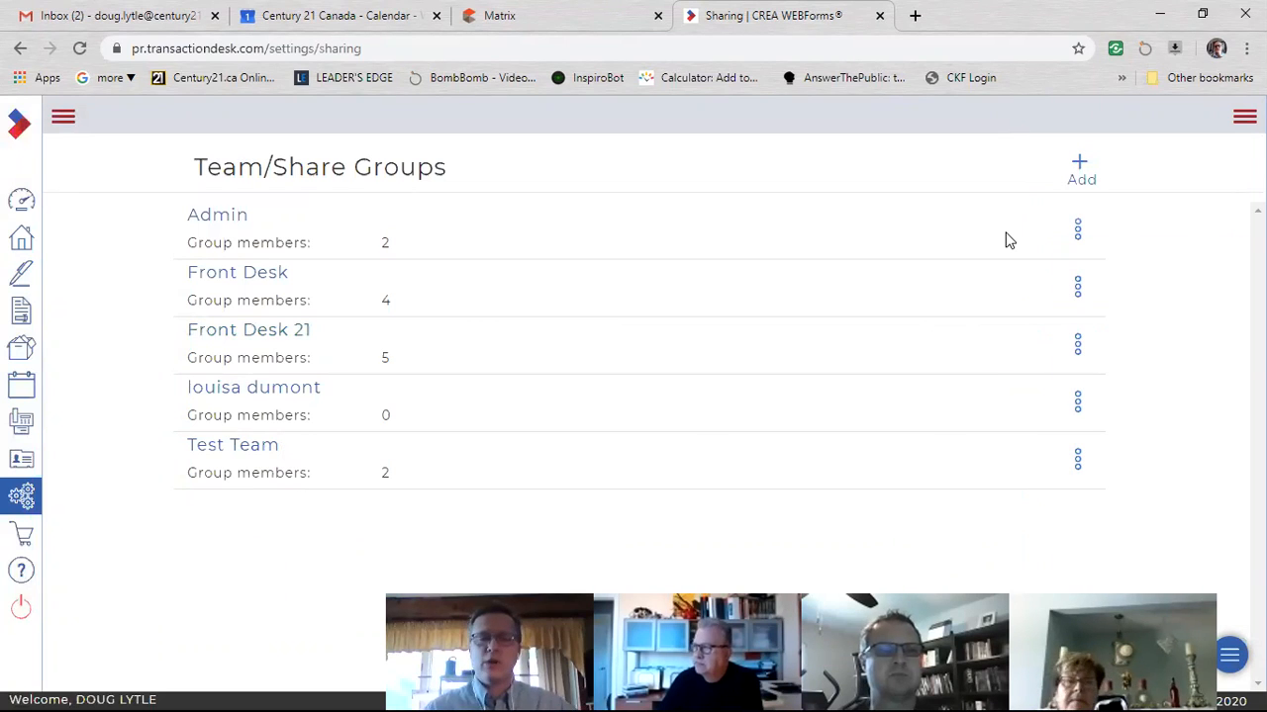
click(1080, 167)
click(644, 215)
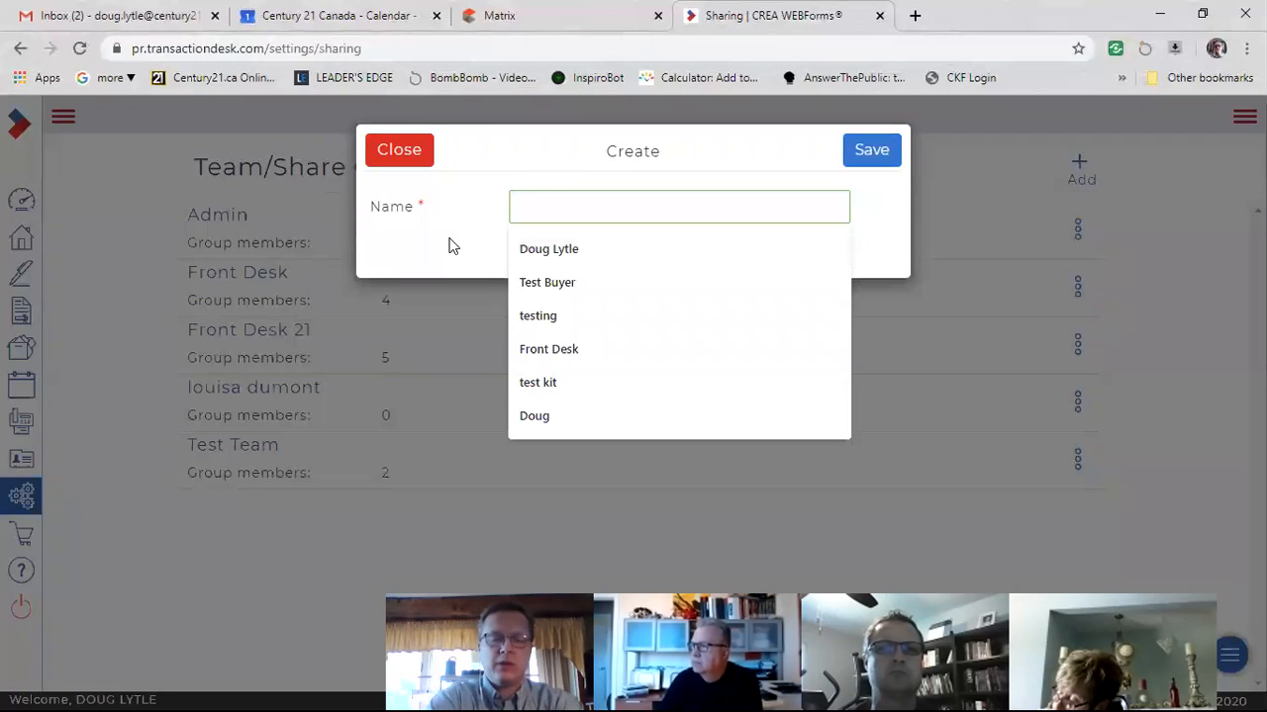
text(Vacation sharing)
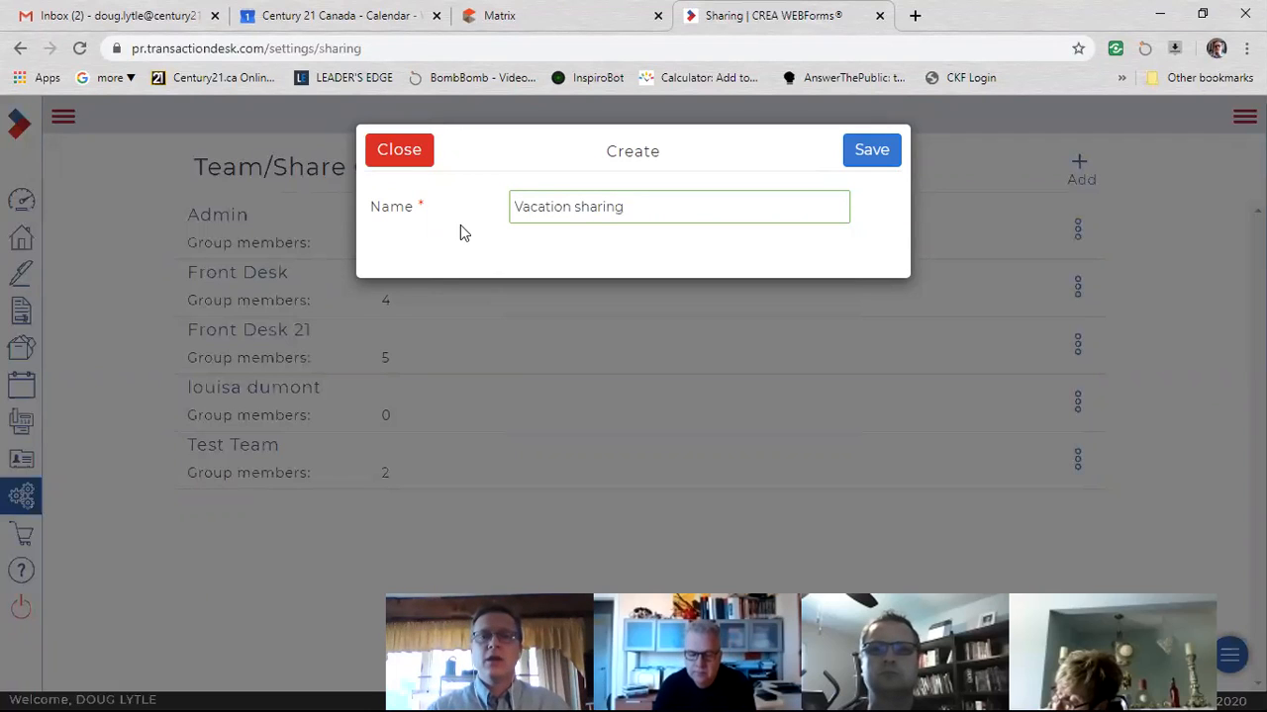
click(871, 152)
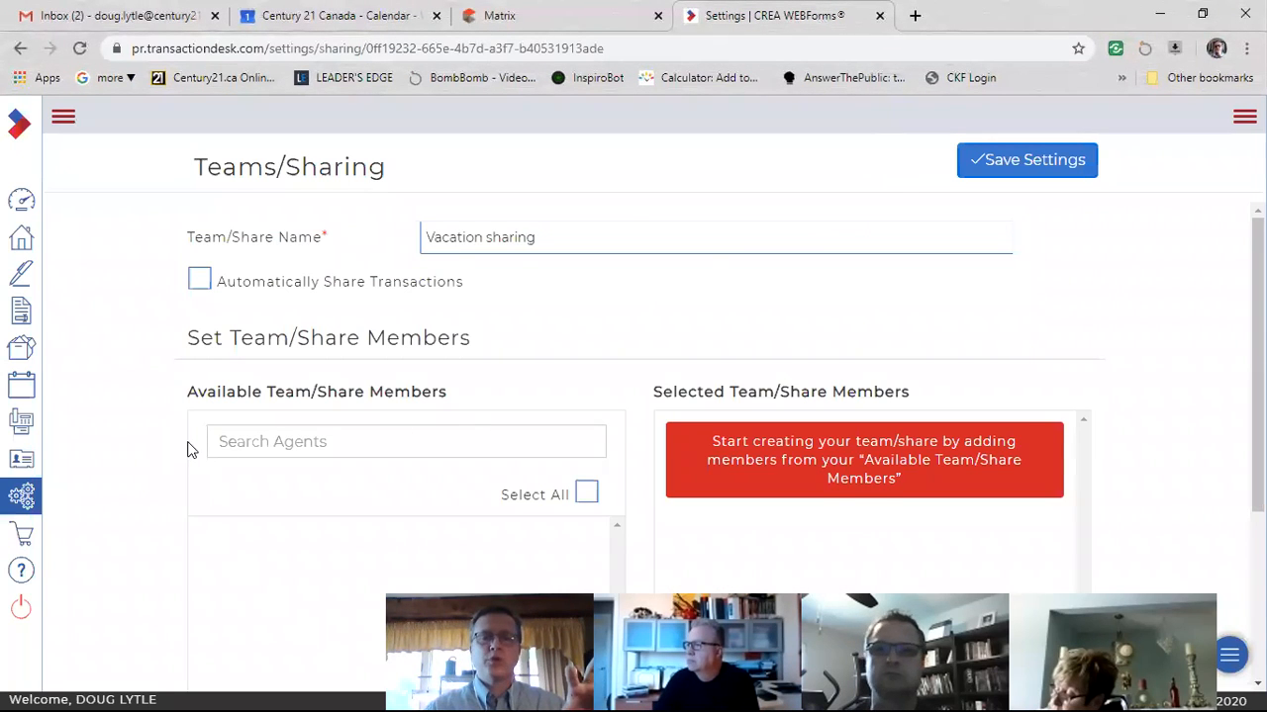
Switch Automatically Share Transactions on for the Vacation sharing group, then switch it back off.
scroll(178, 450, down, 3)
scroll(184, 438, up, 3)
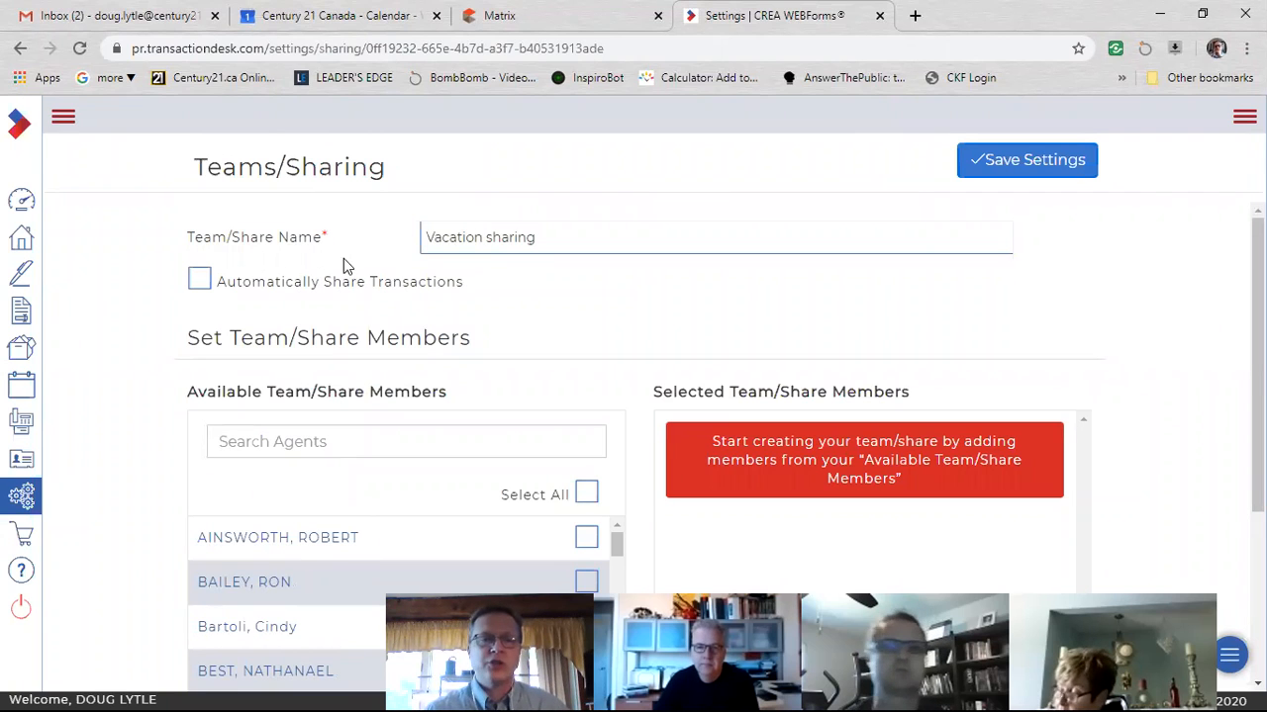
scroll(169, 384, down, 1)
scroll(198, 357, up, 1)
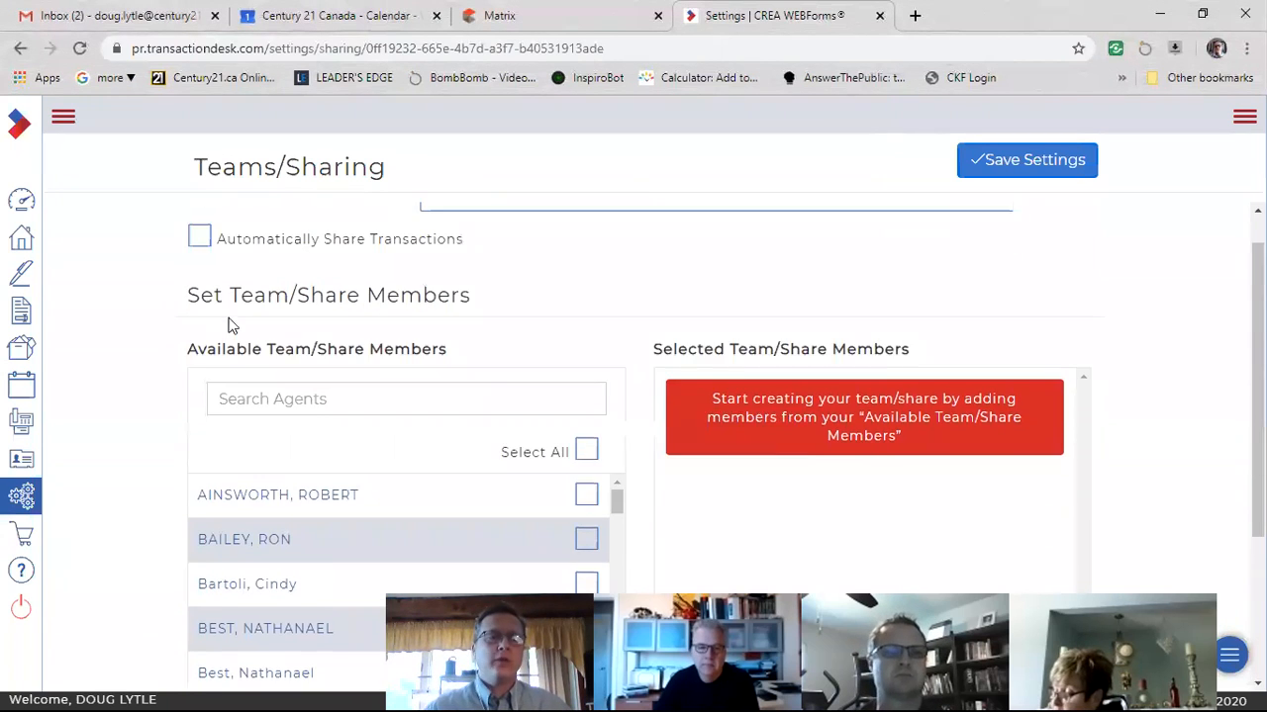
scroll(229, 325, up, 1)
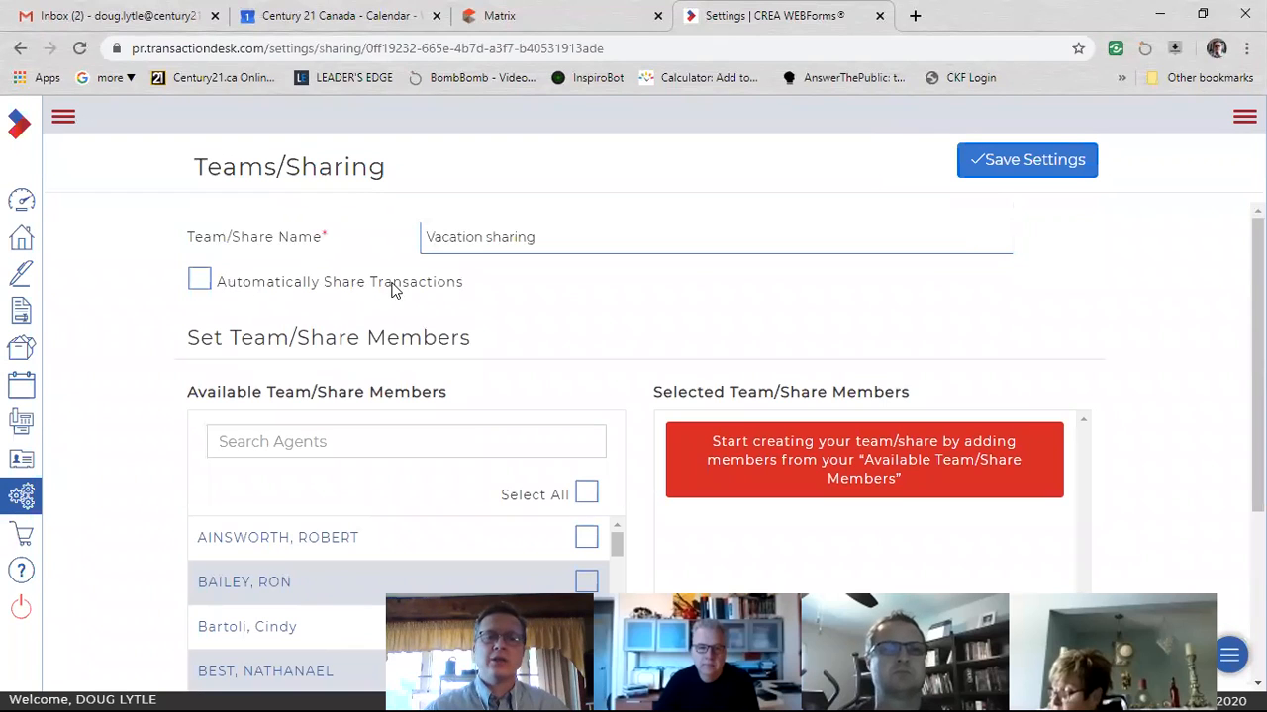
click(202, 290)
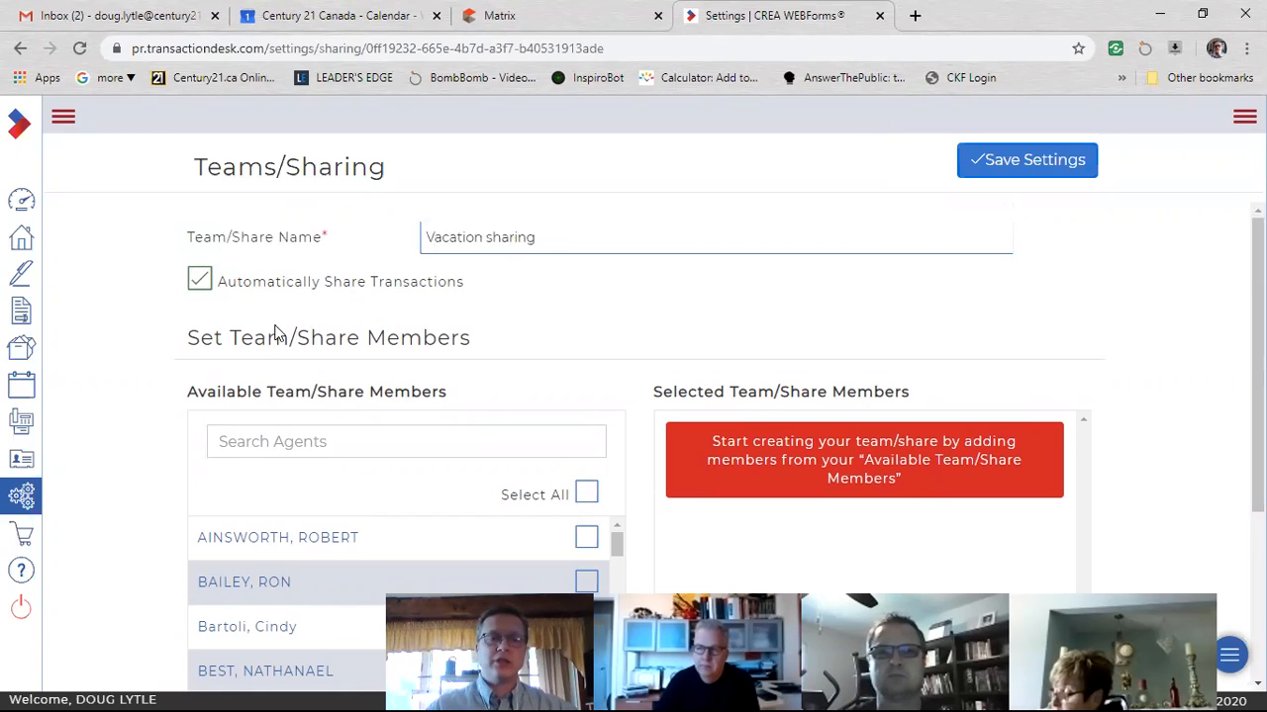
click(201, 288)
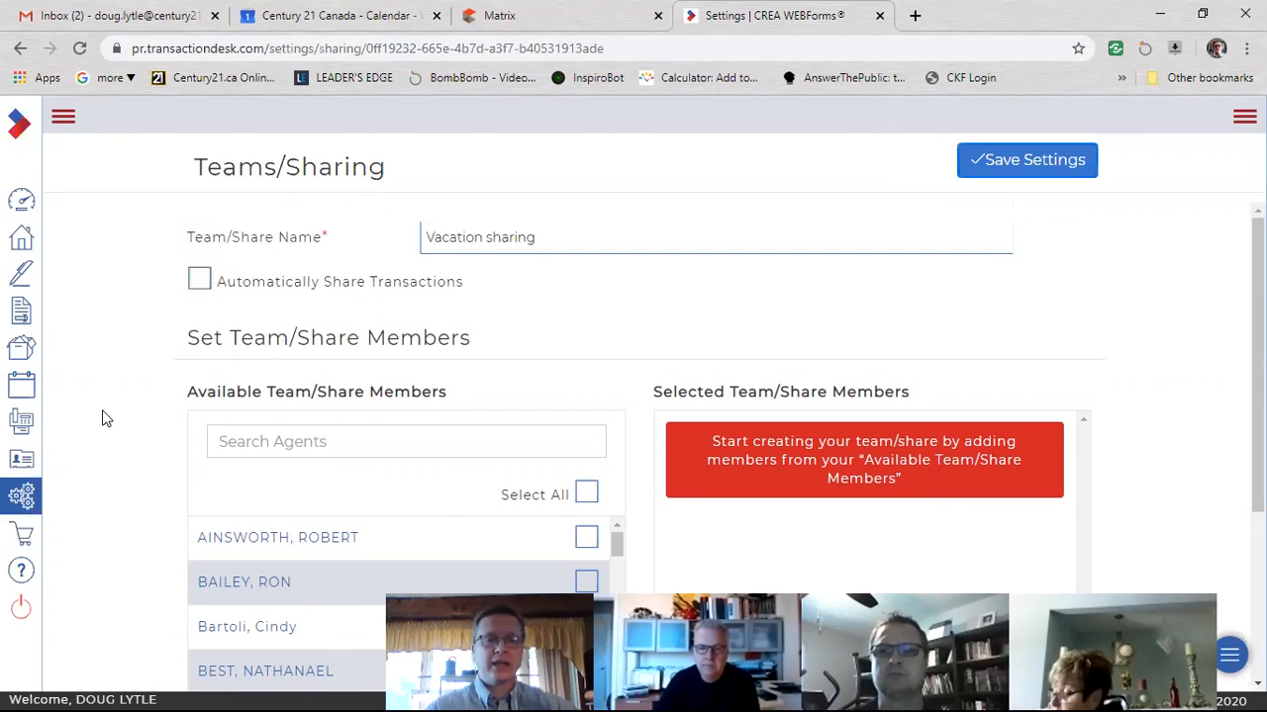
Search the available agents by the colleague's first name and add the matching agent to the Vacation sharing group.
scroll(104, 416, down, 2)
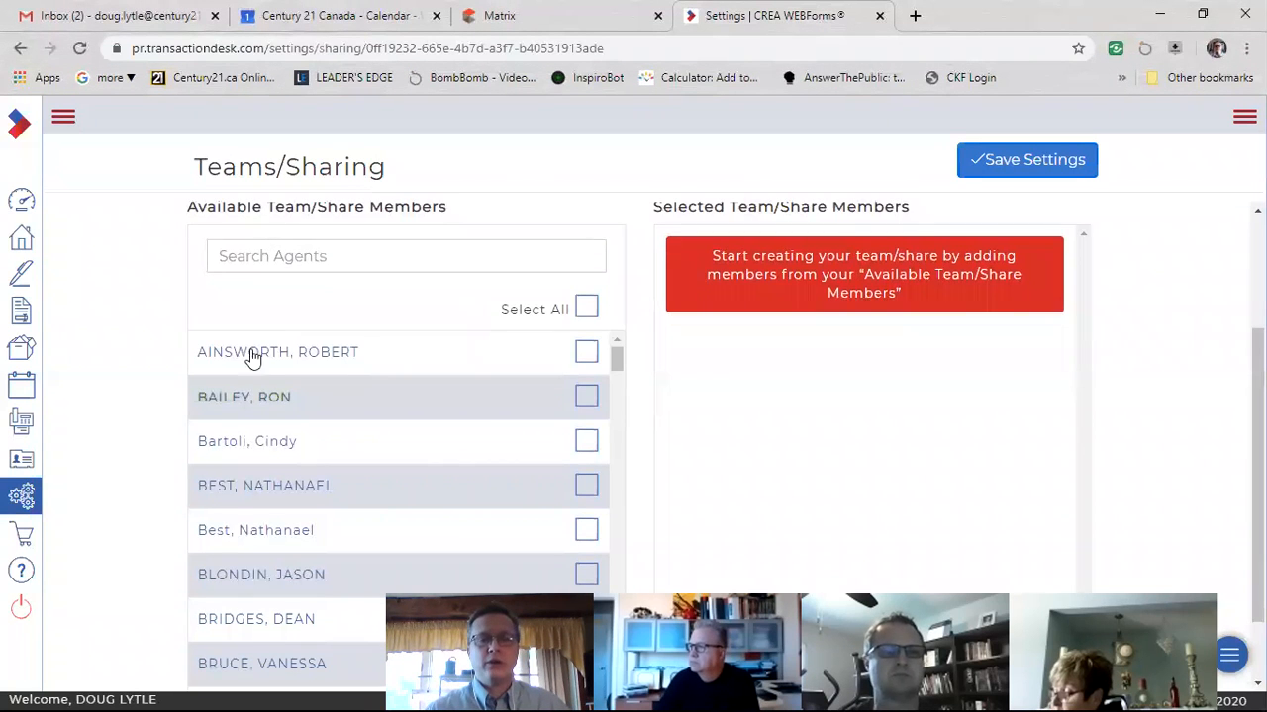
scroll(262, 510, down, 4)
scroll(277, 519, up, 4)
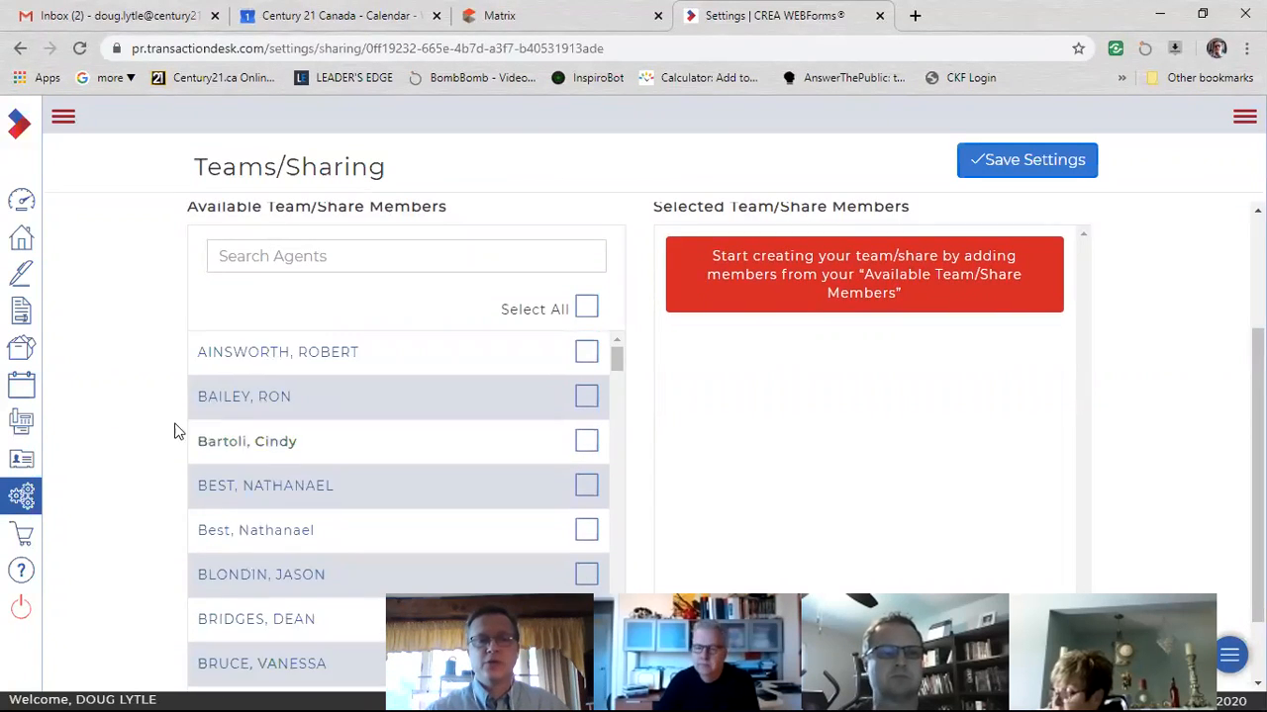
scroll(248, 426, up, 2)
click(230, 443)
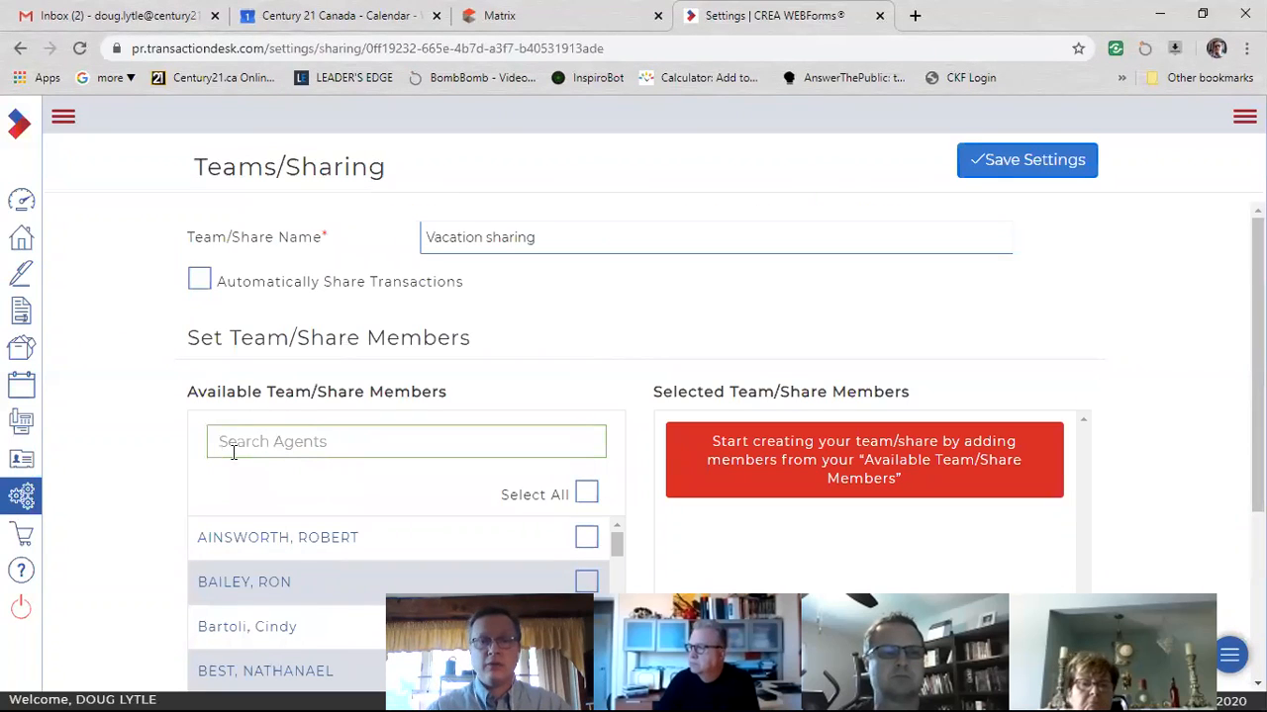
text(J)
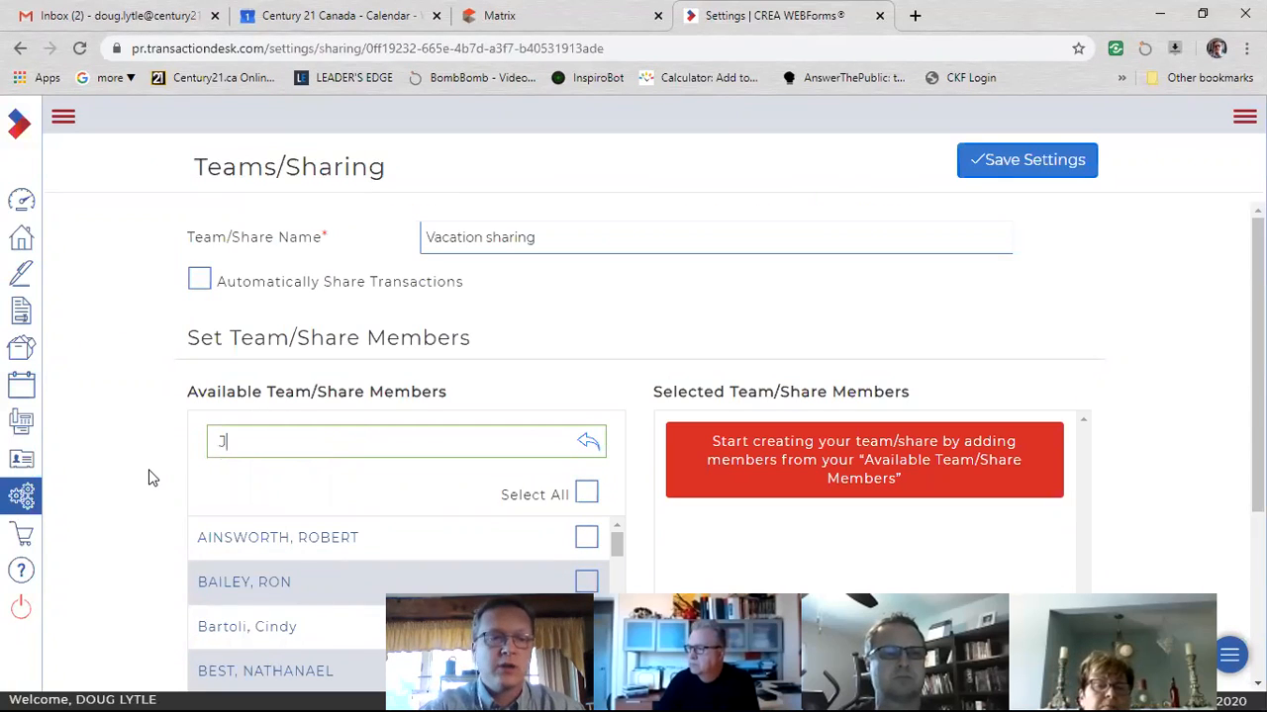
text(ere)
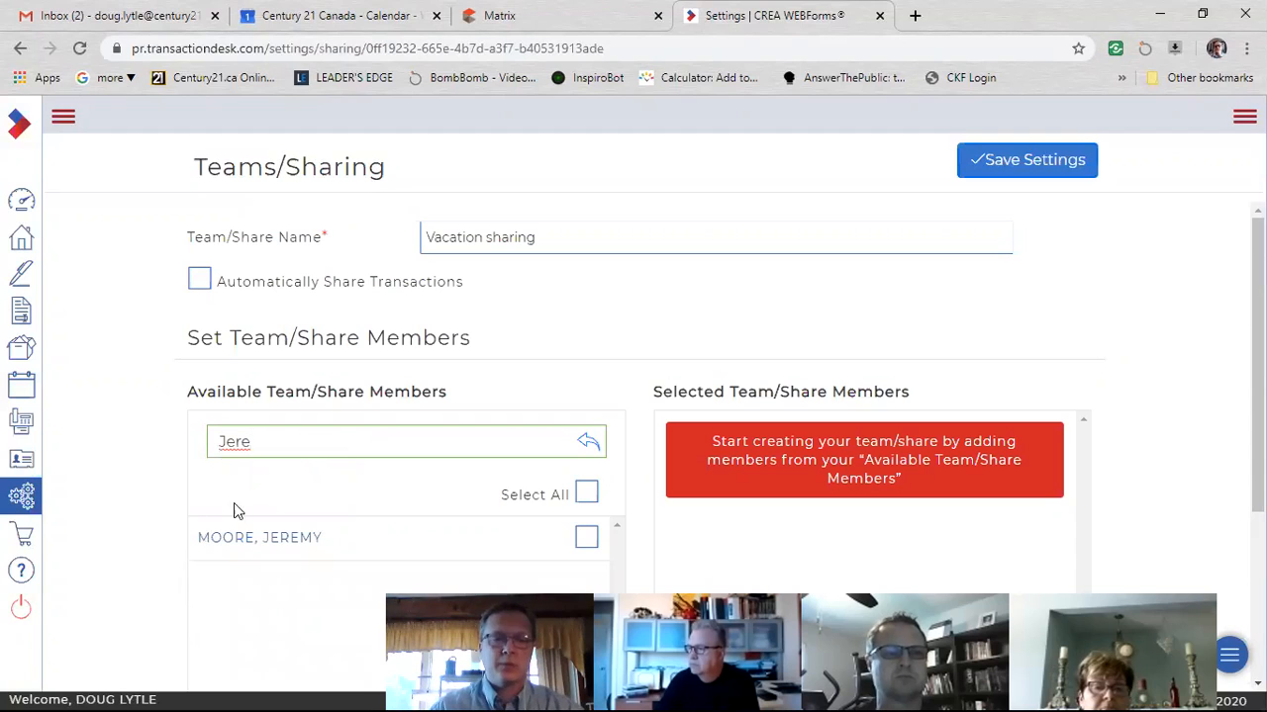
click(586, 539)
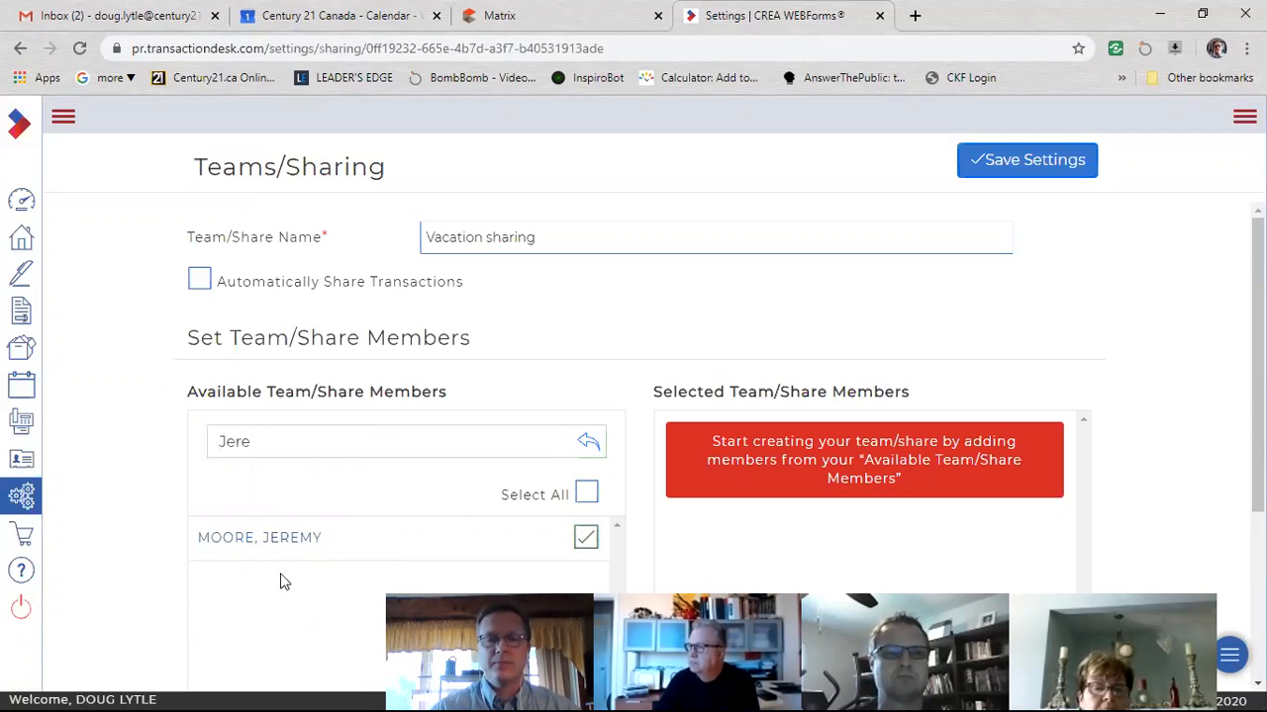
scroll(164, 545, down, 3)
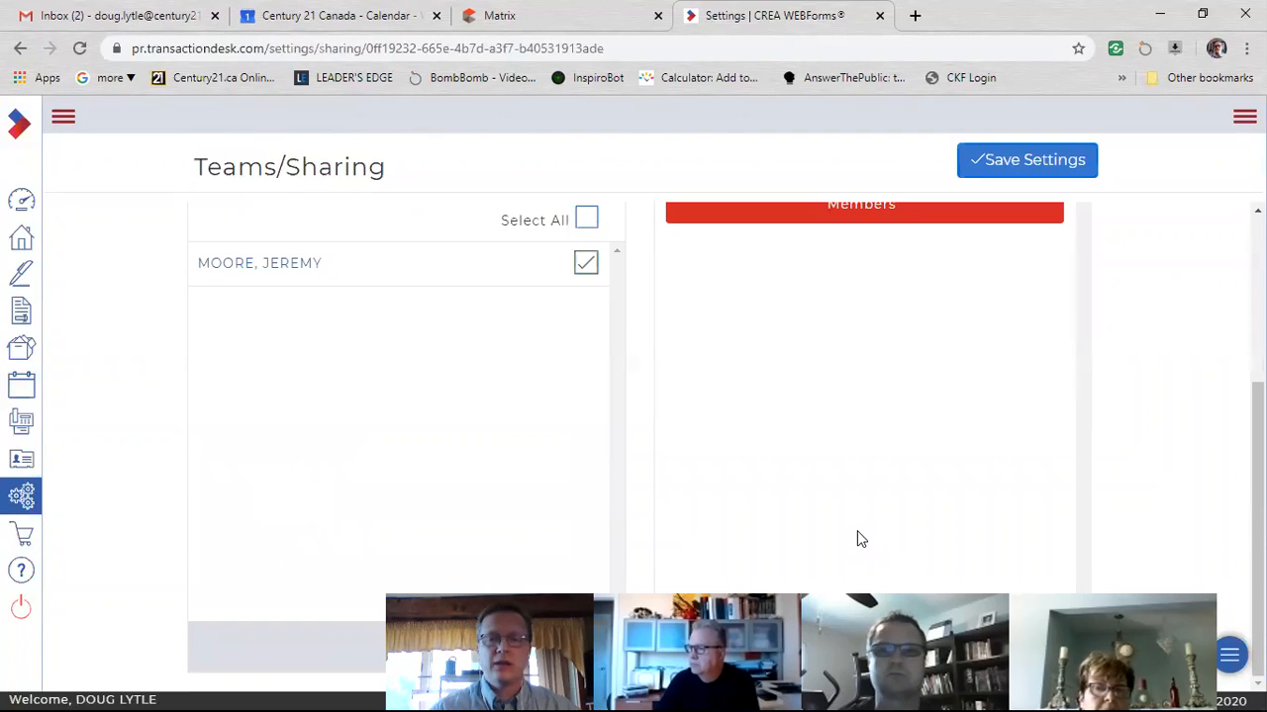
click(535, 655)
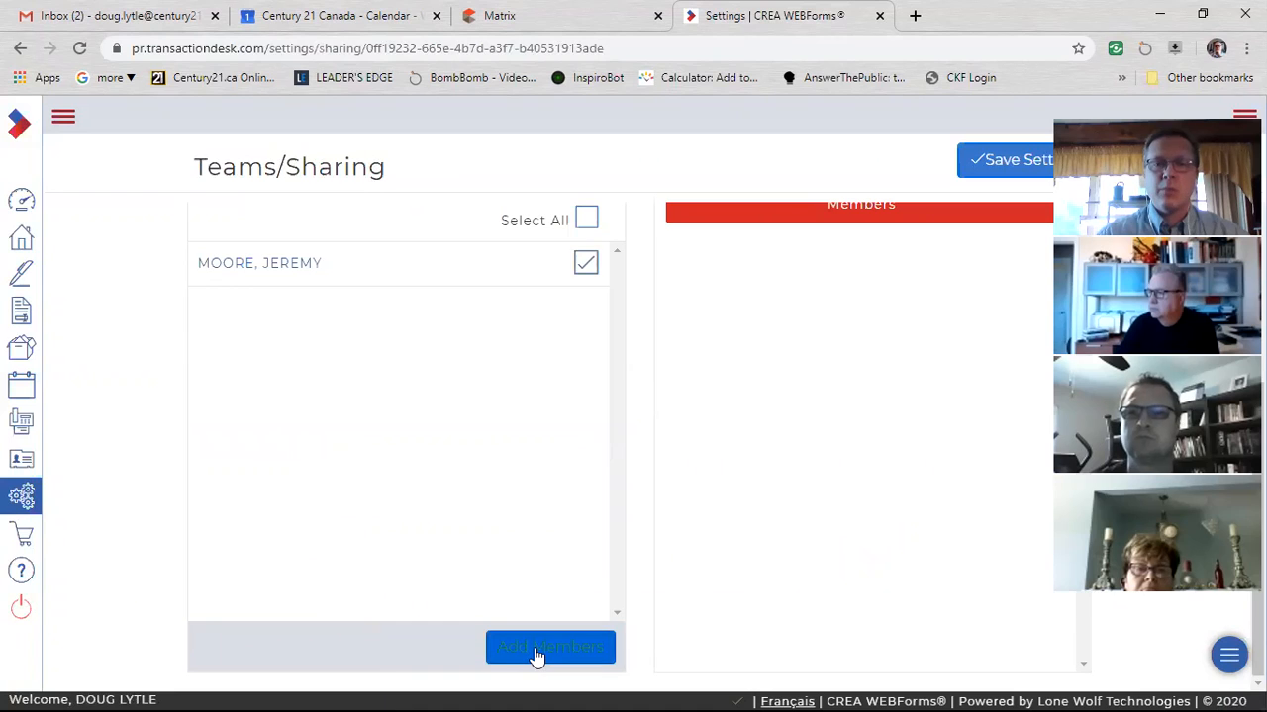
View the added member's transaction permission choices, and switch Allow Impersonation on and back off.
scroll(851, 443, up, 3)
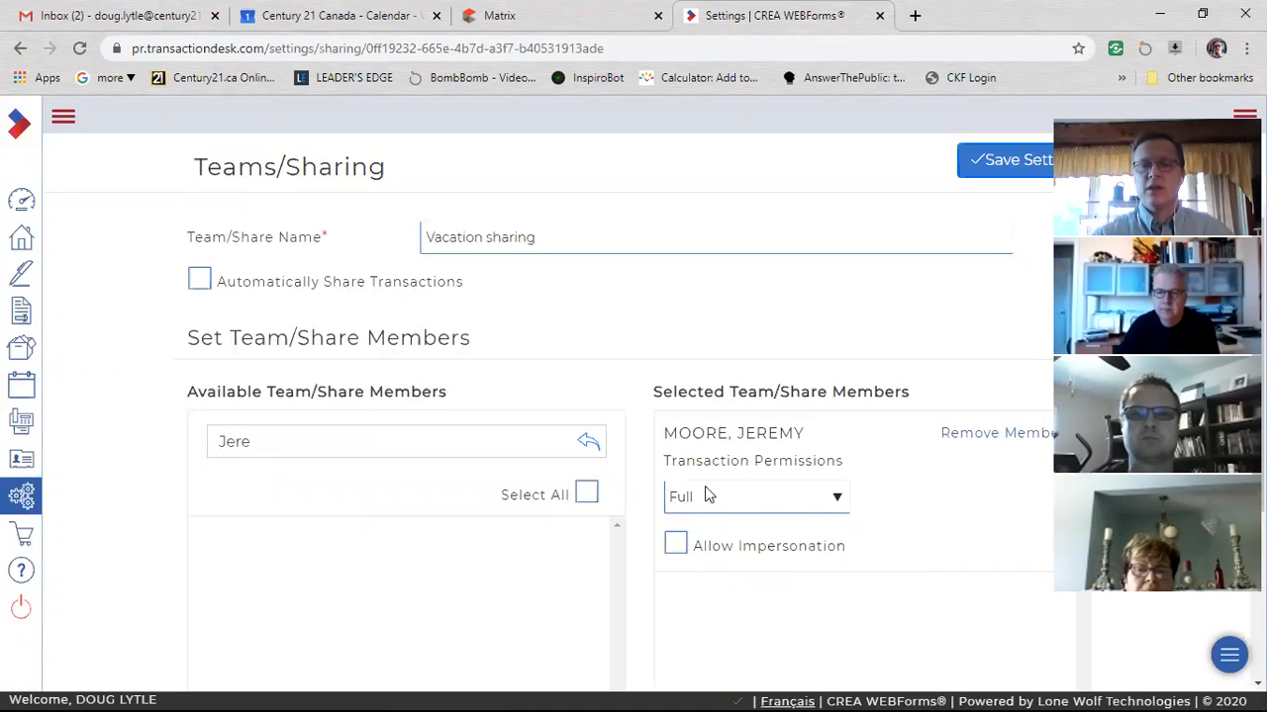
click(838, 499)
click(908, 510)
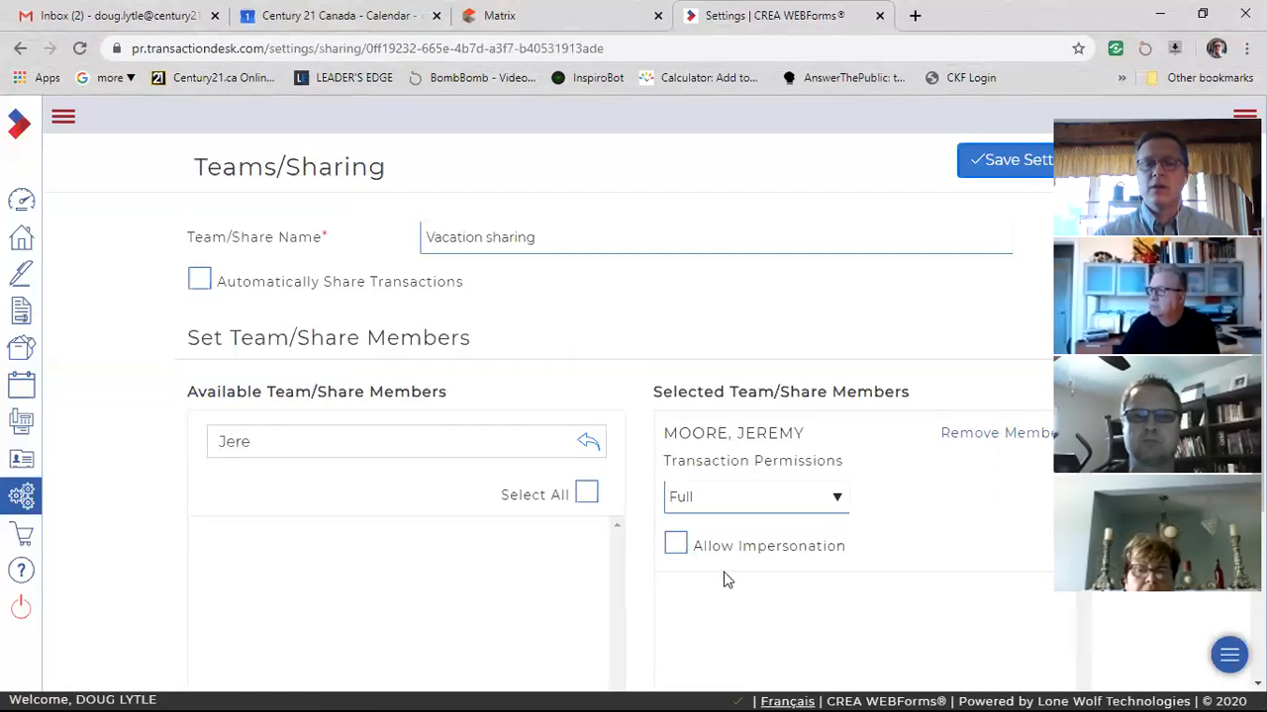
click(675, 552)
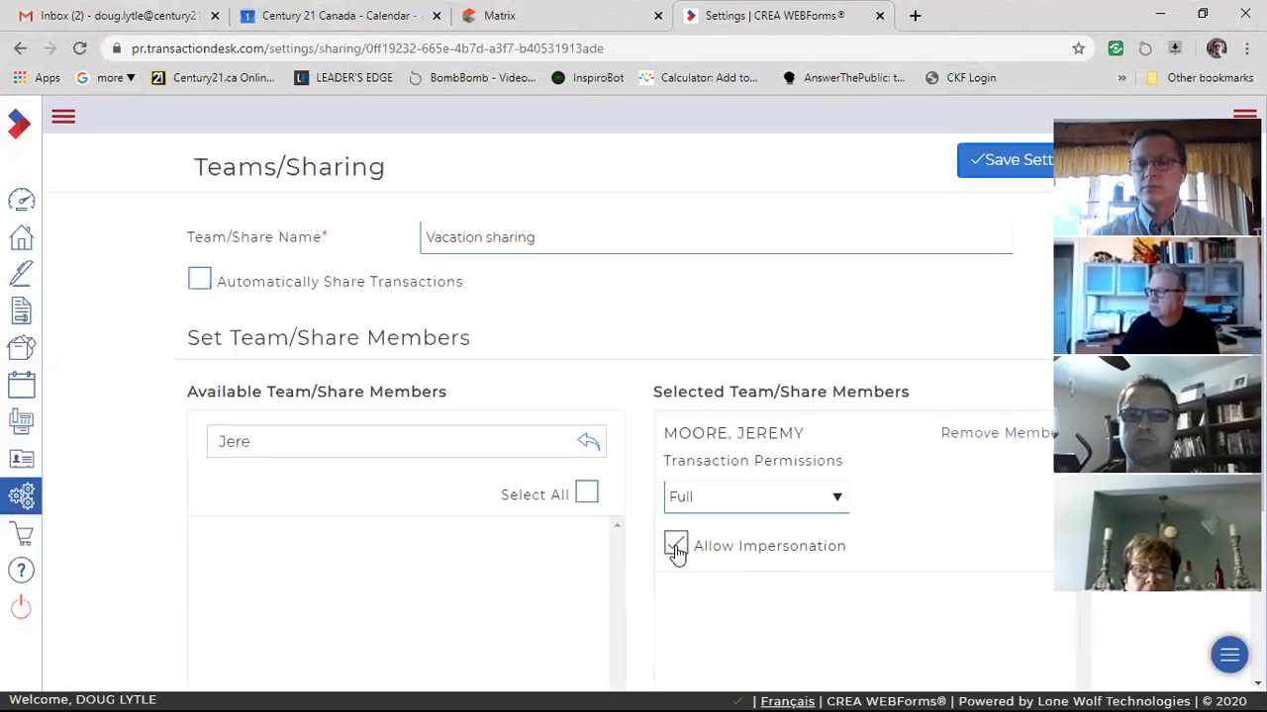
click(676, 552)
Save the Vacation sharing group's settings and return to the member dashboard.
click(989, 176)
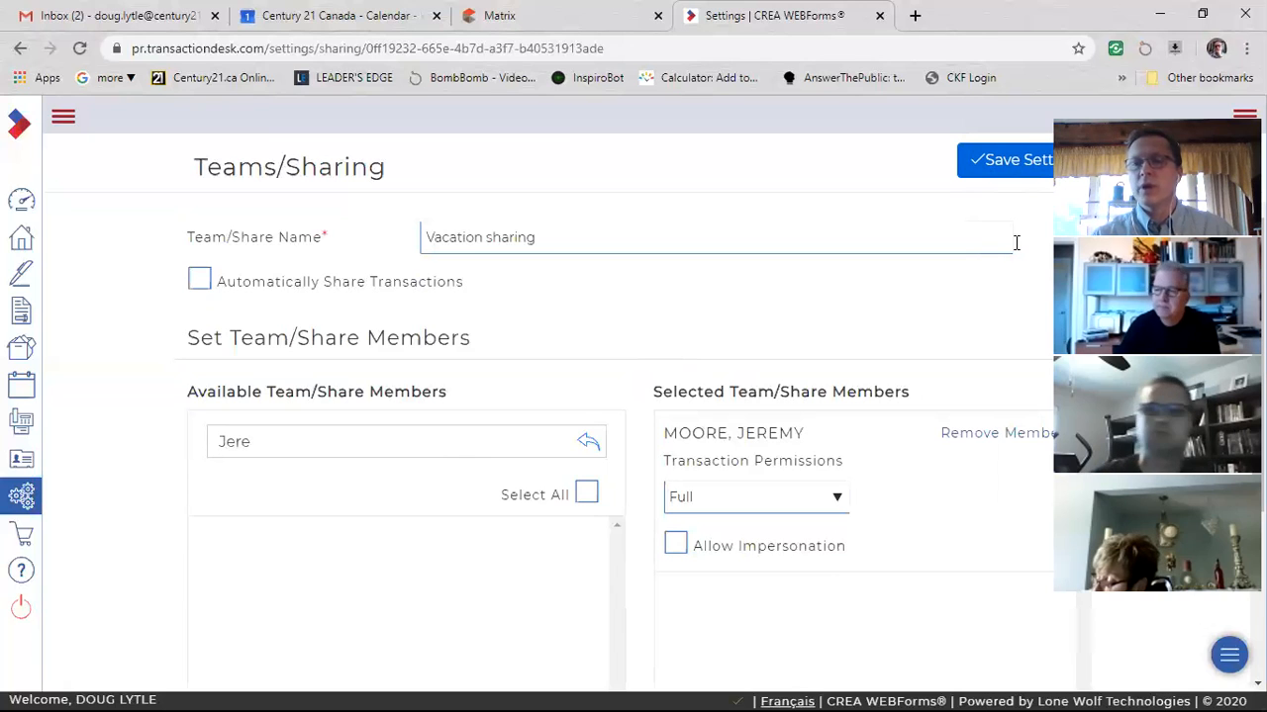
click(24, 202)
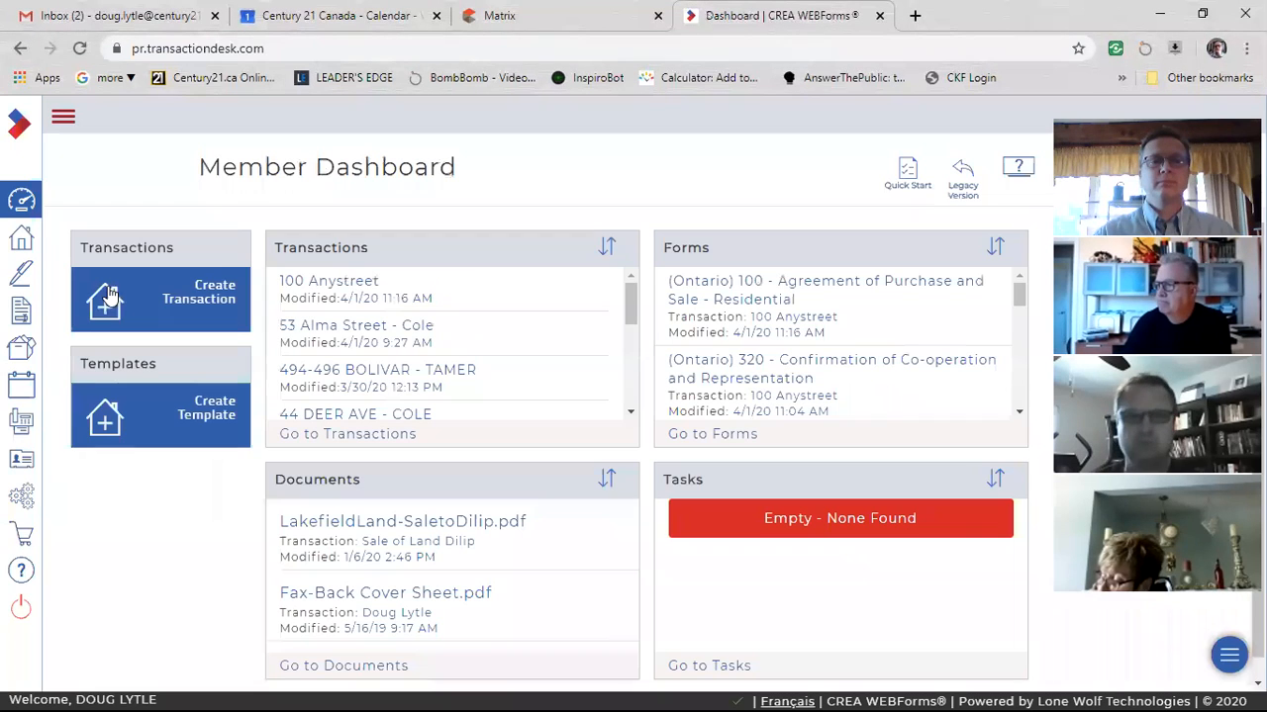
Open the 100 Anystreet transaction, share it with the Vacation sharing group, and save the sharing settings.
click(285, 287)
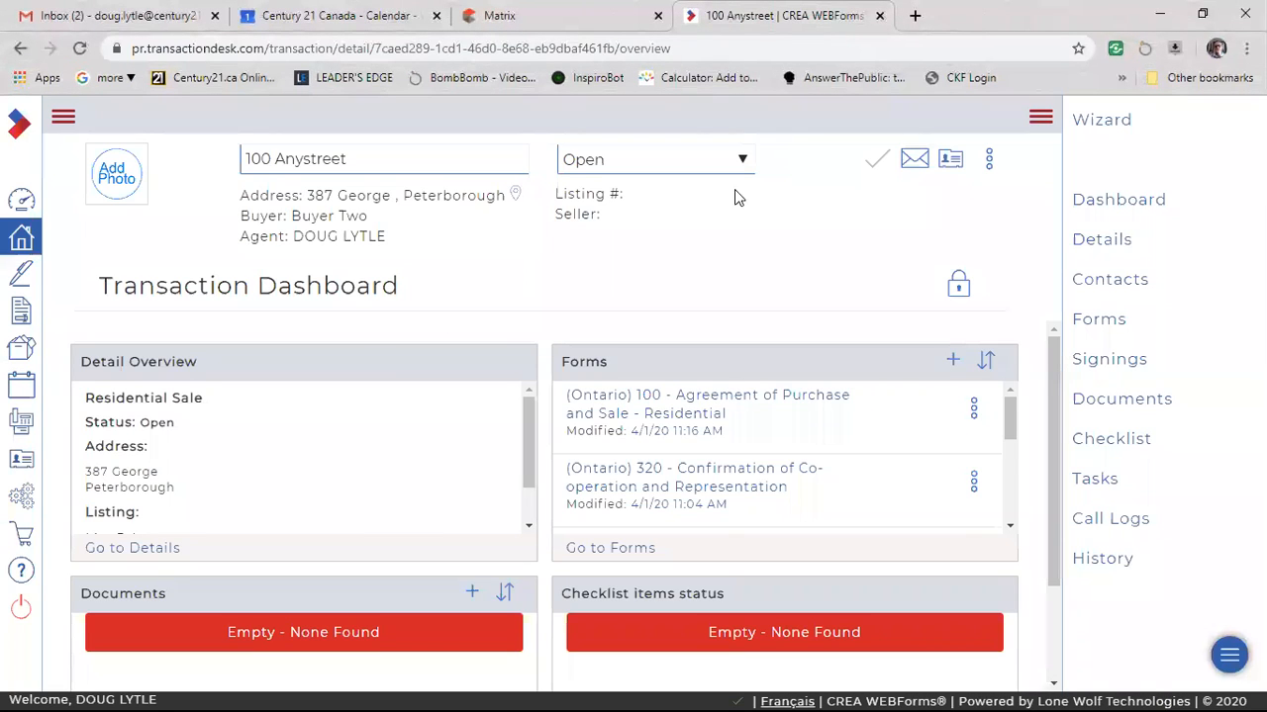
click(989, 161)
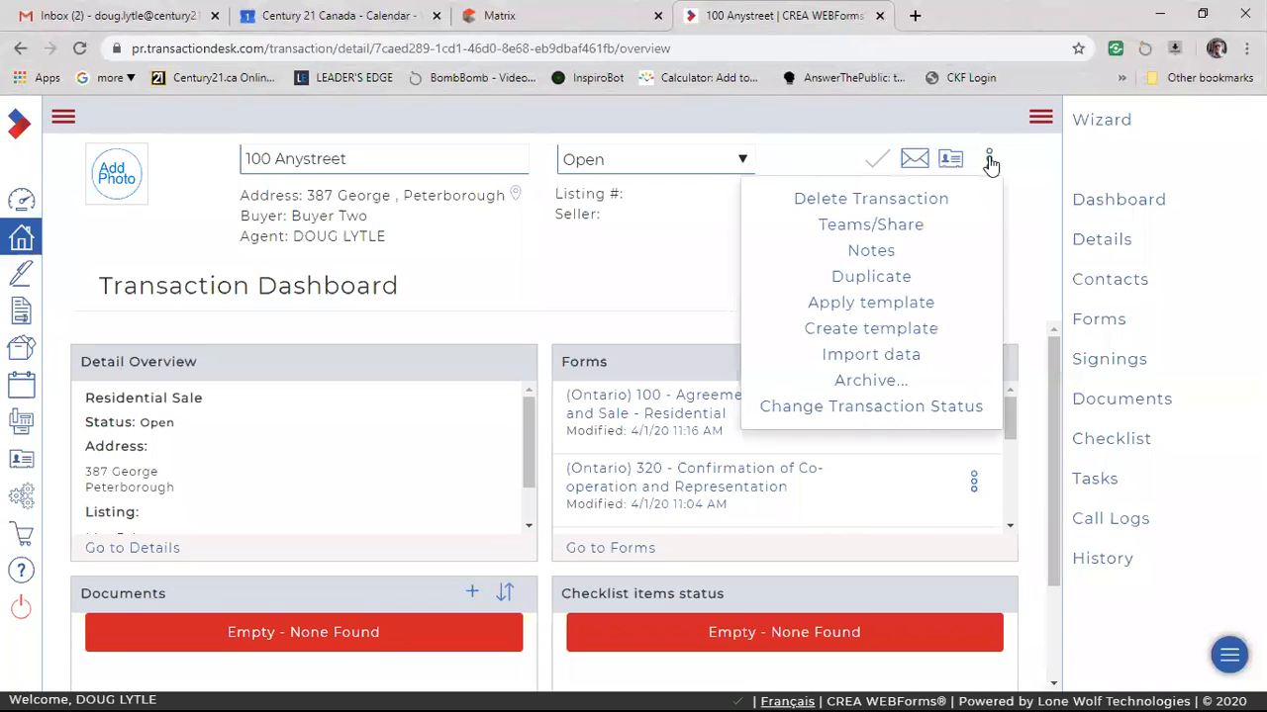
click(903, 230)
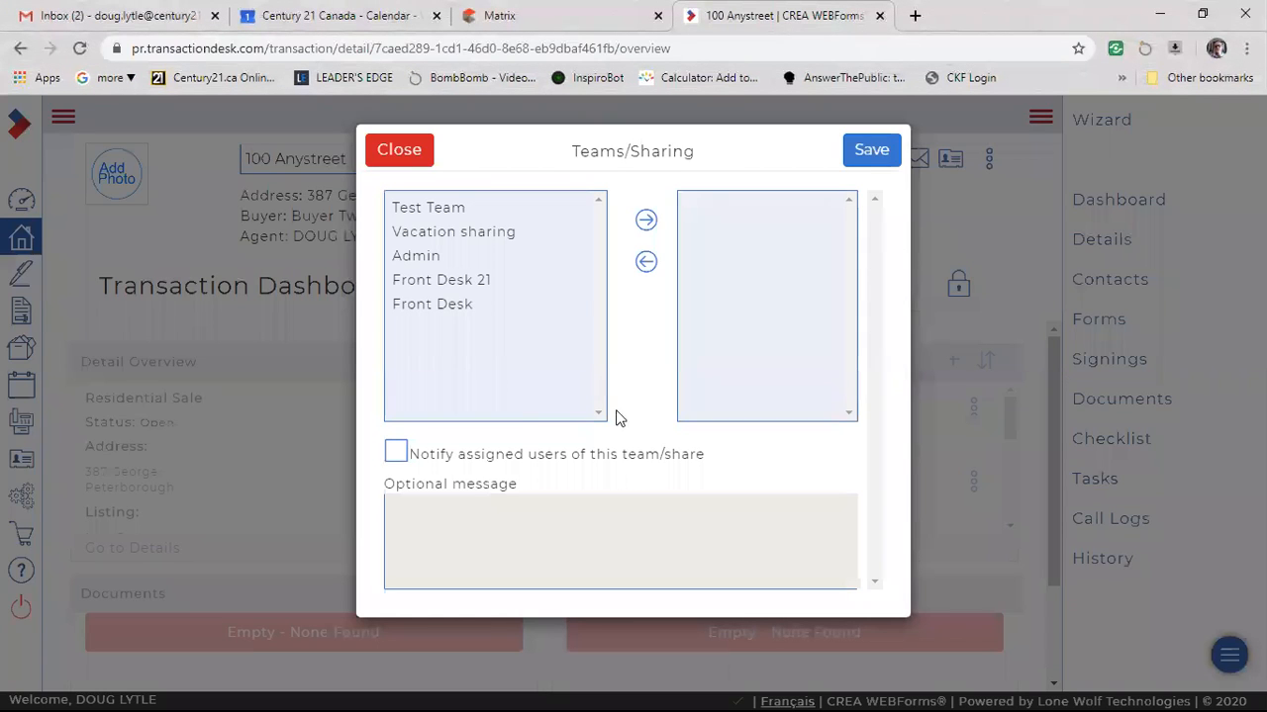
click(468, 237)
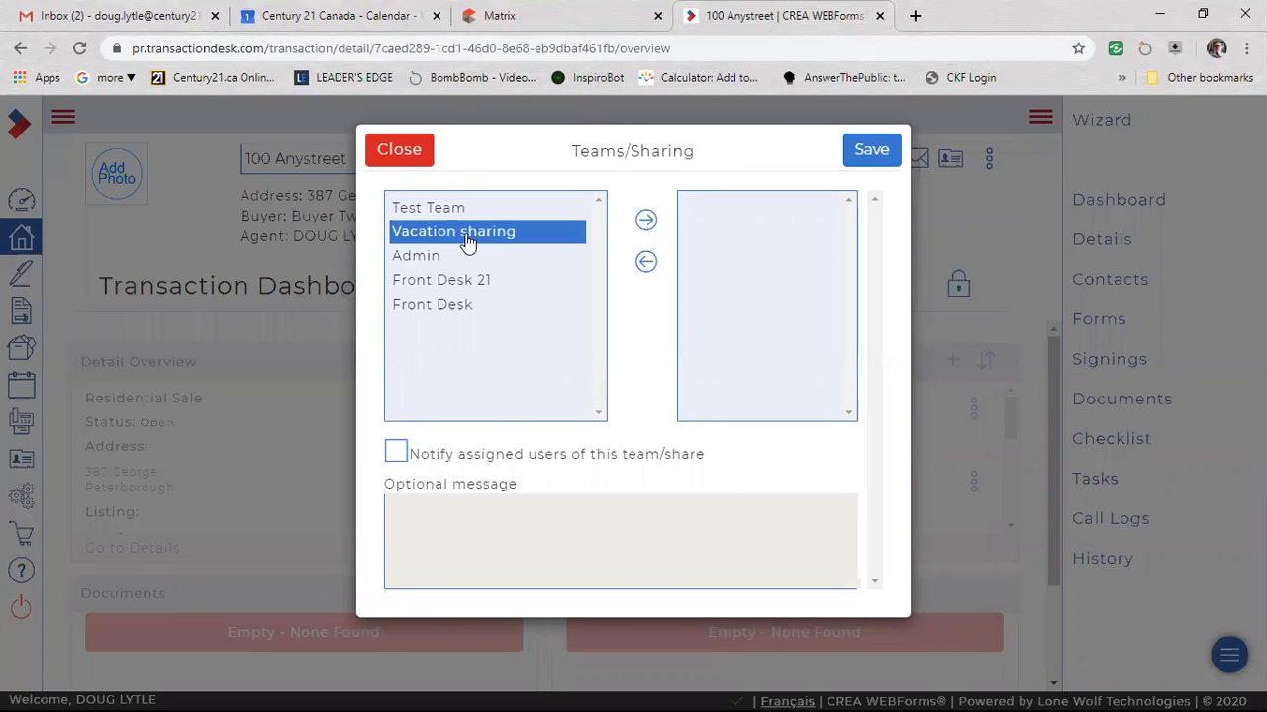
click(645, 221)
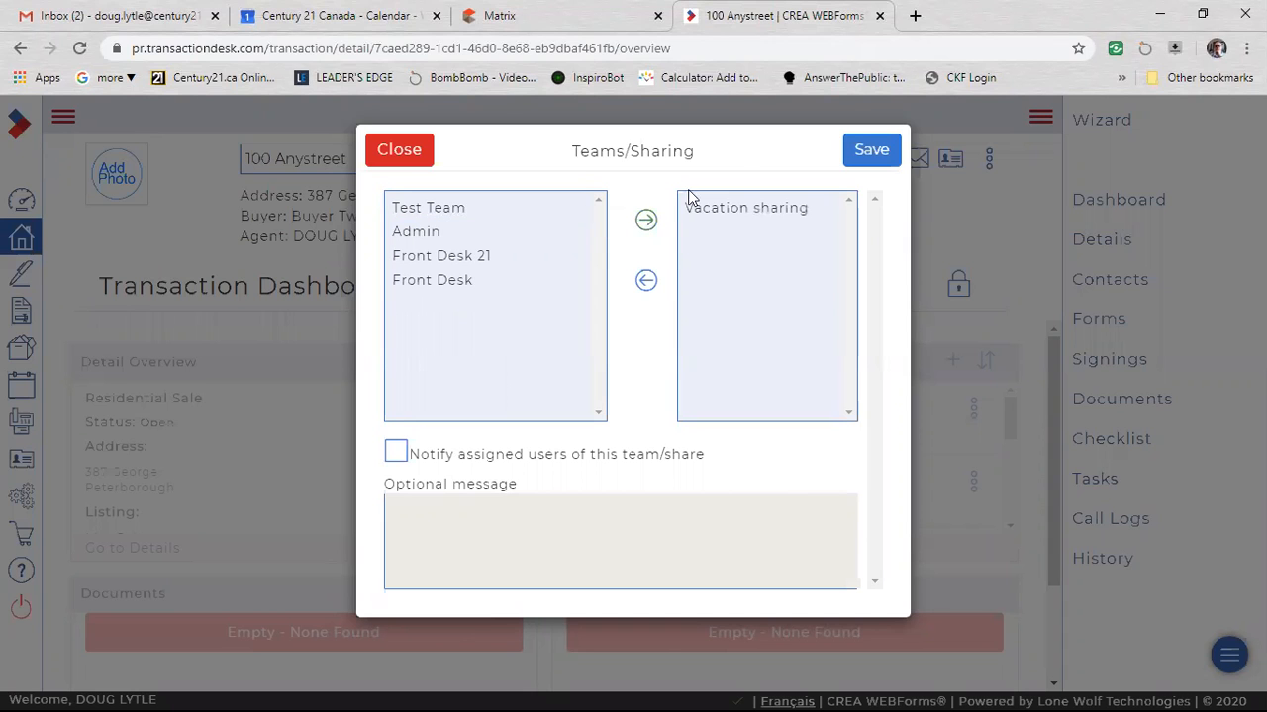
click(863, 151)
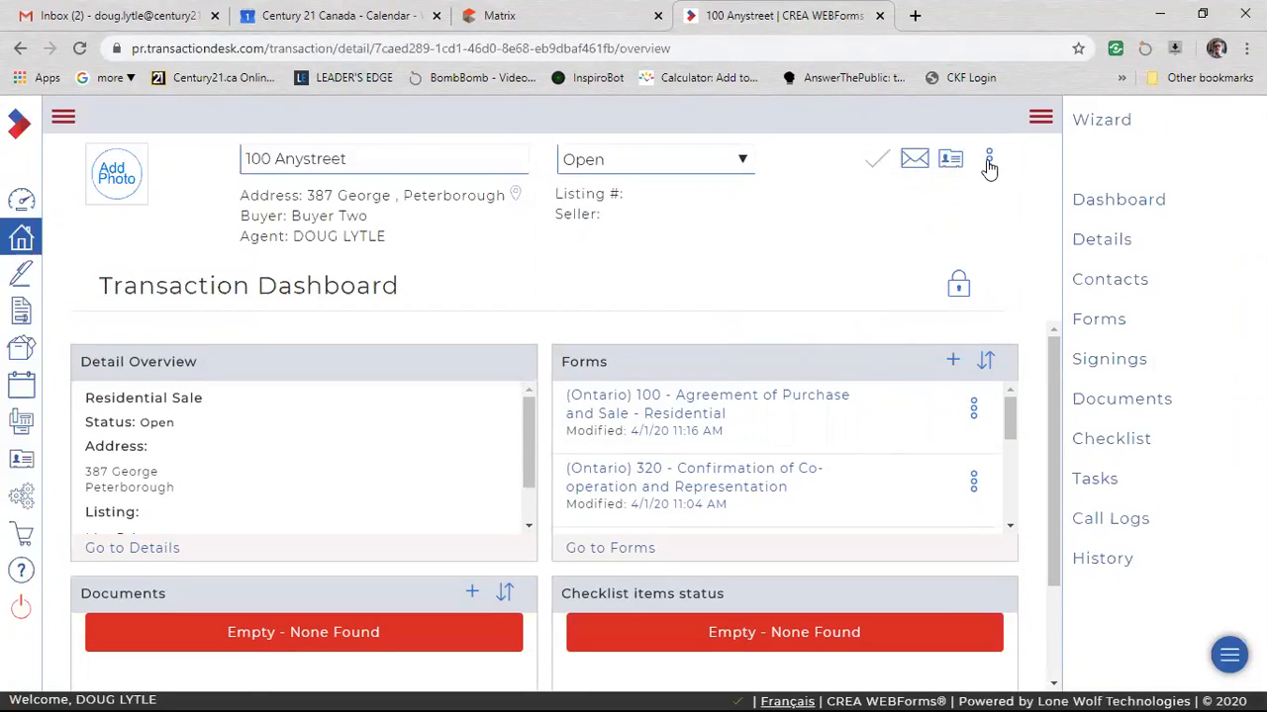
Remove the Vacation sharing group from the 100 Anystreet transaction's shared teams and save.
click(988, 162)
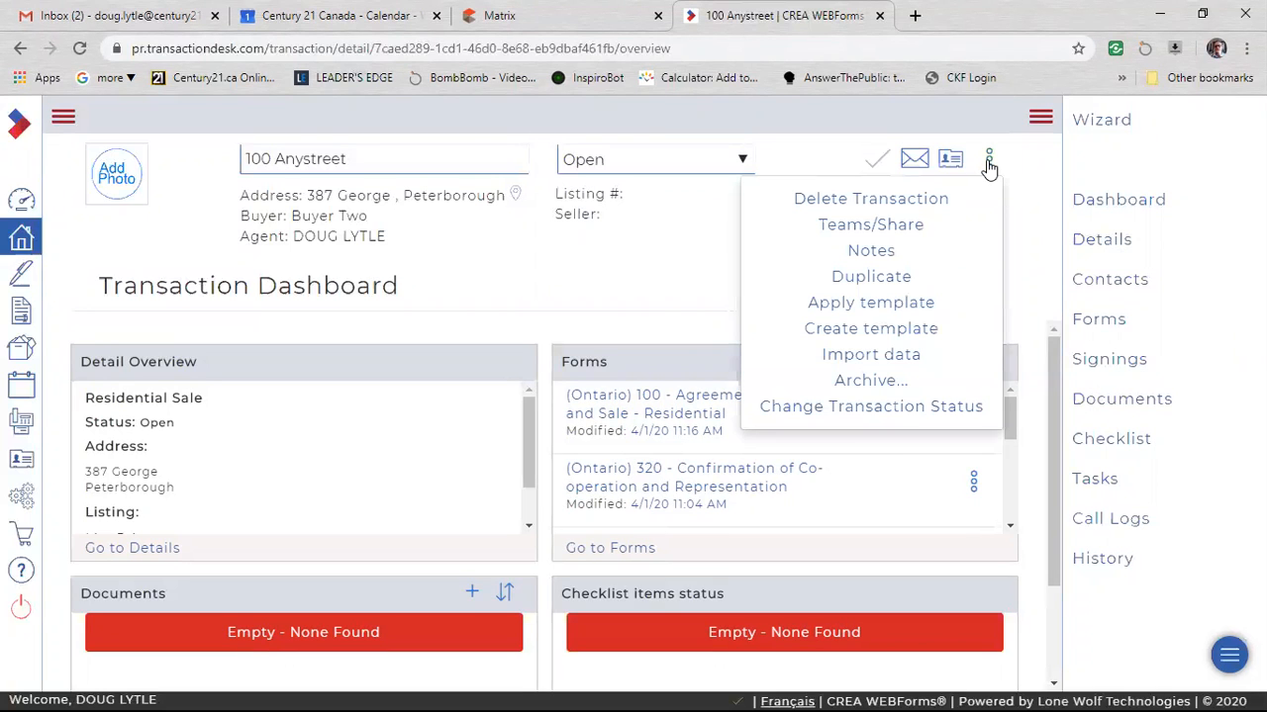
click(904, 229)
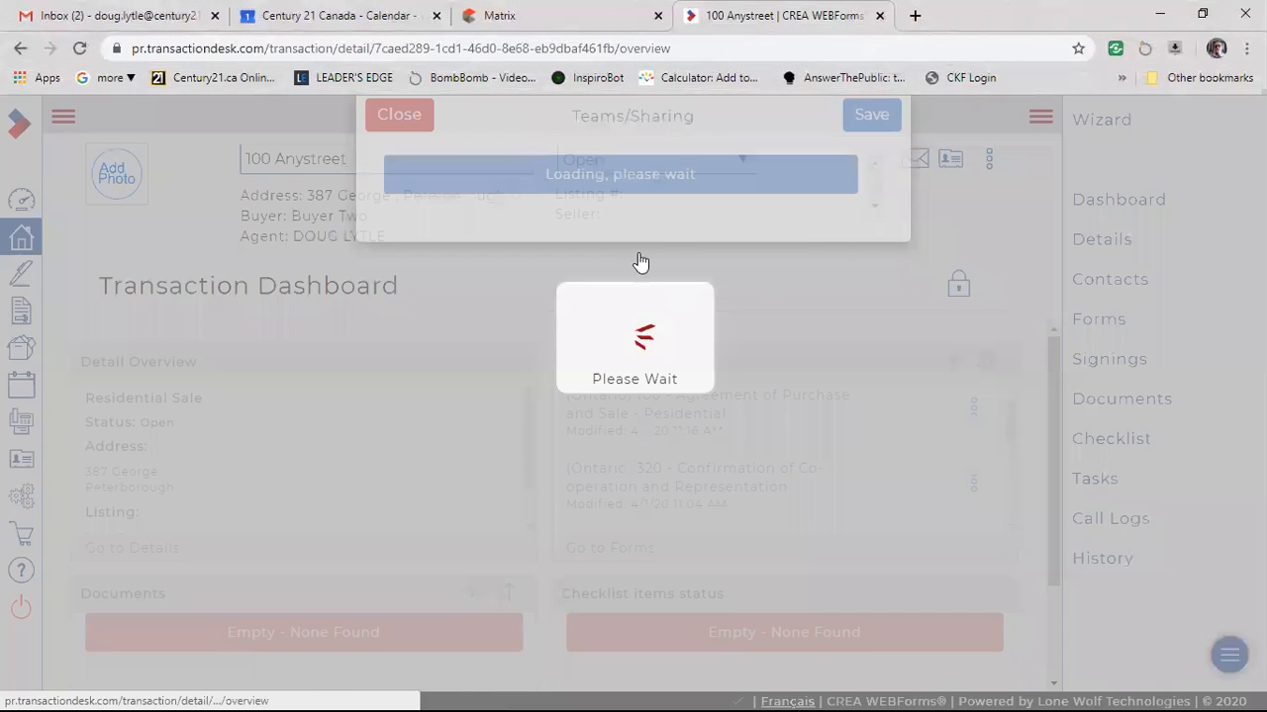
click(710, 268)
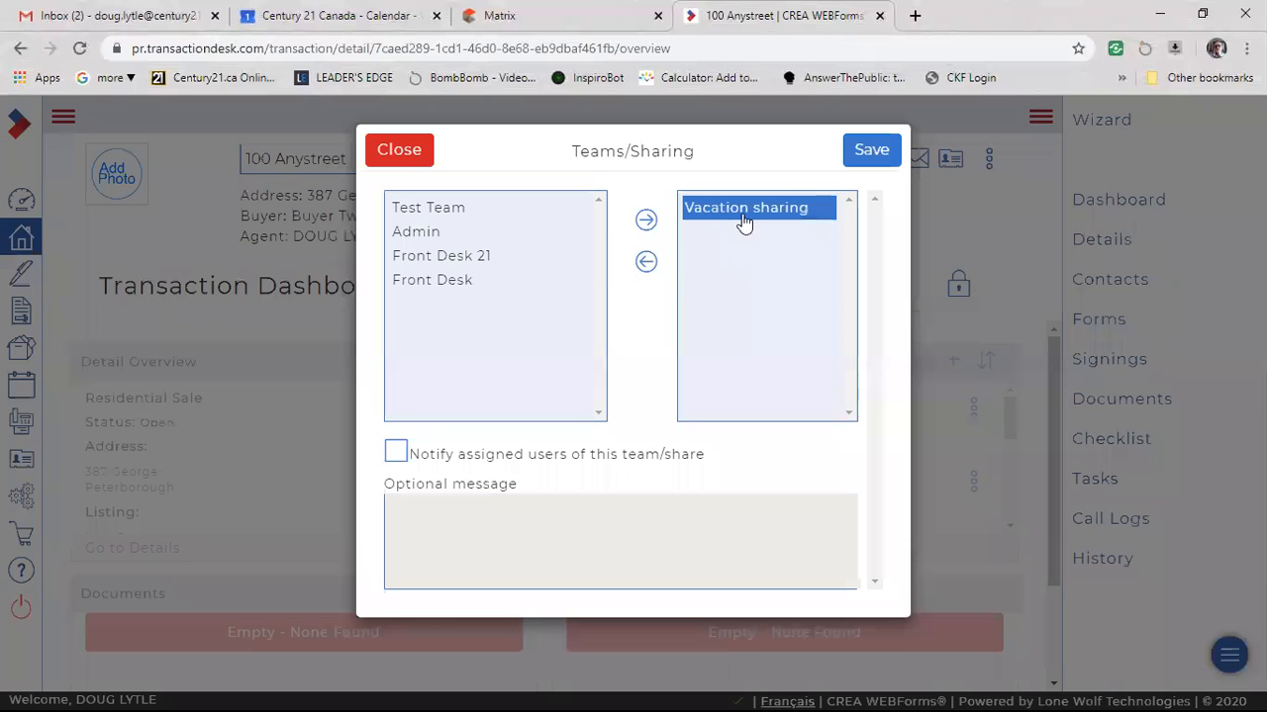
click(645, 262)
click(863, 164)
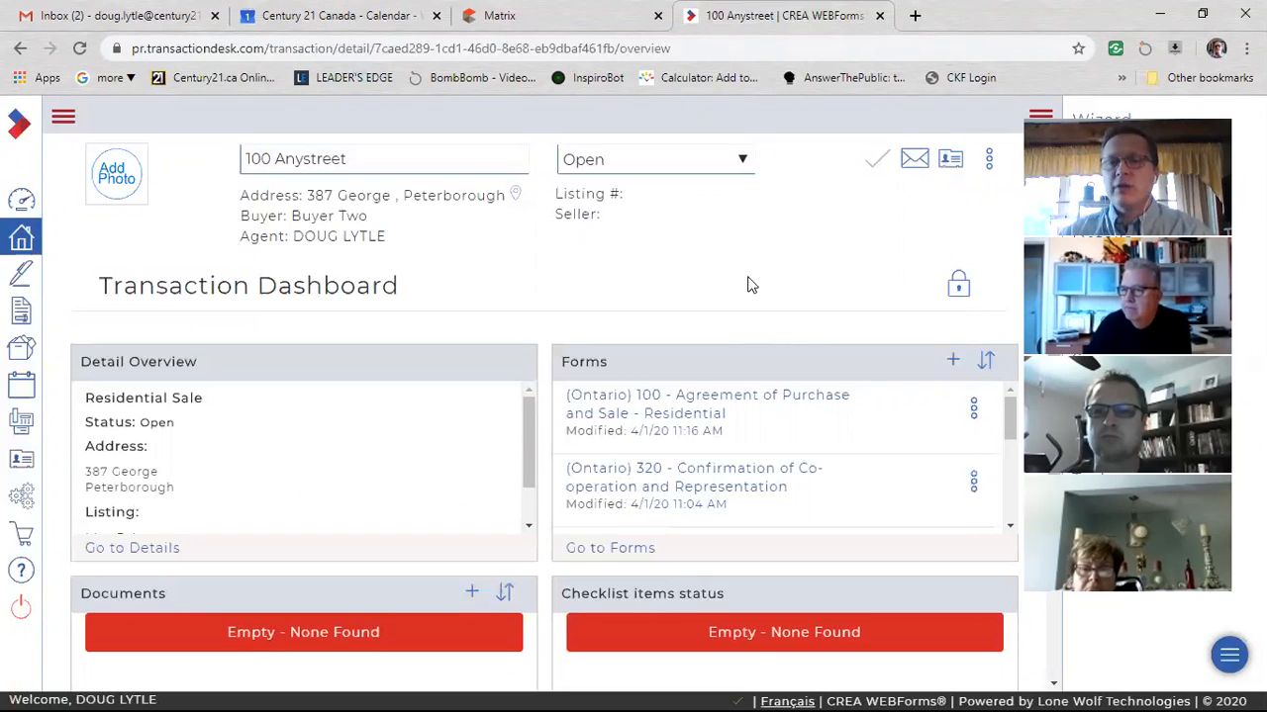
Share the 100 Anystreet transaction with the Vacation sharing group again, save, and return to the member dashboard.
click(989, 159)
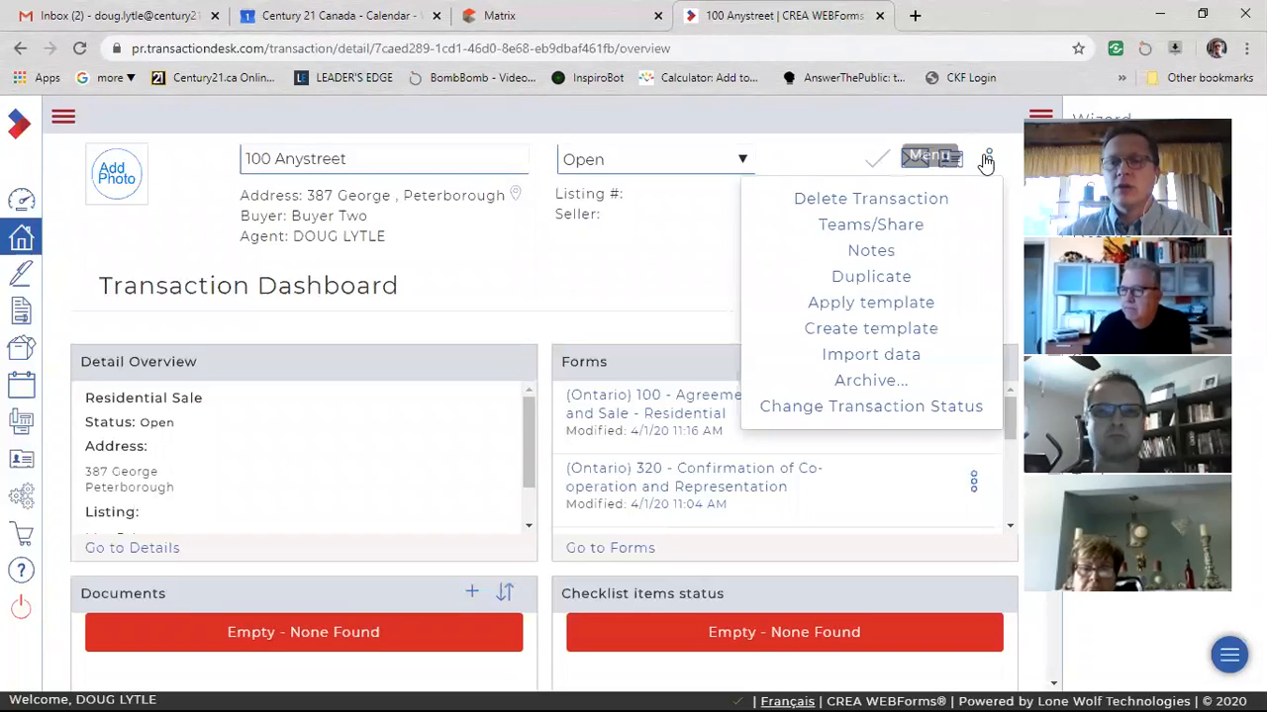
click(913, 227)
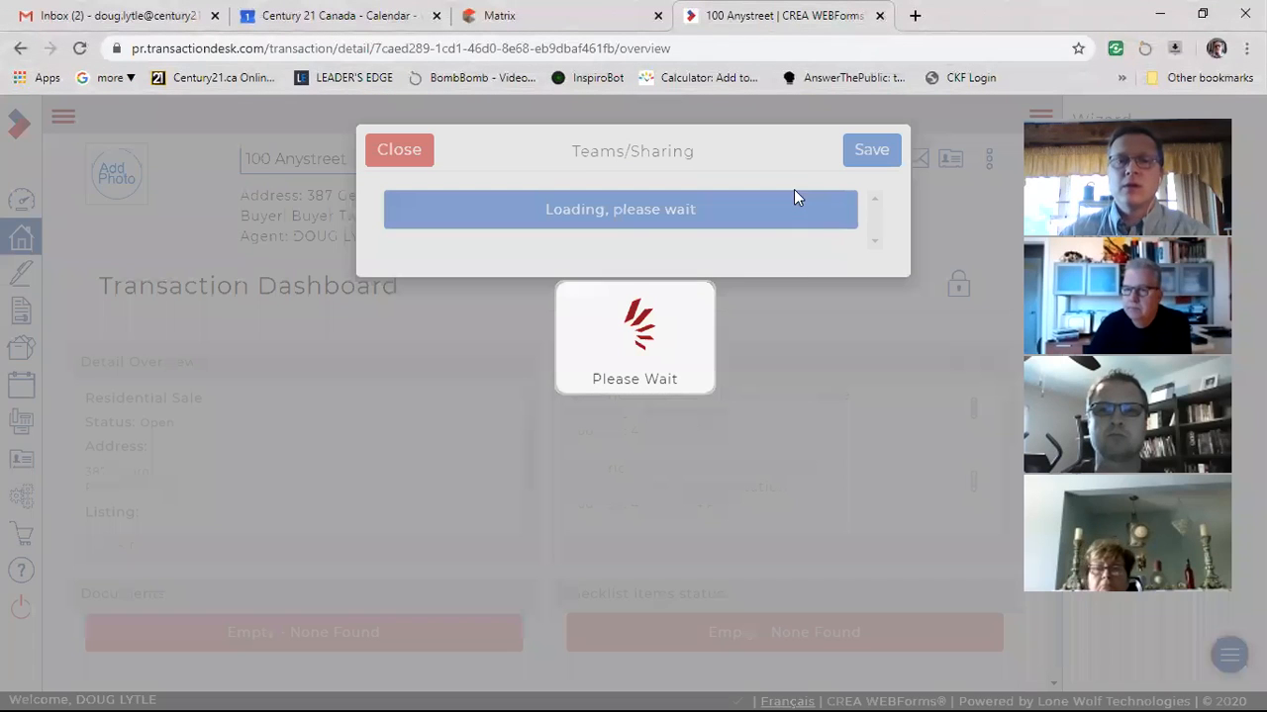
click(469, 233)
click(646, 219)
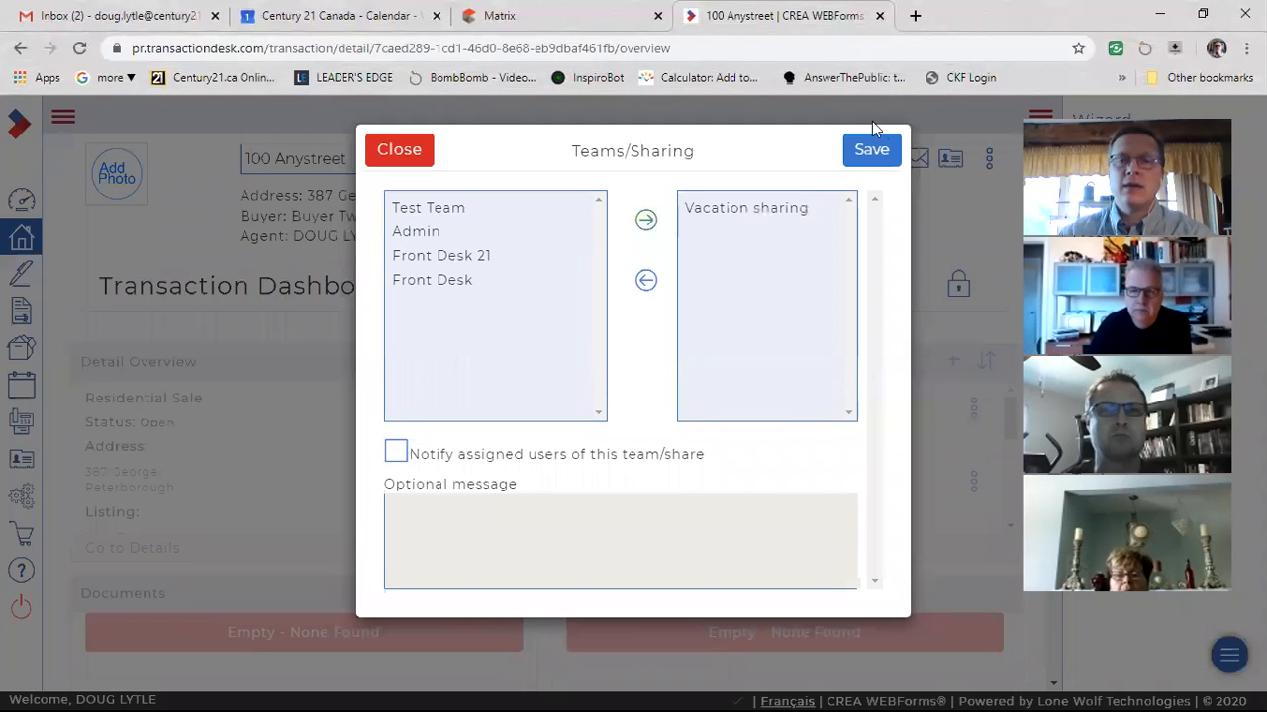
click(870, 156)
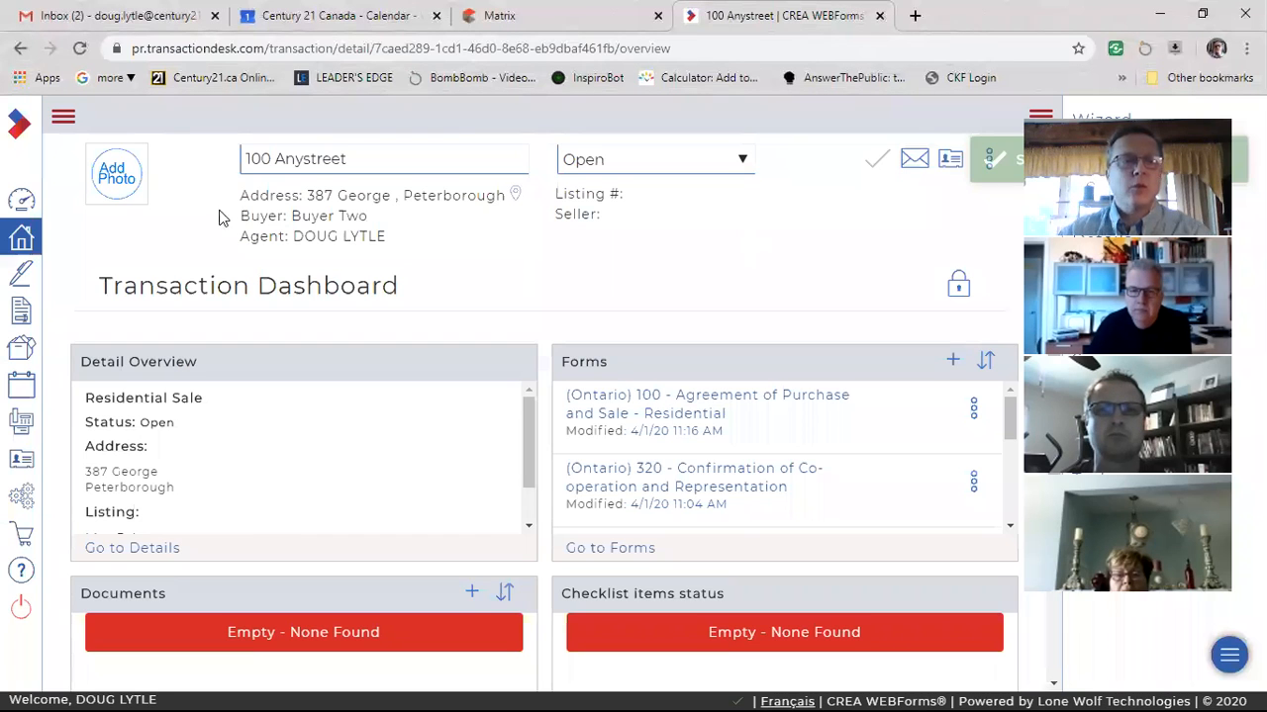
click(21, 202)
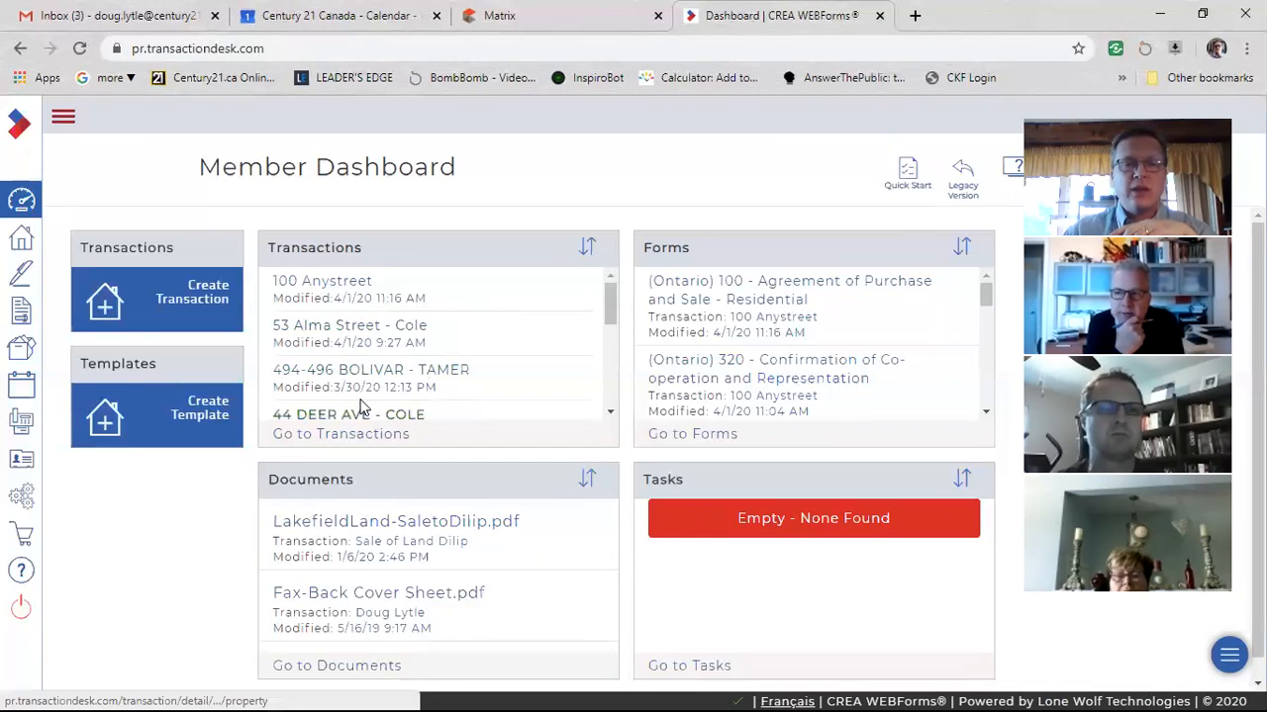
Reopen the 100 Anystreet transaction's sharing settings from the dashboard, take out the Vacation sharing group, and save.
scroll(465, 386, down, 3)
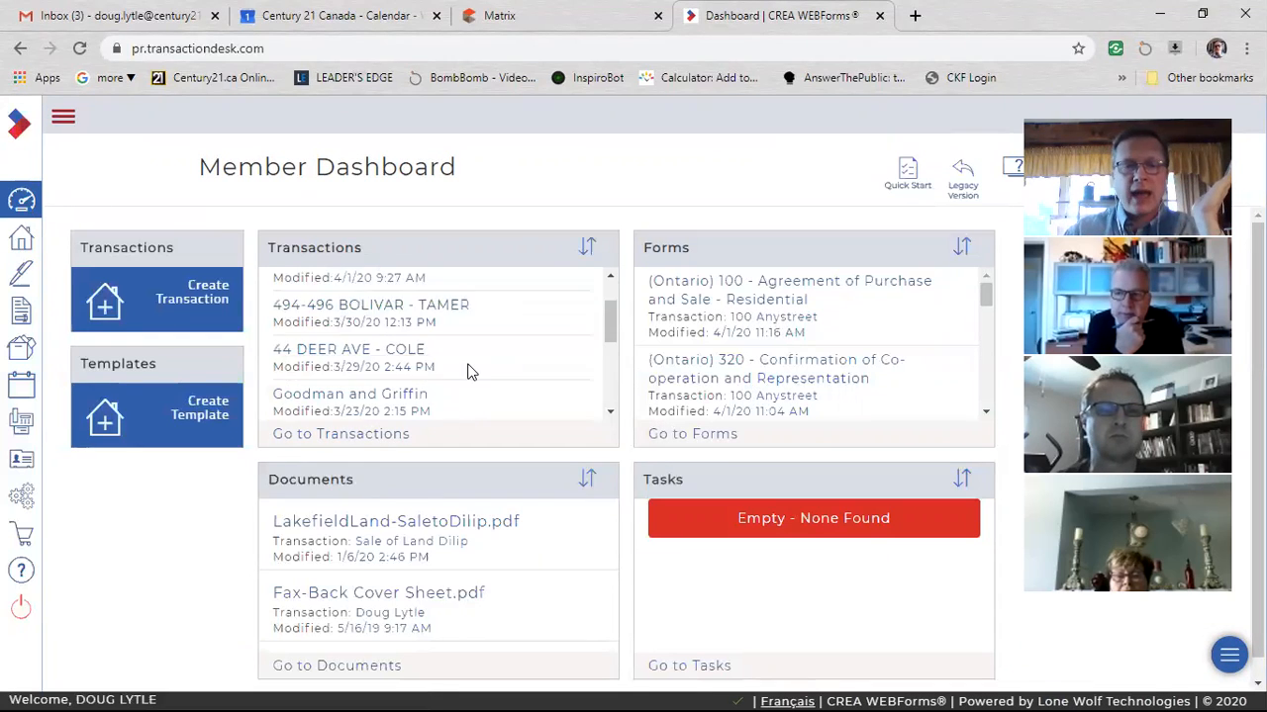
scroll(469, 381, up, 3)
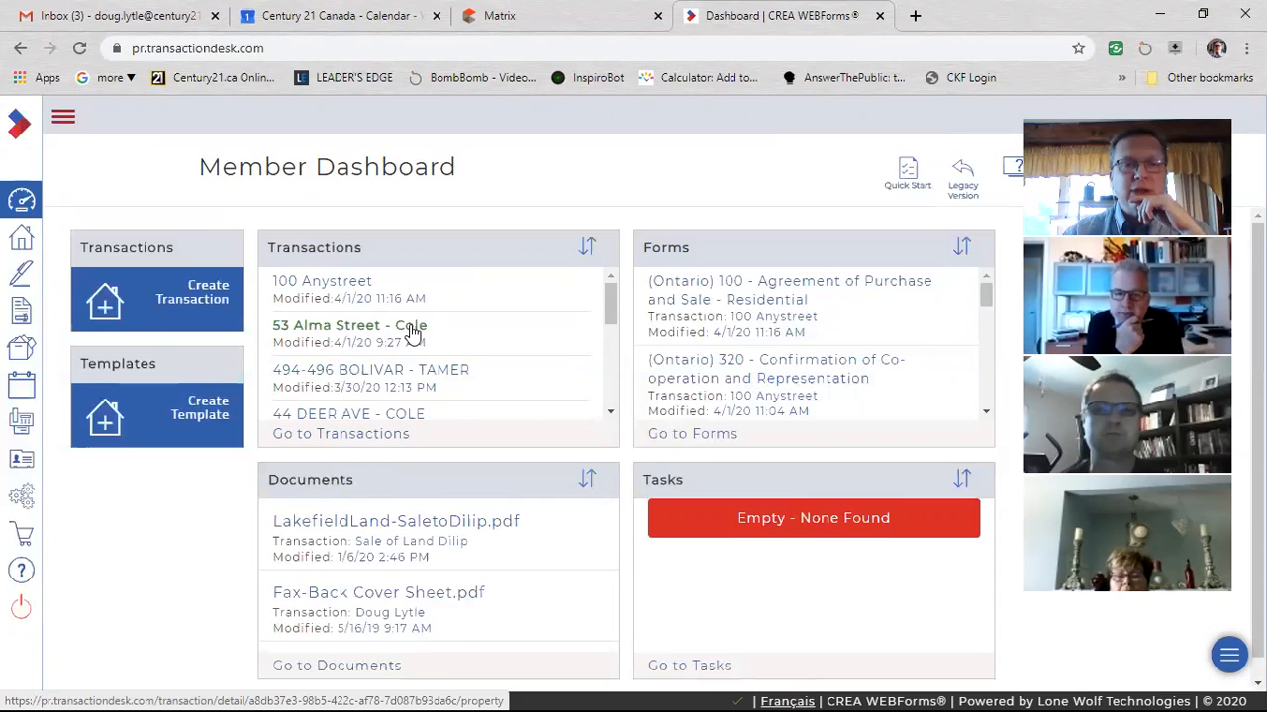
click(344, 286)
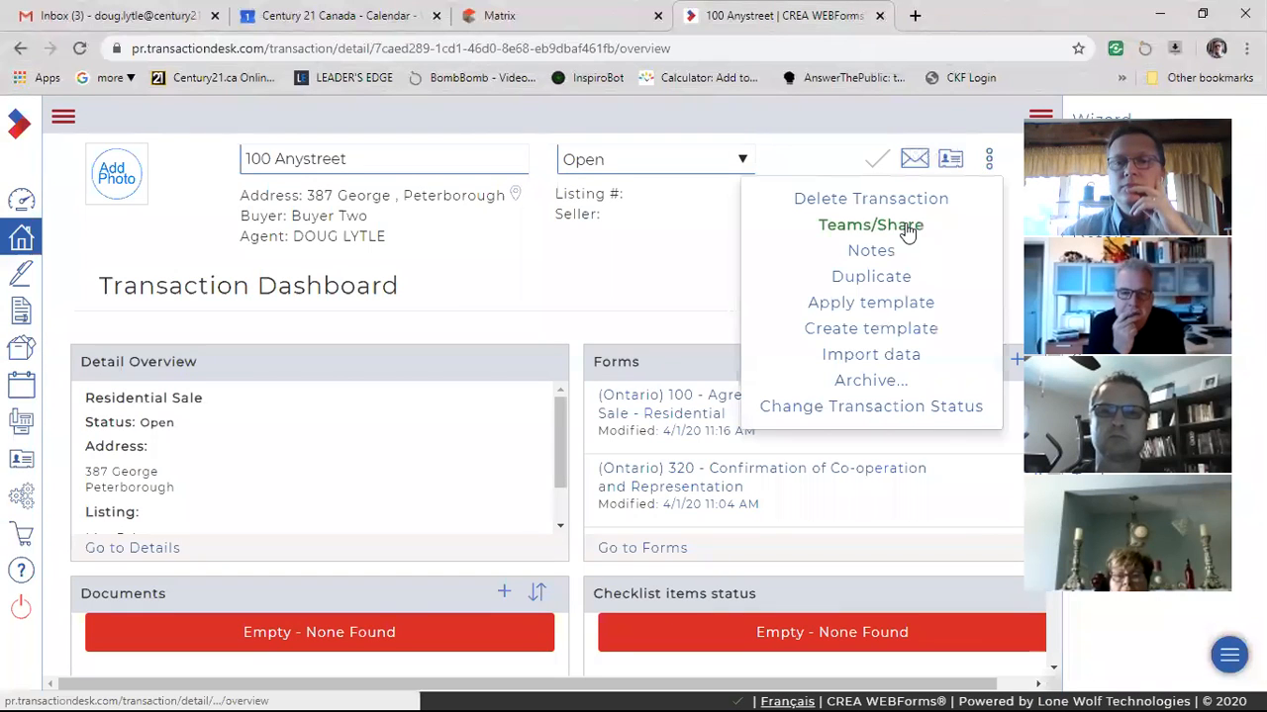
click(908, 227)
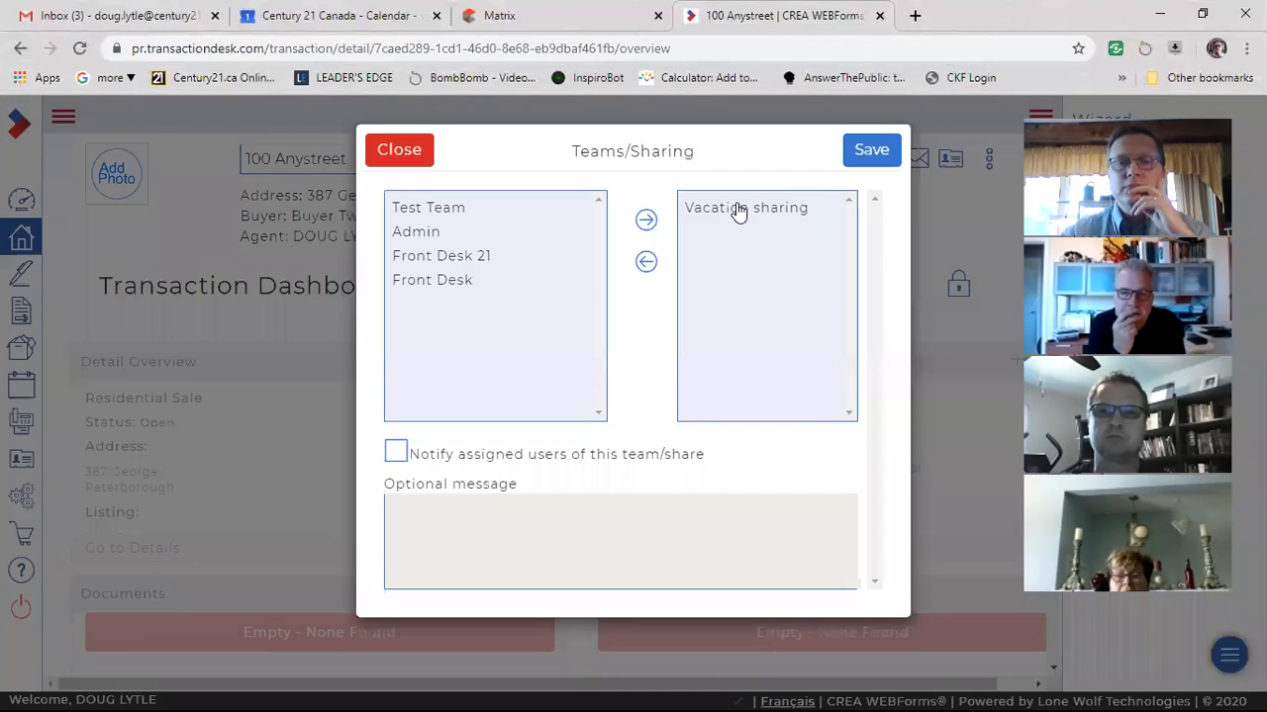
click(646, 263)
click(865, 159)
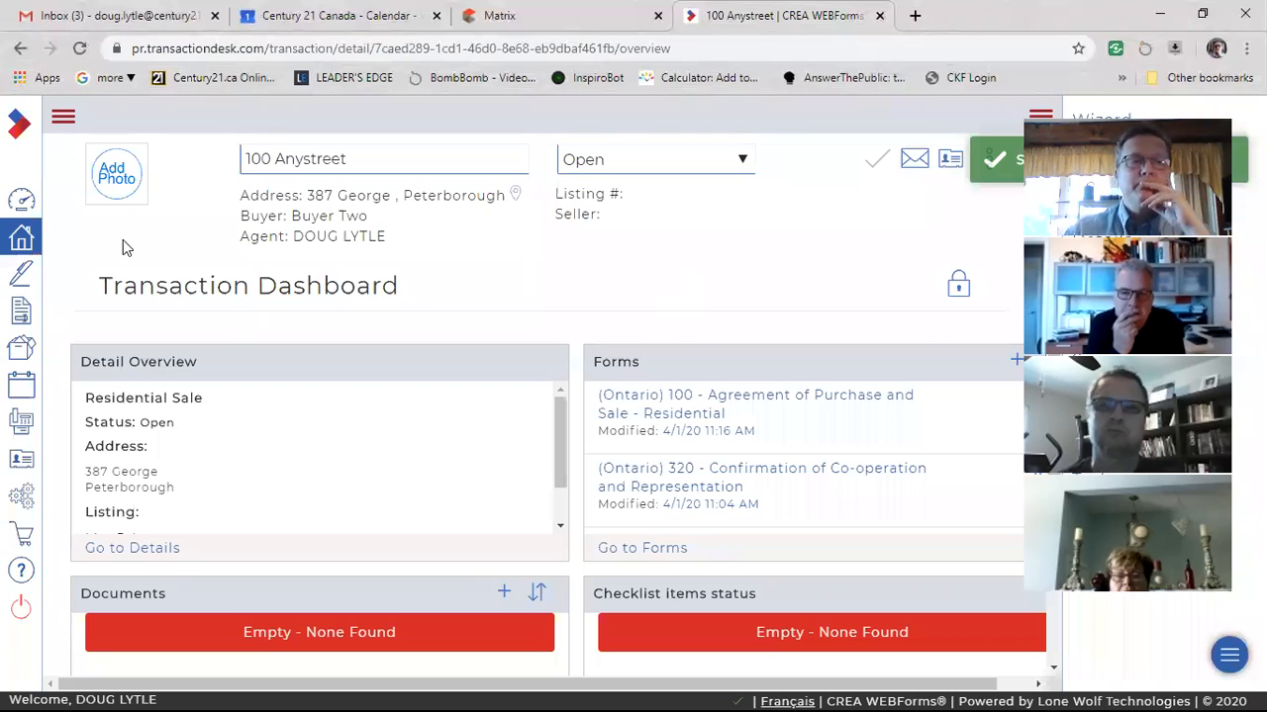
Open the Apps Store and look through the eSignature services that can be linked.
click(24, 204)
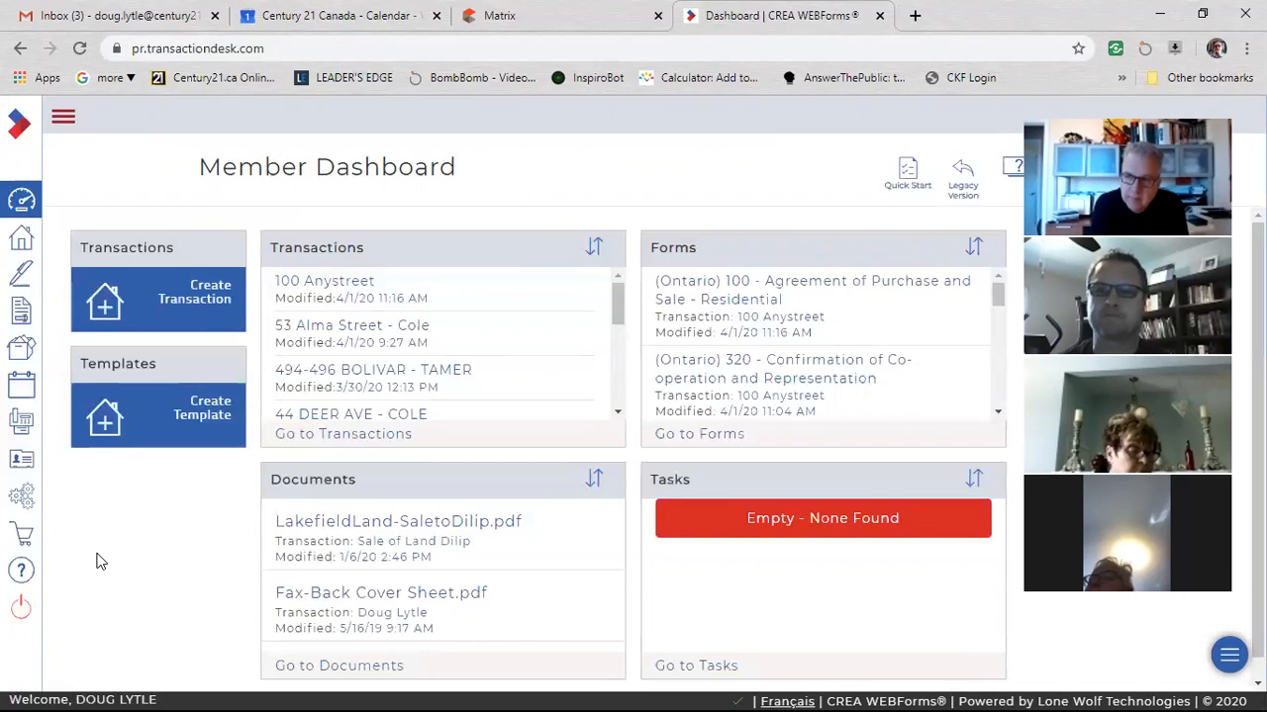
click(21, 539)
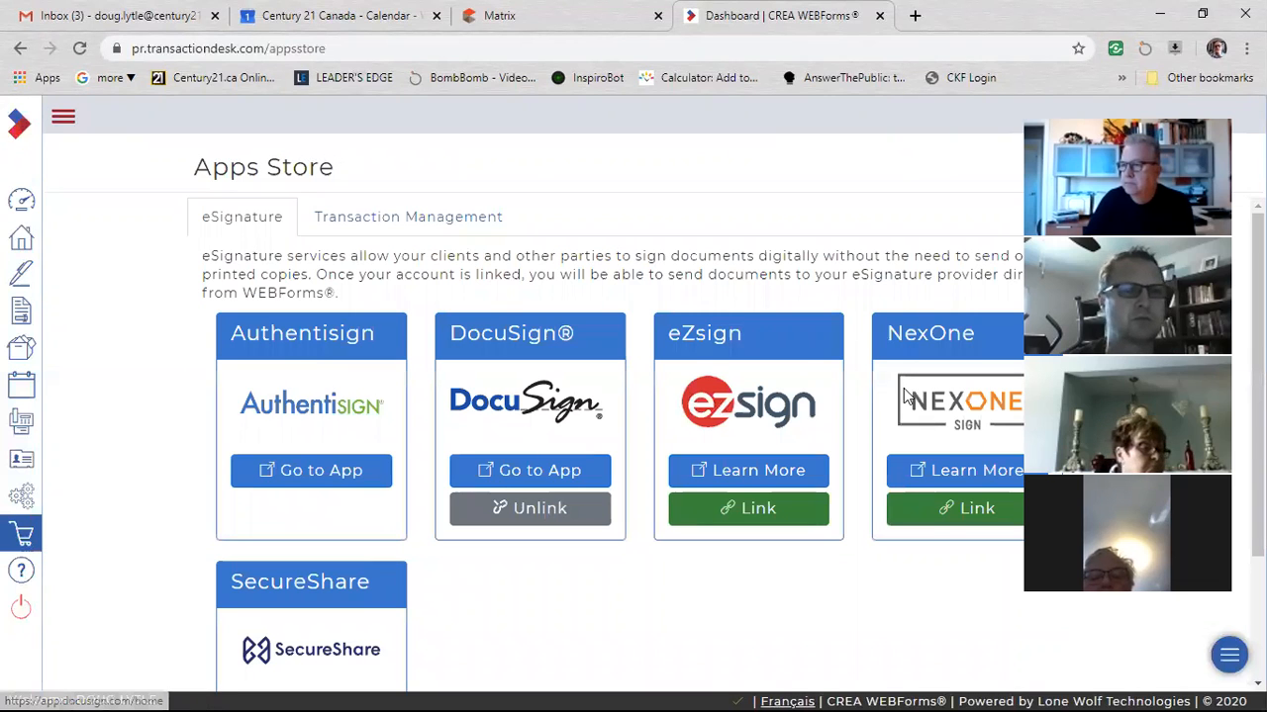
scroll(532, 447, down, 1)
scroll(579, 426, up, 1)
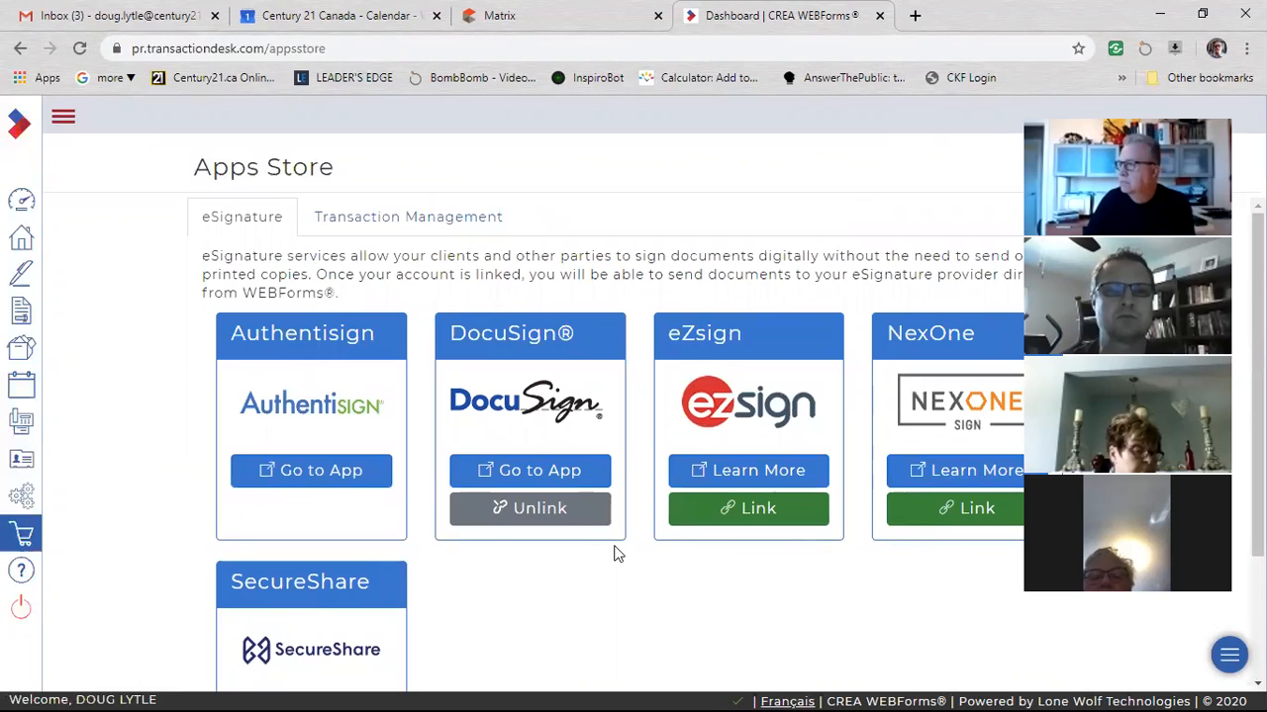
scroll(597, 552, down, 2)
scroll(539, 511, up, 1)
scroll(539, 510, up, 1)
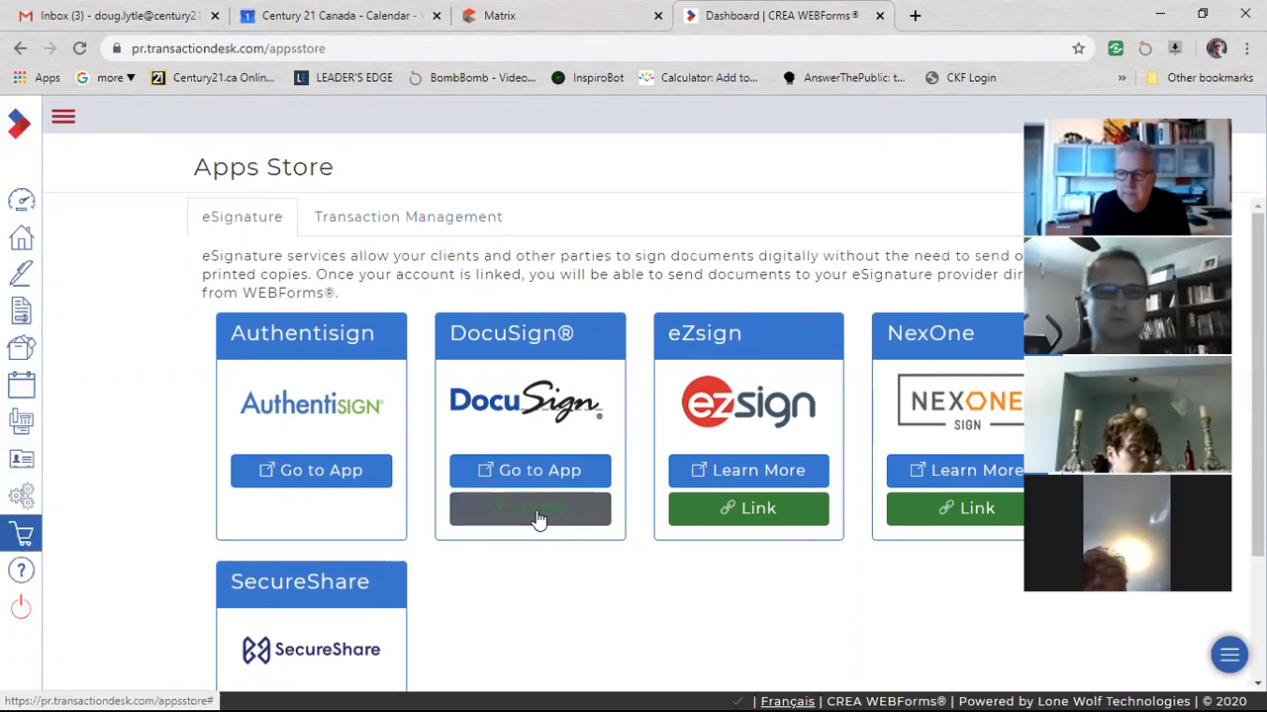
Unlink the DocuSign account and link it again, logging in with the DocuSign account password.
click(539, 512)
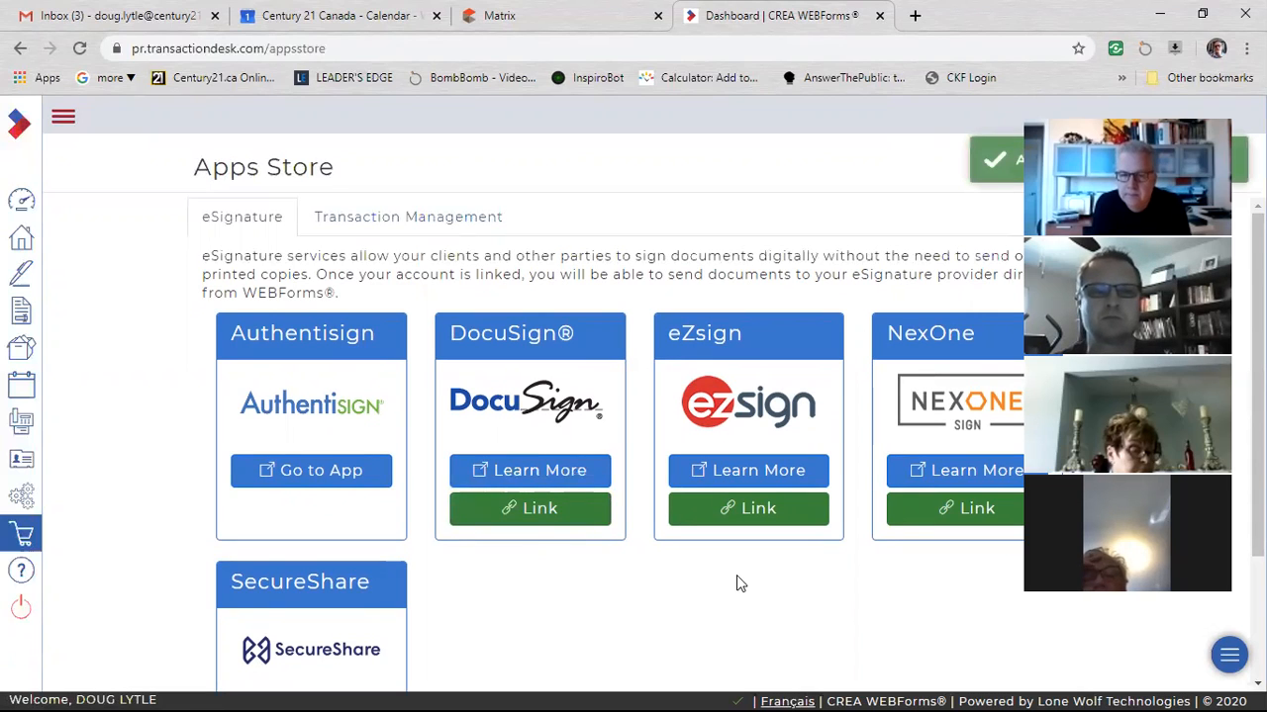
click(539, 509)
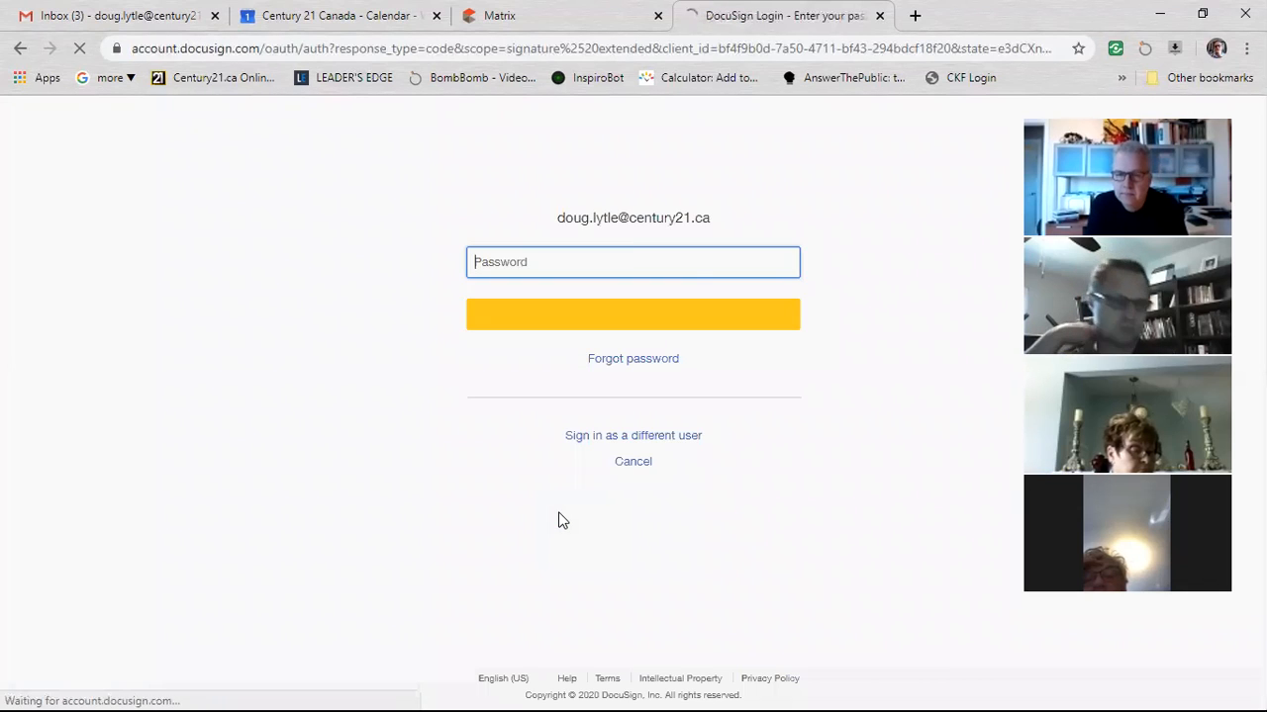
drag(590, 246, 709, 246)
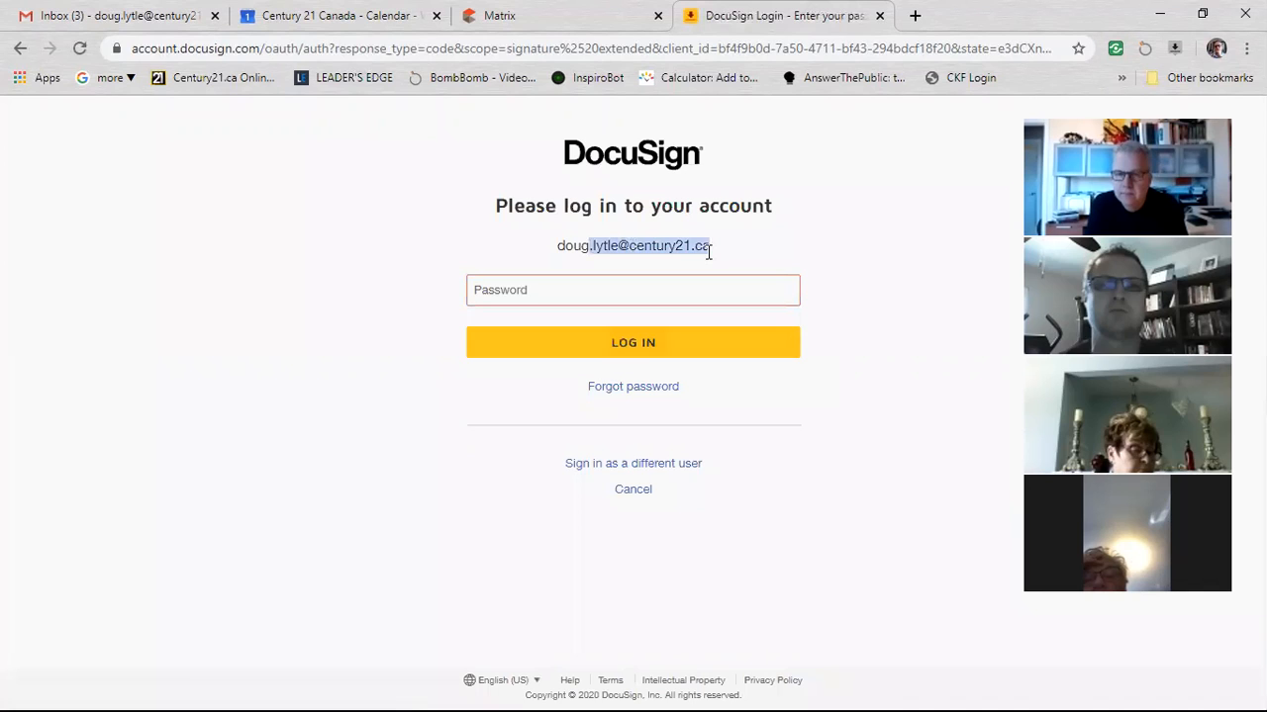
click(598, 239)
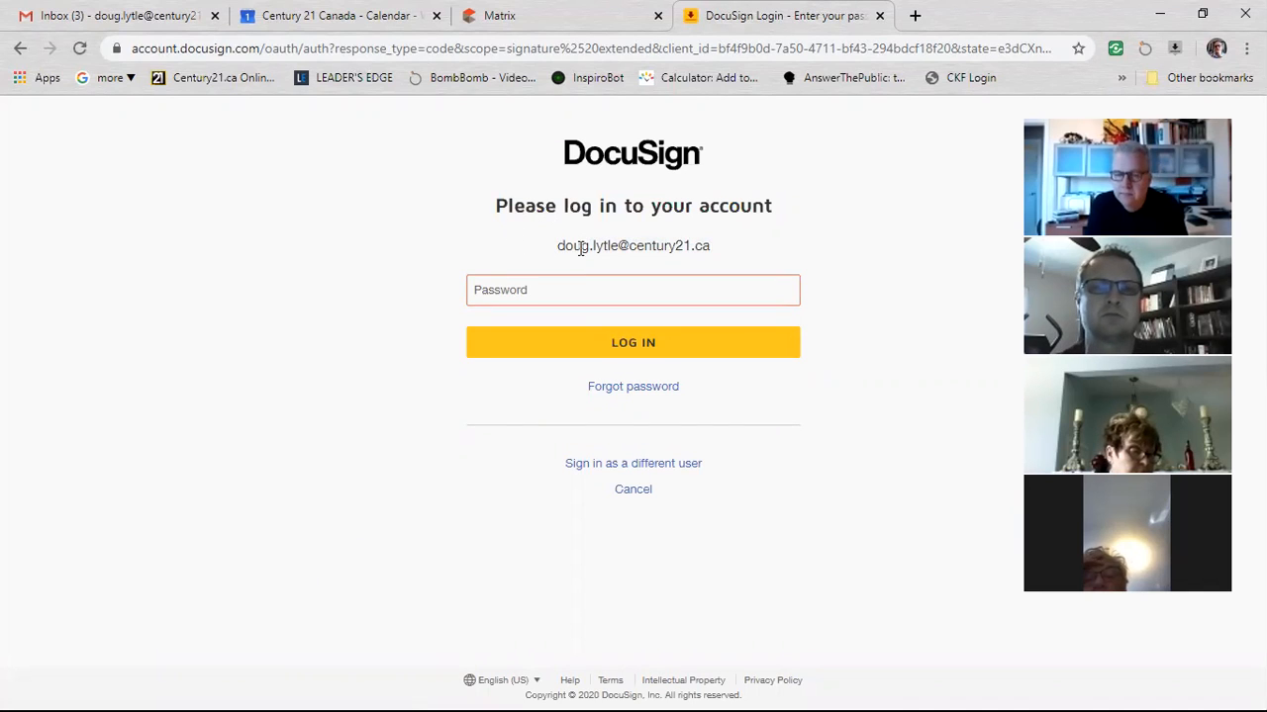
click(581, 289)
text(••••••)
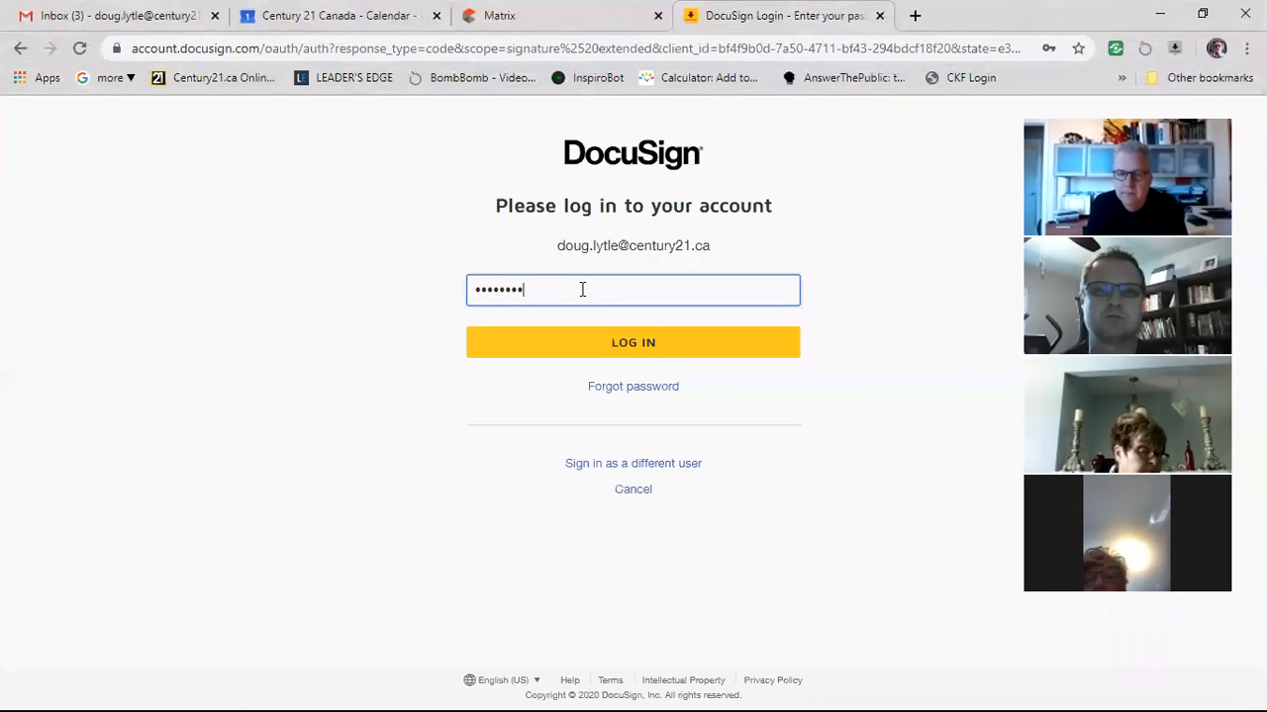
click(616, 346)
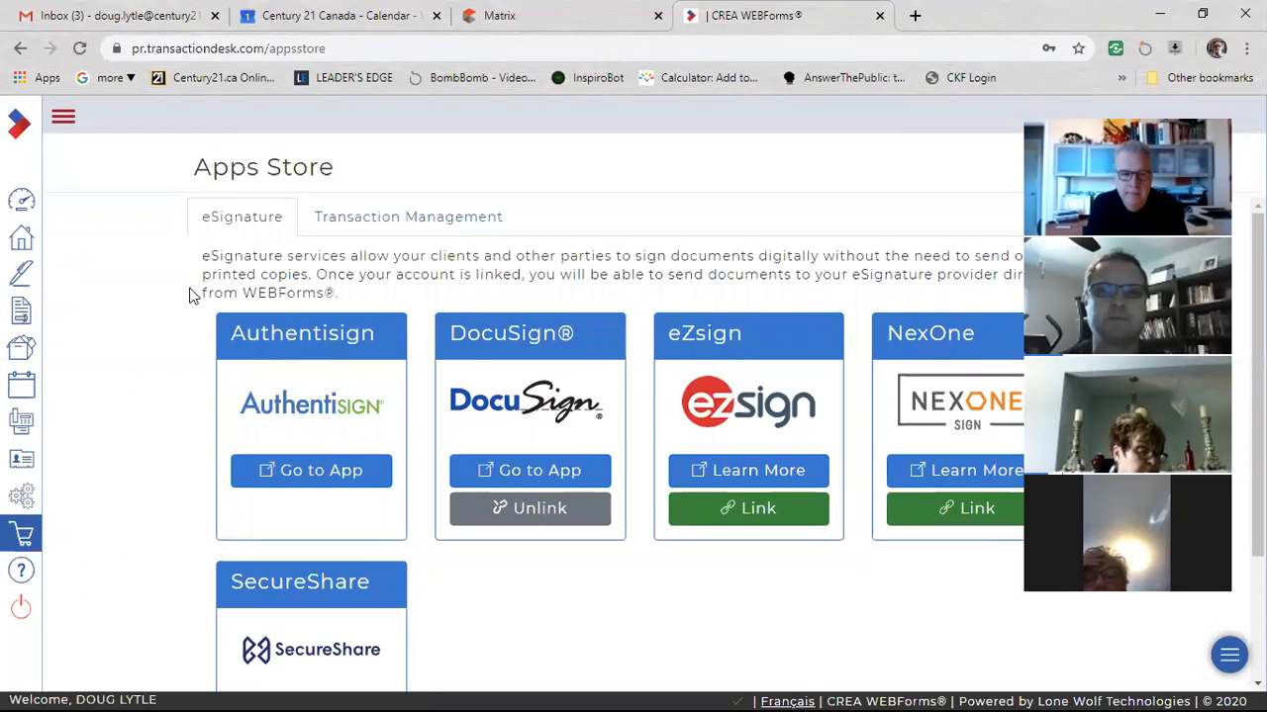
Send the 100 Anystreet transaction's form (Ontario) 810 - Working with a REALTOR - 1 Page Faxable to DocuSign.
click(24, 202)
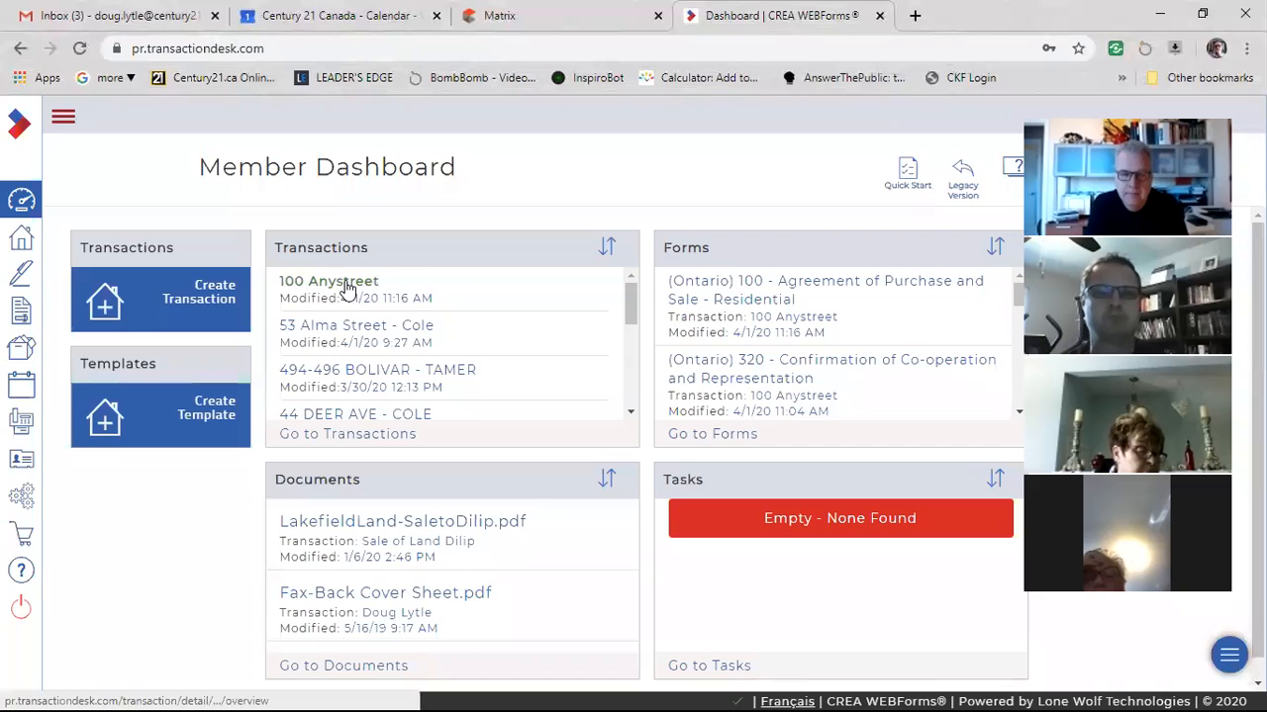
click(346, 284)
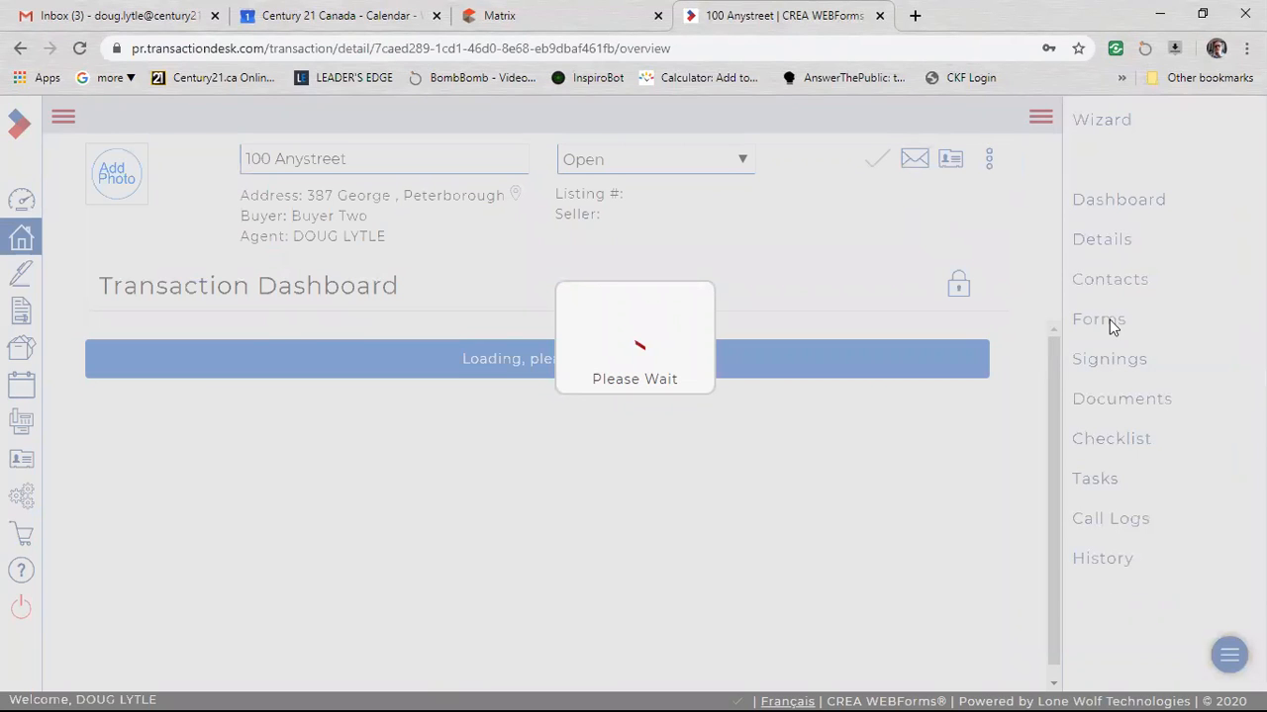
click(1104, 322)
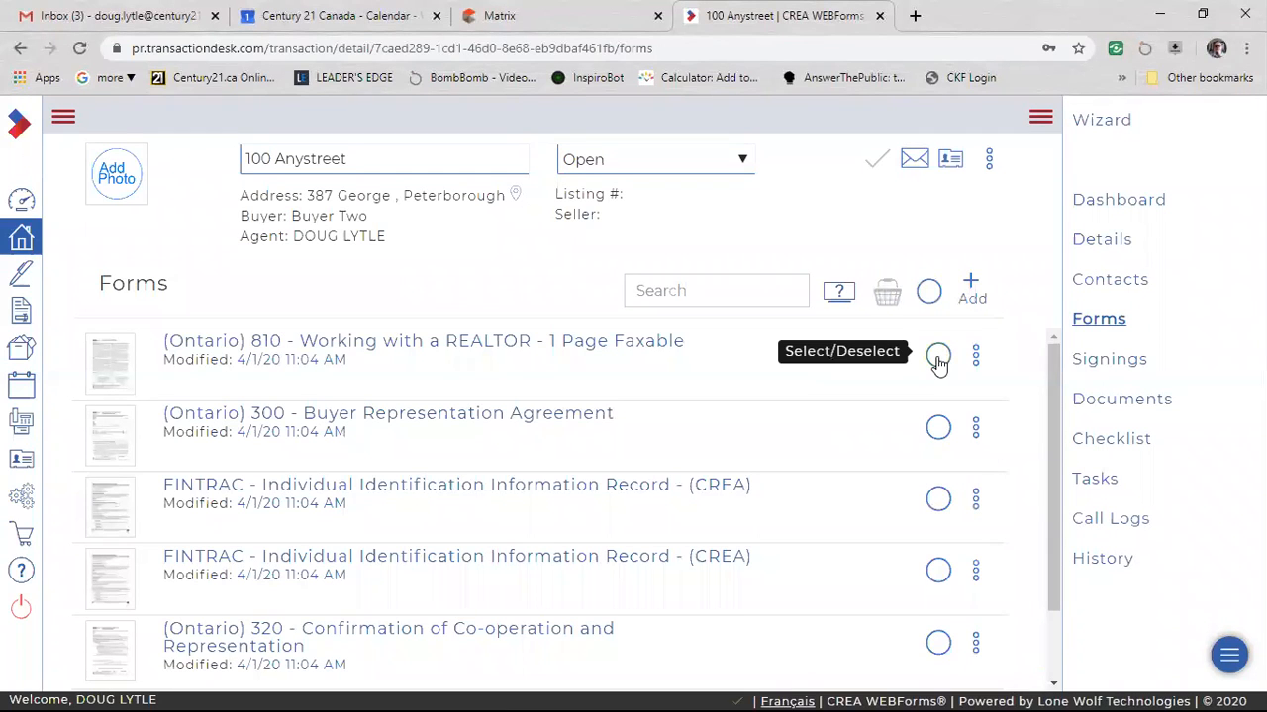
click(939, 358)
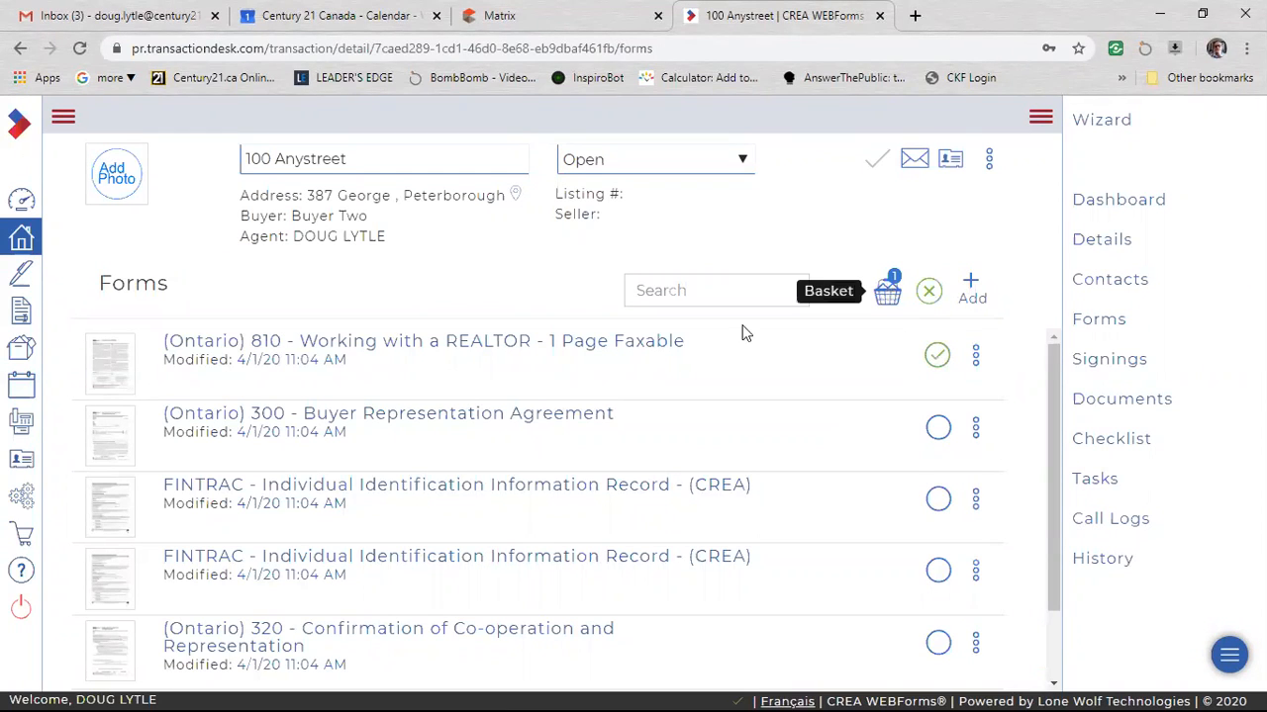
click(886, 294)
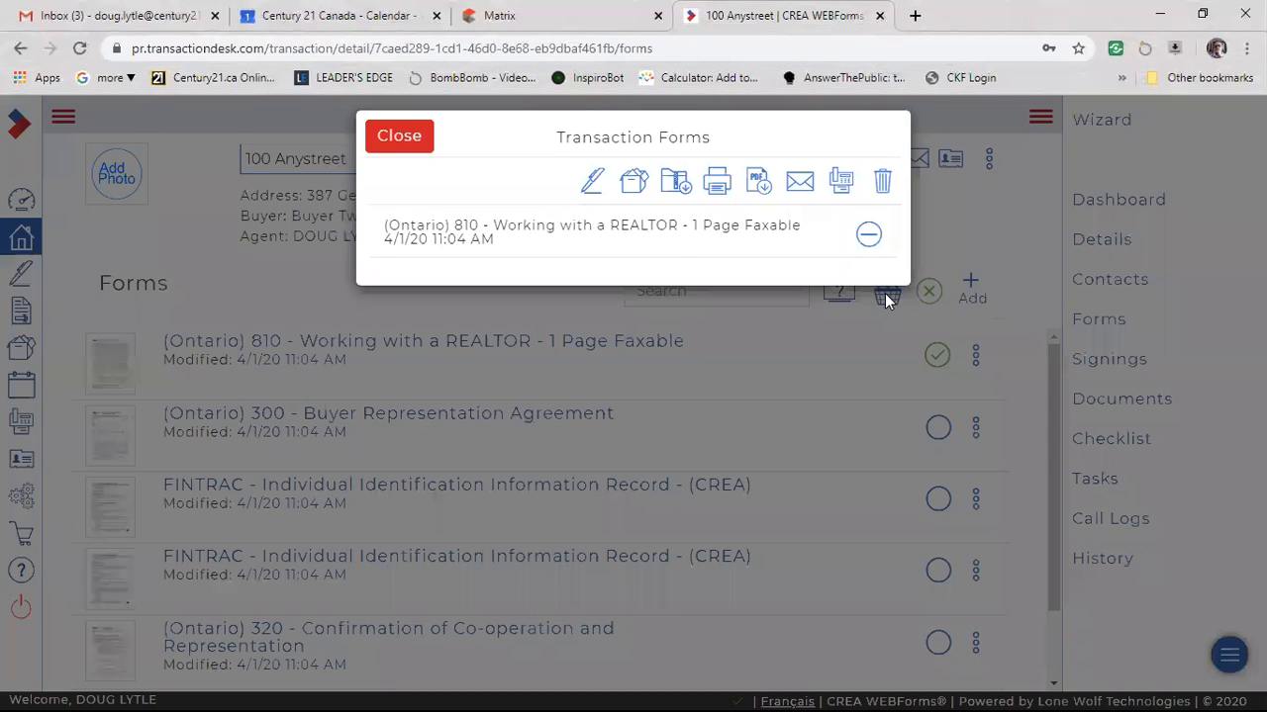
click(594, 198)
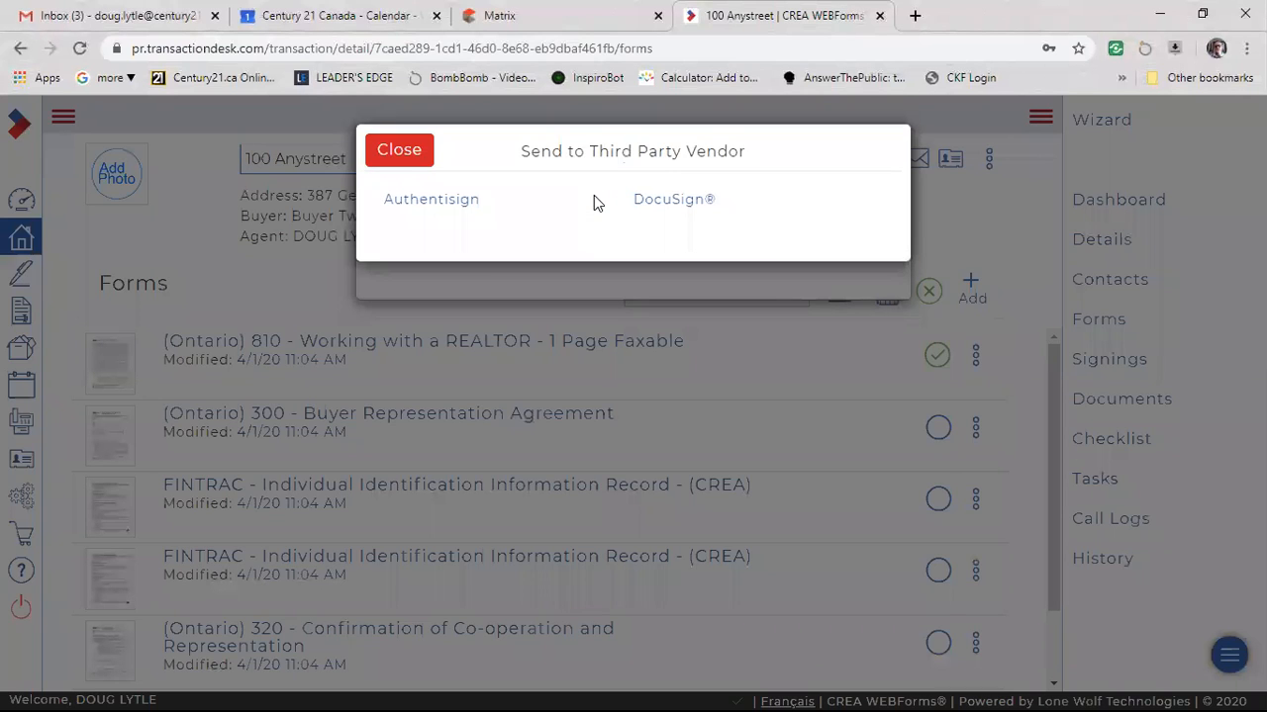
click(661, 202)
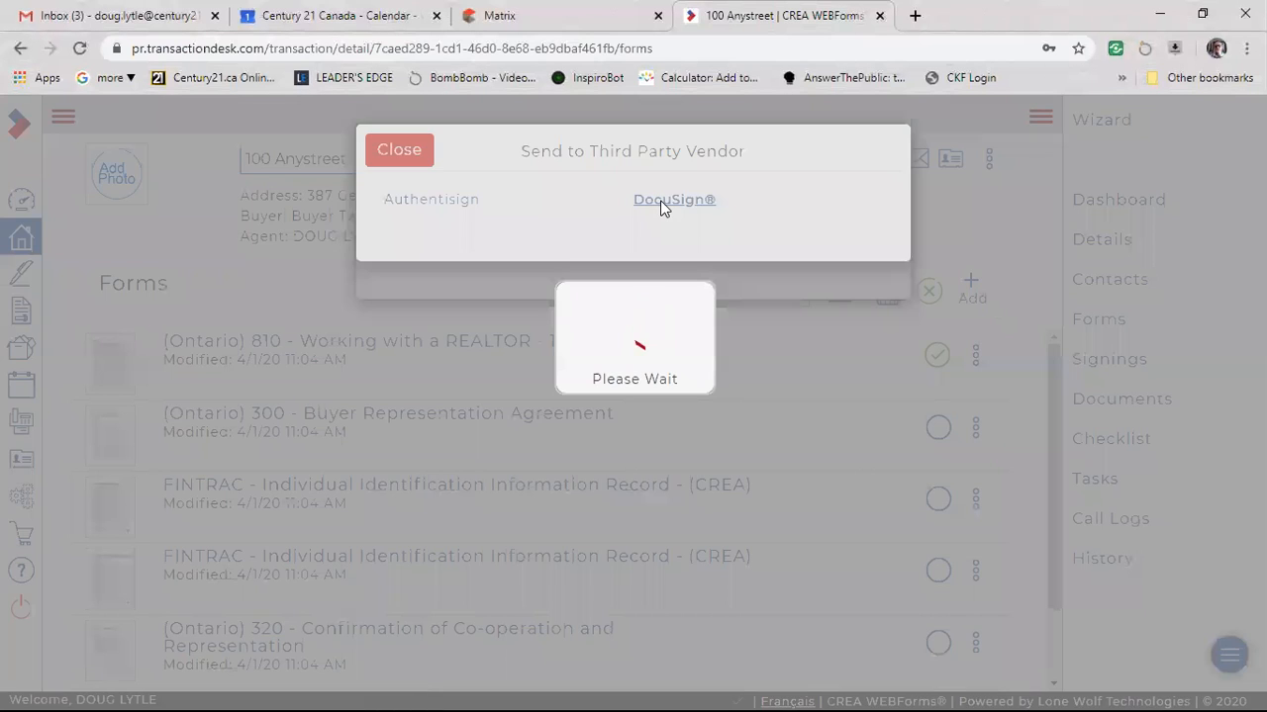
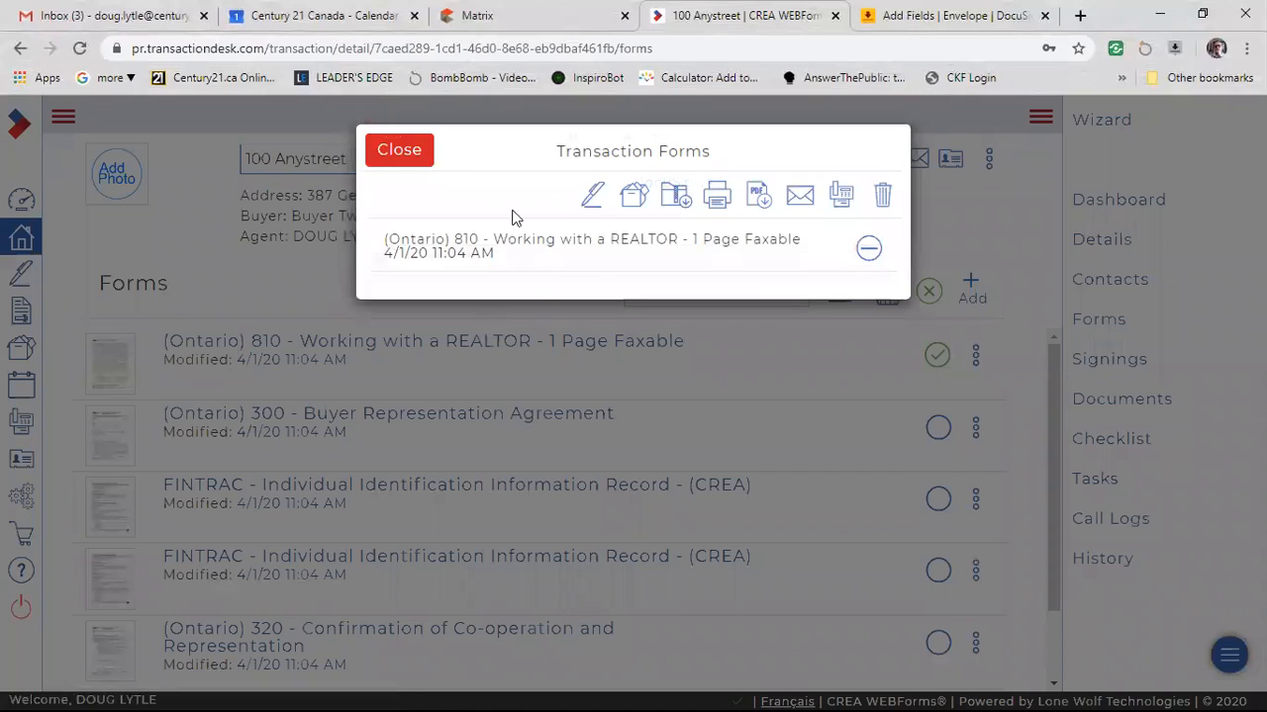
Close the forms basket, open (Ontario) 100 - Agreement of Purchase and Sale - Residential, and switch from it to form 320 - Confirmation of Co-operation and Representation.
click(379, 152)
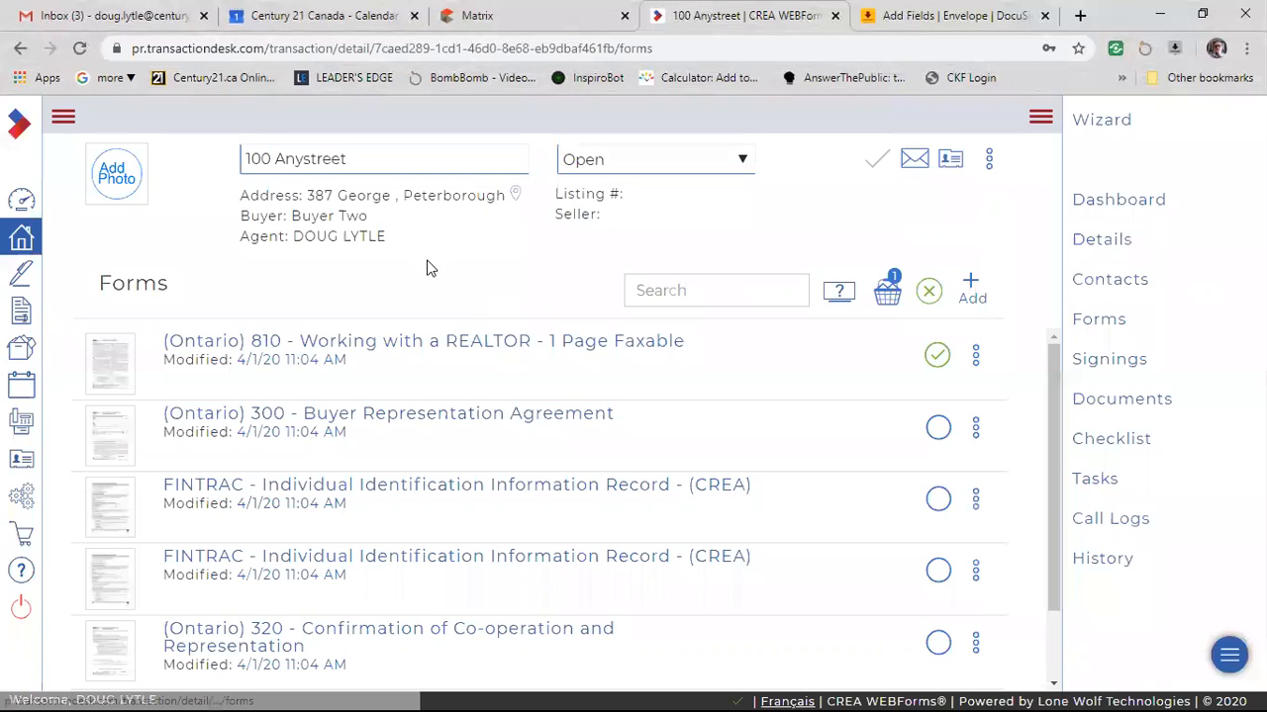
scroll(752, 488, down, 2)
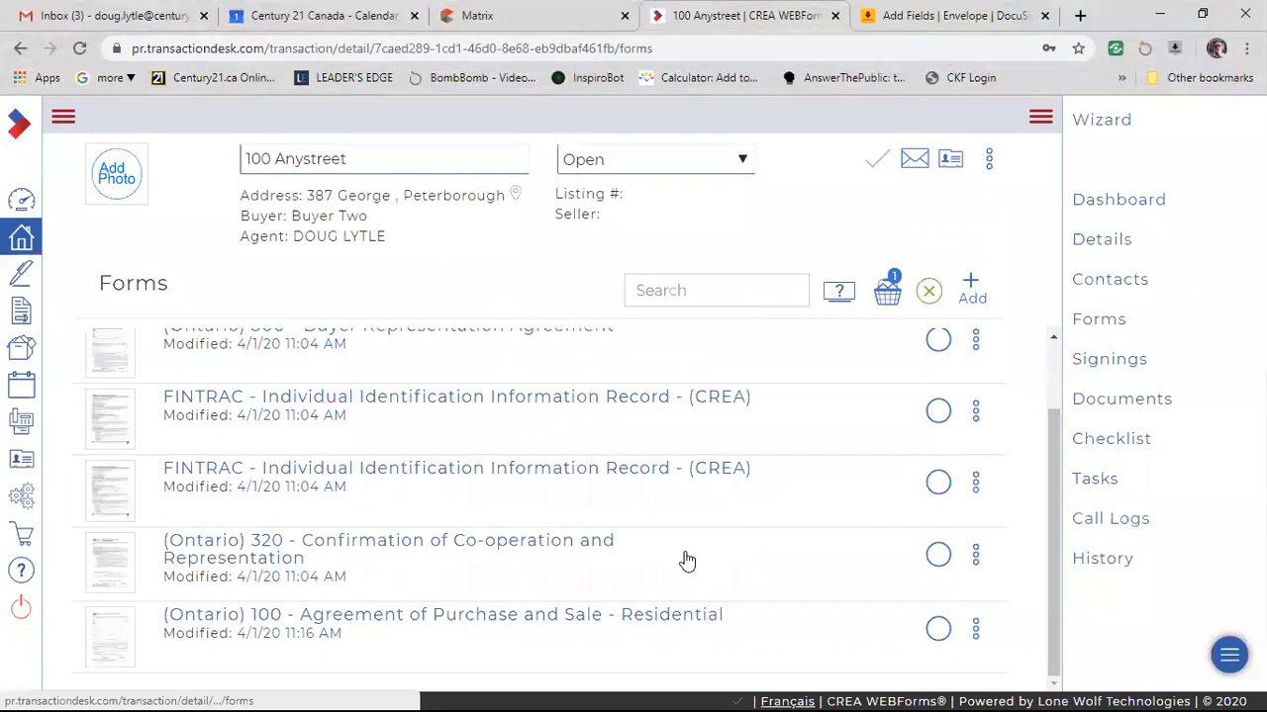
click(452, 616)
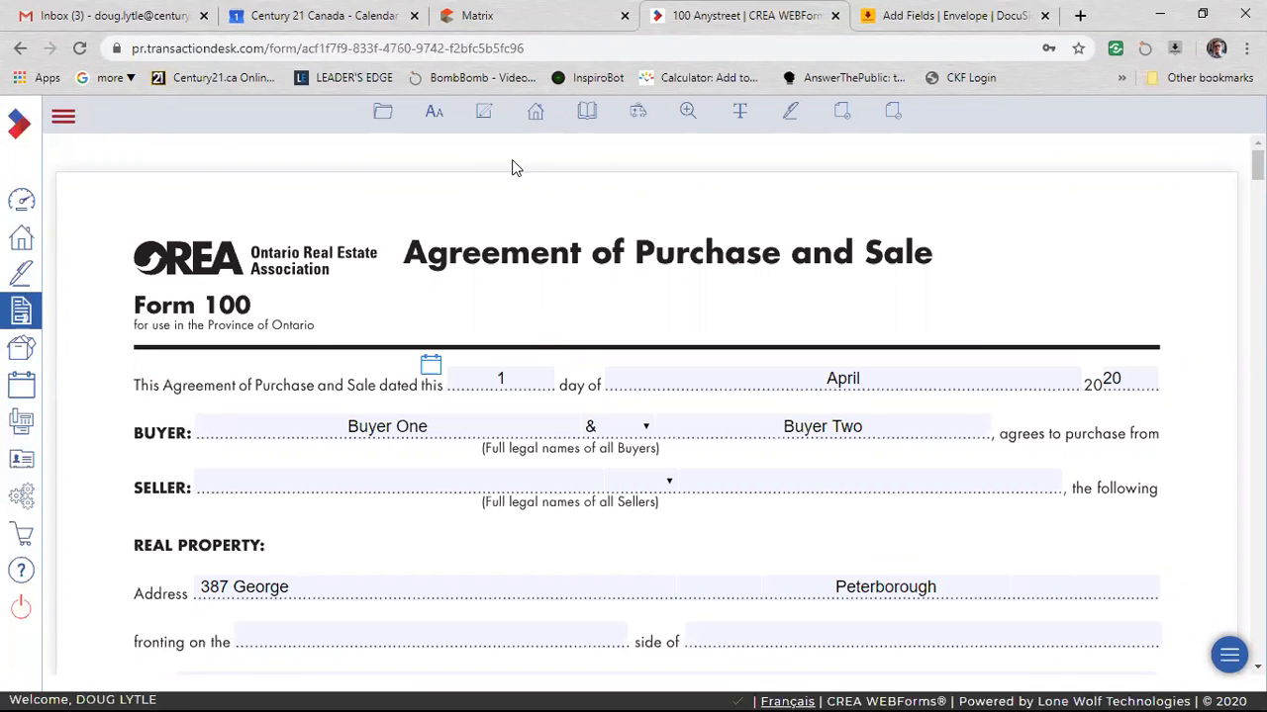
click(535, 113)
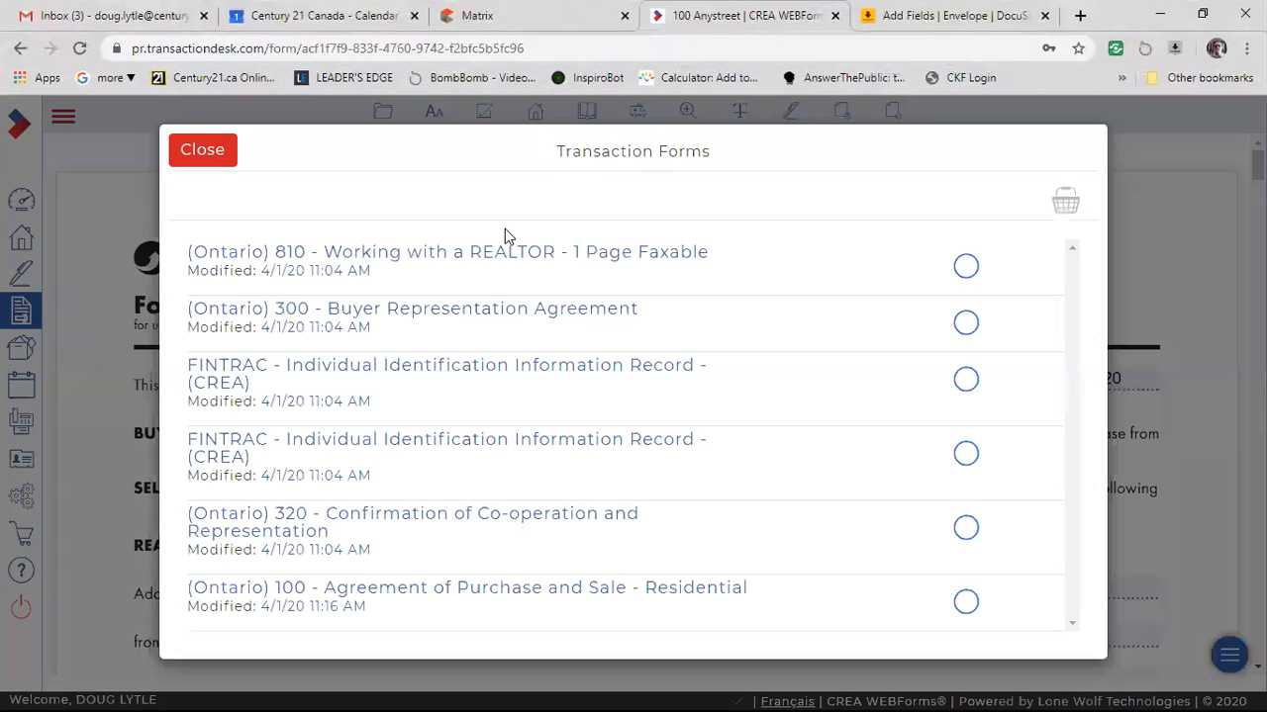
click(530, 519)
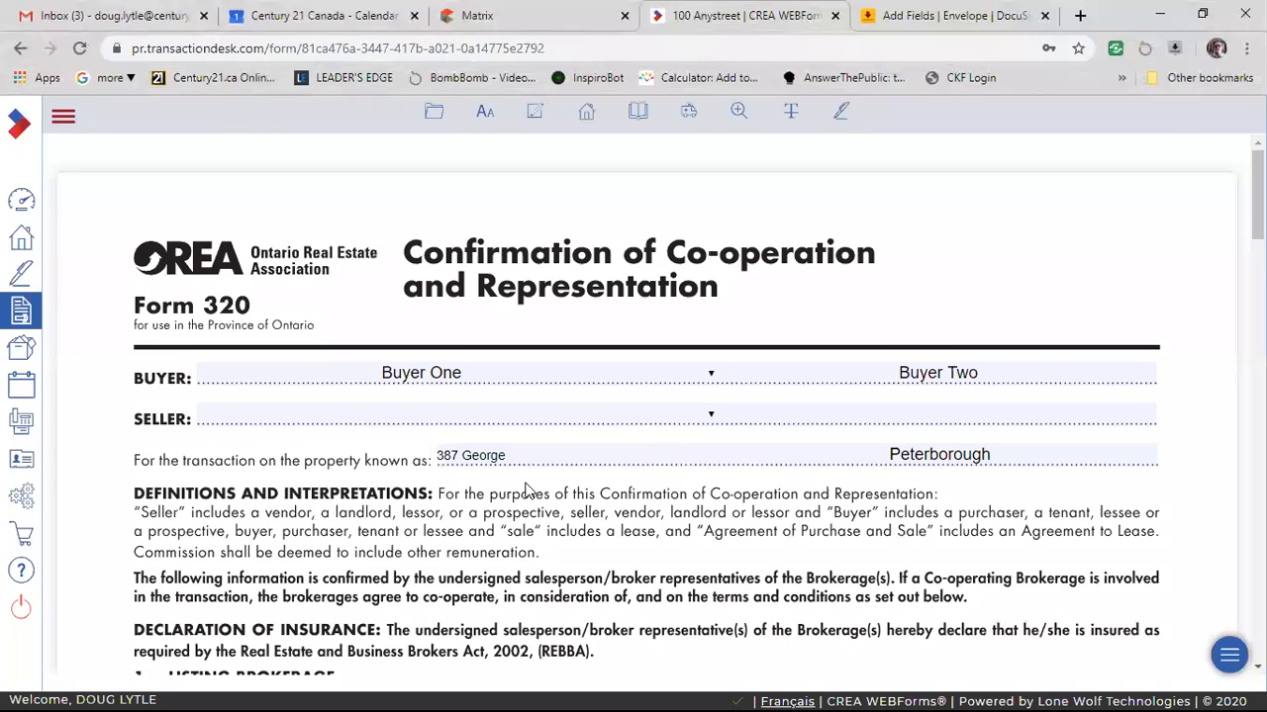
Look through Form 320's buyer, property and brokerage representation sections, down to the initials area.
scroll(614, 485, down, 1)
scroll(634, 436, down, 2)
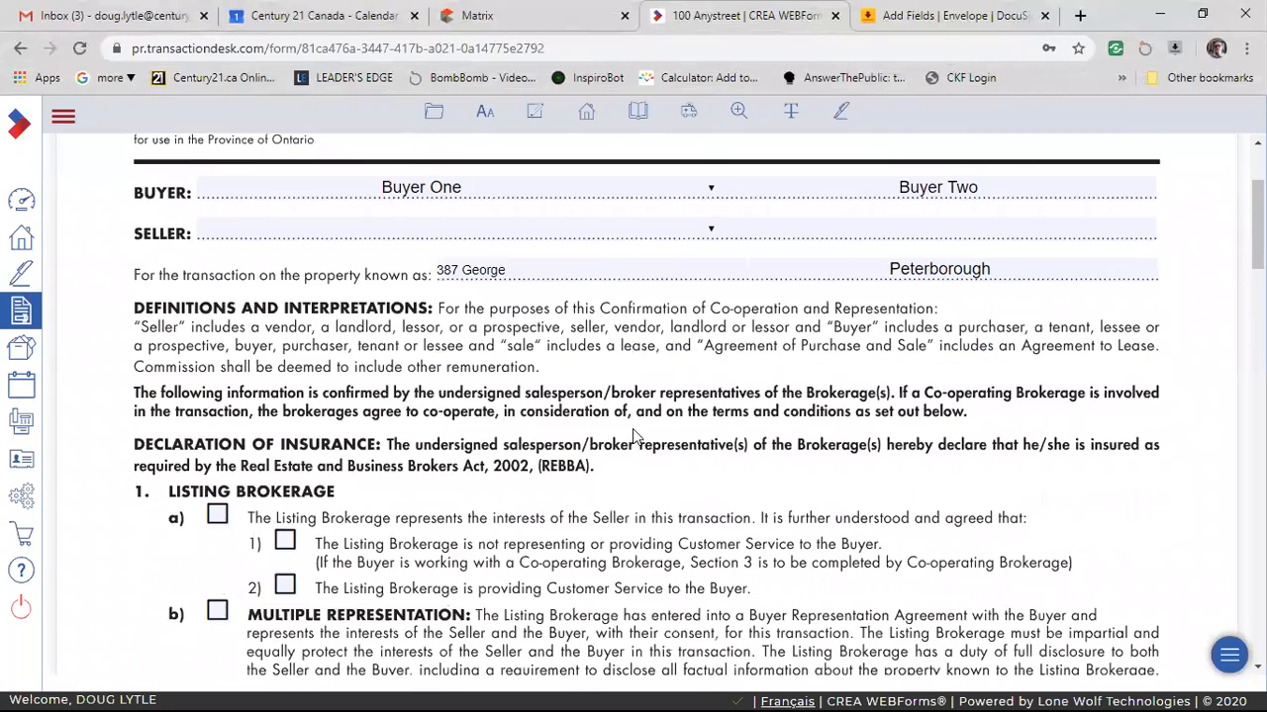
scroll(550, 478, down, 2)
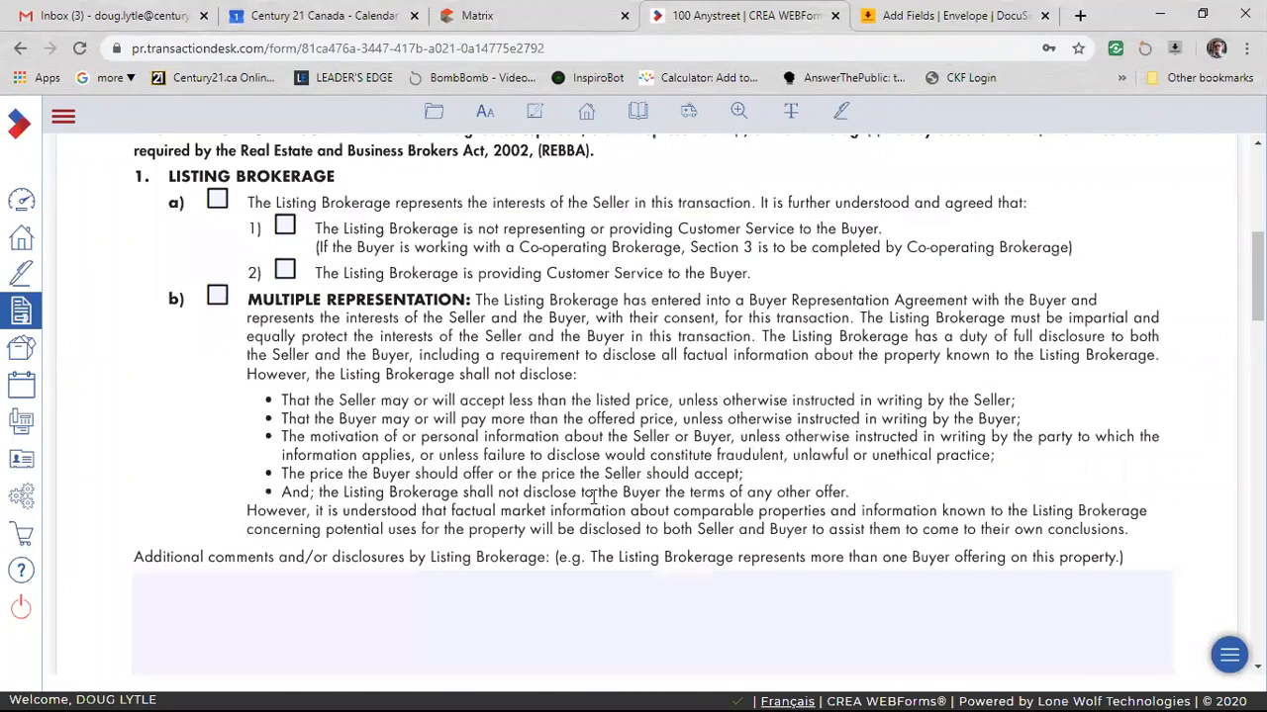
scroll(594, 501, down, 6)
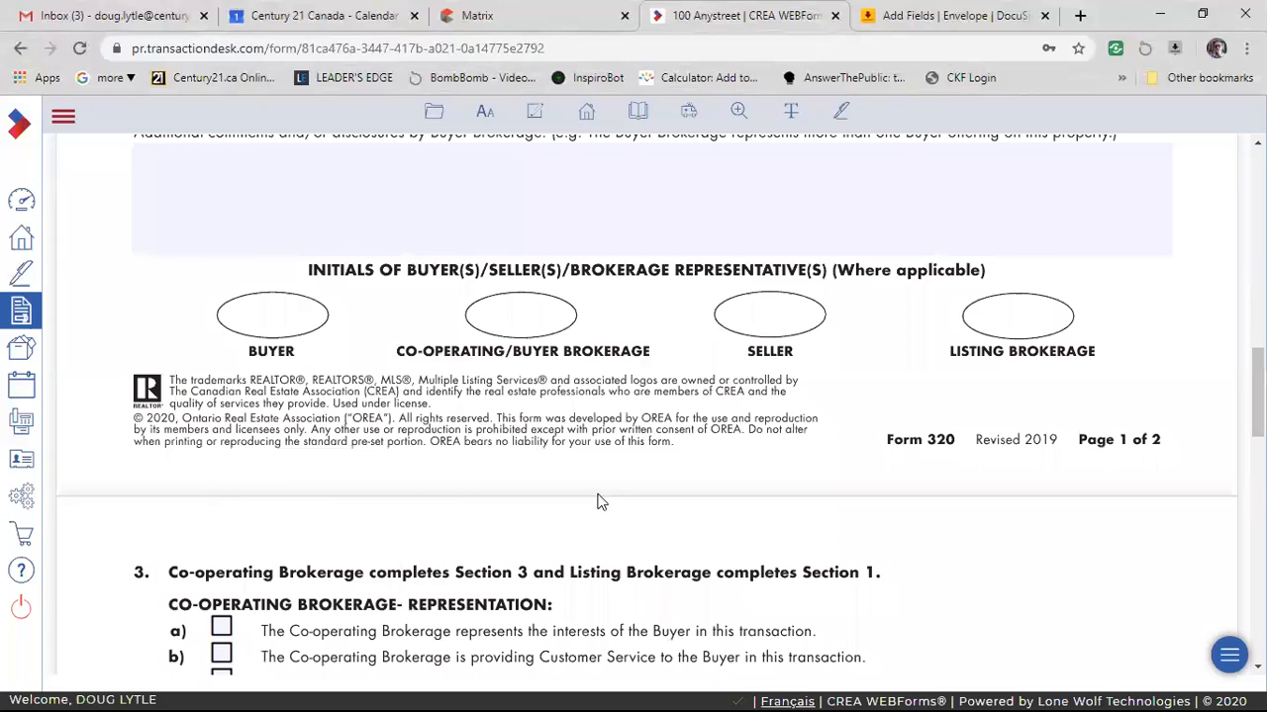
scroll(599, 500, up, 5)
scroll(823, 175, up, 3)
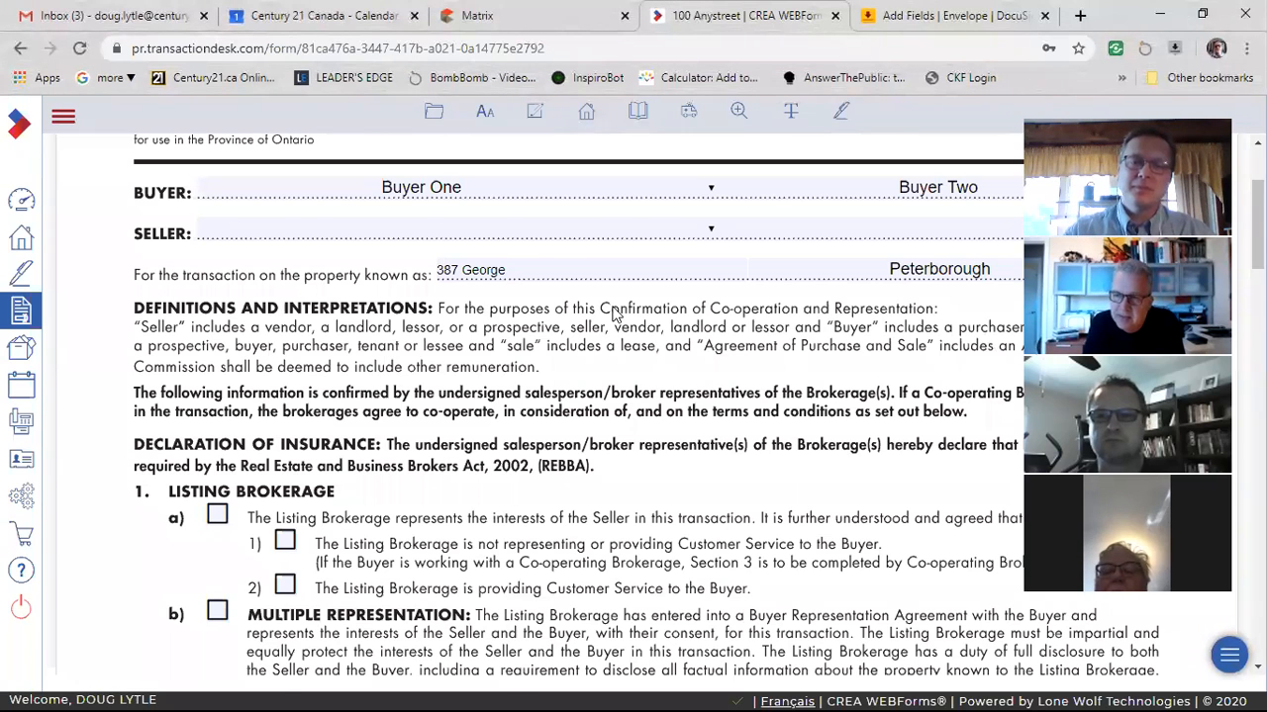
scroll(645, 388, down, 2)
scroll(656, 397, up, 4)
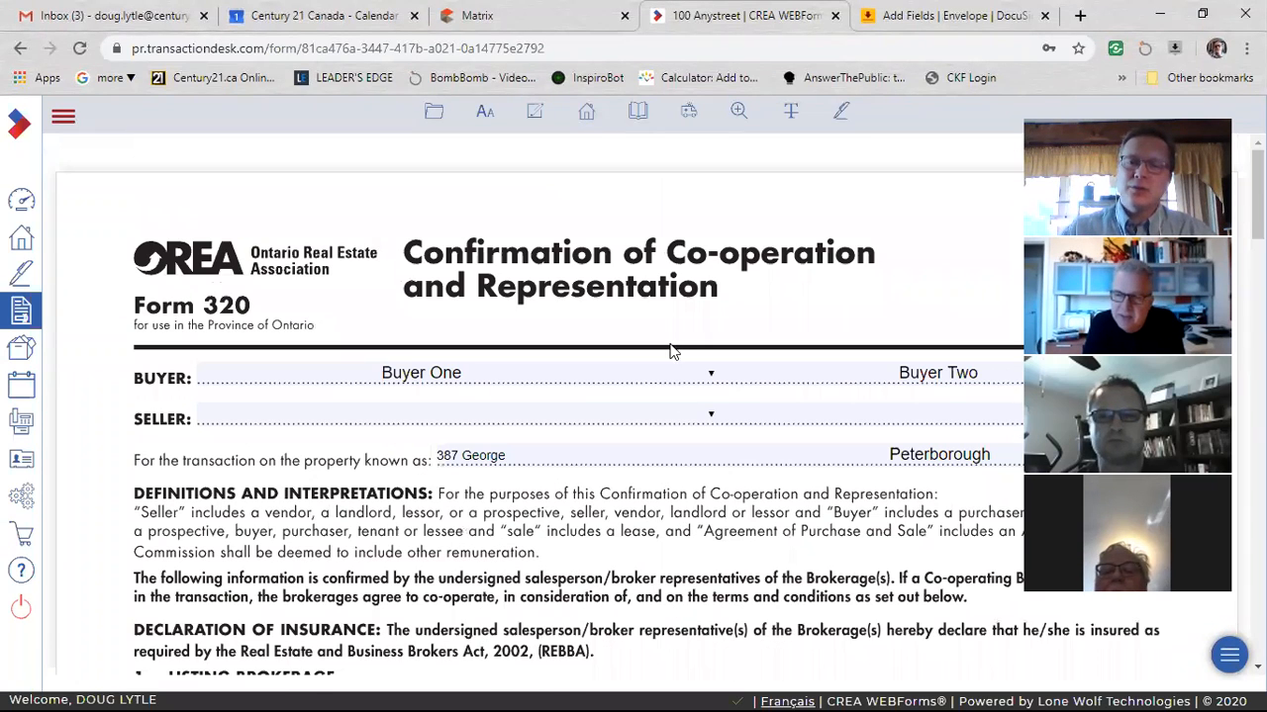
Switch to the transaction's Form 100 - Agreement of Purchase and Sale and review its property, purchase price and deposit details.
click(587, 119)
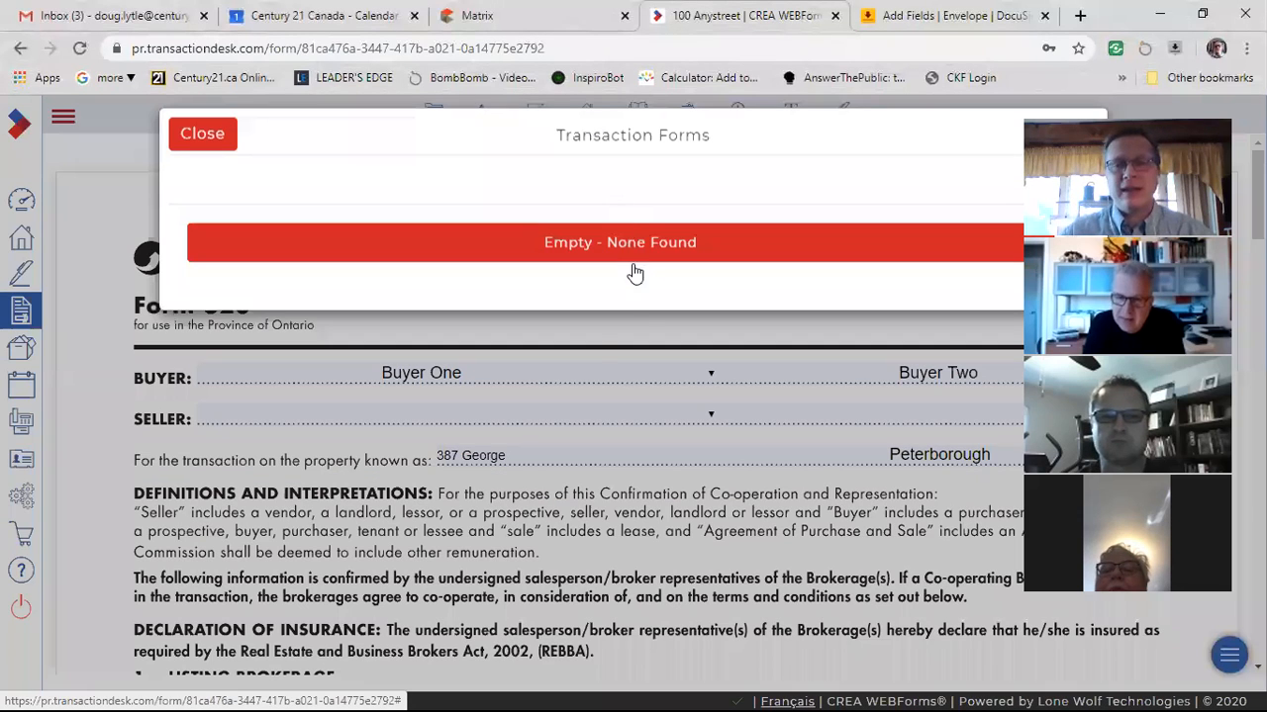
click(792, 516)
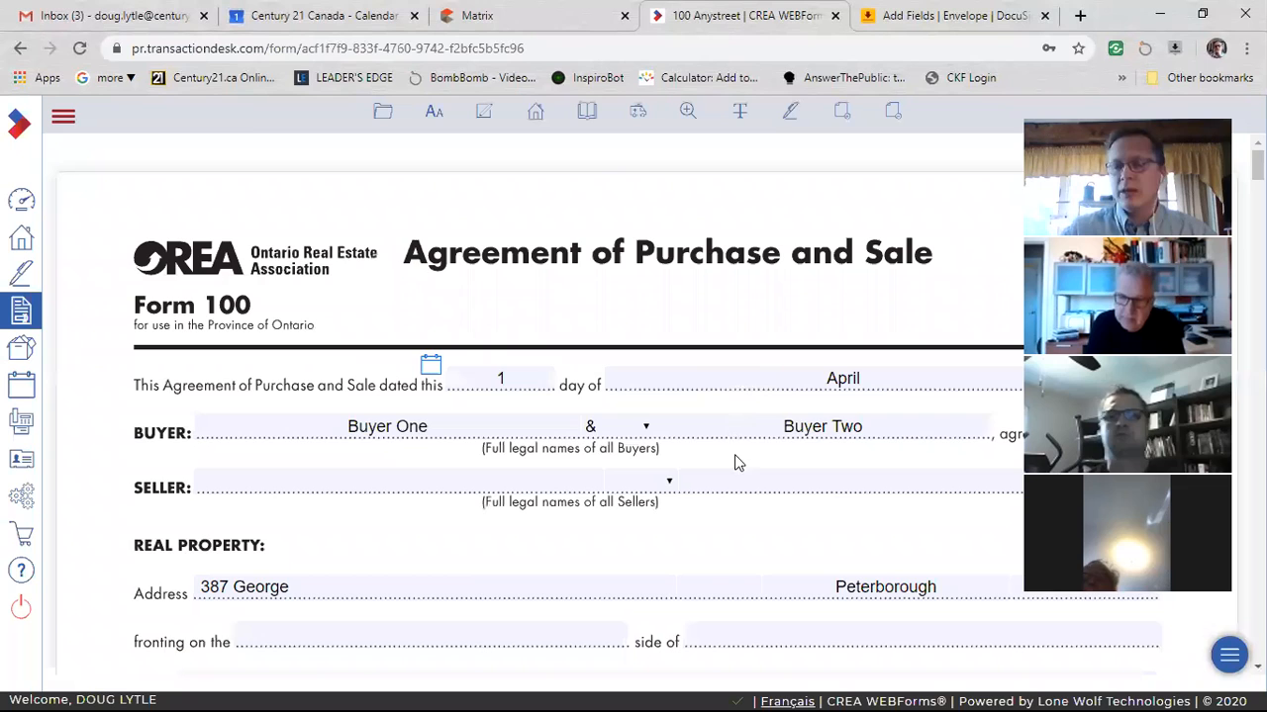
scroll(737, 462, down, 2)
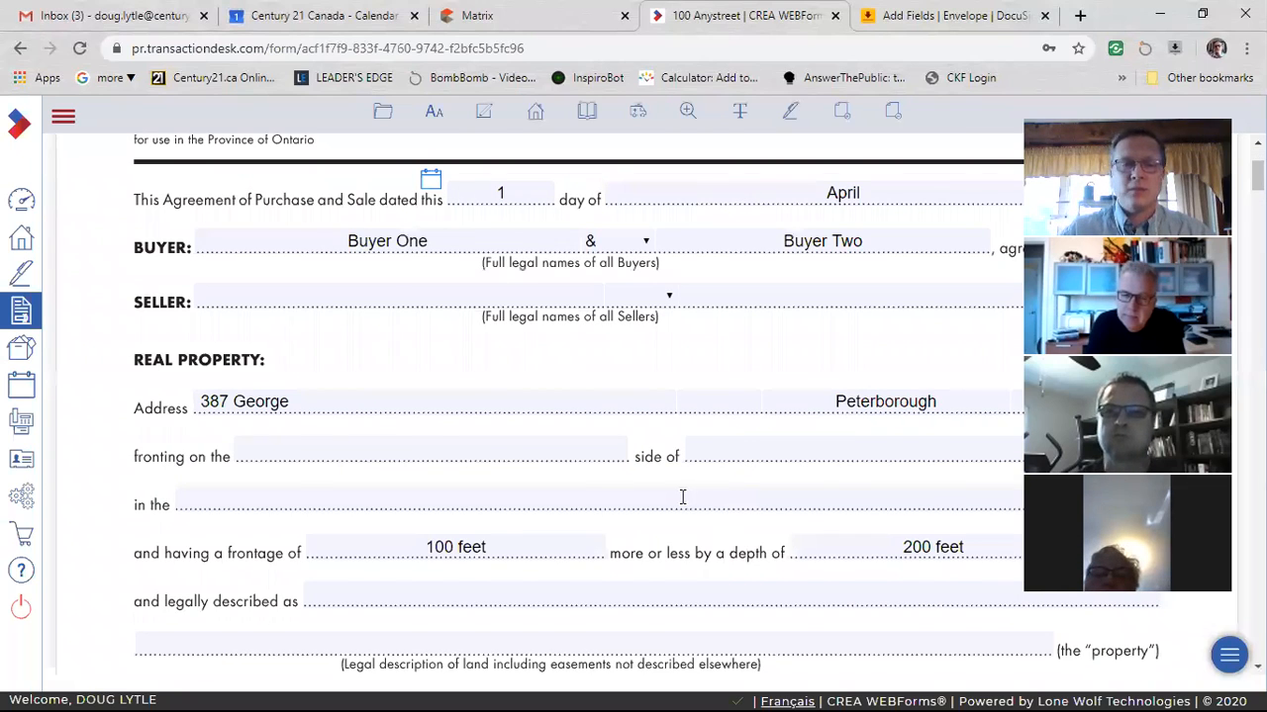
scroll(643, 495, down, 4)
scroll(430, 433, down, 2)
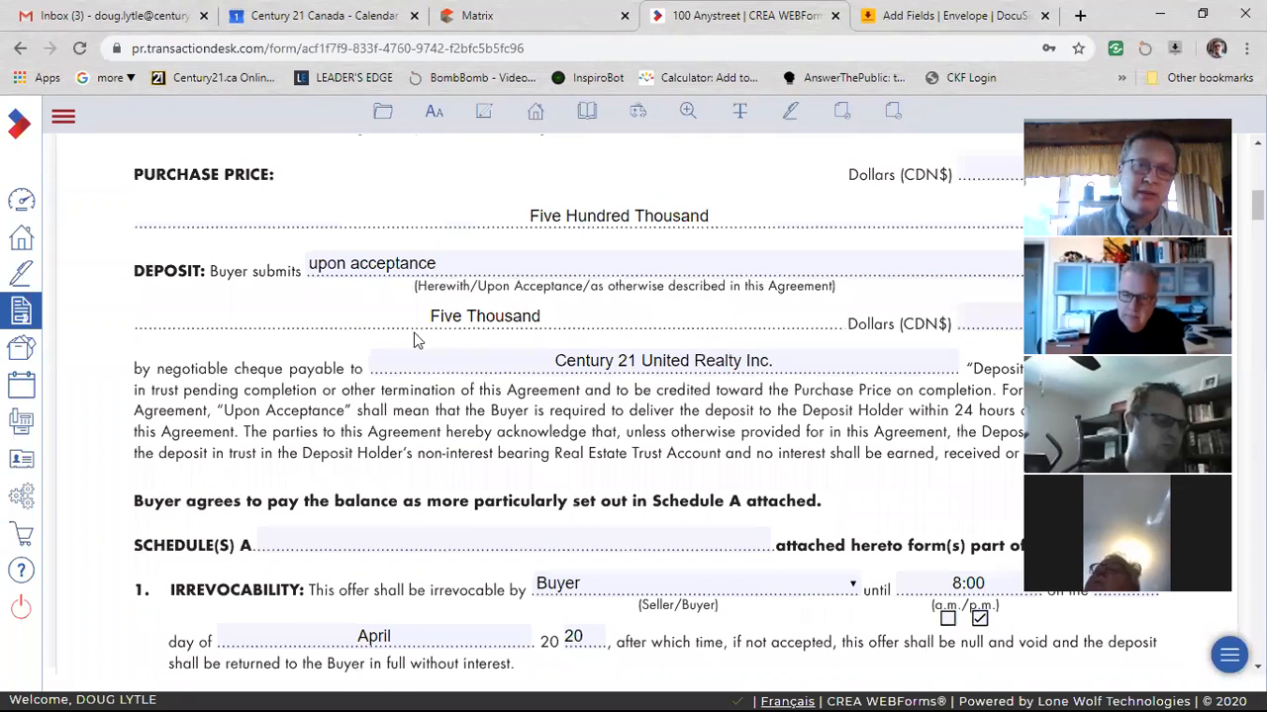
scroll(451, 236, up, 6)
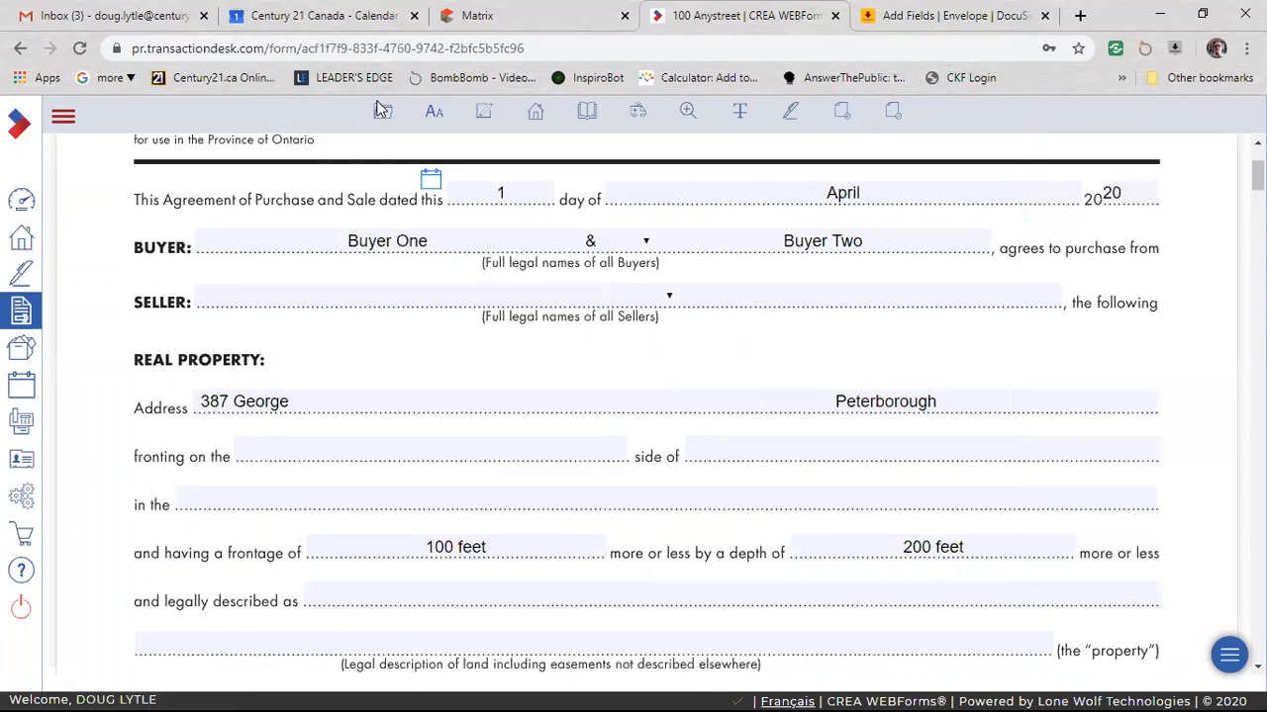
Open the 100 Anystreet transaction from the member dashboard and look through its contacts.
click(23, 203)
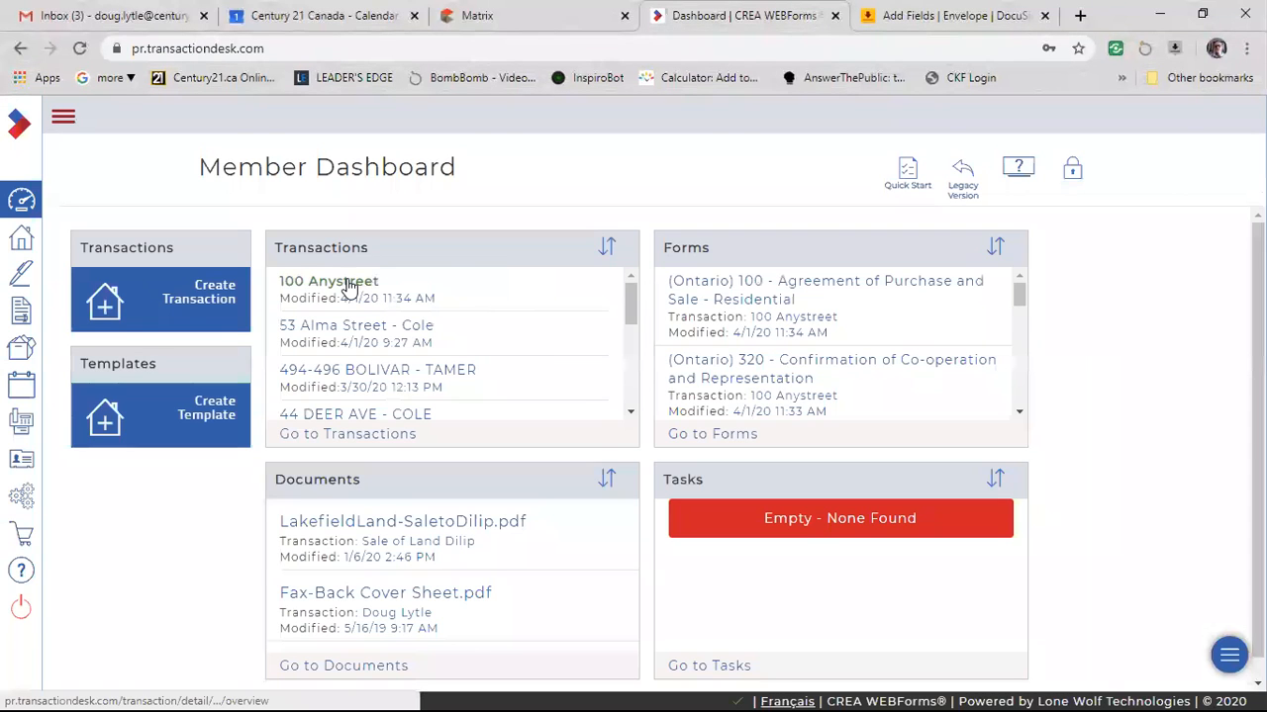
click(348, 285)
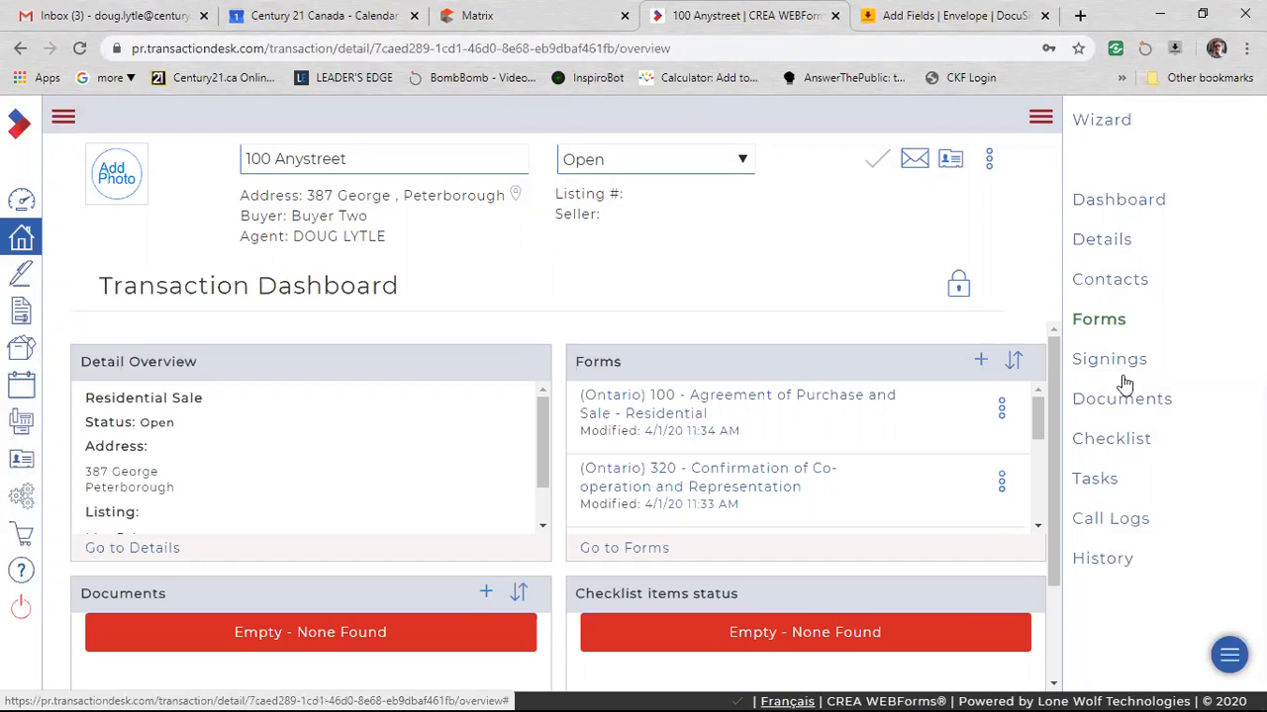
click(1129, 284)
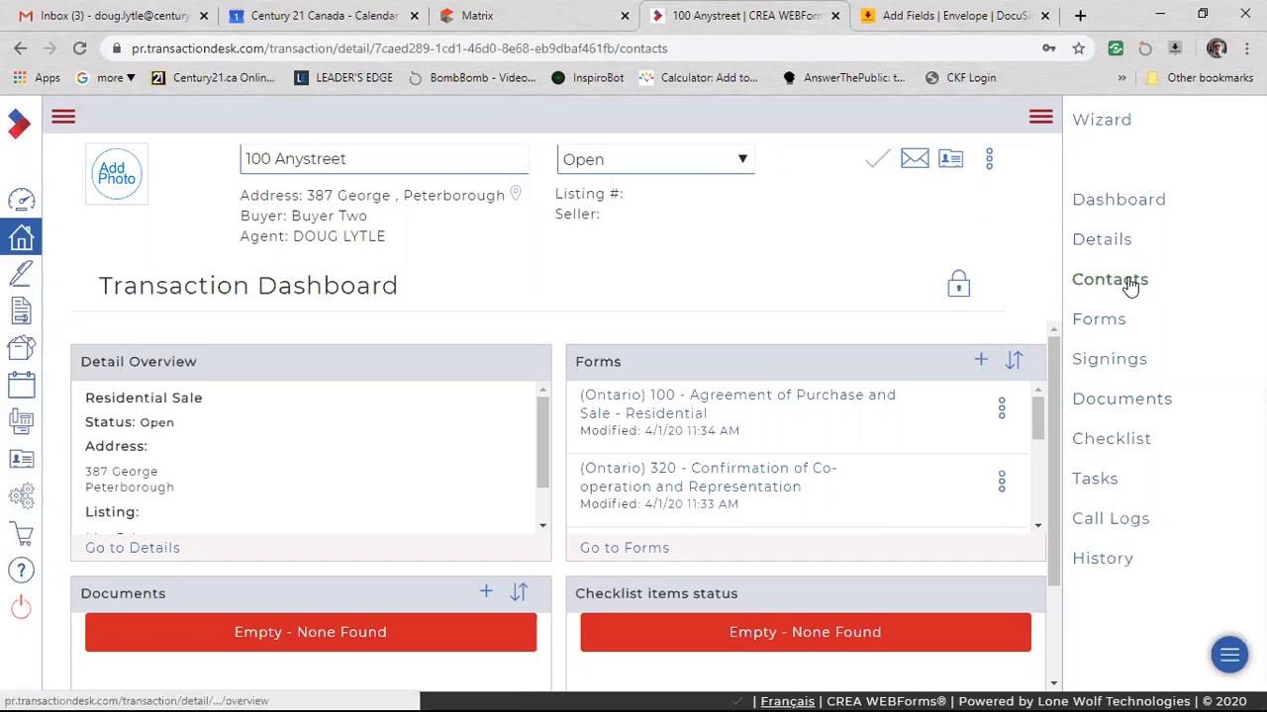
scroll(445, 465, down, 1)
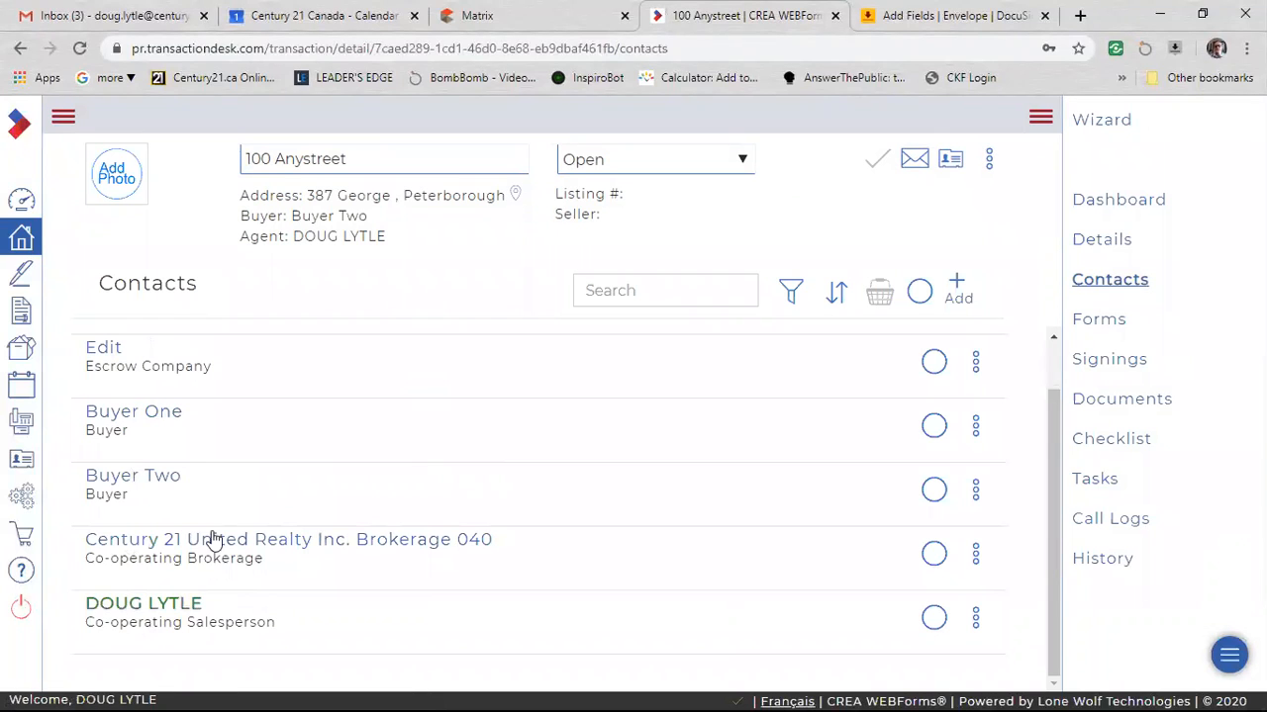
scroll(424, 514, up, 1)
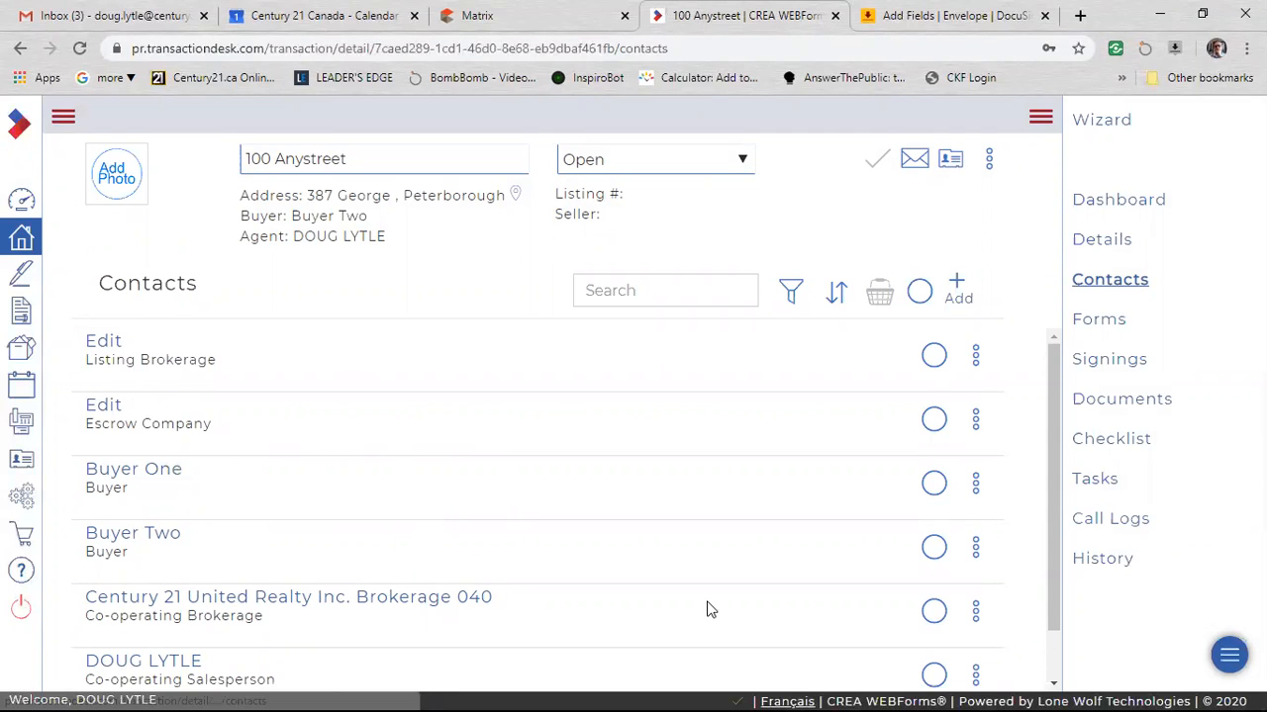
scroll(523, 452, down, 1)
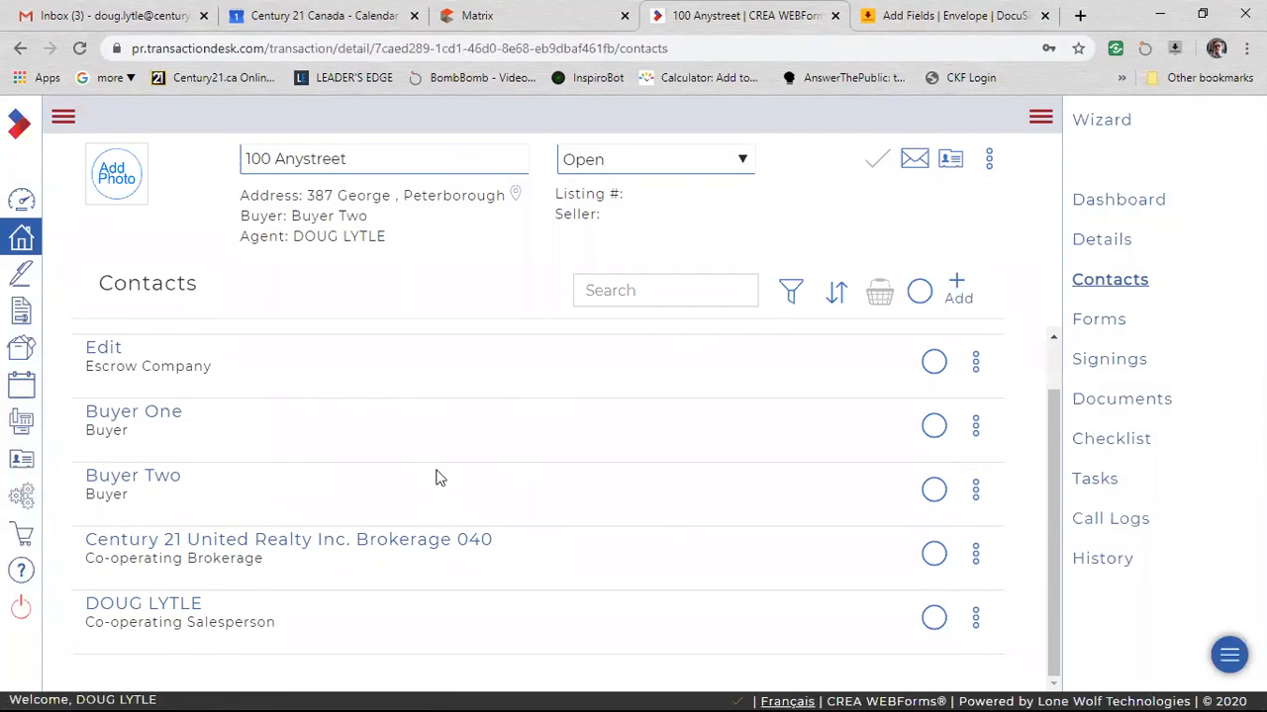
Delete the Buyer One contact from the 100 Anystreet transaction.
click(933, 428)
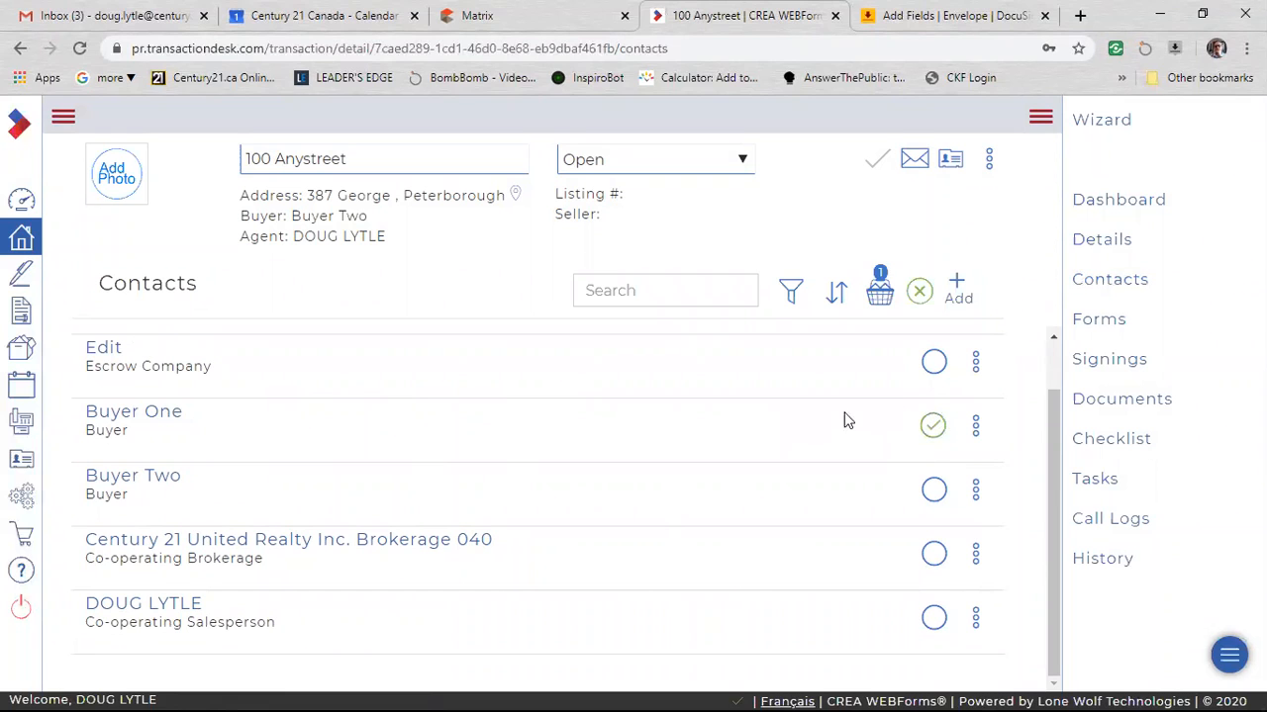
click(880, 293)
click(882, 195)
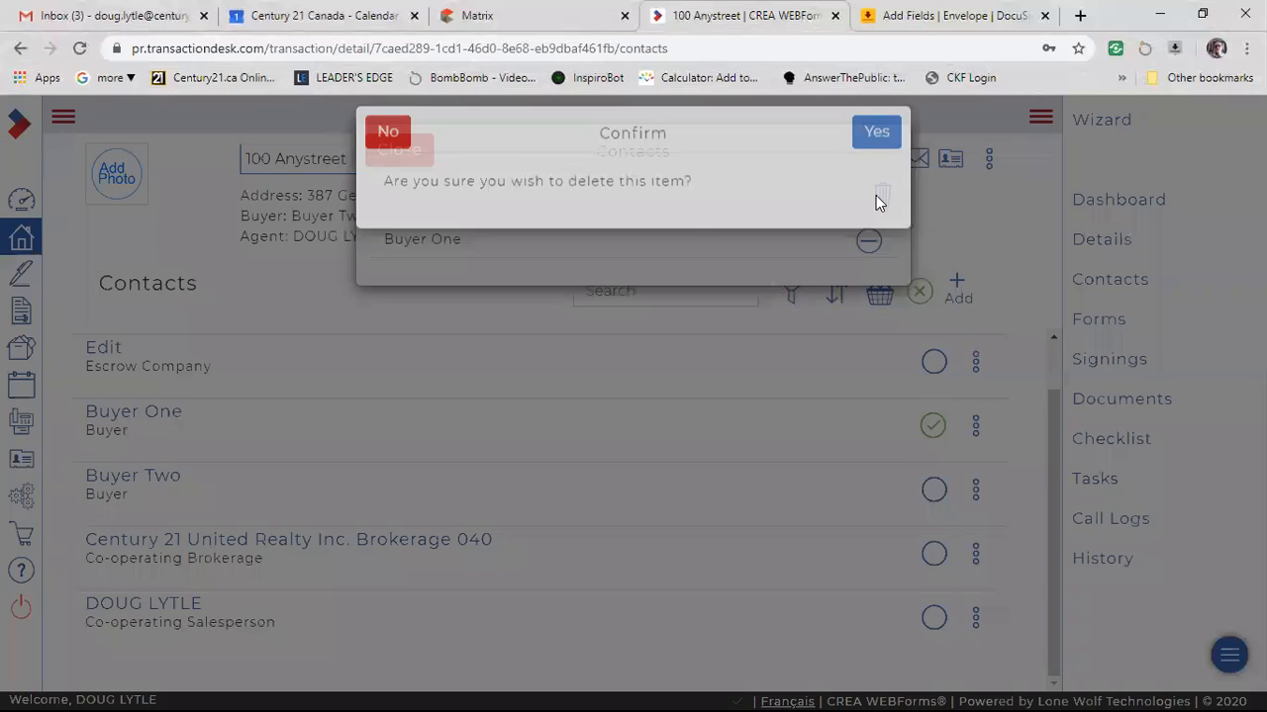
click(877, 157)
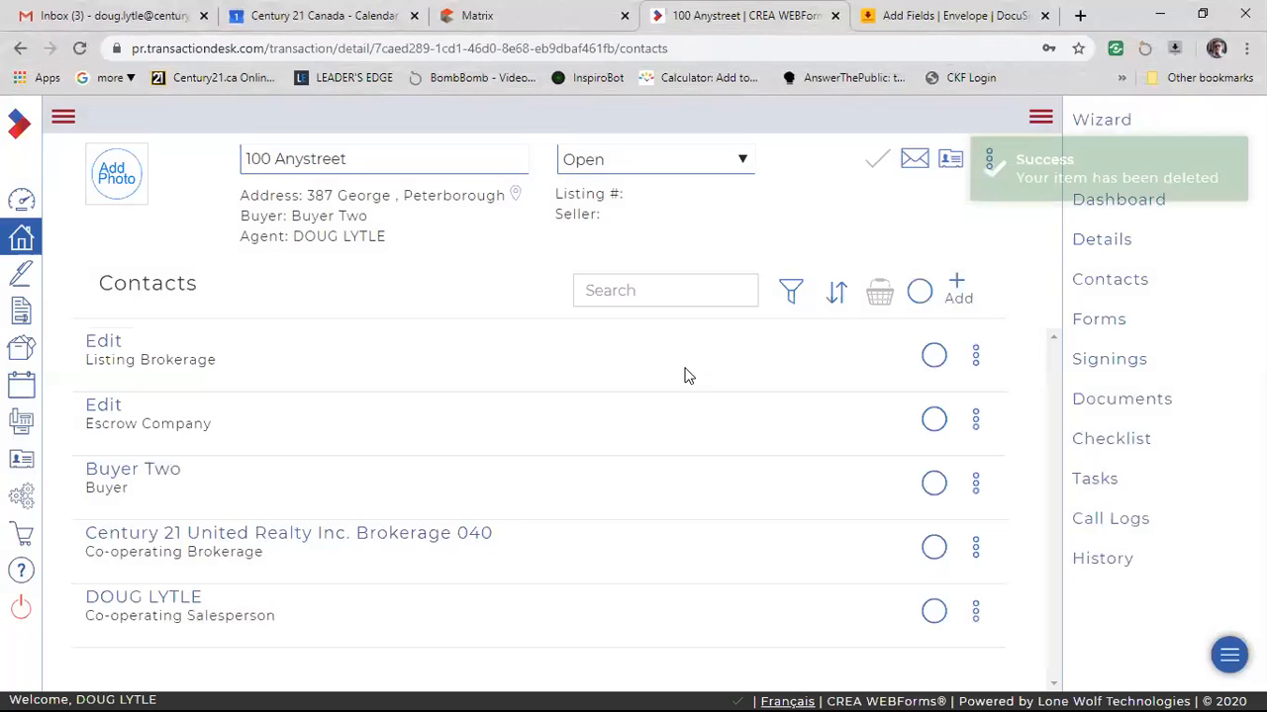
Reopen the transaction's (Ontario) 100 - Agreement of Purchase and Sale - Residential form and check its first buyer name field.
click(1107, 318)
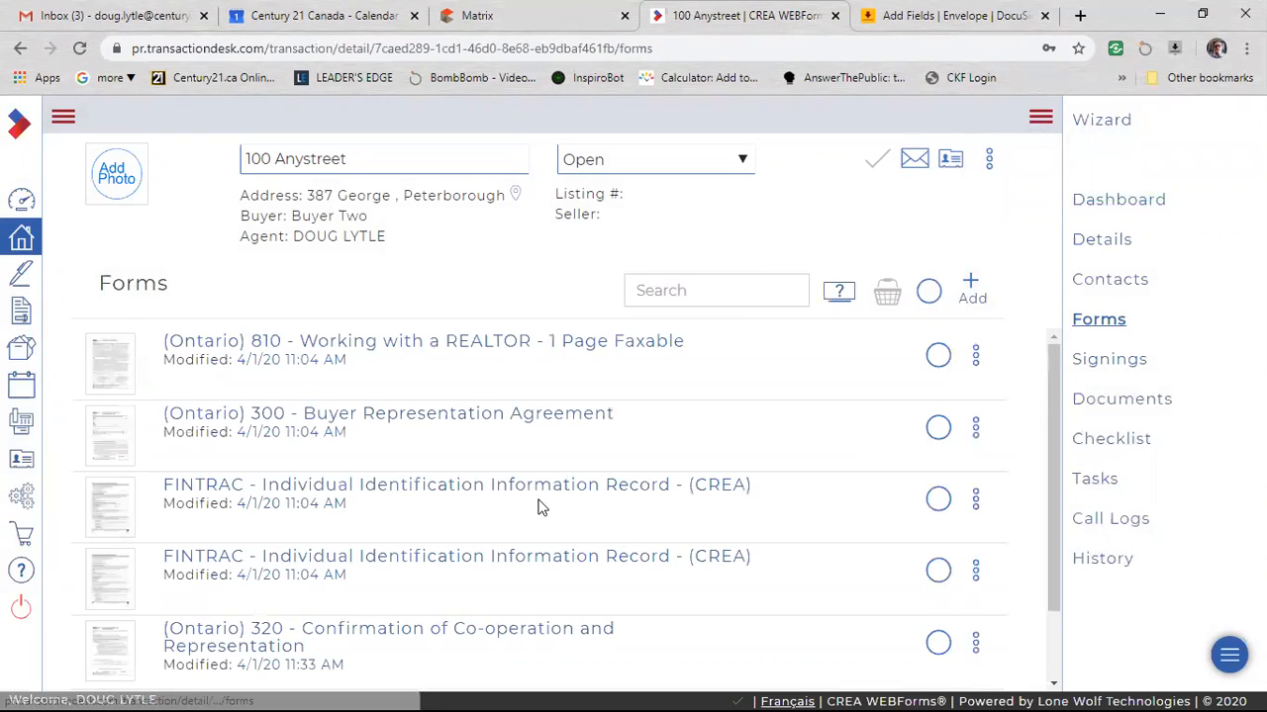
scroll(537, 509, down, 2)
click(463, 618)
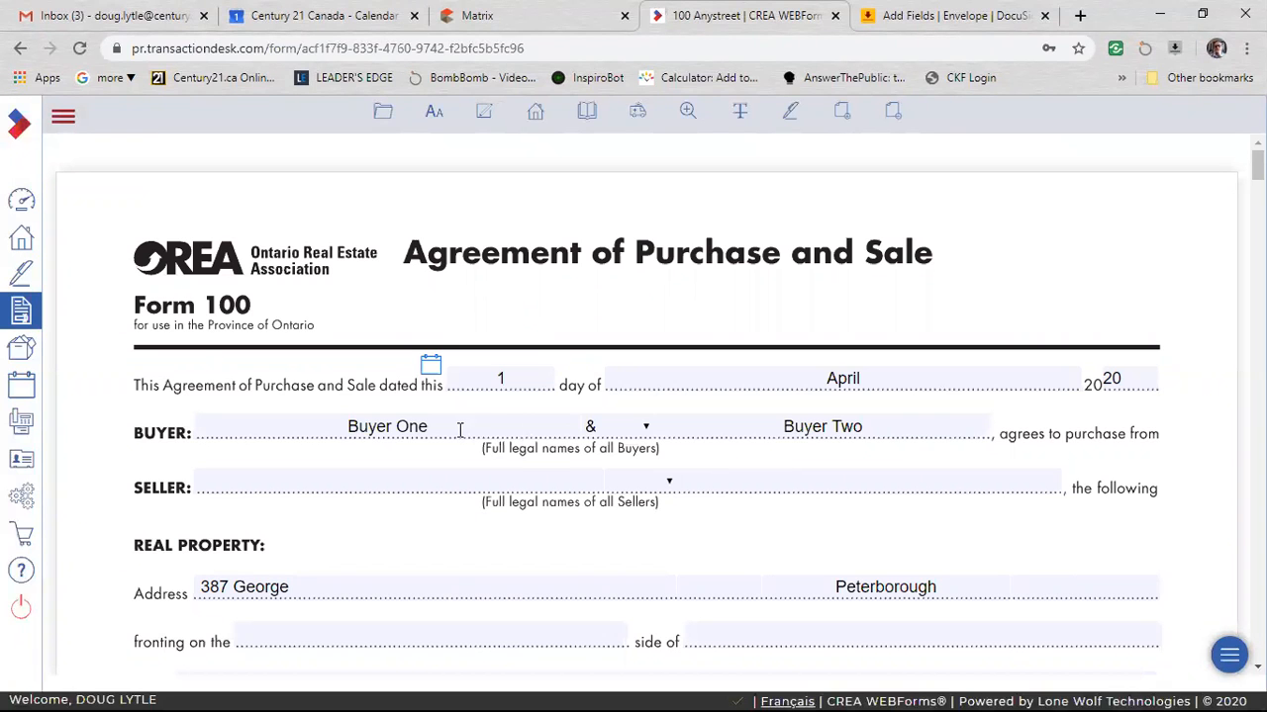
click(459, 429)
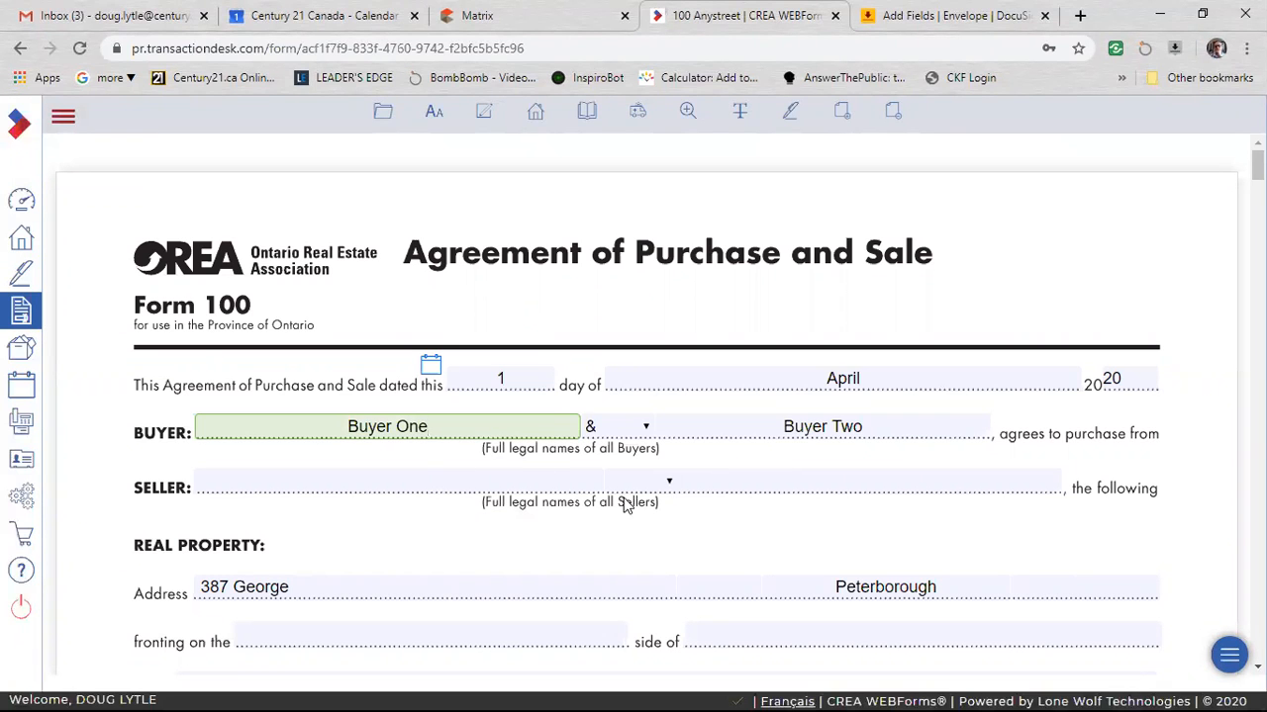
scroll(623, 505, down, 8)
scroll(616, 387, up, 10)
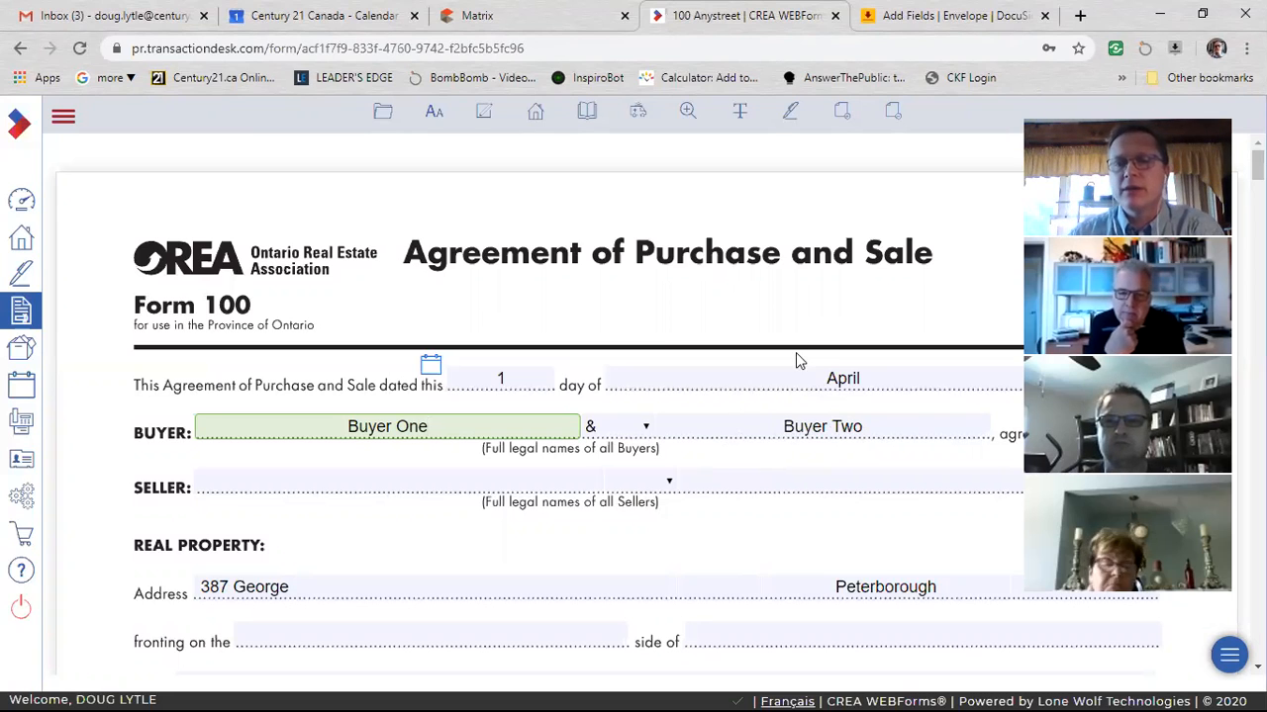
Add a new page to the Agreement of Purchase and Sale form from its Schedule A conditions.
scroll(758, 466, down, 15)
scroll(751, 475, down, 20)
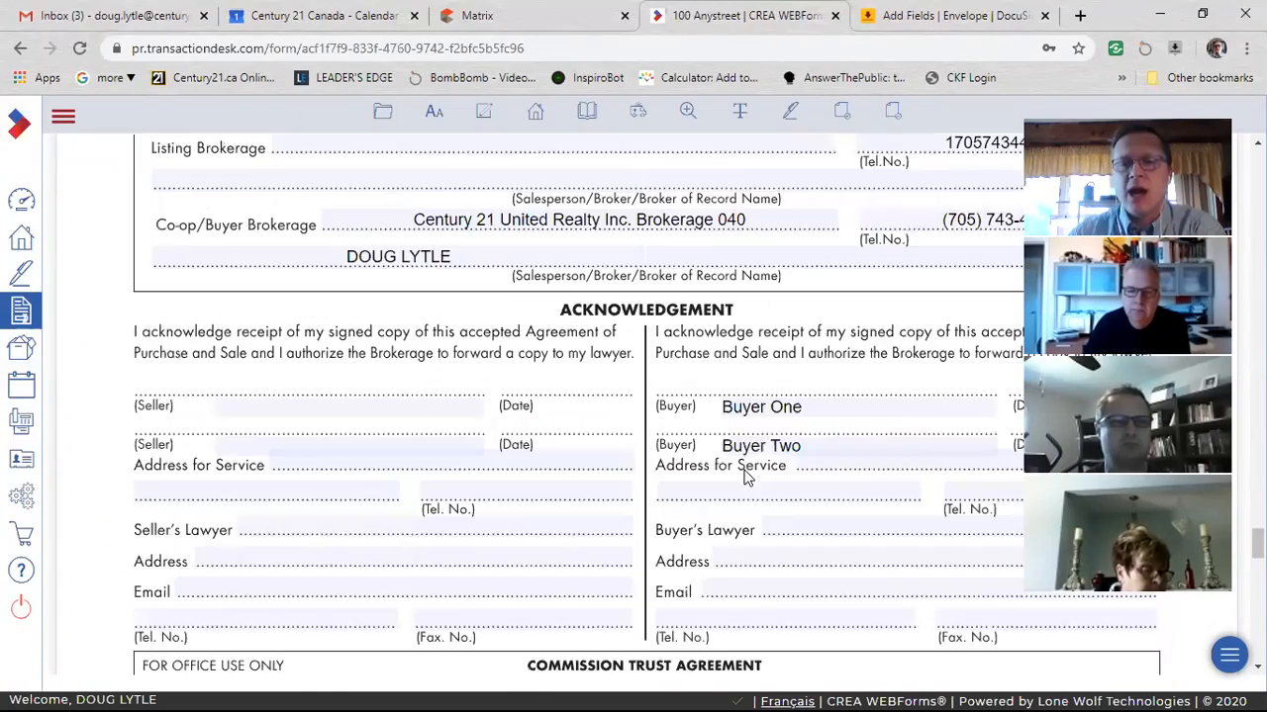
scroll(749, 479, down, 5)
scroll(732, 470, down, 8)
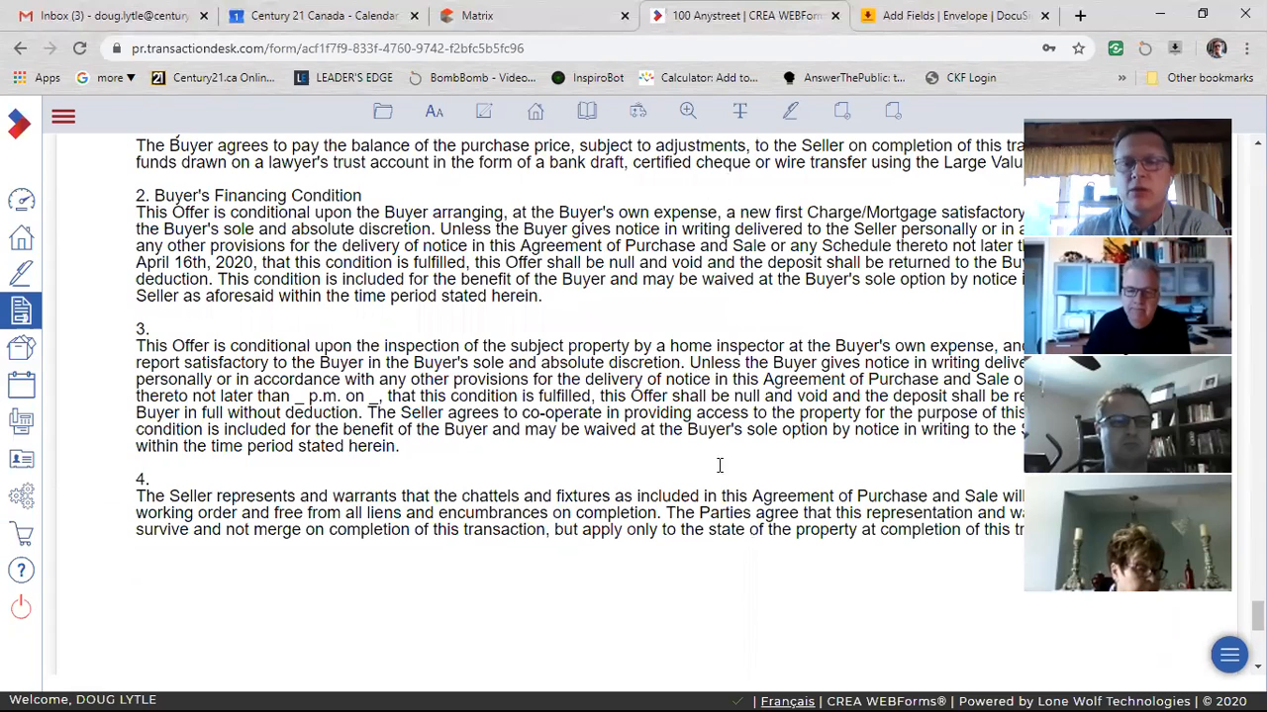
scroll(743, 460, up, 2)
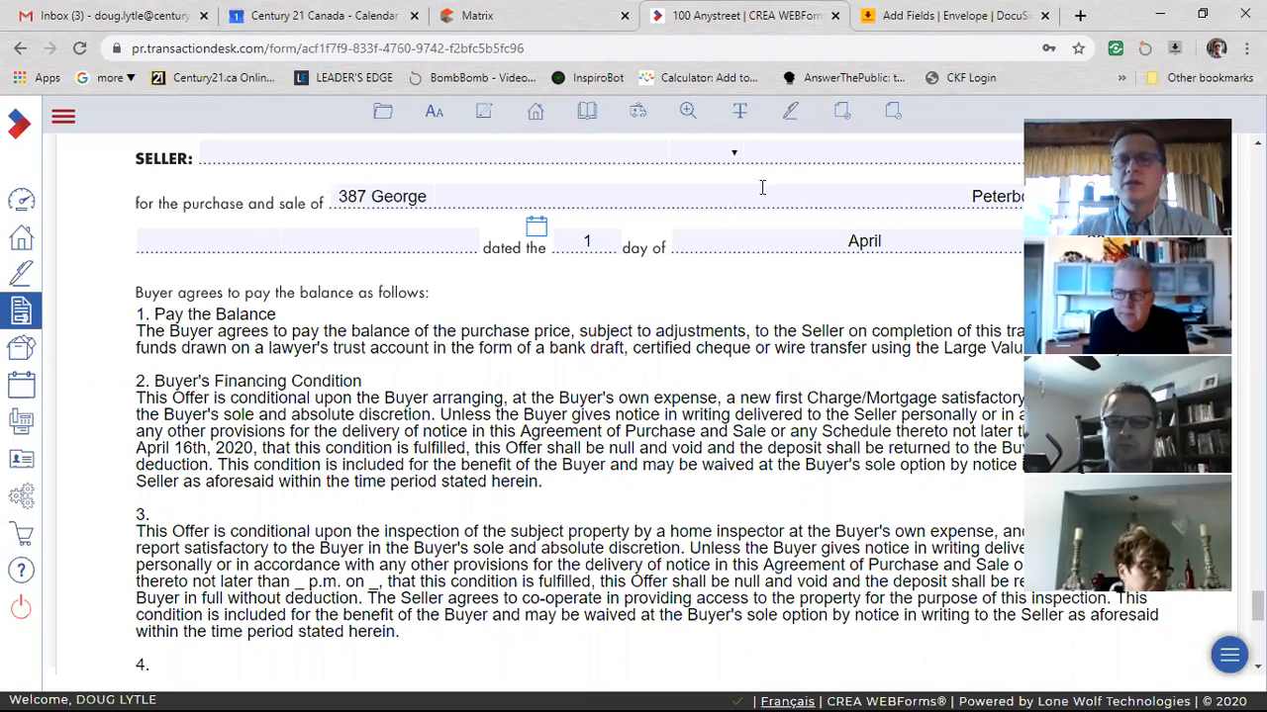
click(844, 116)
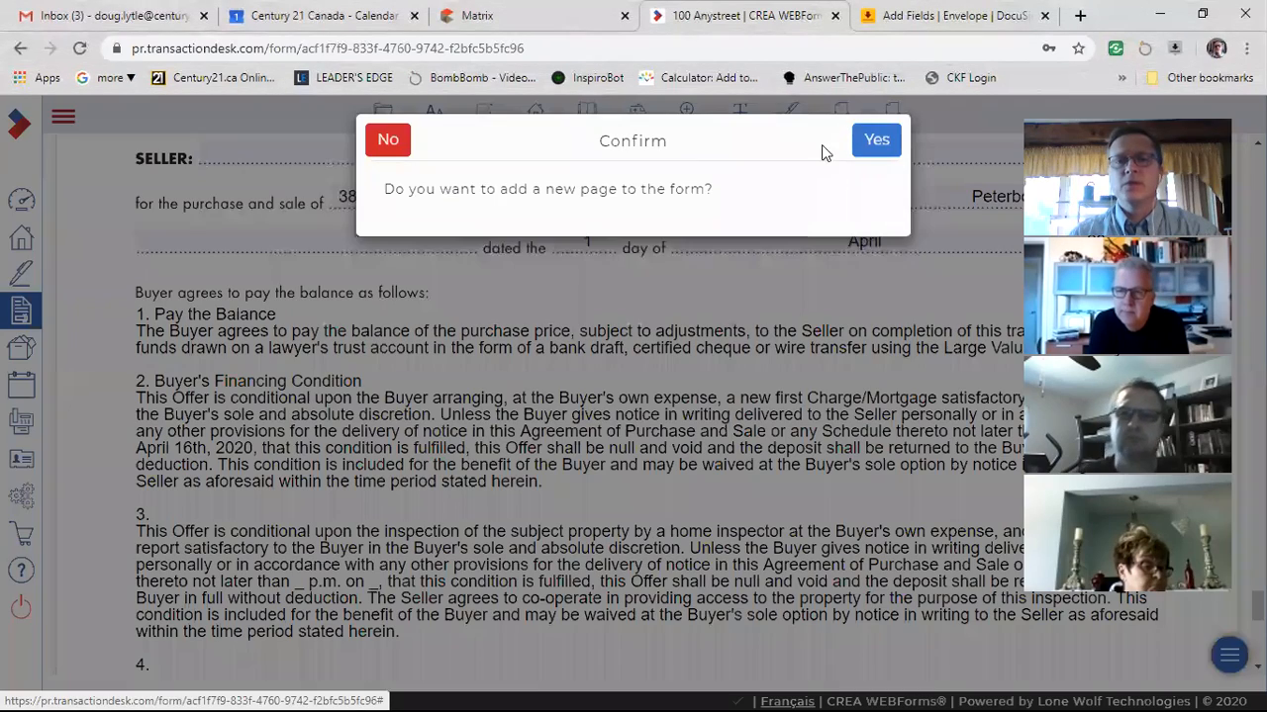
click(871, 153)
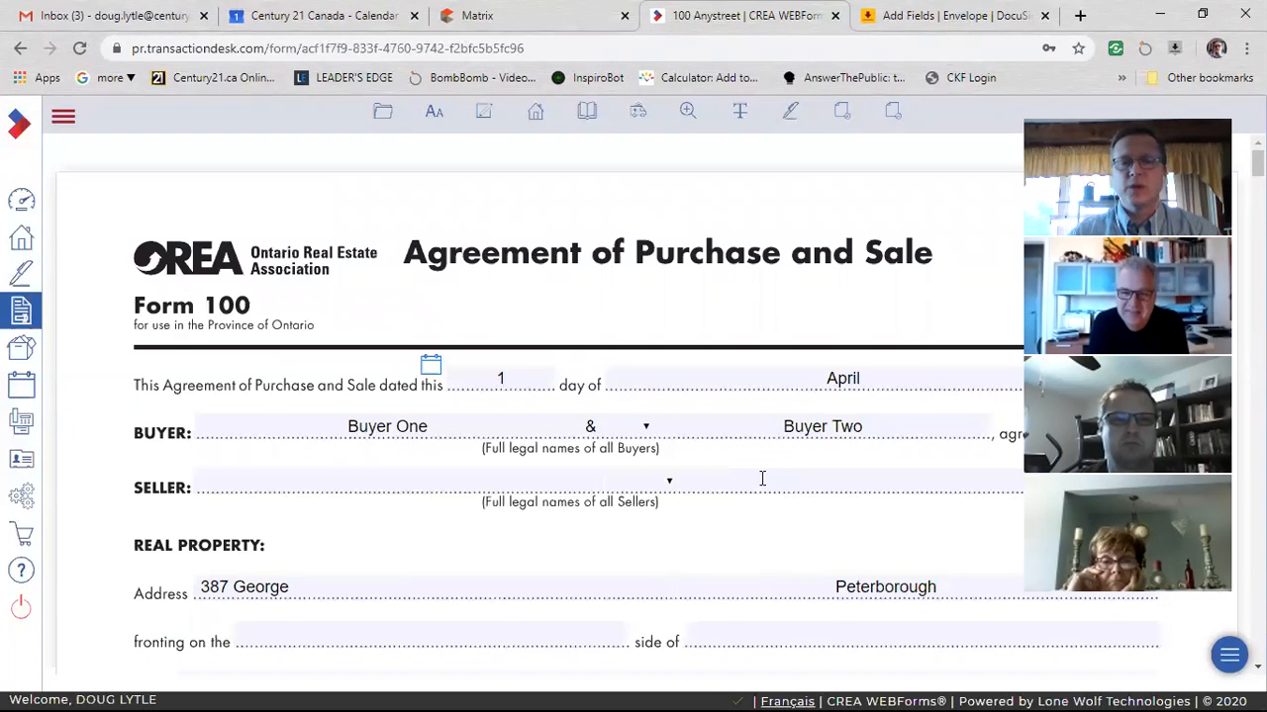
Review the Agreement of Purchase and Sale form through its extra Schedule A page, and remove that last page.
scroll(762, 479, down, 20)
scroll(797, 446, down, 20)
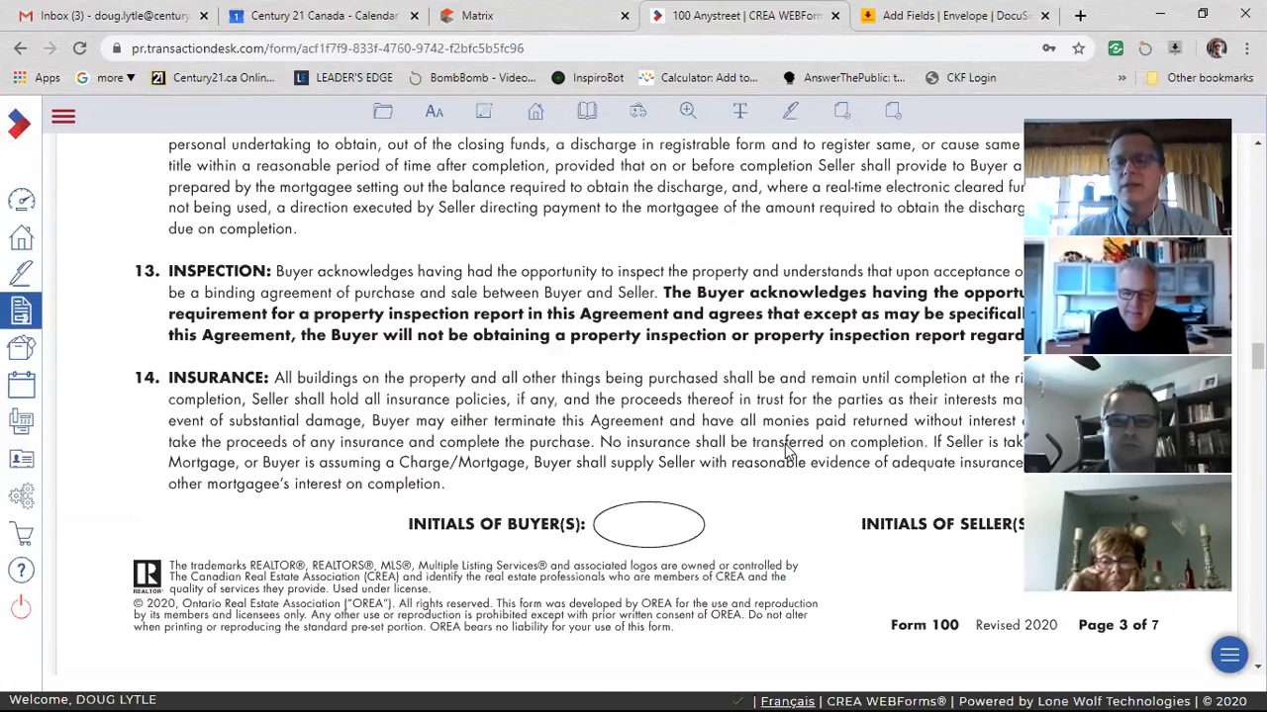
scroll(789, 452, down, 20)
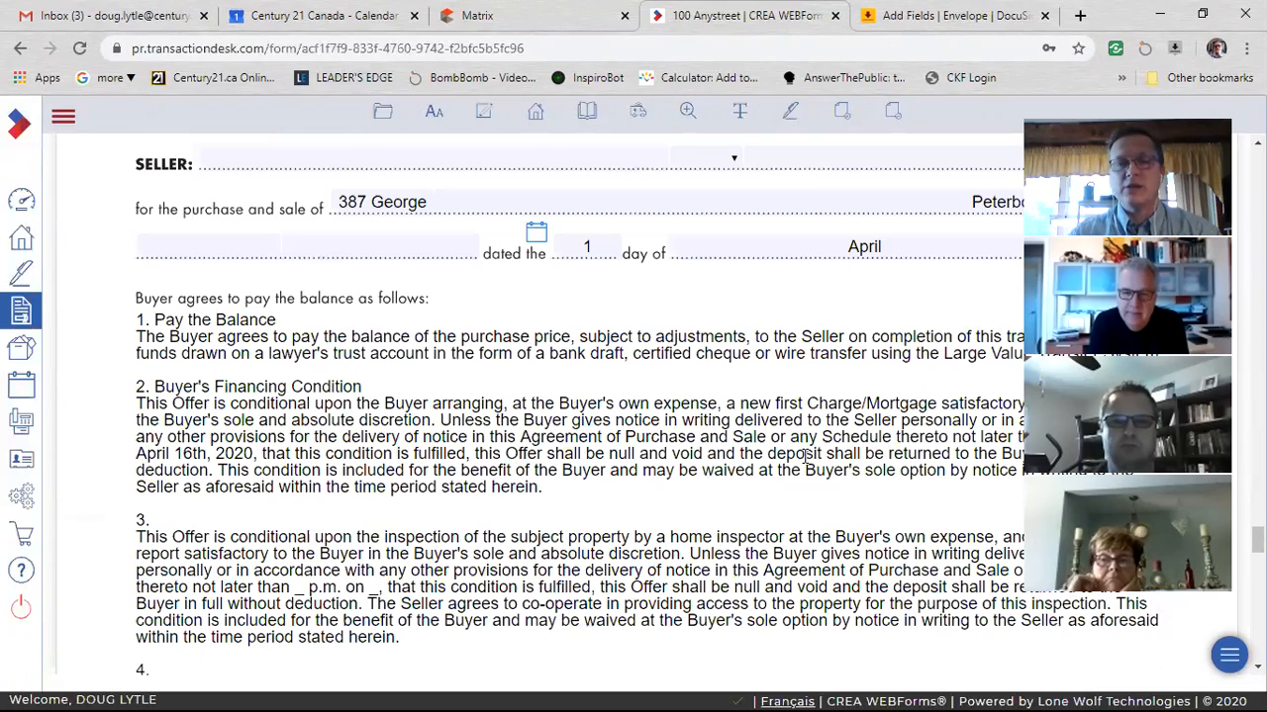
scroll(599, 358, down, 5)
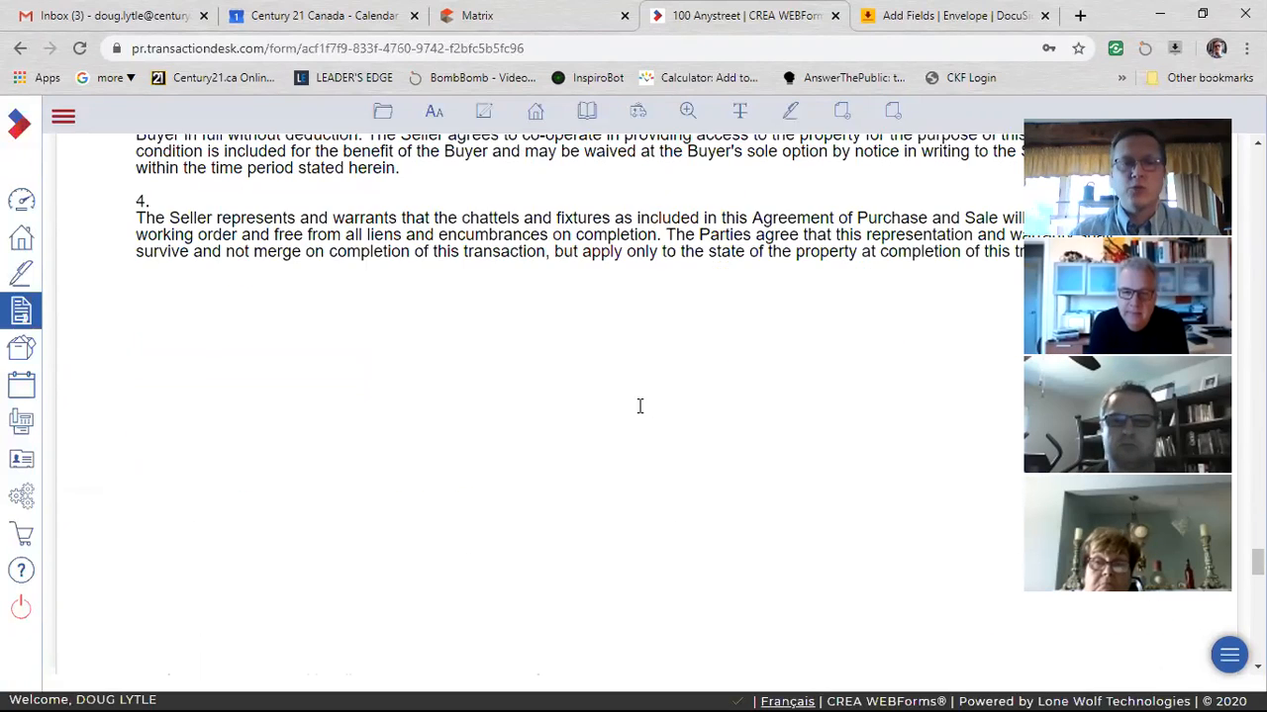
scroll(640, 406, down, 5)
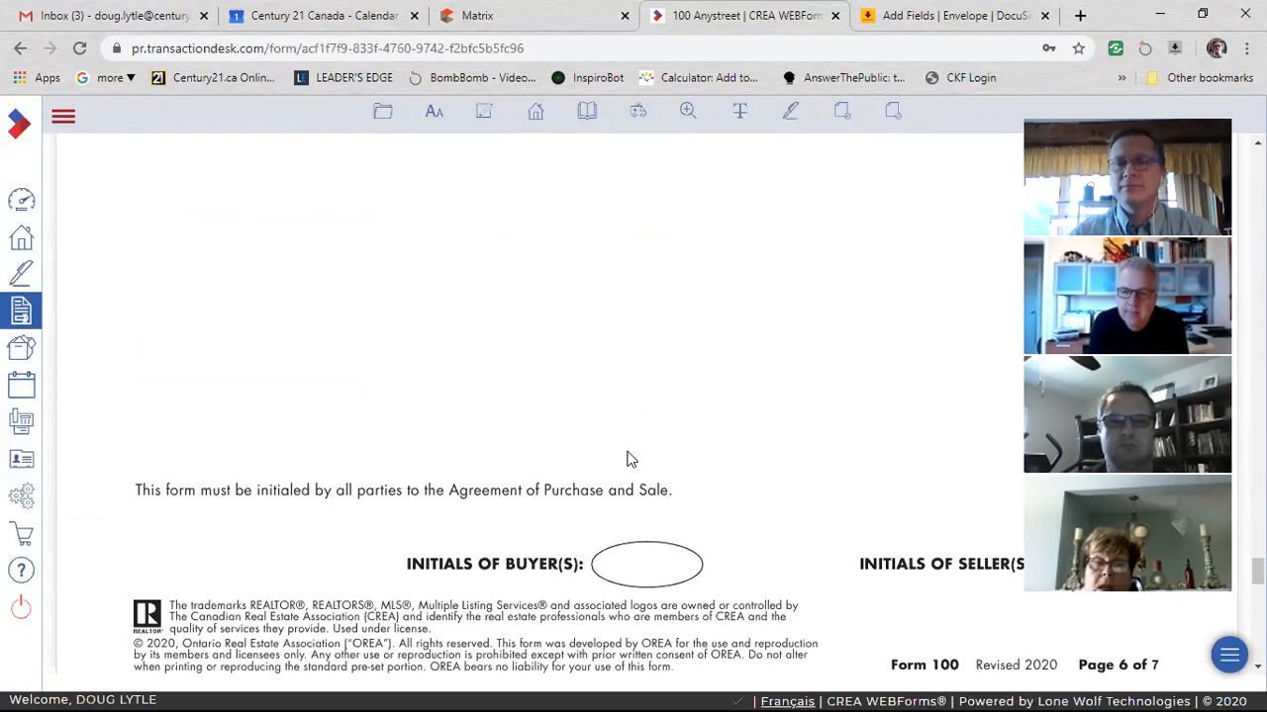
scroll(668, 470, down, 5)
scroll(1105, 657, down, 3)
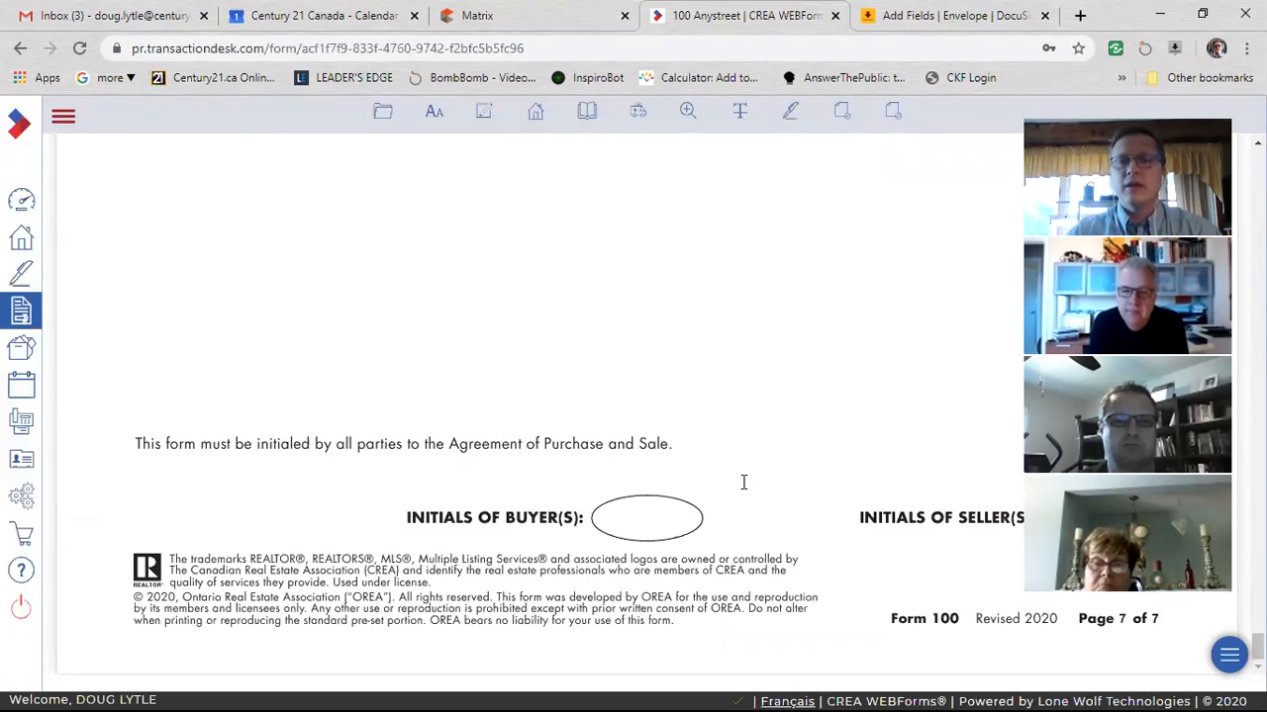
scroll(758, 466, up, 5)
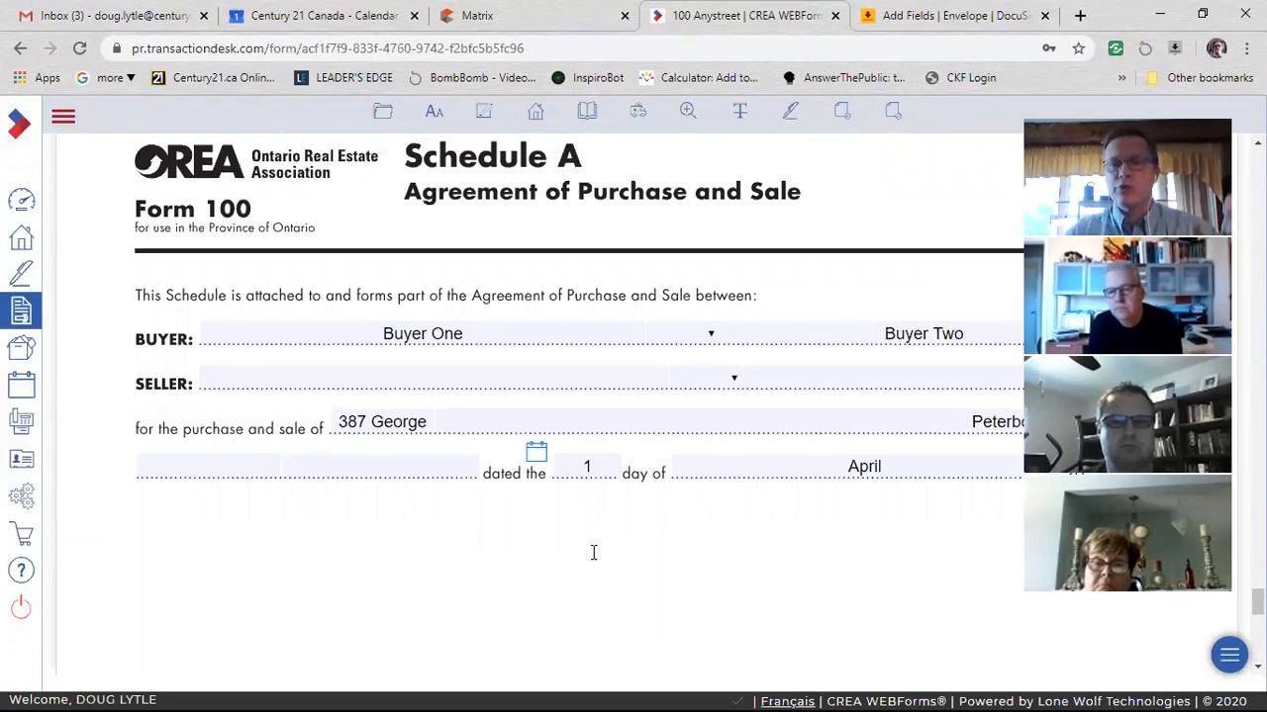
click(898, 117)
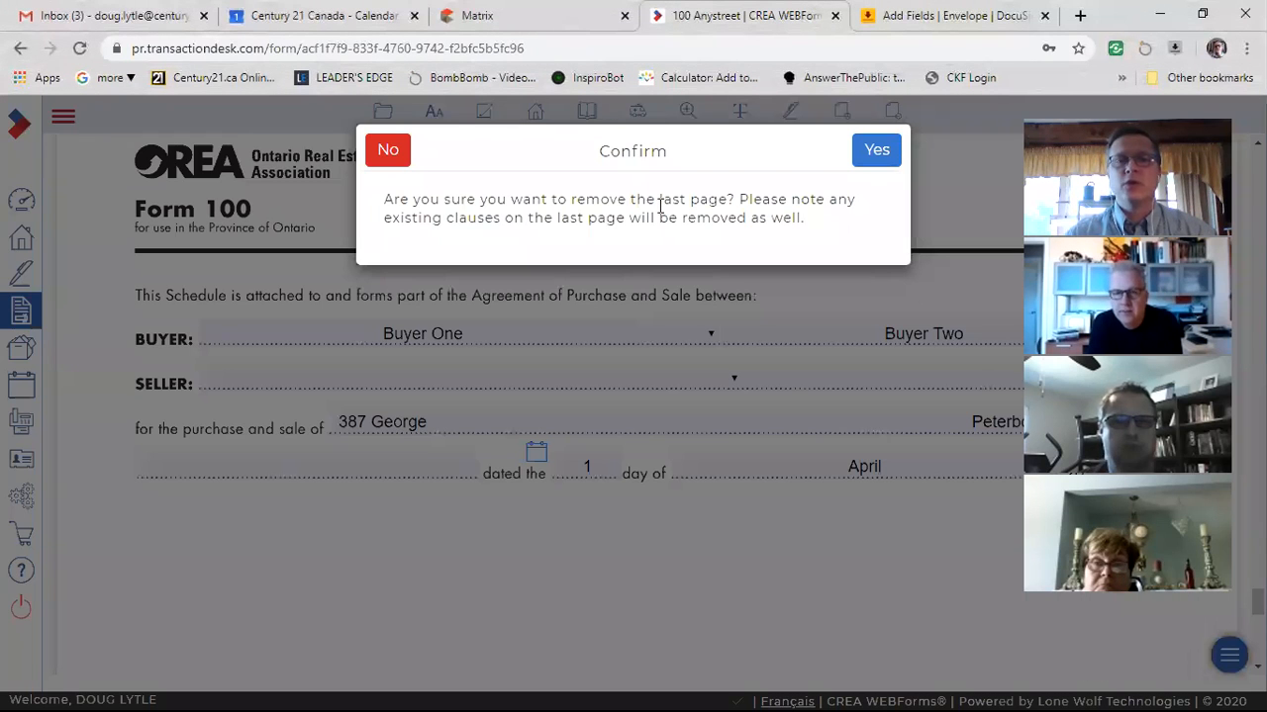
click(869, 156)
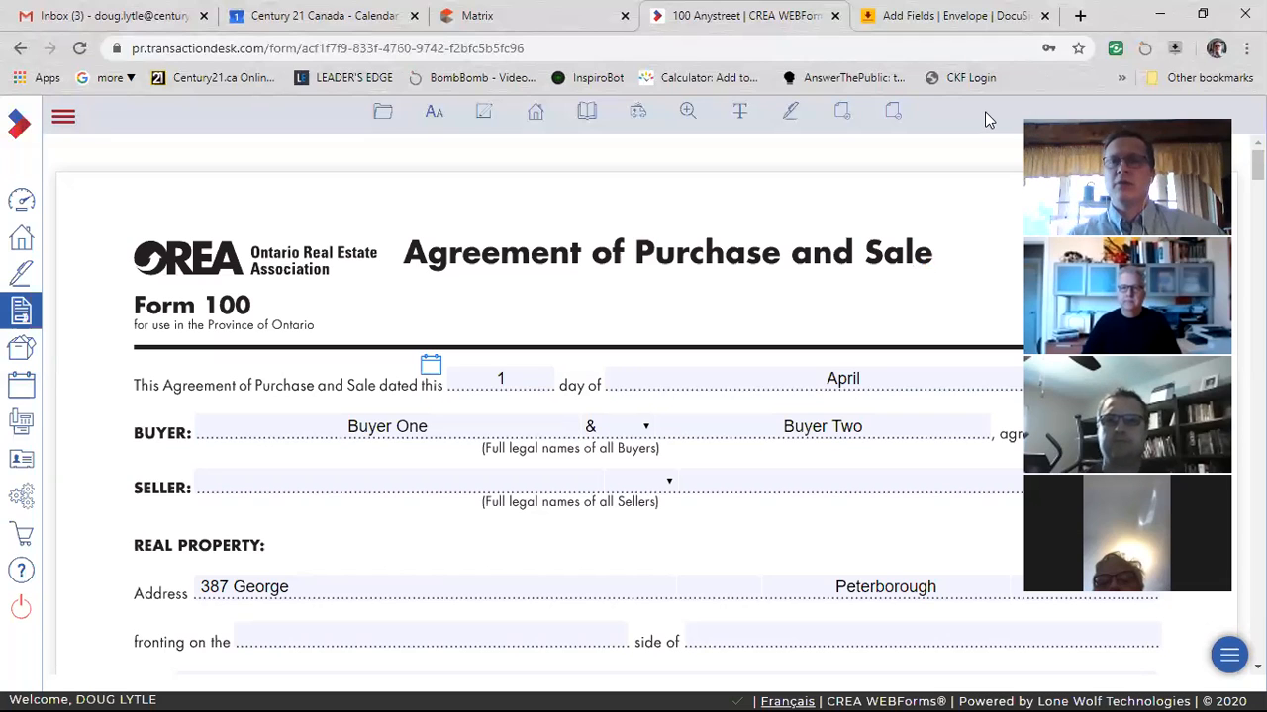
Switch to the 100 Anystreet envelope in DocuSign and check how to upload another document from the computer, without adding a file.
click(905, 20)
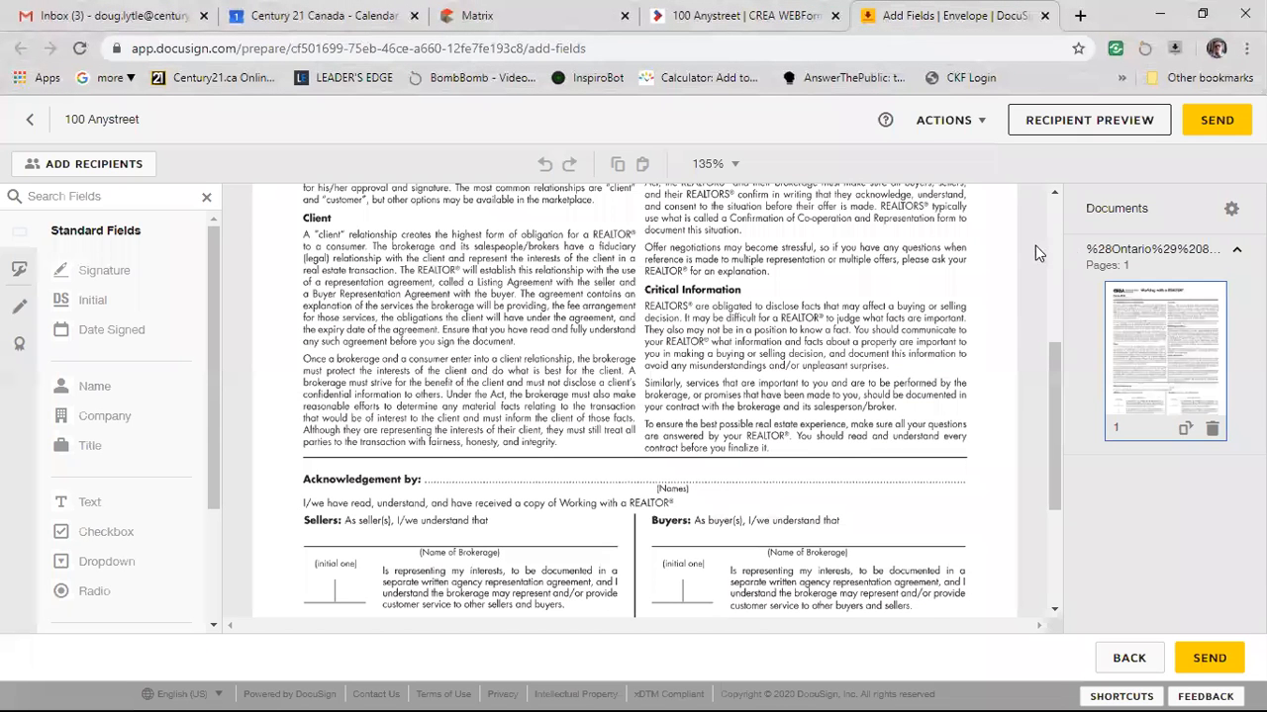
click(1232, 212)
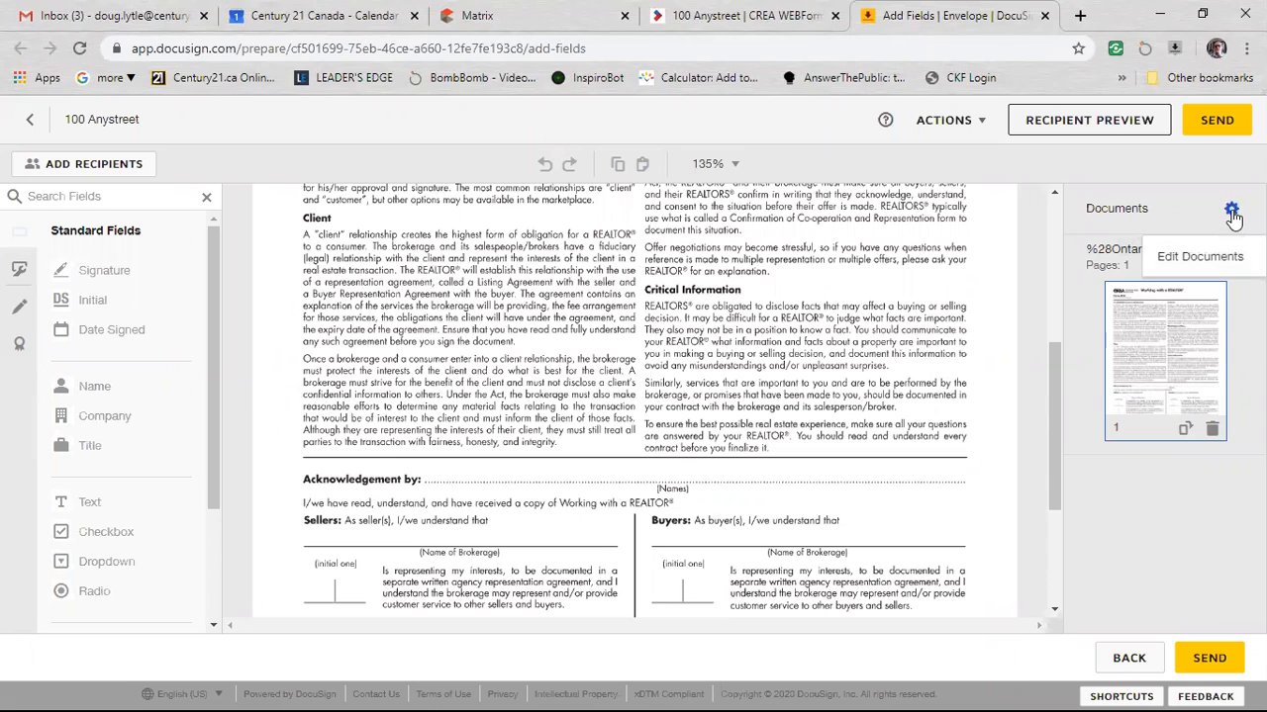
click(1202, 257)
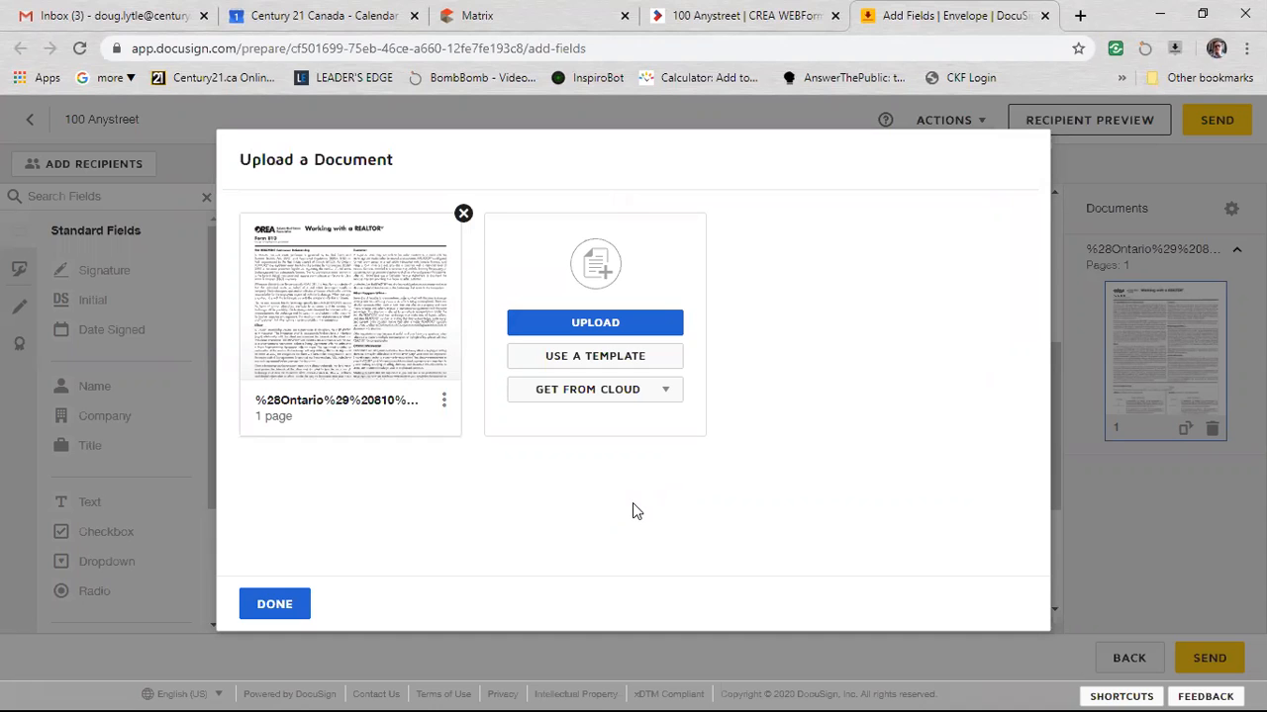
click(586, 322)
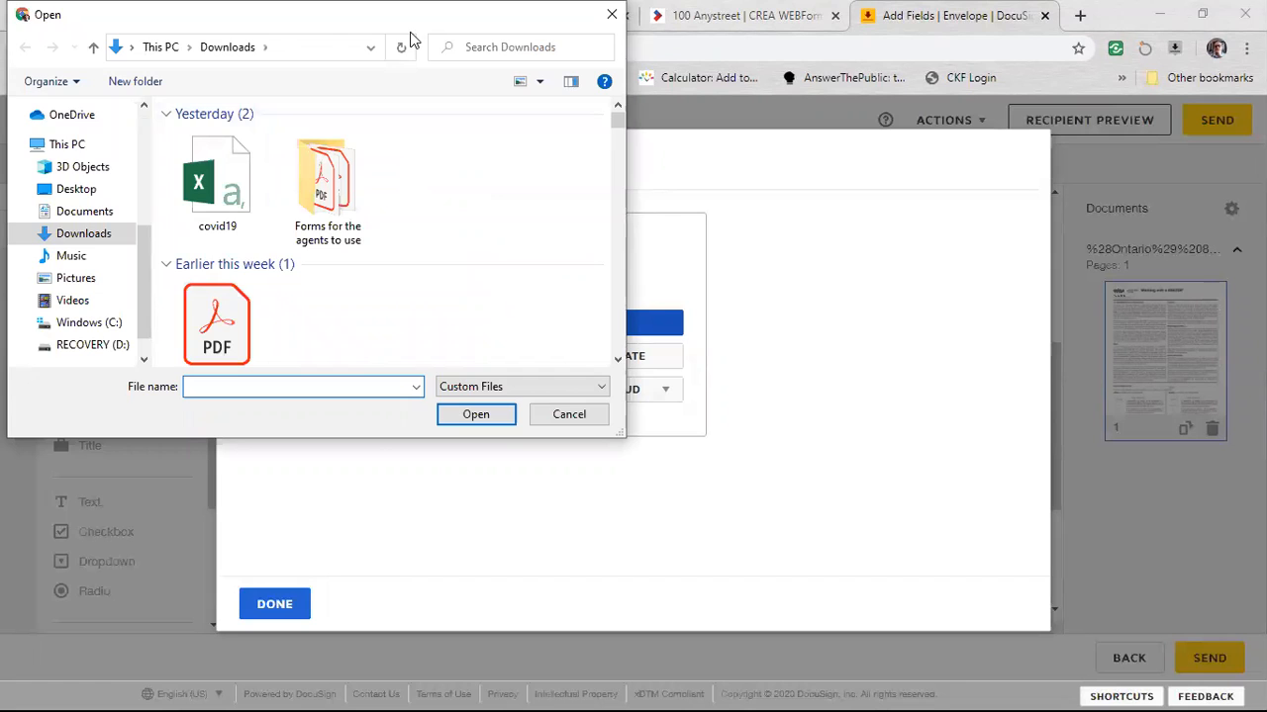
click(612, 555)
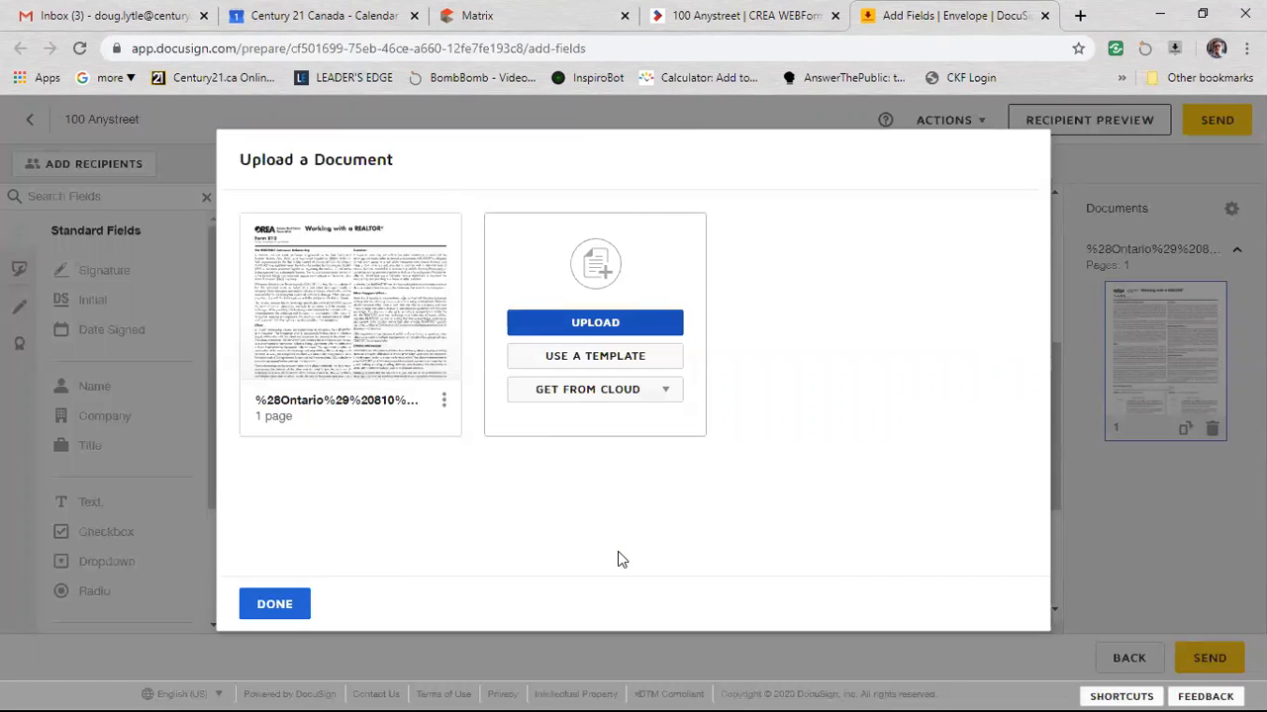
click(289, 607)
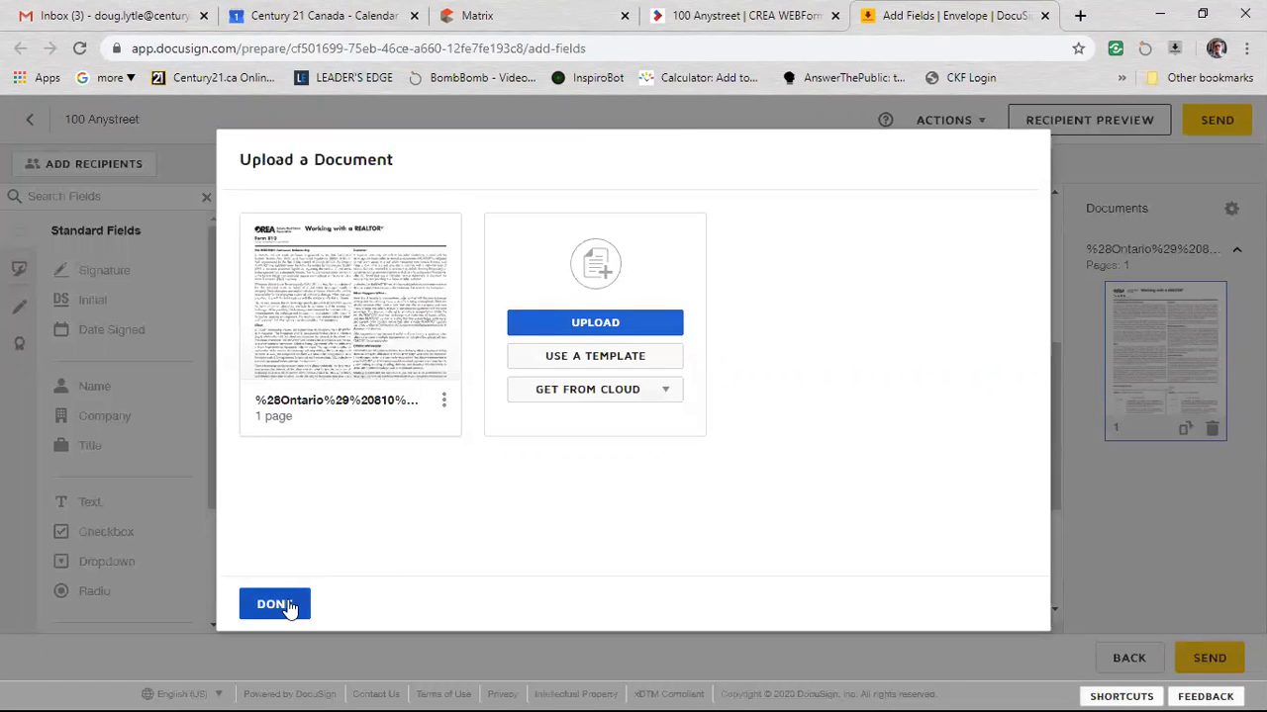